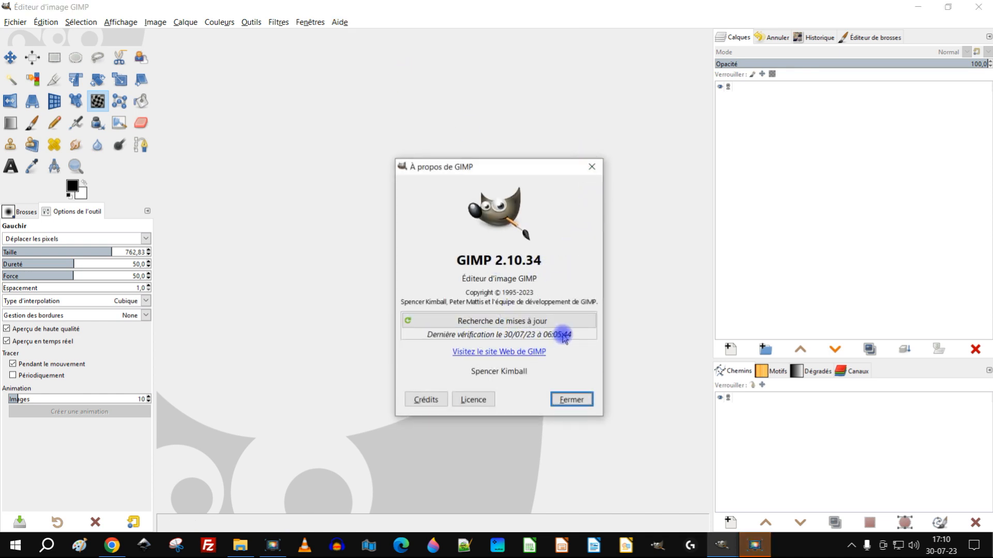
Step: Close the program information window and open main-feu.xcf from the recent document history
{"action": "left_click", "coordinate": [591, 167]}
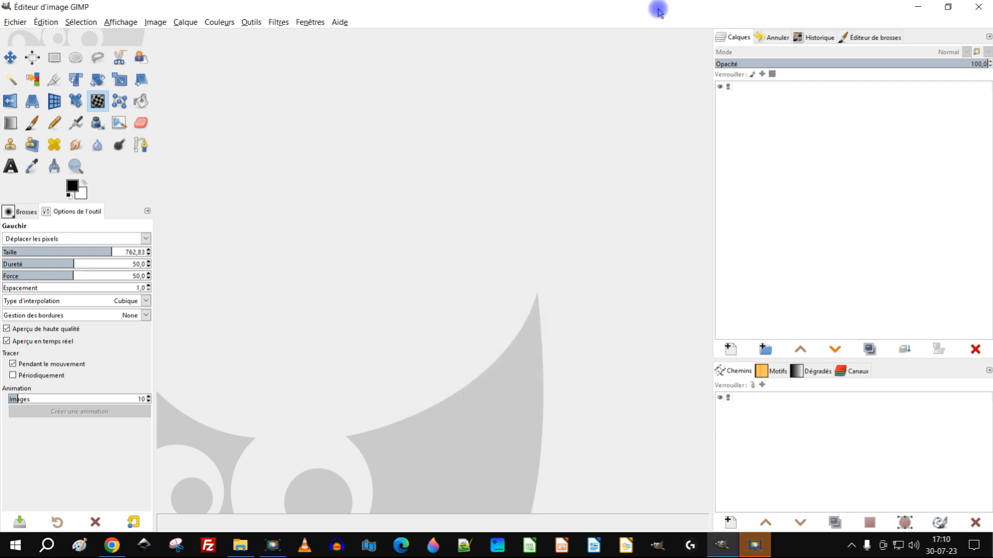
{"action": "left_click", "coordinate": [817, 40]}
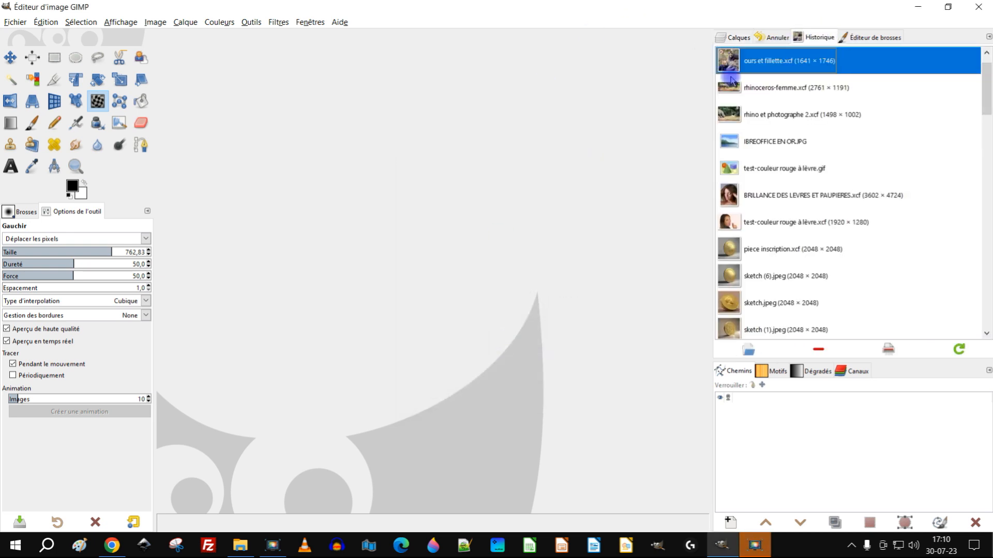
{"action": "scroll", "coordinate": [724, 72], "scroll_direction": "up", "scroll_amount": 1}
{"action": "double_click", "coordinate": [728, 64]}
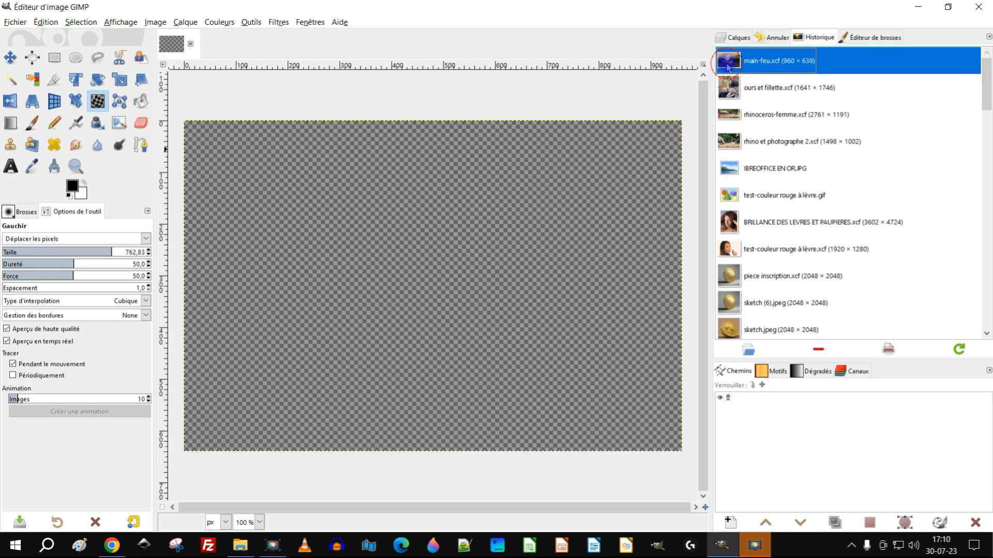
Step: Review the YouTube Studio comment about making the fireball bounce in the hand as a GIF, and display the opened image's layer list in GIMP
{"action": "left_click", "coordinate": [913, 7]}
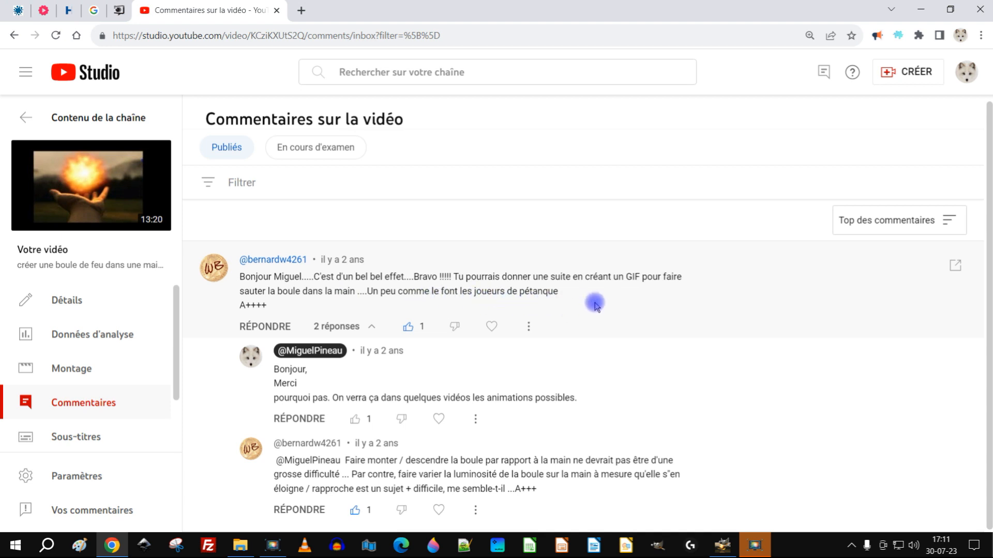
{"action": "left_click_drag", "start_coordinate": [440, 291], "coordinate": [585, 293]}
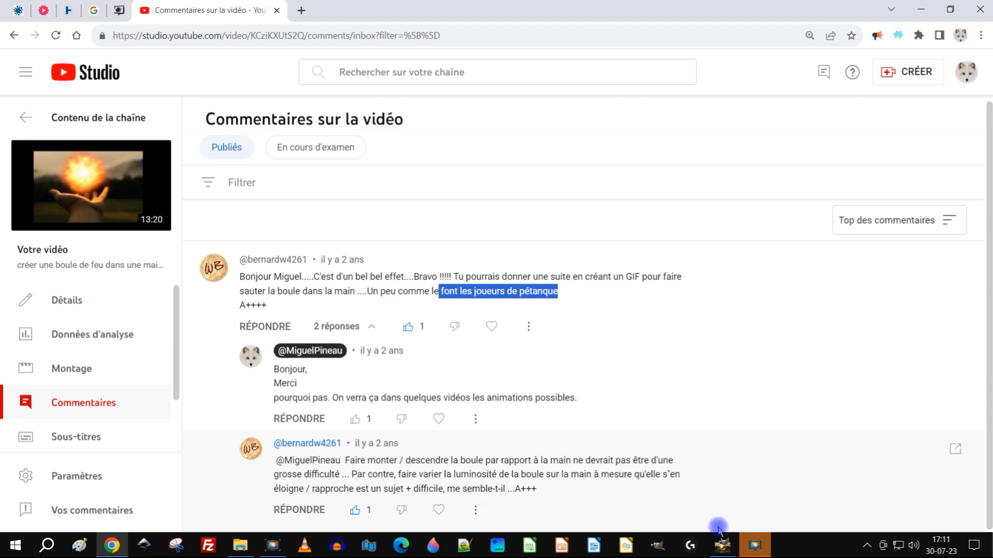
{"action": "left_click", "coordinate": [723, 544]}
{"action": "left_click", "coordinate": [734, 38]}
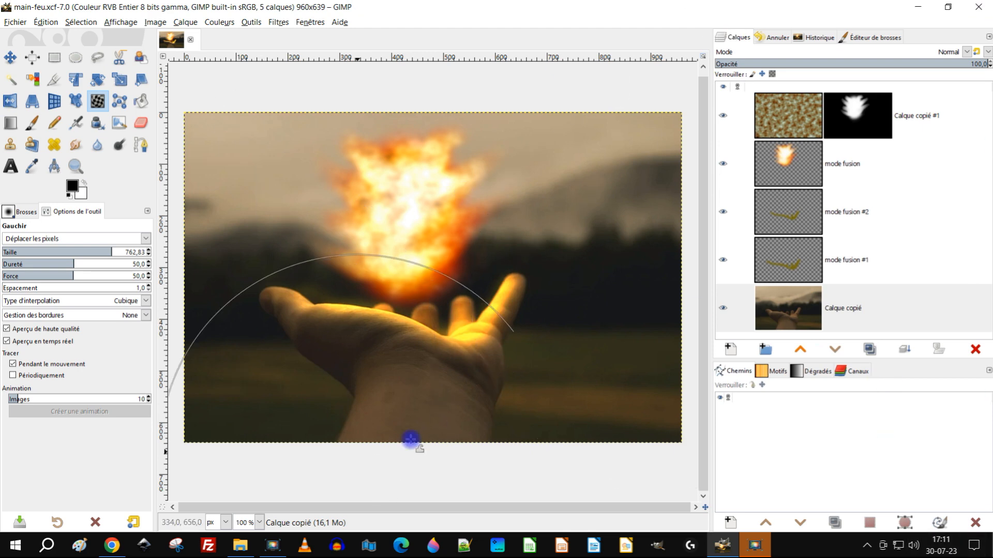
{"action": "left_click_drag", "start_coordinate": [523, 350], "coordinate": [519, 312]}
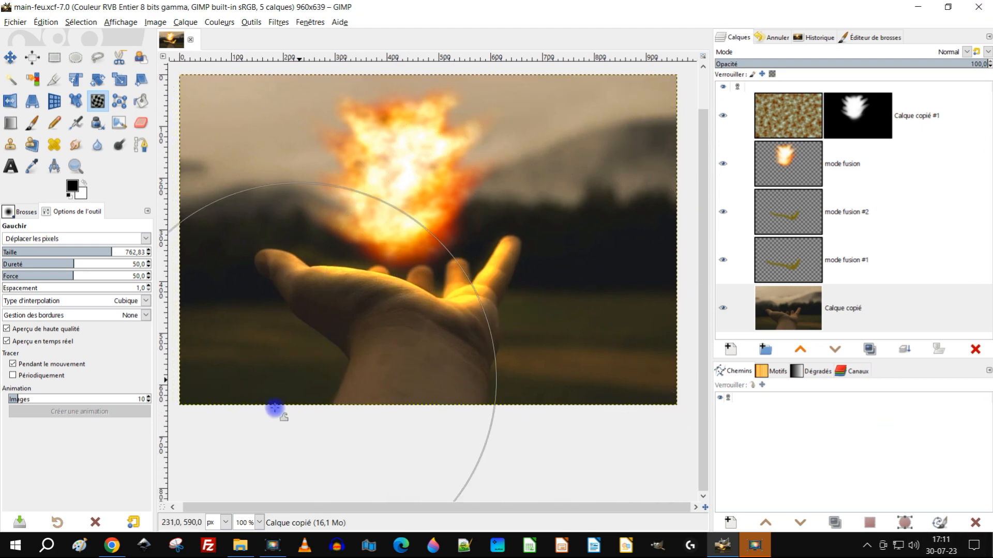
{"action": "left_click", "coordinate": [118, 553]}
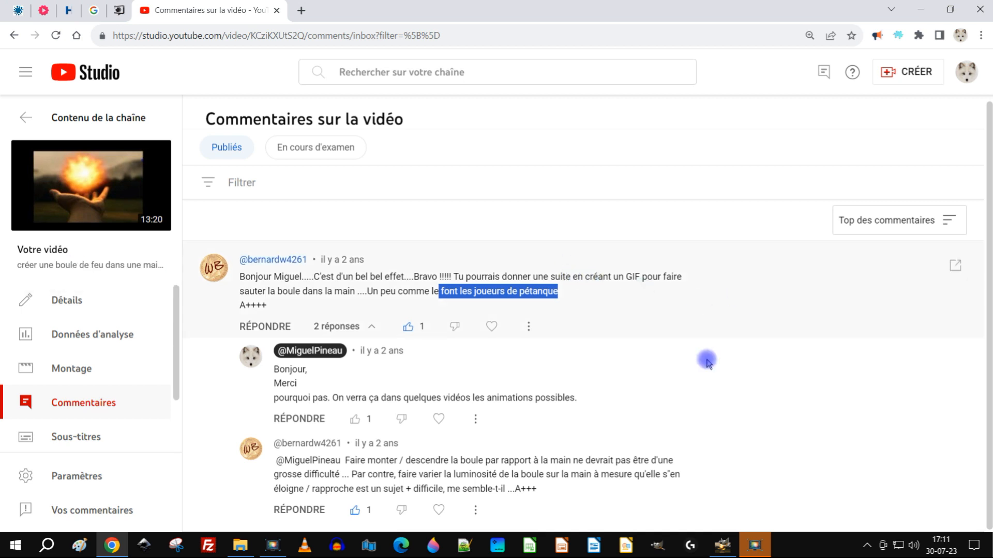
{"action": "left_click", "coordinate": [722, 545]}
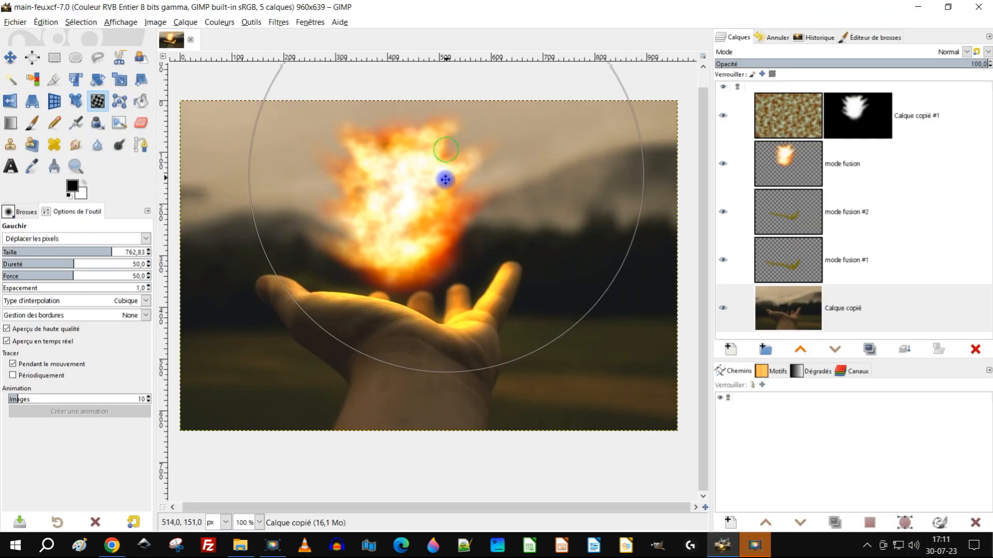
Step: Activate the rectangle selection tool and hide the fire layers Calque copié #1 and mode fusion
{"action": "scroll", "coordinate": [442, 191], "scroll_direction": "up", "scroll_amount": 3}
{"action": "left_click", "coordinate": [54, 58]}
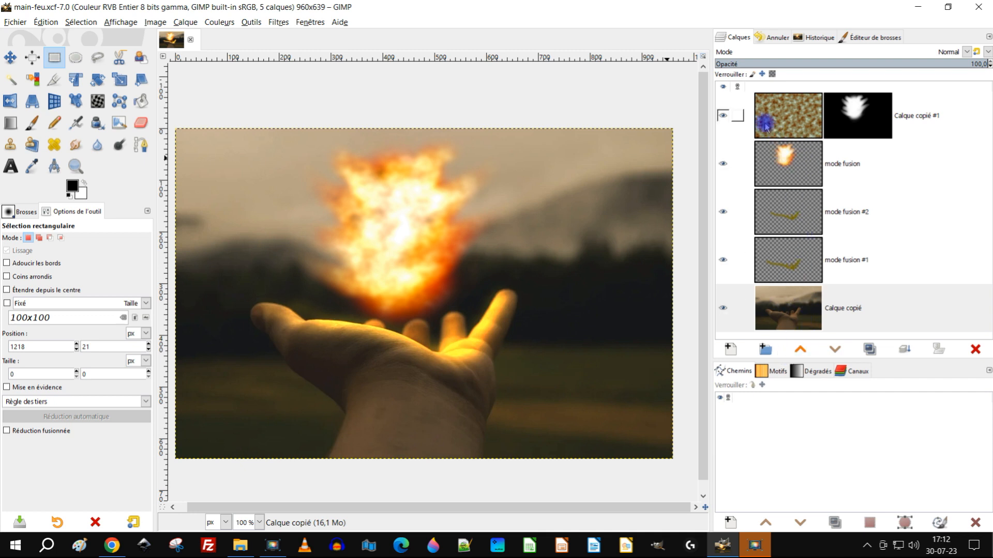
{"action": "left_click", "coordinate": [723, 116]}
{"action": "left_click", "coordinate": [723, 157]}
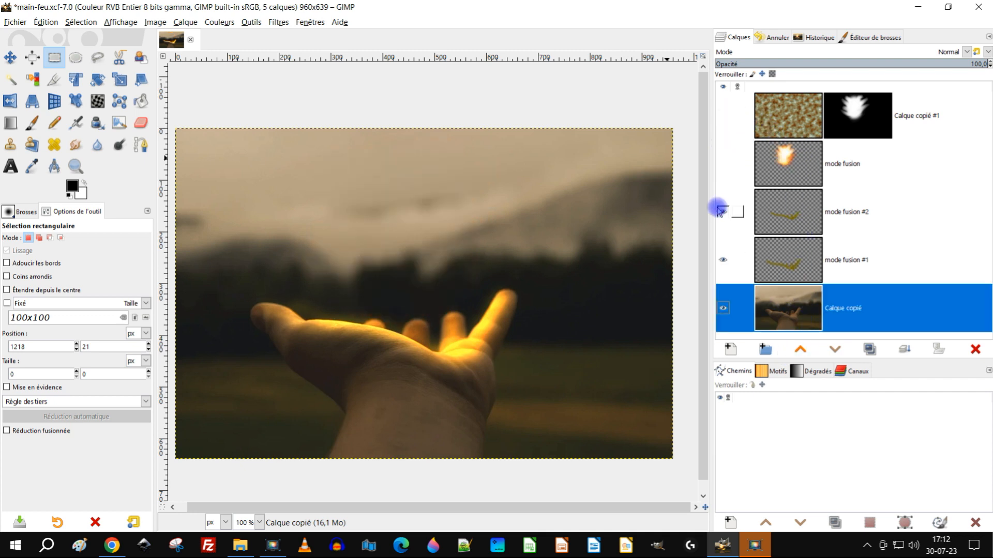
Step: Toggle the visibility of the mode fusion #1 layer to compare the glow on the hand
{"action": "left_click", "coordinate": [718, 211]}
{"action": "left_click", "coordinate": [725, 261]}
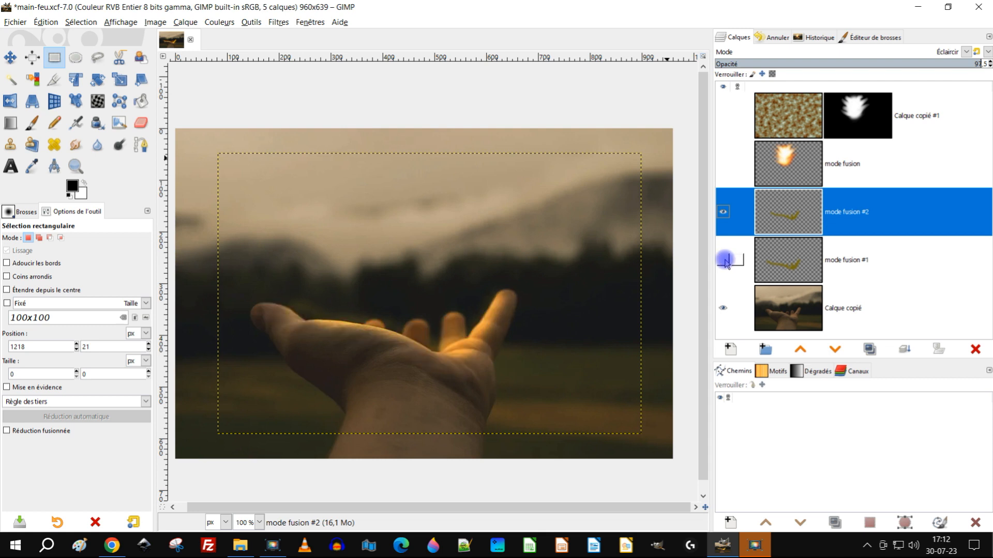
{"action": "left_click", "coordinate": [724, 260]}
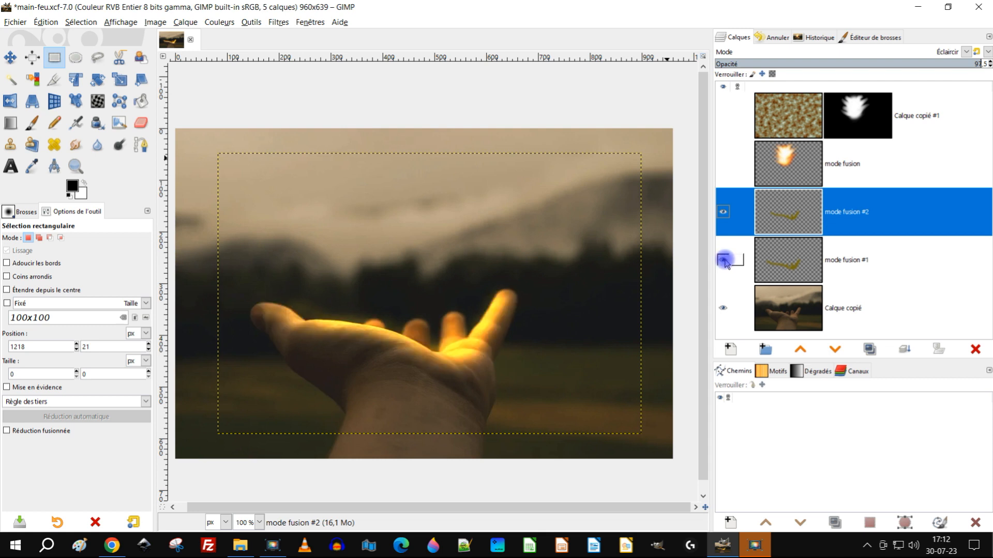
Step: Lower the opacity of the mode fusion #2 layer to about 95.8
{"action": "left_click", "coordinate": [778, 260]}
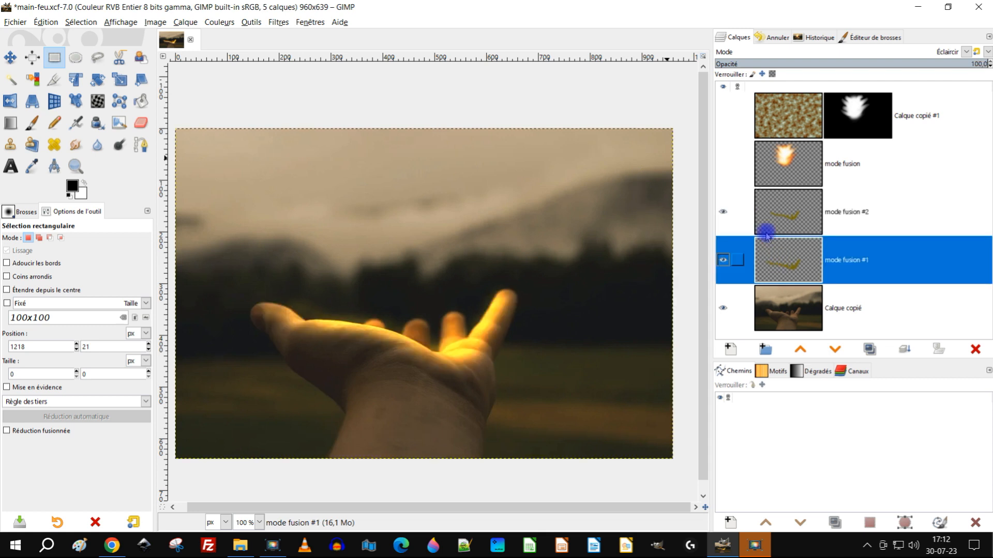
{"action": "left_click", "coordinate": [797, 217]}
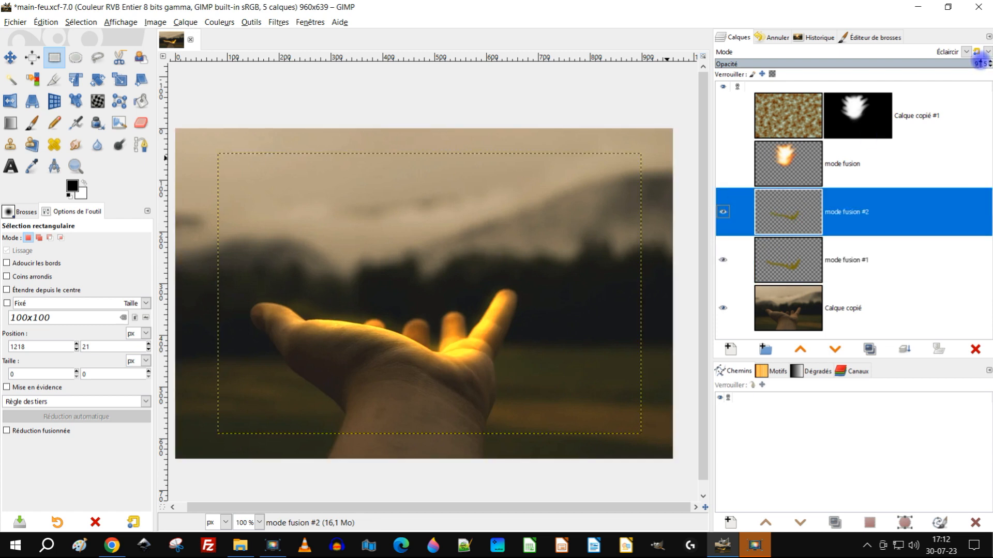
{"action": "mouse_move", "coordinate": [979, 64]}
{"action": "left_mouse_down"}
{"action": "mouse_move", "coordinate": [732, 58]}
{"action": "mouse_move", "coordinate": [989, 73]}
{"action": "mouse_move", "coordinate": [966, 67]}
{"action": "left_mouse_up"}
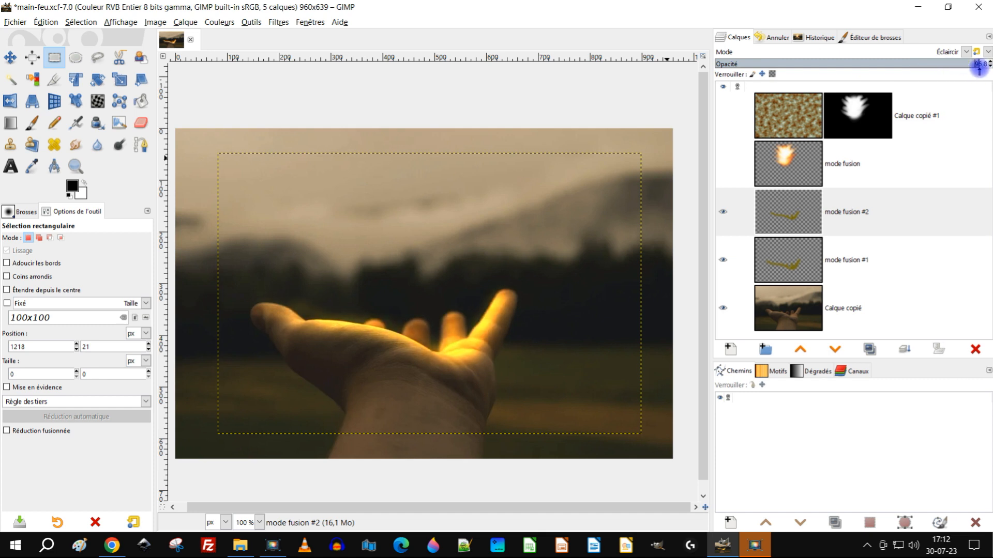
Step: Show the layers mode fusion and Calque copié #1 again and make Calque copié #1 the active layer
{"action": "left_click", "coordinate": [724, 164]}
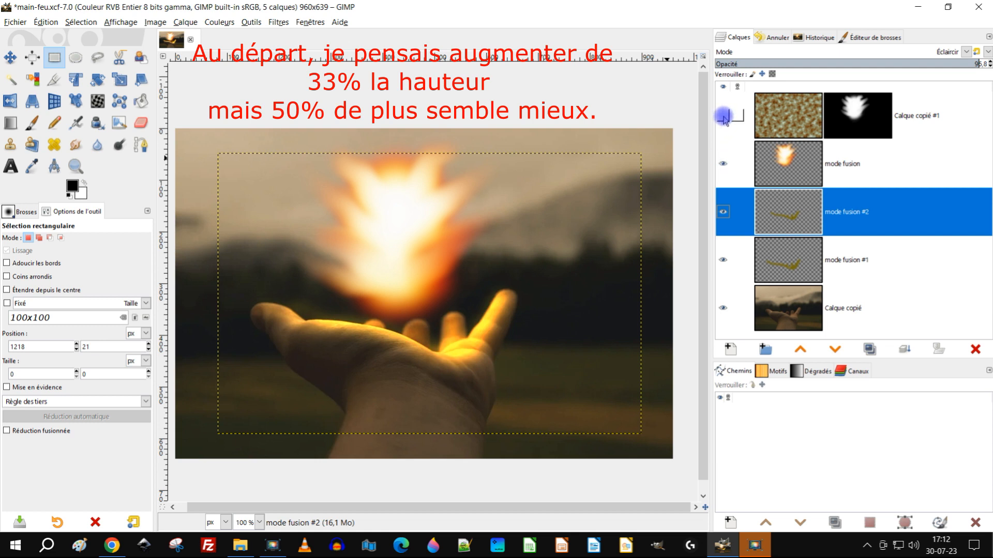
{"action": "key", "text": "Page_Up"}
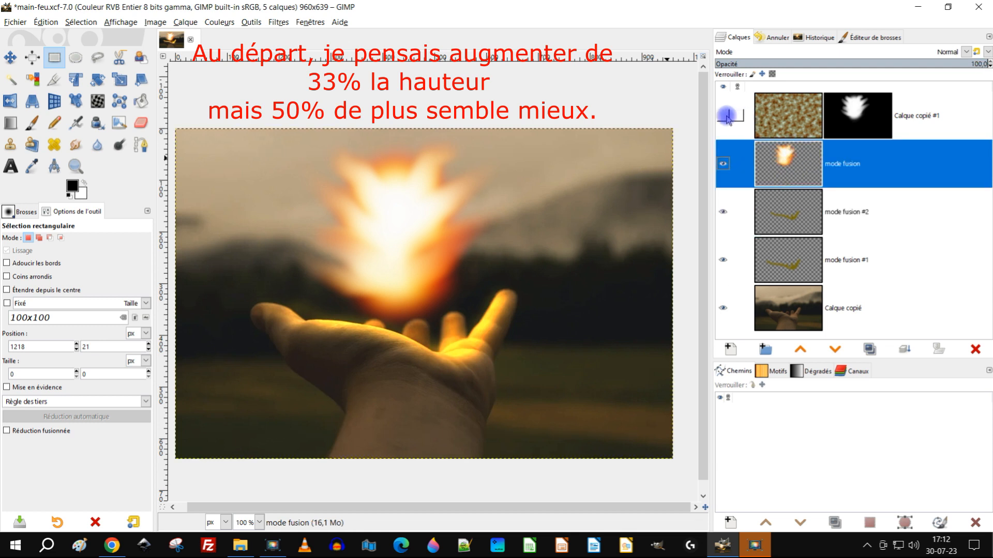
{"action": "left_click", "coordinate": [727, 117]}
{"action": "left_click", "coordinate": [789, 115]}
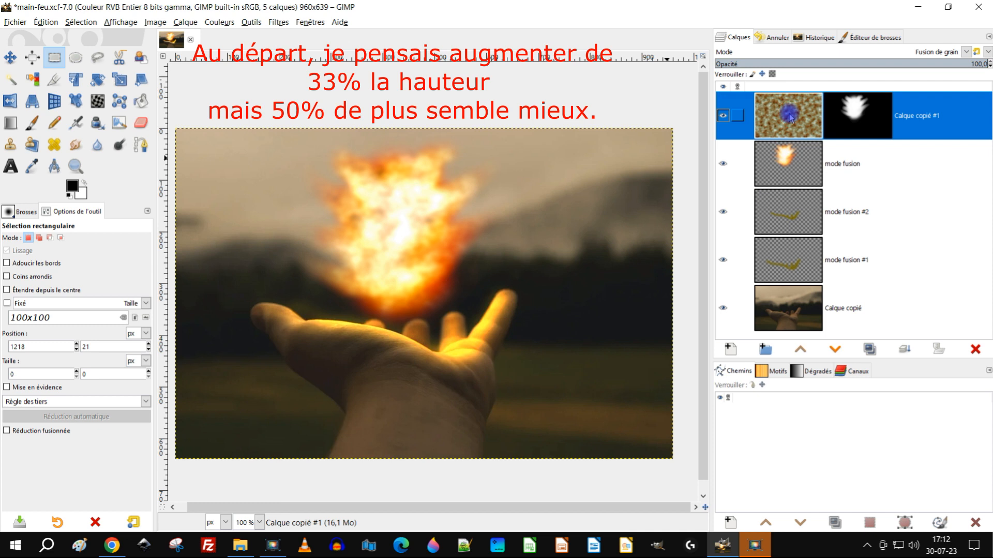
{"action": "left_click", "coordinate": [767, 111]}
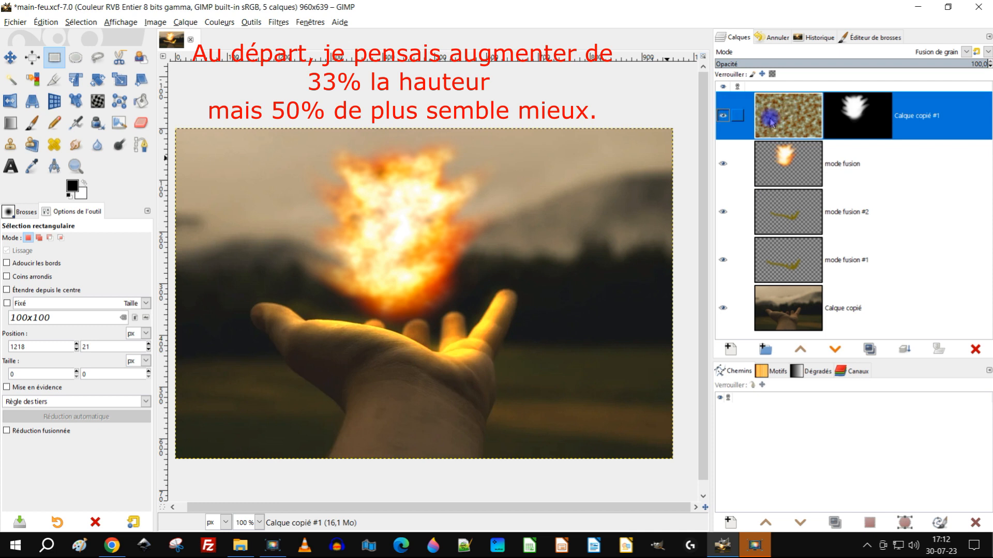
Step: Toggle the visibility of Calque copié #1 repeatedly to compare the fireball with and without its texture
{"action": "left_click", "coordinate": [720, 114]}
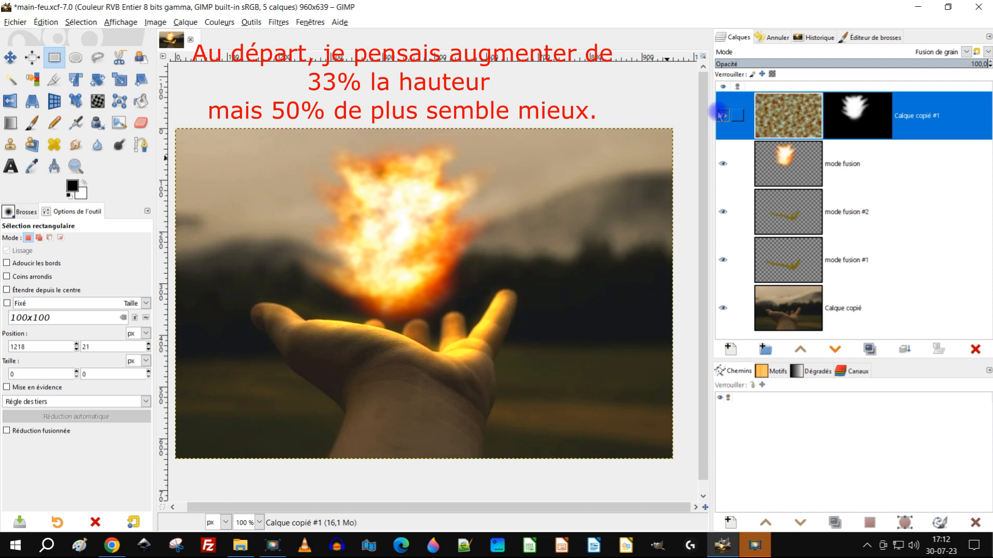
{"action": "left_click", "coordinate": [724, 116]}
{"action": "left_click", "coordinate": [725, 118]}
{"action": "left_click", "coordinate": [726, 119]}
{"action": "left_click", "coordinate": [726, 119]}
{"action": "left_click", "coordinate": [725, 119]}
{"action": "left_click", "coordinate": [725, 119]}
{"action": "left_click", "coordinate": [726, 119]}
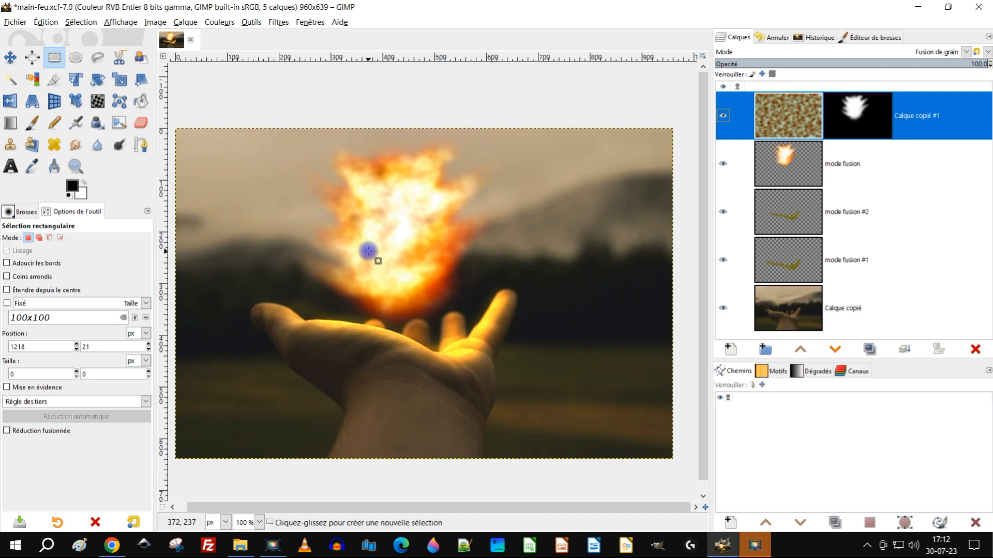
Step: Rename the bottom layer, Calque copié, to "main arrière-plan"
{"action": "scroll", "coordinate": [368, 251], "scroll_direction": "down", "scroll_amount": 2}
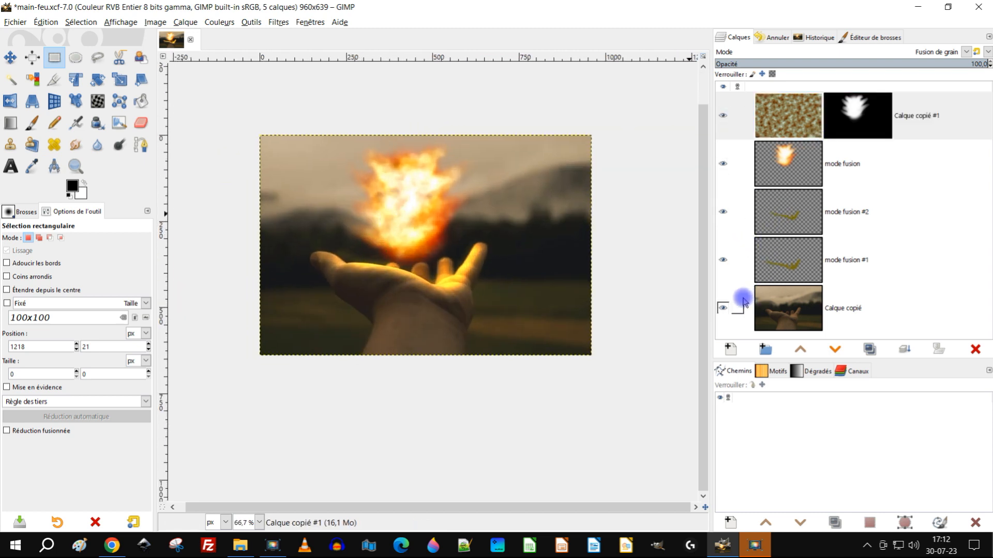
{"action": "left_click_drag", "start_coordinate": [503, 215], "coordinate": [504, 338]}
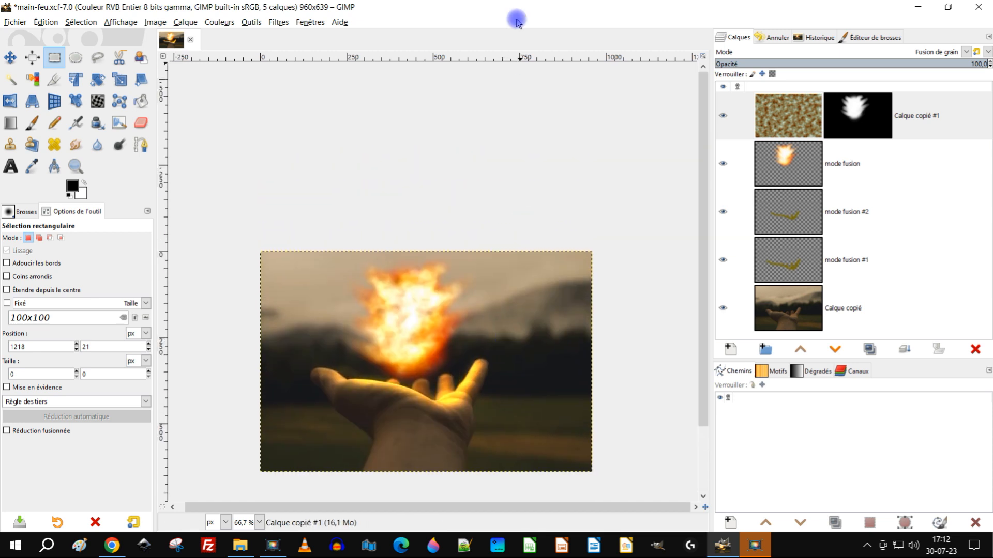
{"action": "left_click_drag", "start_coordinate": [534, 326], "coordinate": [532, 321]}
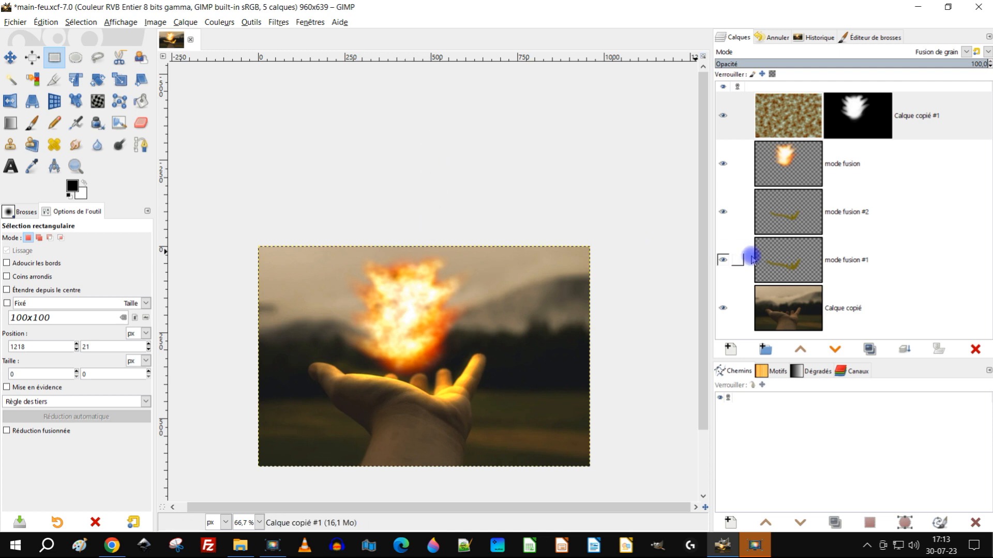
{"action": "left_click", "coordinate": [776, 309]}
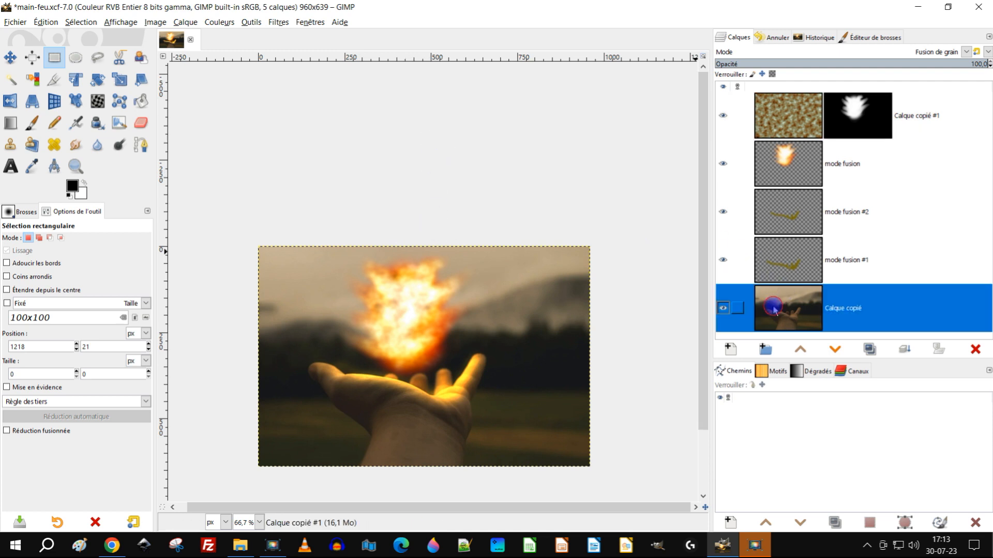
{"action": "double_click", "coordinate": [849, 309]}
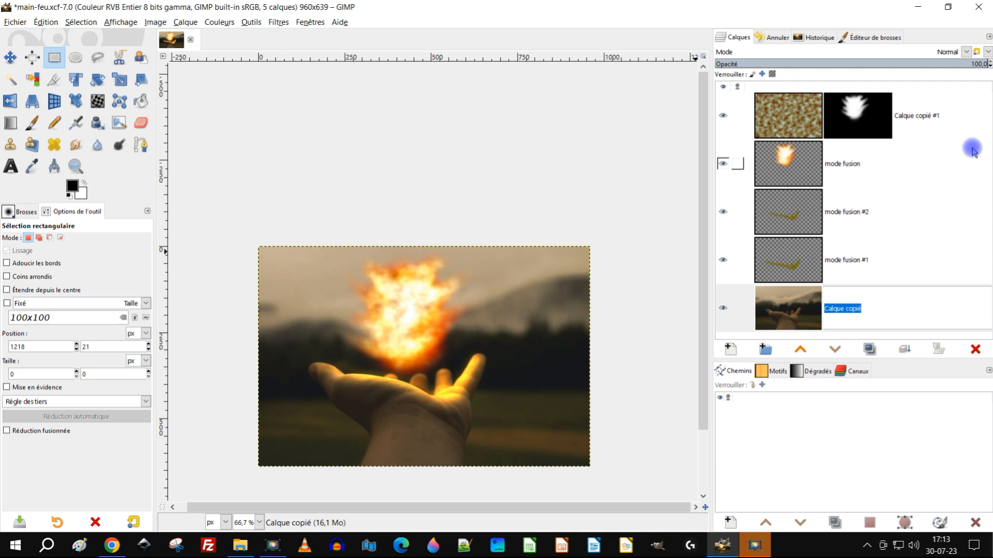
{"action": "type", "text": "m"}
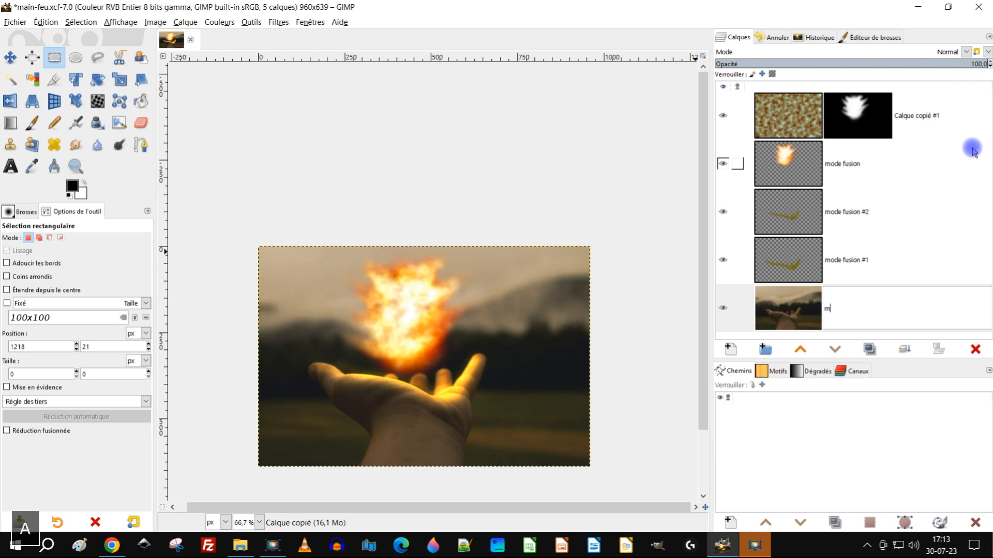
{"action": "type", "text": "ain"}
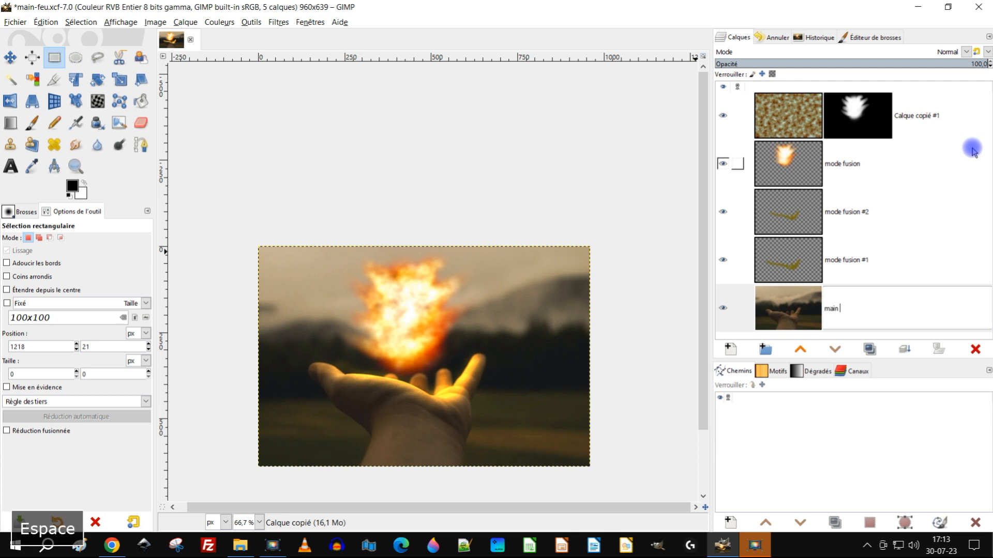
{"action": "key", "text": "Return"}
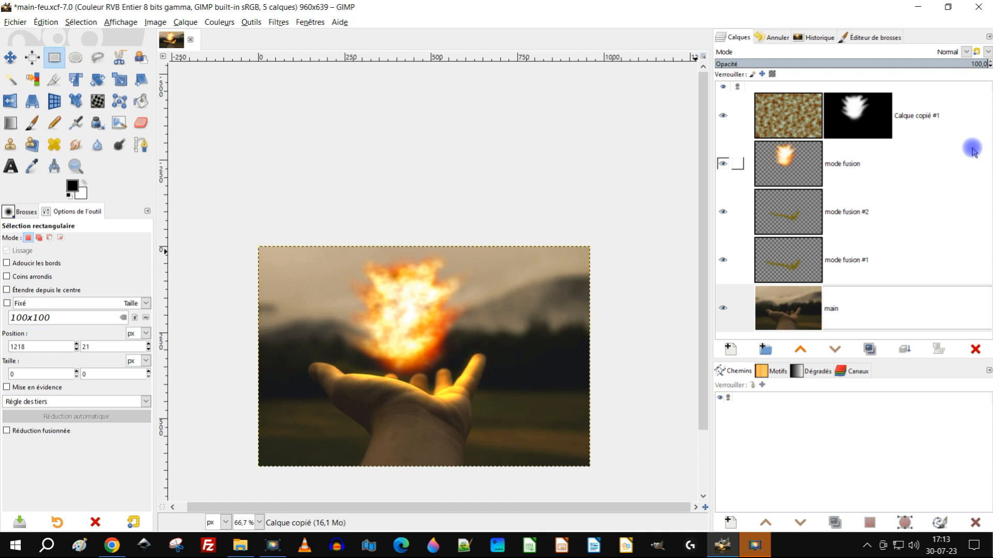
{"action": "type", "text": "arrière-plan"}
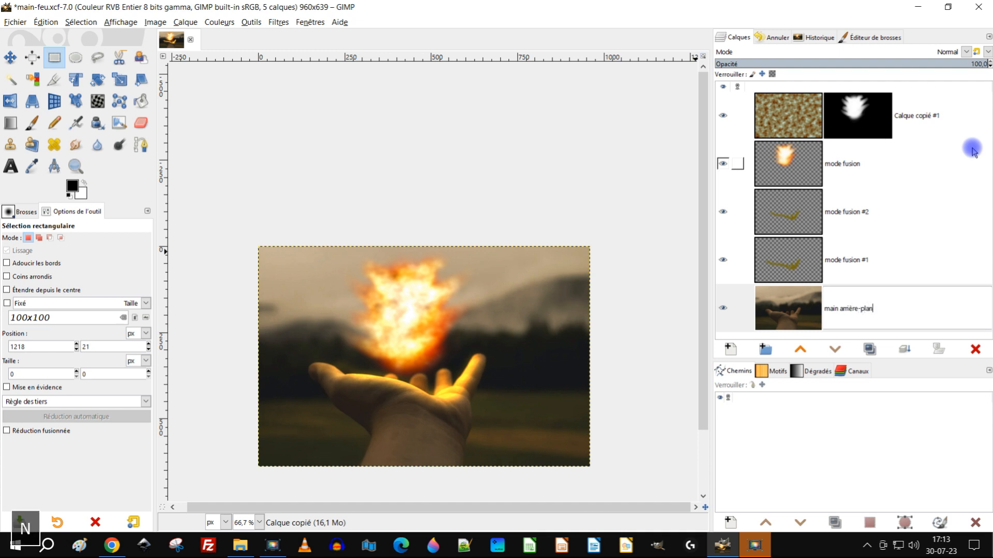
{"action": "key", "text": "Return"}
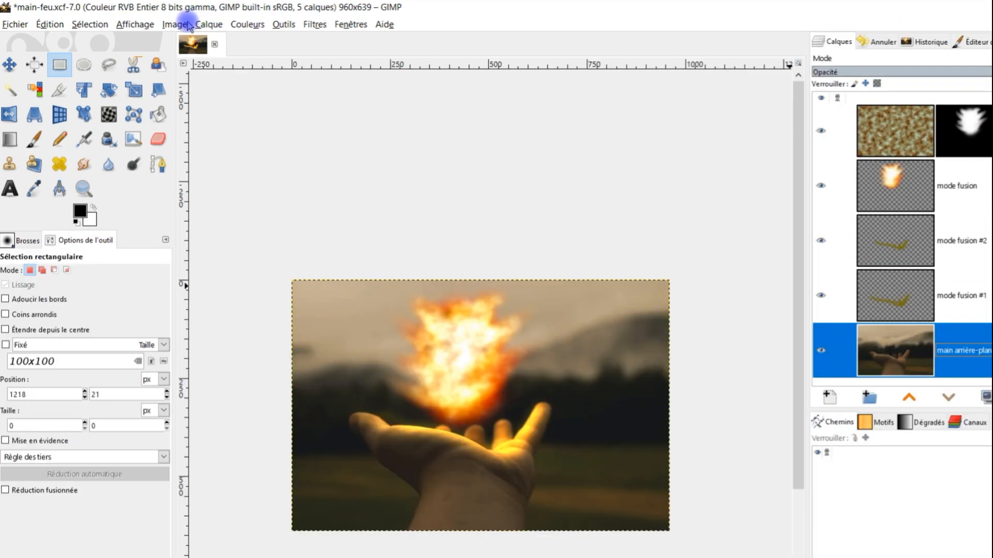
Step: Set the canvas height to 1.5 times the current 639 px in the canvas size settings
{"action": "left_click", "coordinate": [155, 22]}
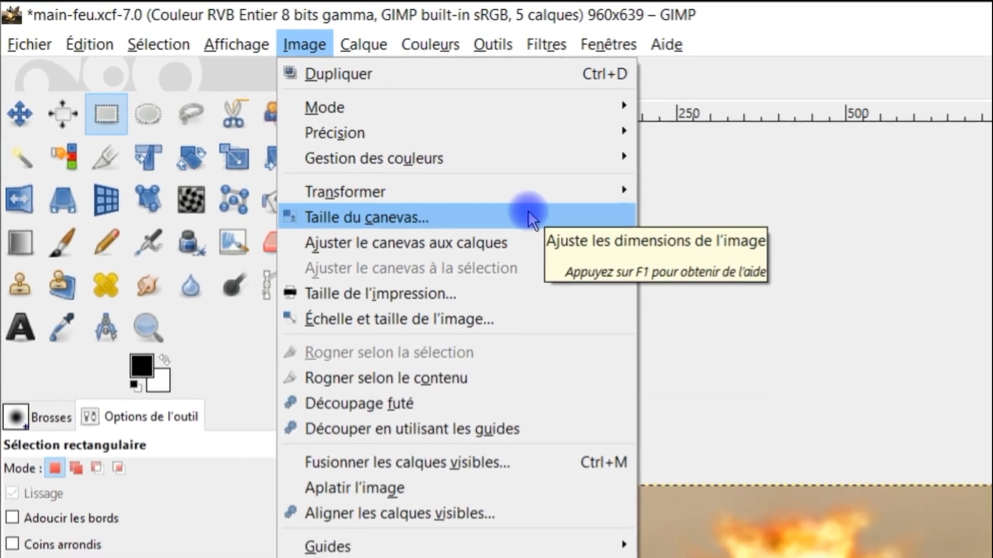
{"action": "left_click", "coordinate": [532, 219]}
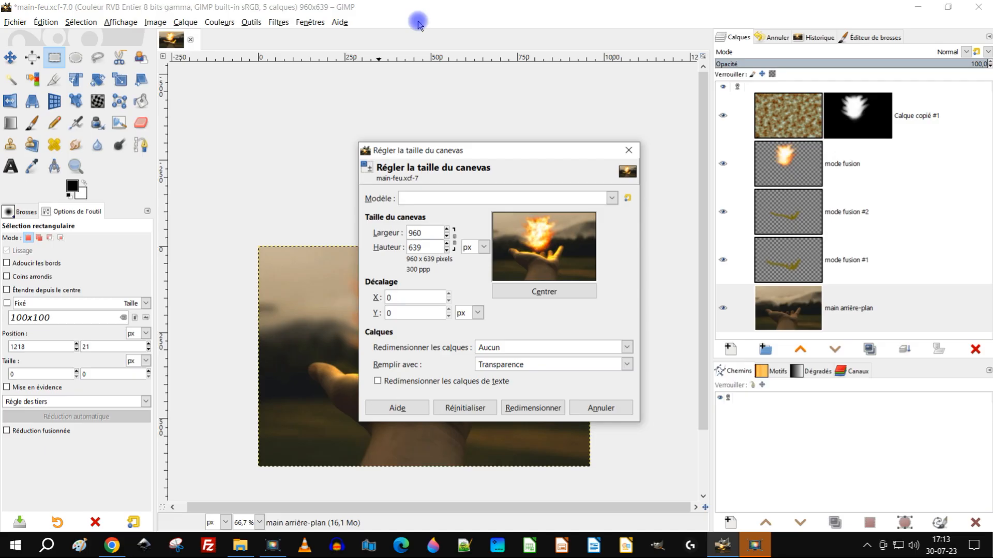
{"action": "left_click", "coordinate": [424, 247]}
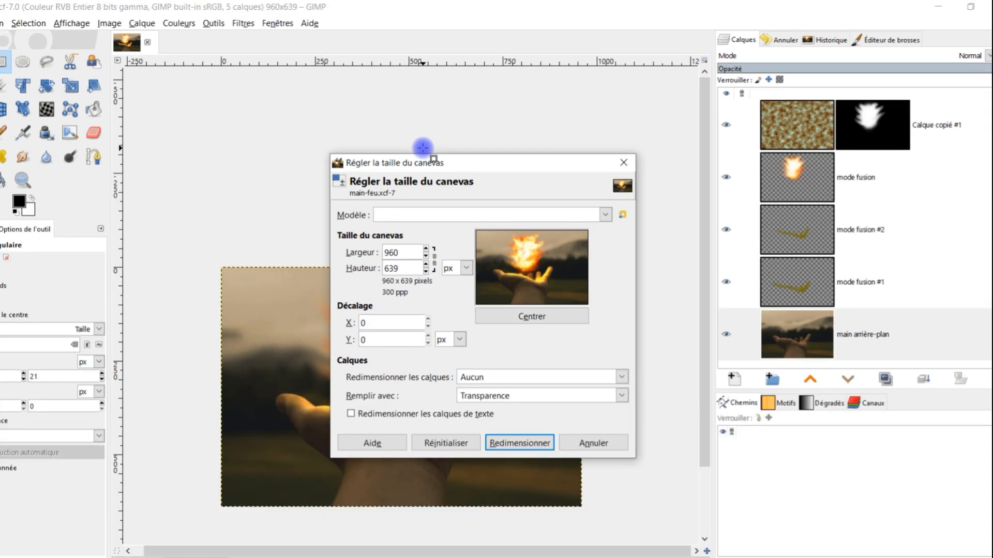
{"action": "type", "text": "*"}
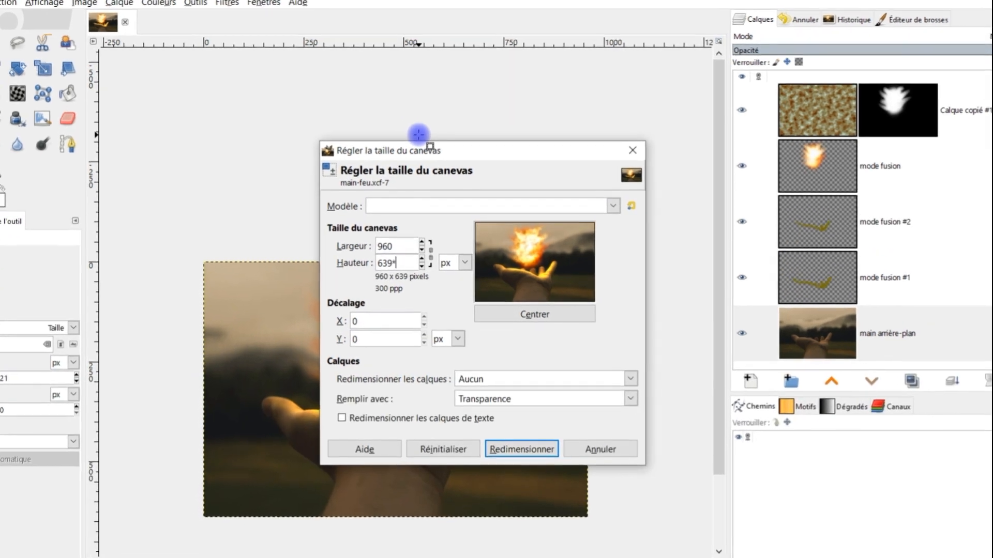
{"action": "type", "text": "1"}
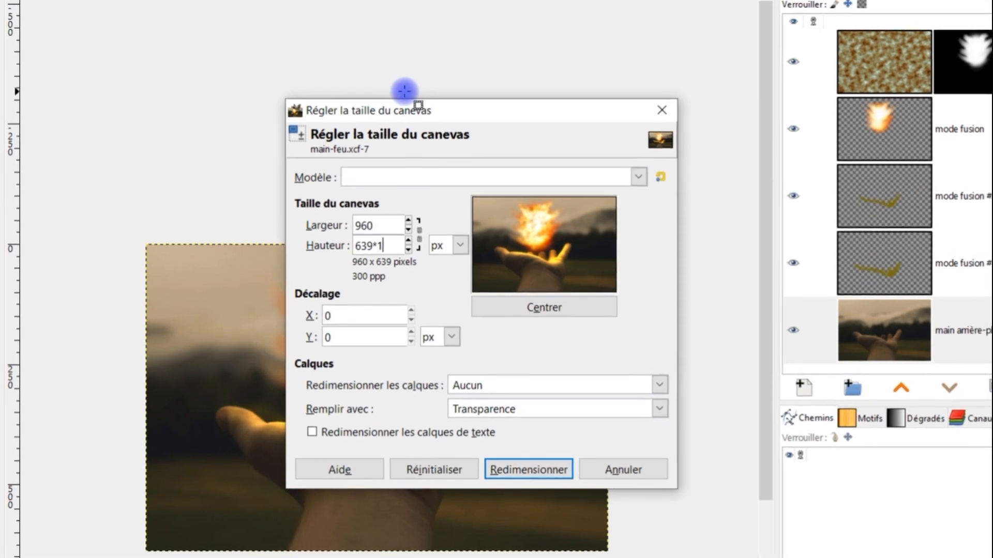
{"action": "type", "text": ".3"}
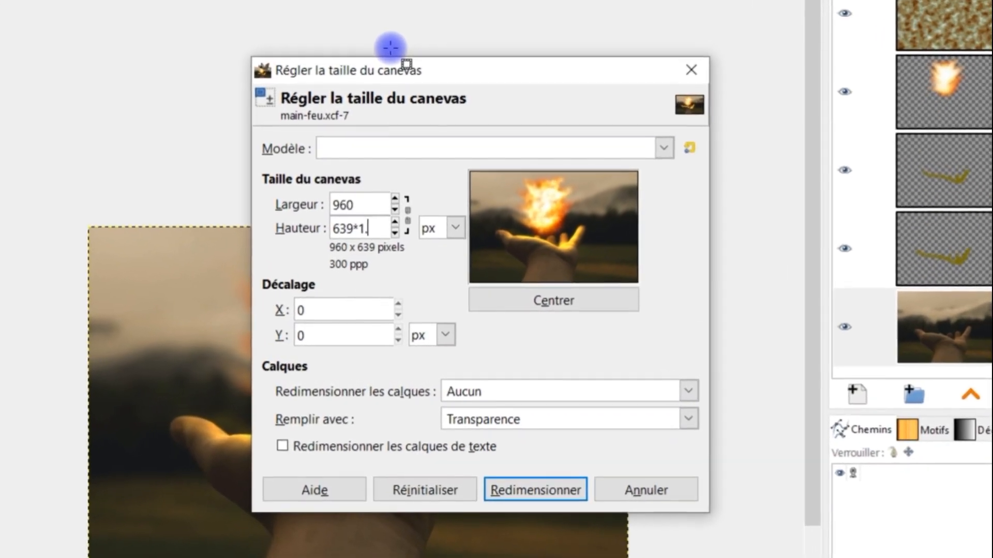
{"action": "type", "text": "3"}
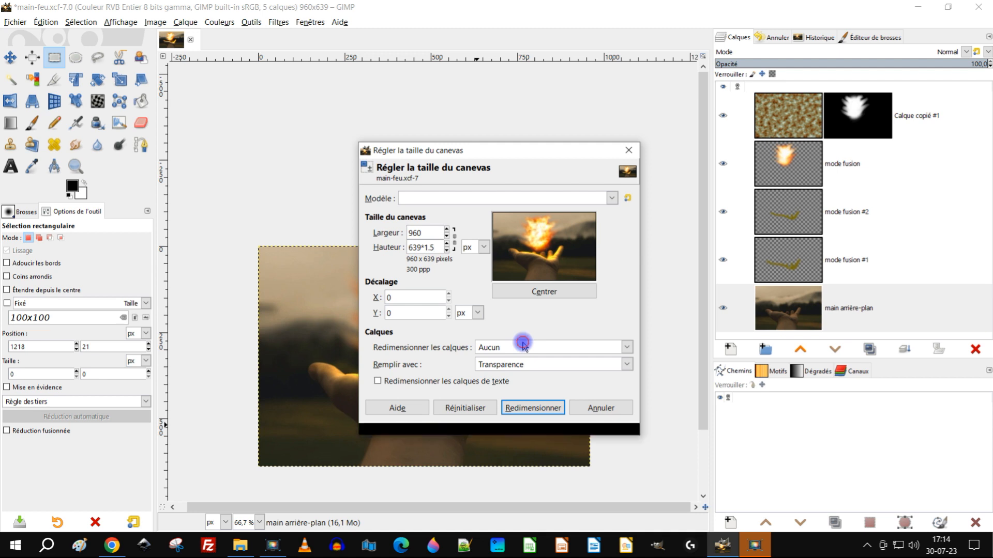
{"action": "key", "text": "Tab"}
Step: Offset the image 320 px vertically to leave the added space above it, keep layer resizing at Aucun, and resize the canvas
{"action": "left_click_drag", "start_coordinate": [530, 252], "coordinate": [560, 299]}
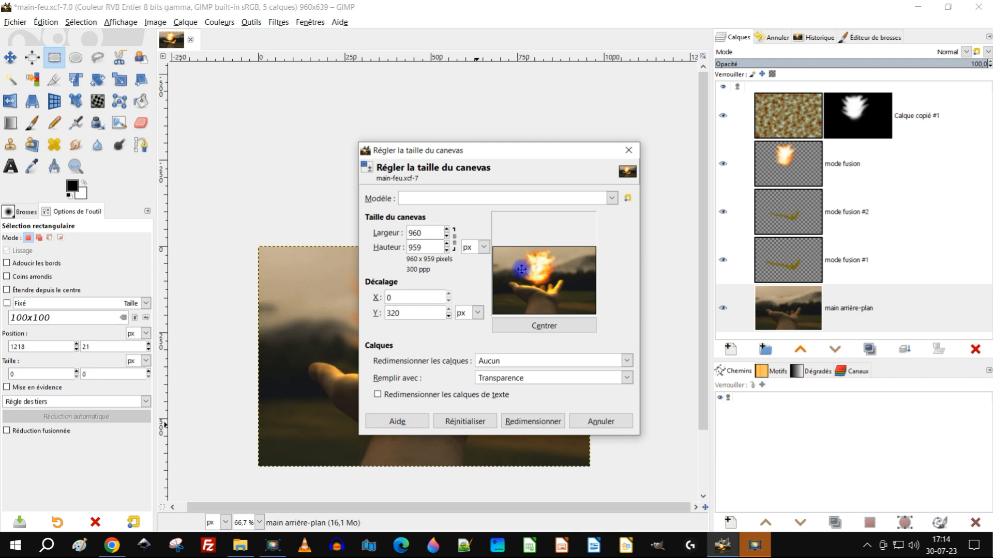
{"action": "left_click", "coordinate": [508, 364]}
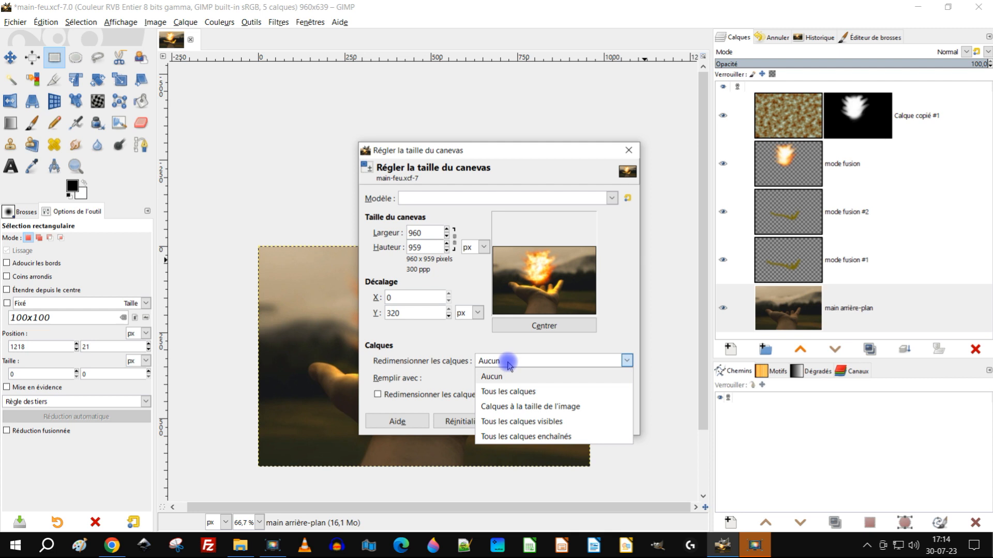
{"action": "left_click", "coordinate": [520, 352]}
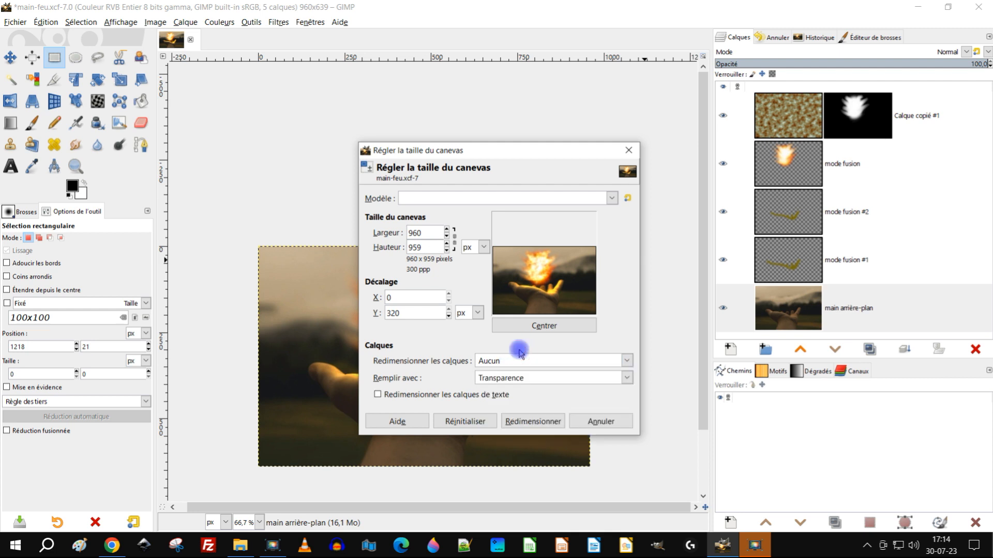
{"action": "left_click", "coordinate": [526, 422]}
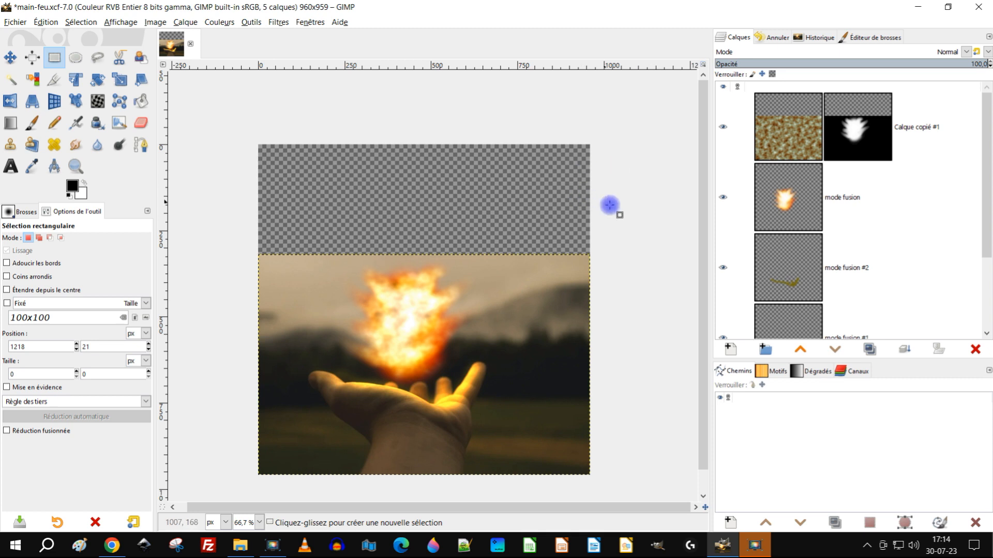
{"action": "scroll", "coordinate": [595, 219], "scroll_direction": "down", "scroll_amount": 2}
{"action": "scroll", "coordinate": [594, 198], "scroll_direction": "up", "scroll_amount": 1}
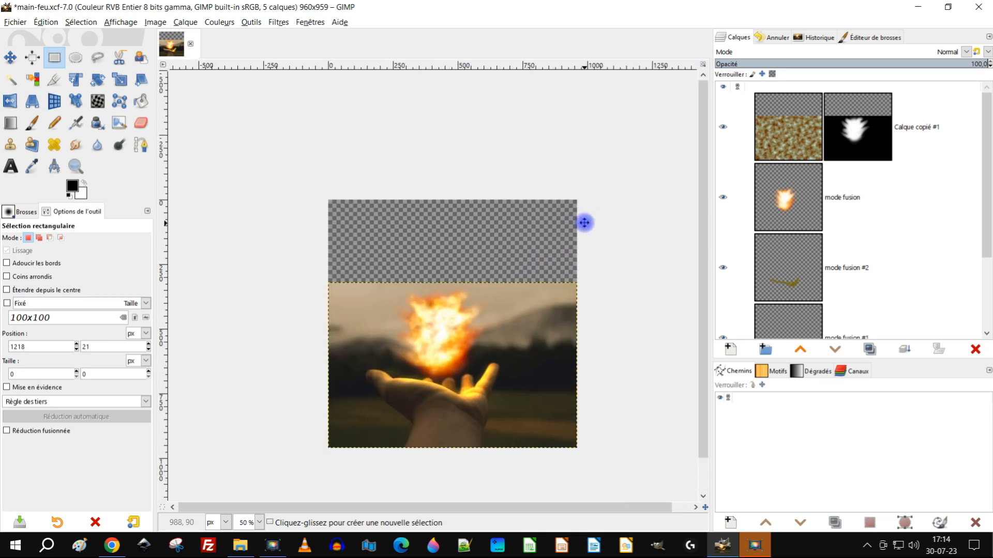
Step: Activate the main arrière-plan layer and make a rectangular selection of about 1260 × 137 px across the photo's upper edge
{"action": "scroll", "coordinate": [818, 223], "scroll_direction": "down", "scroll_amount": 3}
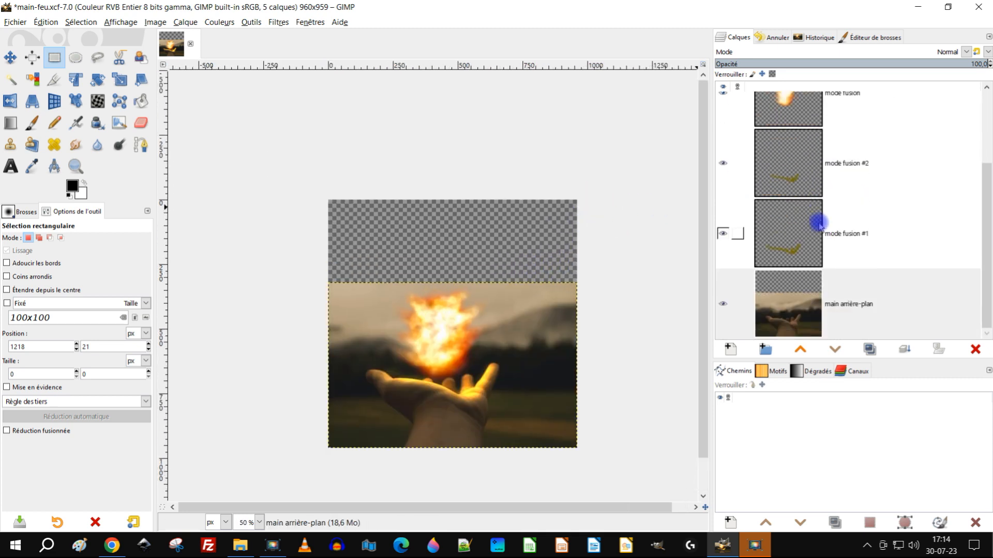
{"action": "left_click", "coordinate": [772, 325]}
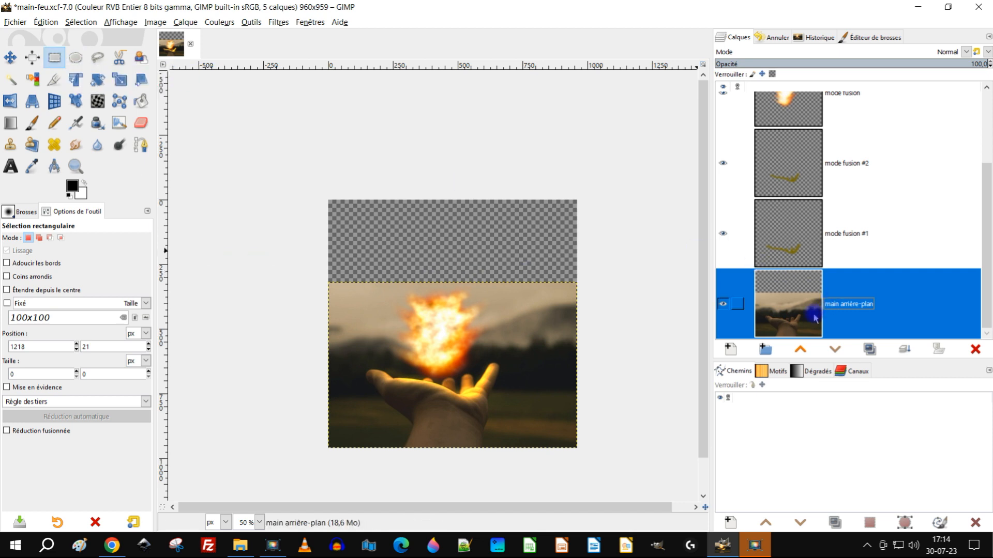
{"action": "left_click_drag", "start_coordinate": [306, 267], "coordinate": [634, 302]}
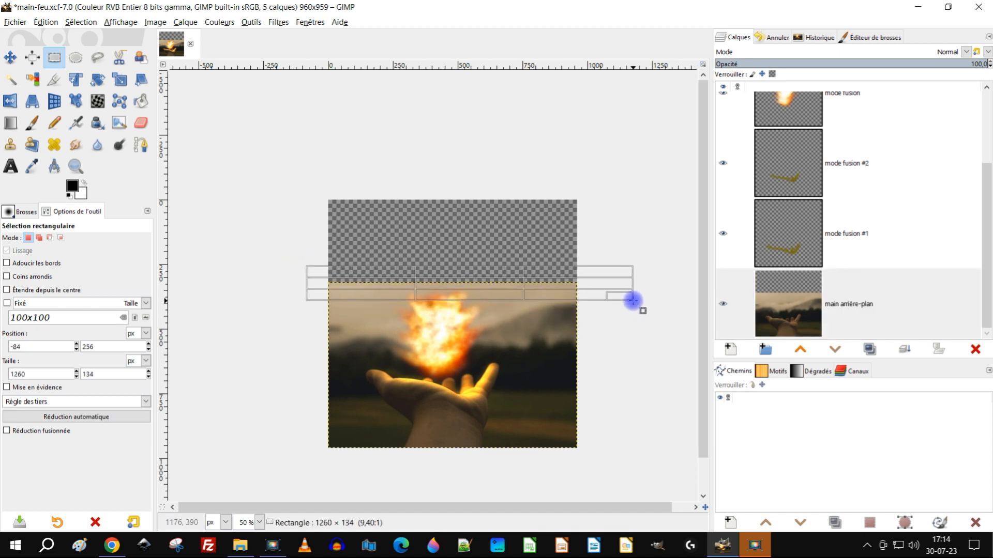
{"action": "scroll", "coordinate": [634, 301], "scroll_direction": "up", "scroll_amount": 2}
{"action": "scroll", "coordinate": [589, 354], "scroll_direction": "down", "scroll_amount": 2}
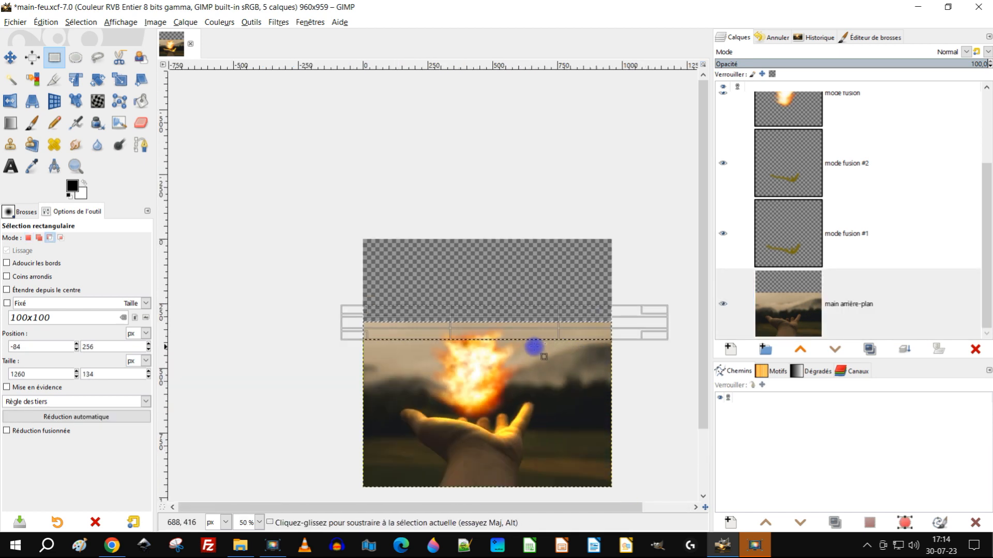
{"action": "left_click_drag", "start_coordinate": [472, 330], "coordinate": [473, 331]}
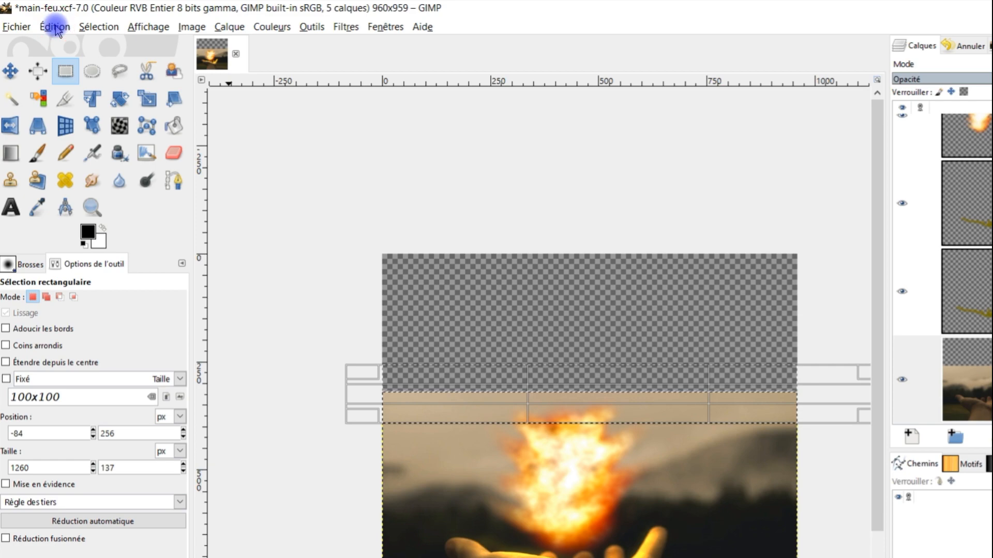
Step: Copy the selected strip of sky, paste it in place, and turn the floating selection into a new layer
{"action": "left_click", "coordinate": [54, 27]}
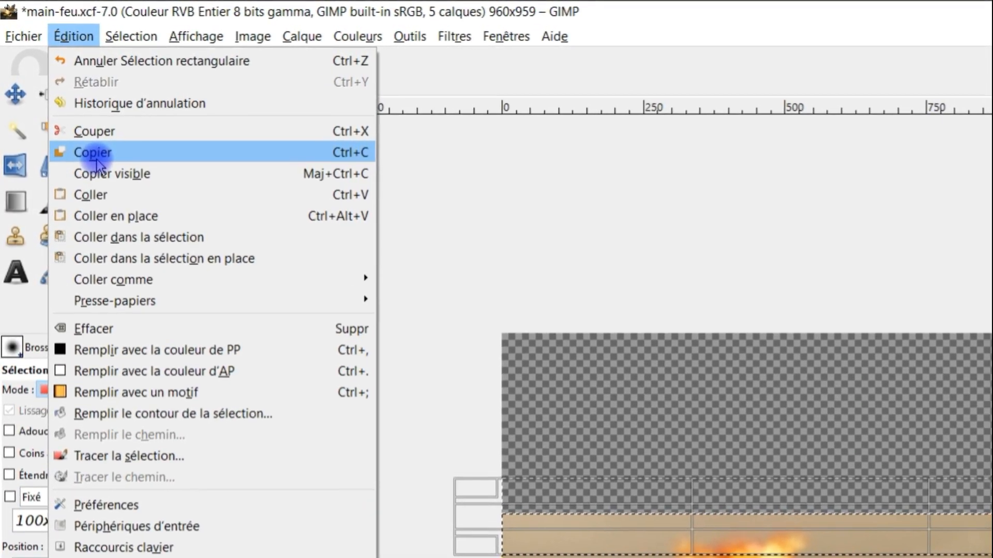
{"action": "left_click", "coordinate": [80, 133]}
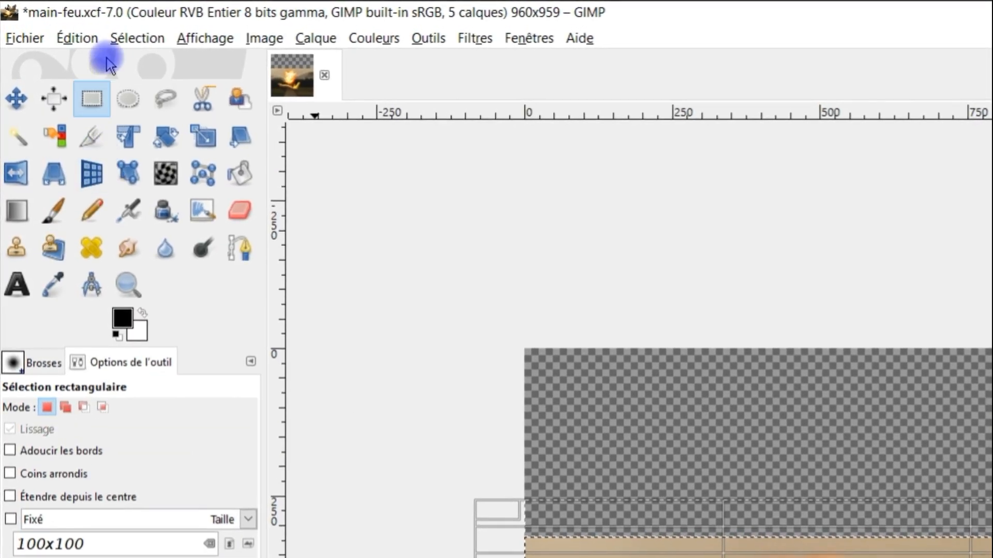
{"action": "left_click", "coordinate": [78, 38]}
{"action": "left_click", "coordinate": [117, 218]}
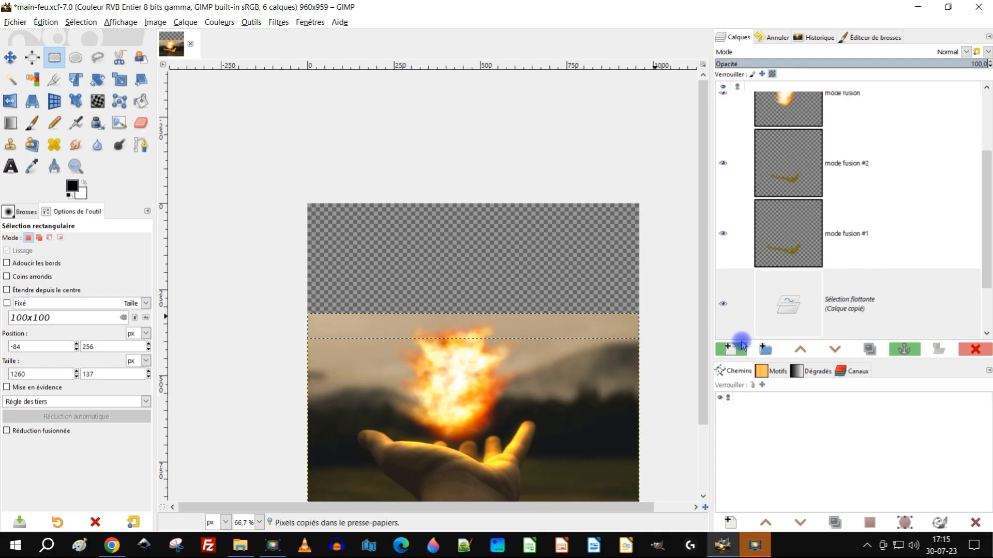
{"action": "left_click", "coordinate": [731, 349]}
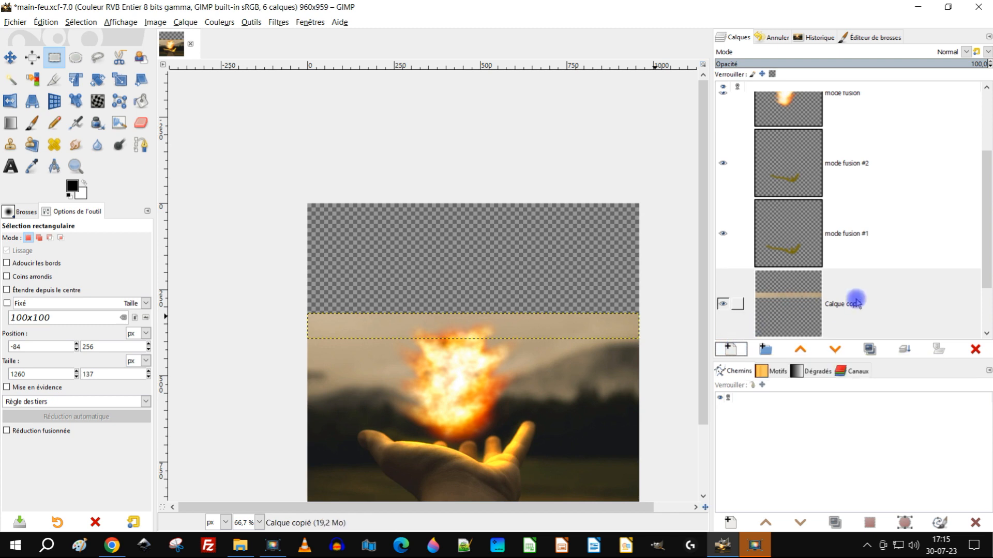
Step: Scale the Calque copié layer upward to a height of about 397 px to cover the transparent area above the photo
{"action": "scroll", "coordinate": [790, 299], "scroll_direction": "down", "scroll_amount": 2}
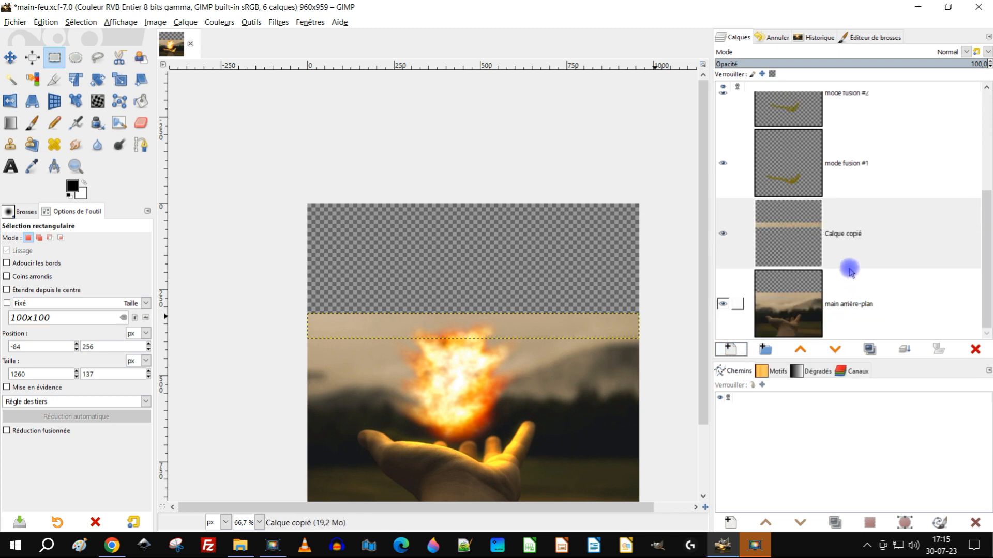
{"action": "left_click", "coordinate": [787, 231]}
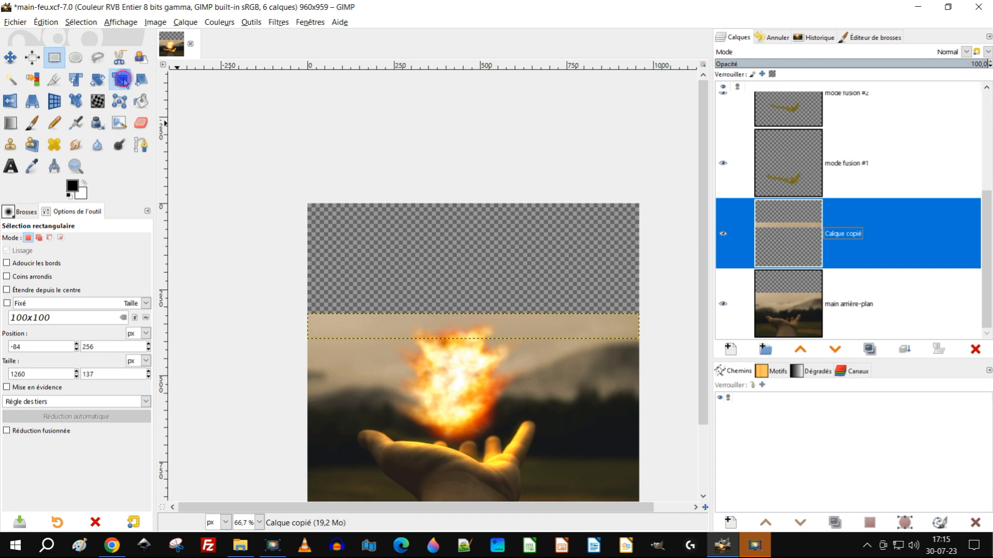
{"action": "left_click", "coordinate": [123, 80]}
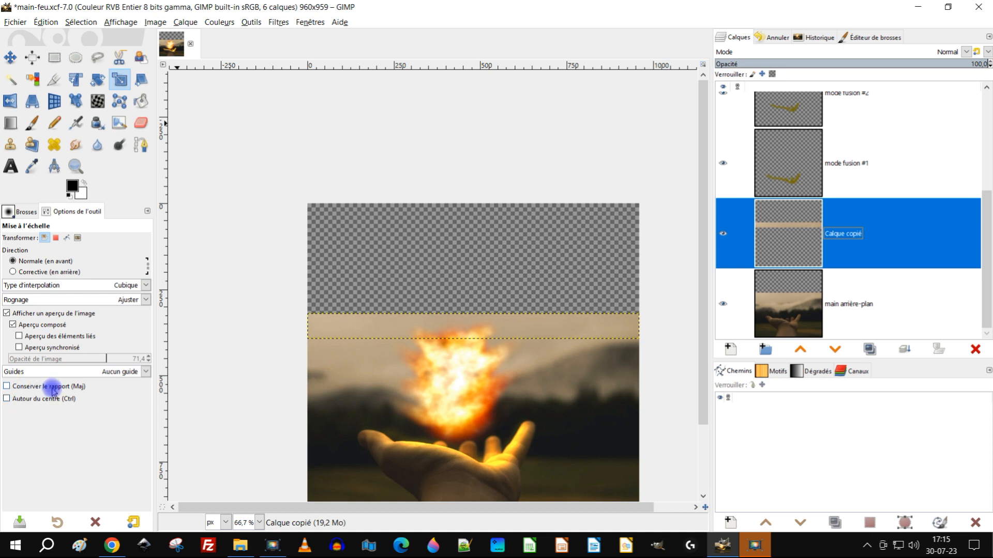
{"action": "left_click", "coordinate": [511, 321]}
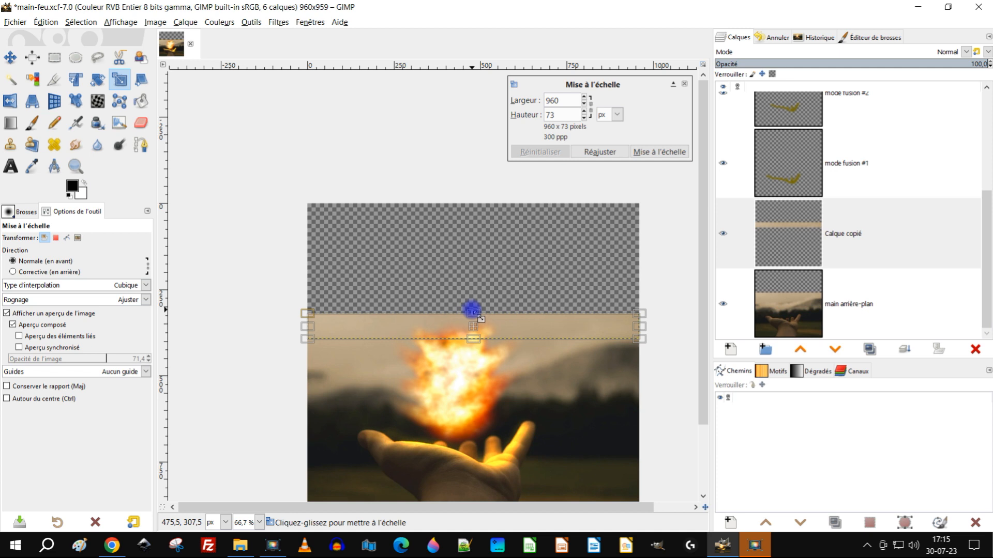
{"action": "left_click_drag", "start_coordinate": [474, 313], "coordinate": [477, 202]}
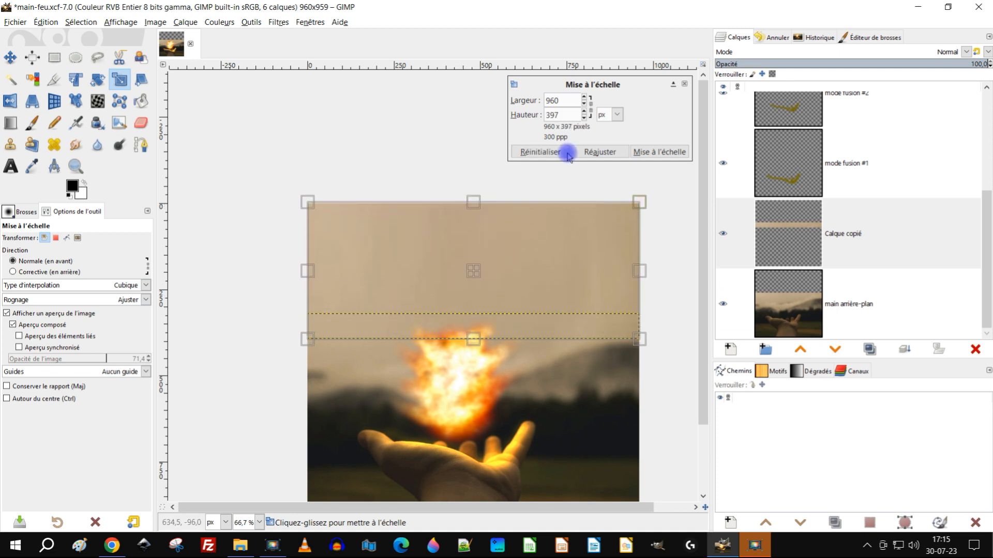
{"action": "left_click", "coordinate": [653, 151]}
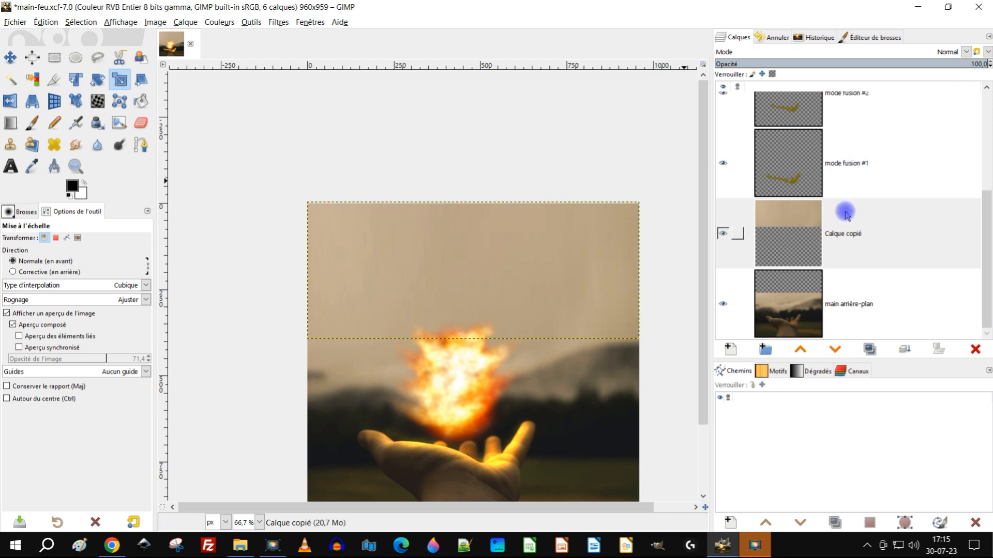
Step: Merge the stretched Calque copié layer down onto main arrière-plan
{"action": "left_click", "coordinate": [769, 234]}
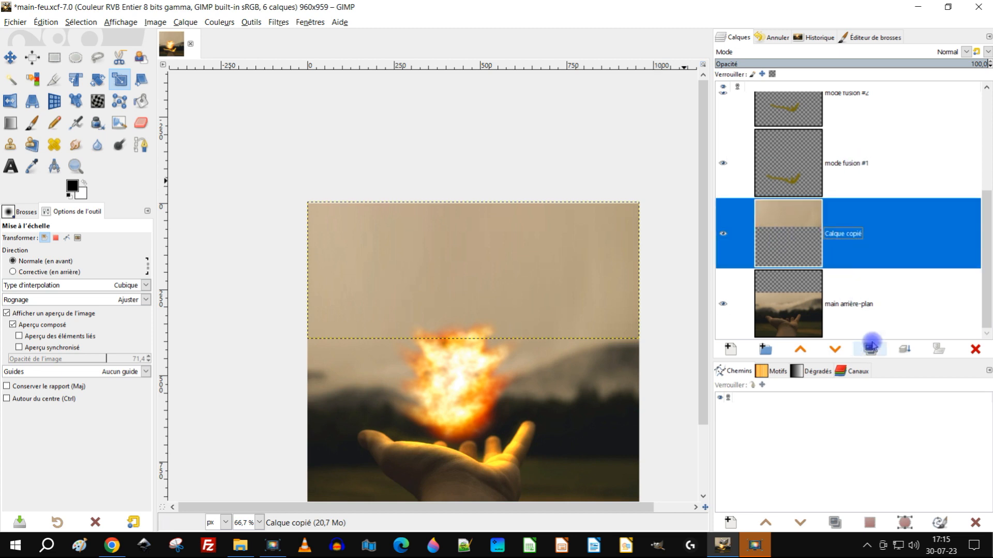
{"action": "left_click", "coordinate": [904, 349]}
{"action": "scroll", "coordinate": [524, 306], "scroll_direction": "down", "scroll_amount": 2}
{"action": "scroll", "coordinate": [529, 339], "scroll_direction": "up", "scroll_amount": 2}
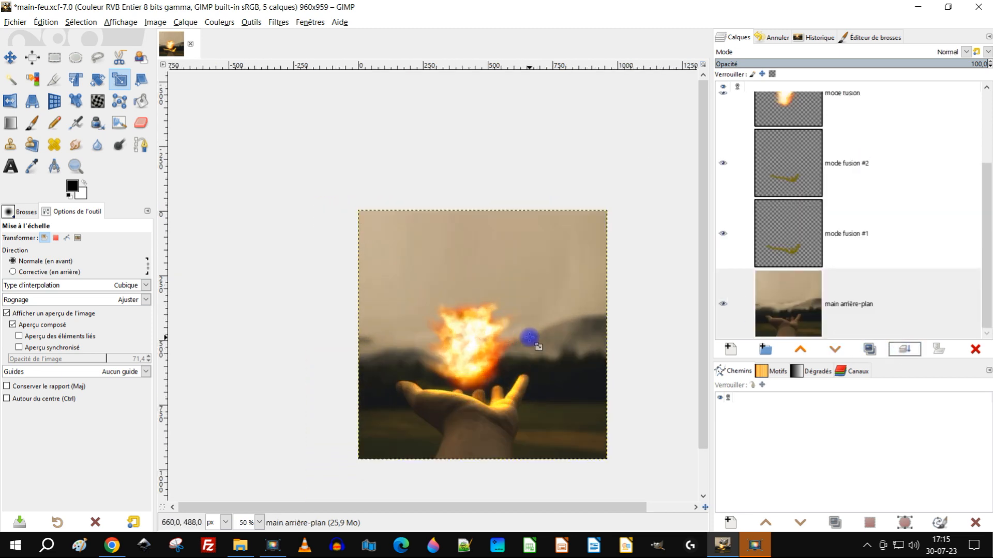
{"action": "left_click_drag", "start_coordinate": [580, 339], "coordinate": [555, 317]}
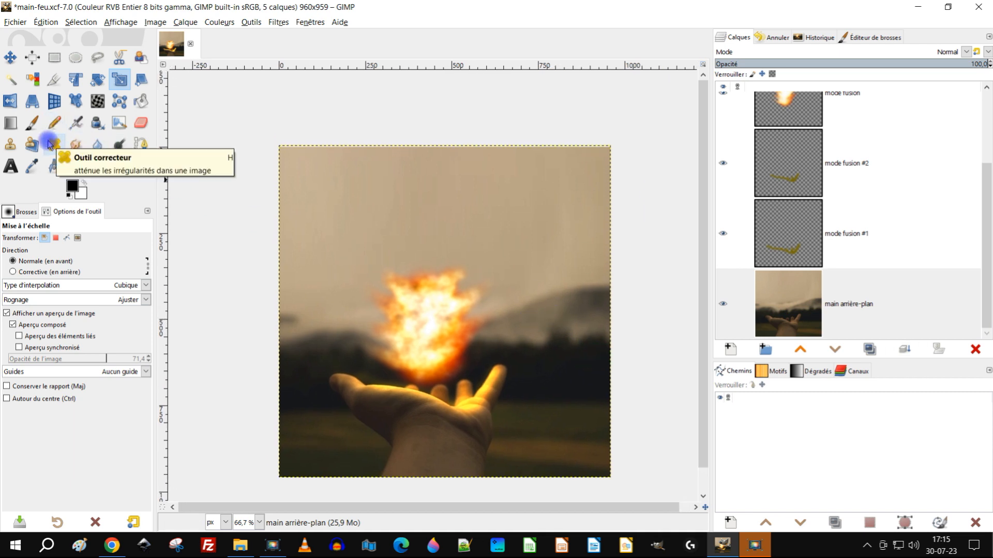
Step: Use the Healing tool at brush size 240 to retouch the streaked sky on main arrière-plan, sampling clean sky above the fireball
{"action": "left_click", "coordinate": [50, 143]}
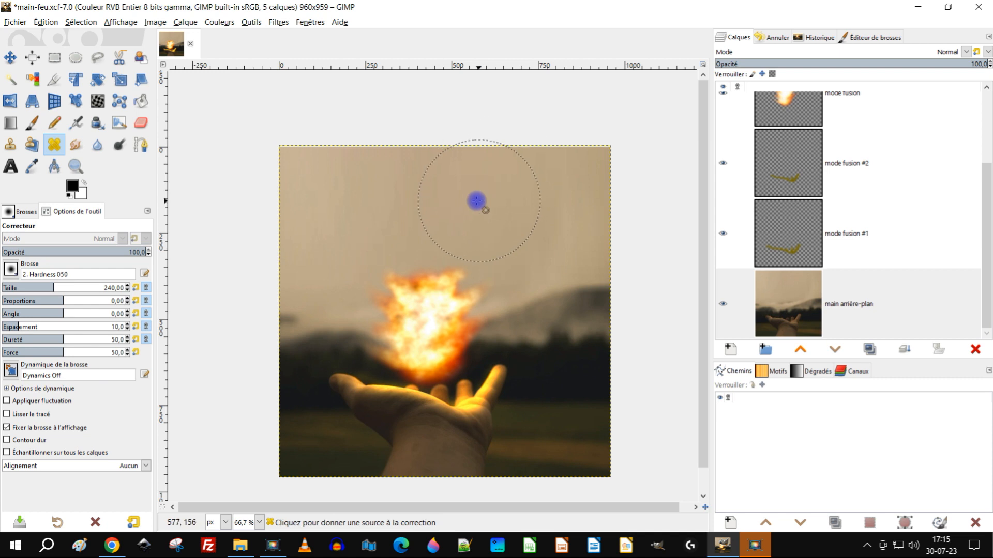
{"action": "left_click", "coordinate": [449, 202], "text": "ctrl"}
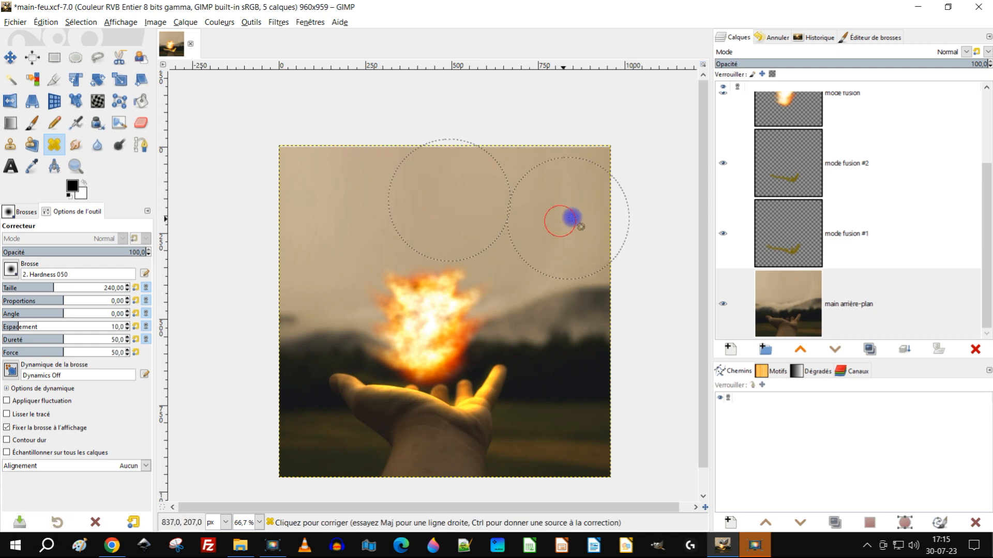
{"action": "scroll", "coordinate": [569, 251], "scroll_direction": "up", "scroll_amount": 3, "text": "ctrl"}
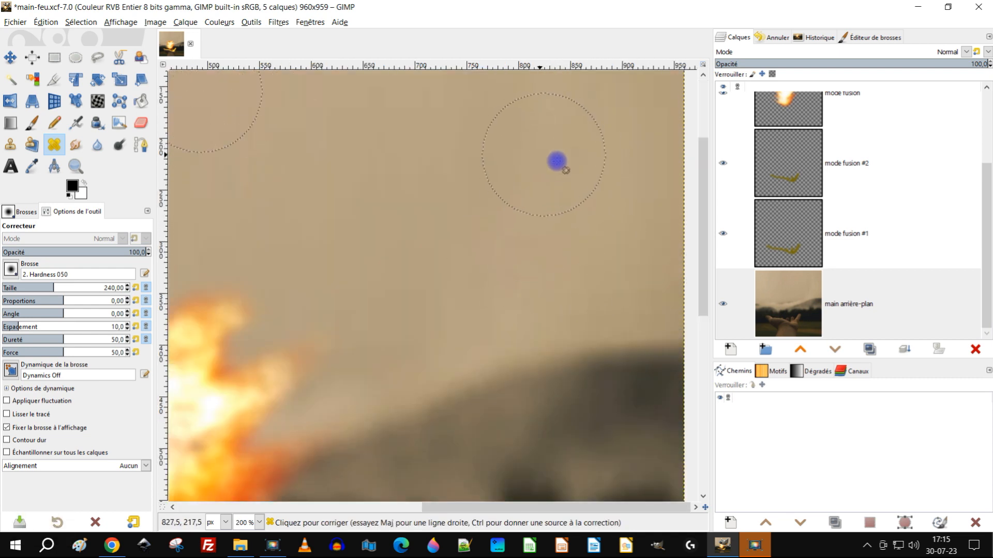
{"action": "scroll", "coordinate": [564, 170], "scroll_direction": "down", "scroll_amount": 4, "text": "ctrl"}
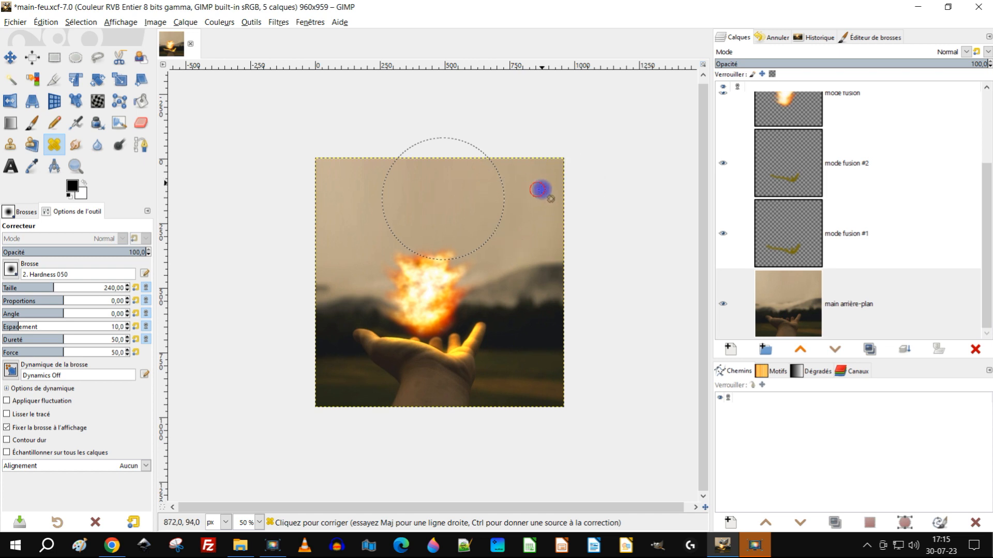
{"action": "scroll", "coordinate": [502, 201], "scroll_direction": "up", "scroll_amount": 1, "text": "ctrl"}
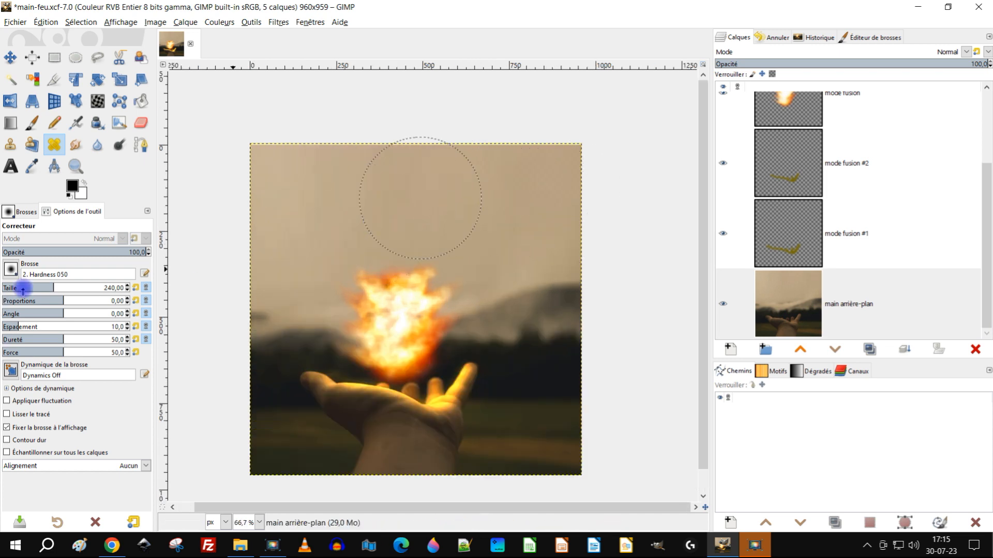
Step: Set the healing brush size to 123, resample the sky above the fireball and retouch the remaining sky streaks
{"action": "left_click_drag", "start_coordinate": [39, 282], "coordinate": [35, 285]}
{"action": "left_click", "coordinate": [446, 209], "text": "ctrl"}
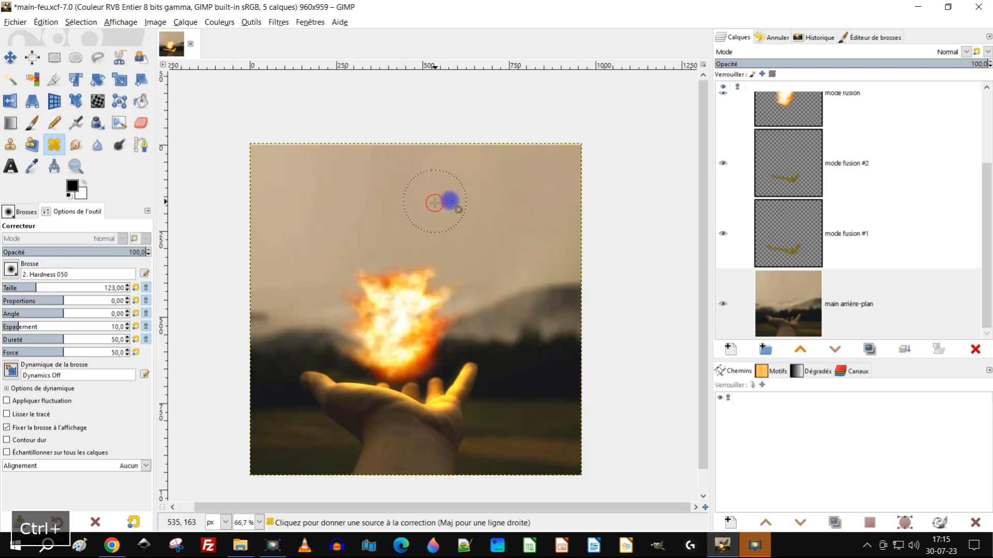
{"action": "scroll", "coordinate": [568, 207], "scroll_direction": "down", "scroll_amount": 1, "text": "ctrl"}
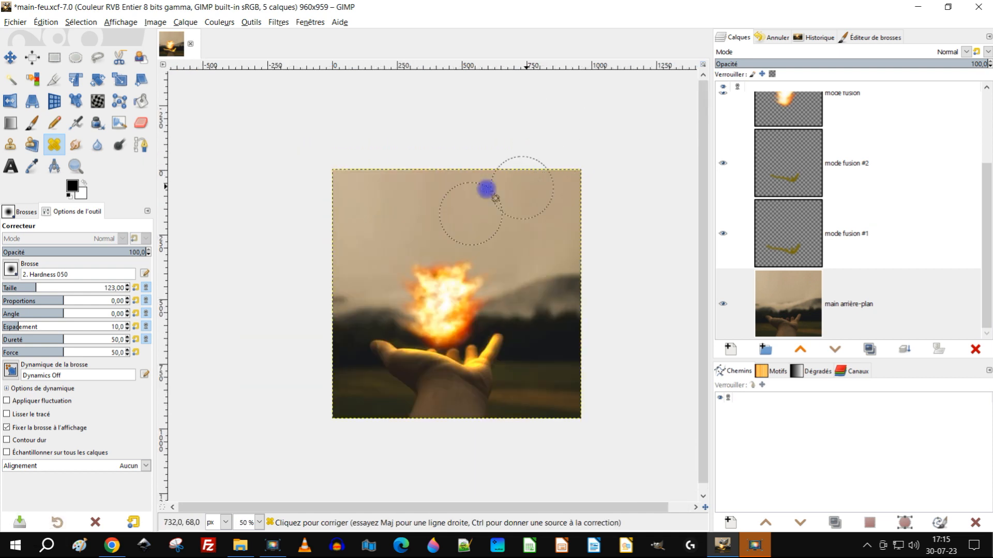
{"action": "left_click", "coordinate": [74, 161]}
{"action": "left_click_drag", "start_coordinate": [323, 163], "coordinate": [599, 433]}
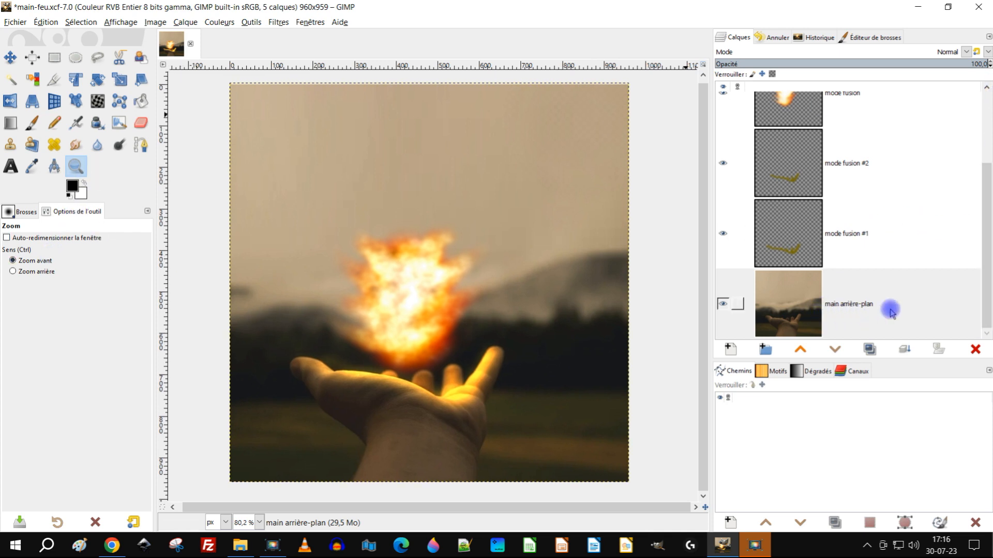
Step: Examine the mode fusion #1, mode fusion #2, mode fusion and Calque copié #1 layers to identify what makes up the fireball
{"action": "scroll", "coordinate": [887, 304], "scroll_direction": "up", "scroll_amount": 2}
{"action": "left_click", "coordinate": [791, 302]}
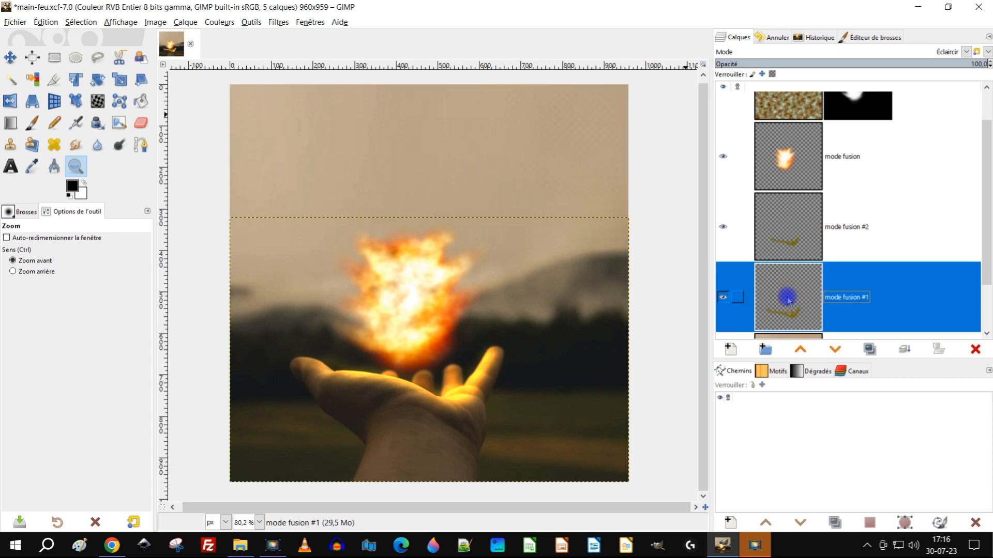
{"action": "double_click", "coordinate": [843, 299]}
{"action": "left_click", "coordinate": [782, 239]}
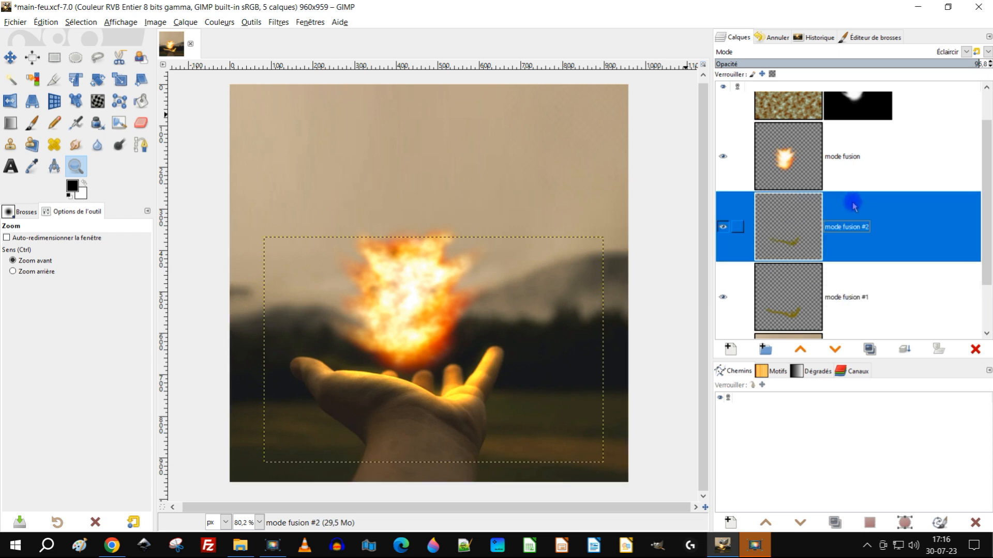
{"action": "left_click", "coordinate": [802, 165]}
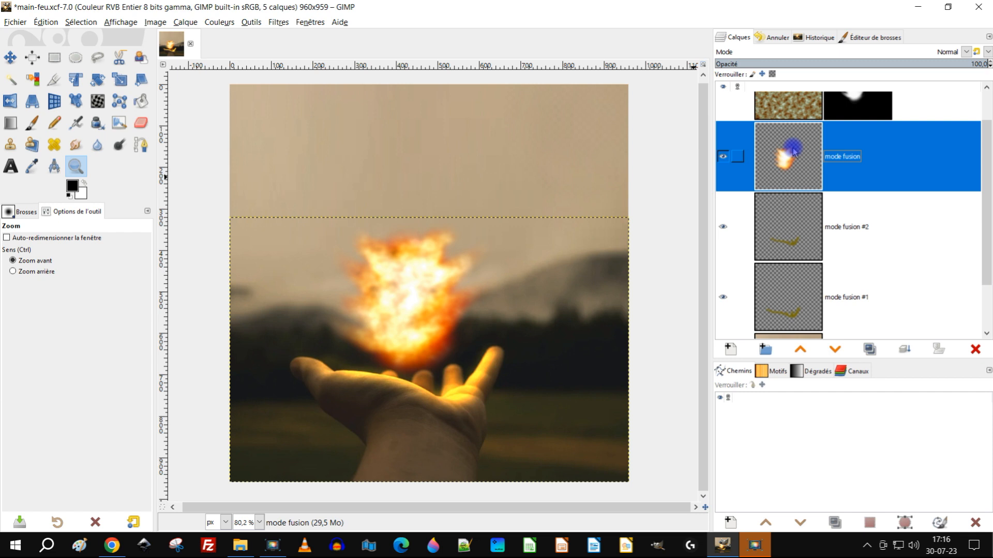
{"action": "left_click_drag", "start_coordinate": [786, 157], "coordinate": [786, 159]}
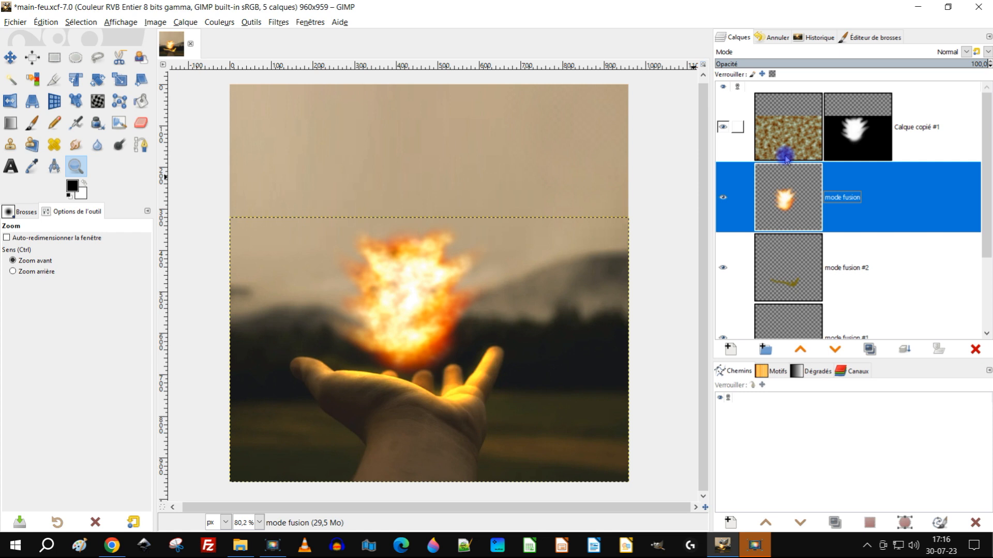
{"action": "mouse_move", "coordinate": [776, 151]}
{"action": "left_mouse_down"}
{"action": "mouse_move", "coordinate": [732, 145]}
{"action": "mouse_move", "coordinate": [804, 192]}
{"action": "mouse_move", "coordinate": [785, 149]}
{"action": "left_mouse_up"}
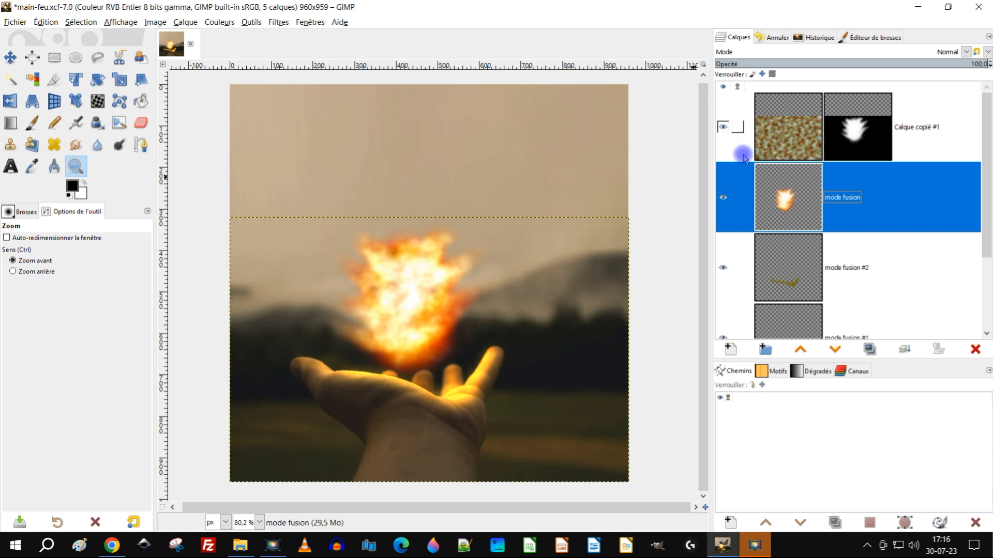
{"action": "left_click_drag", "start_coordinate": [770, 116], "coordinate": [794, 178]}
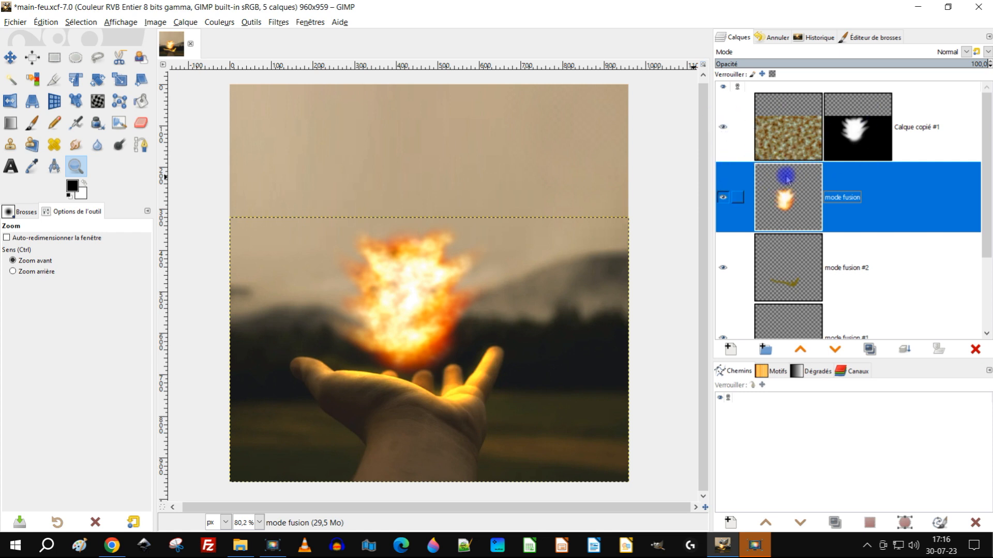
Step: Hide the main arrière-plan, mode fusion #1 and mode fusion #2 layers to isolate the fireball
{"action": "scroll", "coordinate": [807, 217], "scroll_direction": "down", "scroll_amount": 4}
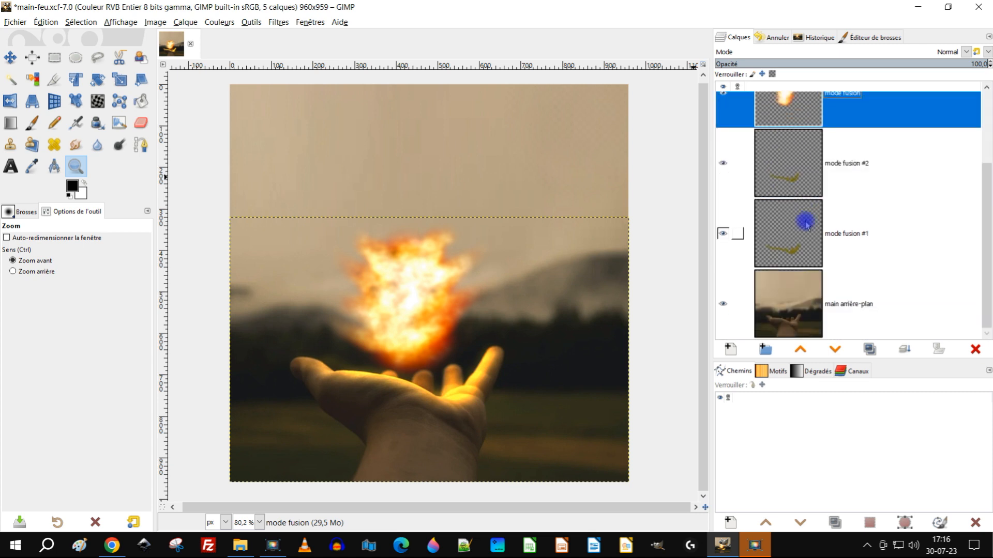
{"action": "left_click", "coordinate": [724, 305]}
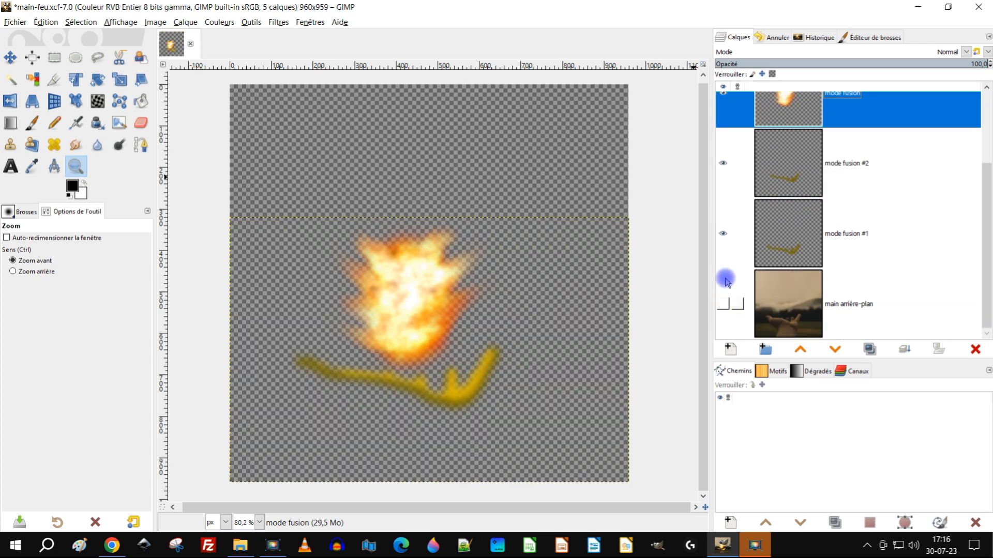
{"action": "left_click", "coordinate": [724, 233]}
{"action": "scroll", "coordinate": [818, 212], "scroll_direction": "up", "scroll_amount": 2}
{"action": "left_click", "coordinate": [725, 228]}
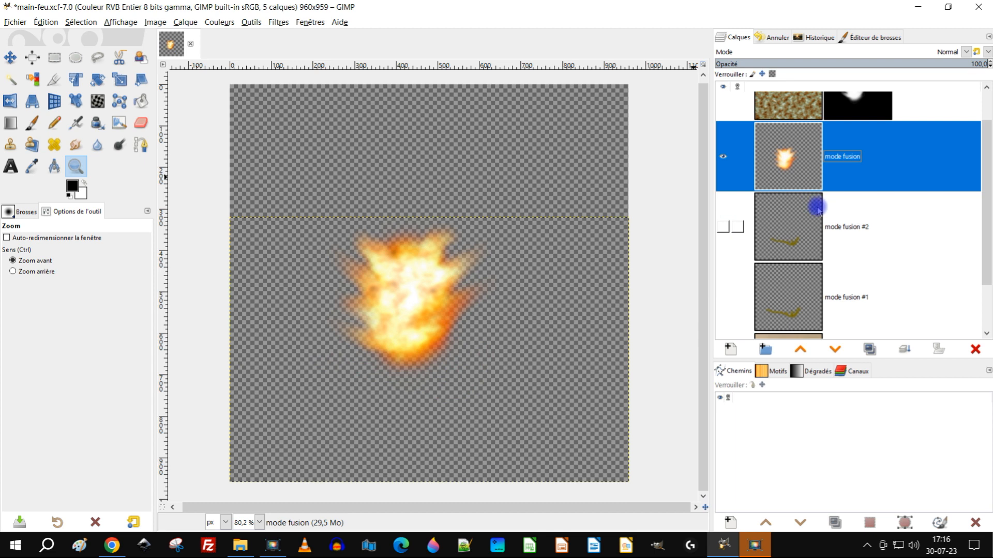
Step: Create a new layer from the visible fireball above Calque copié #1 and hide the original Calque copié #1 and mode fusion layers
{"action": "scroll", "coordinate": [817, 205], "scroll_direction": "up", "scroll_amount": 2}
{"action": "right_click", "coordinate": [770, 130]}
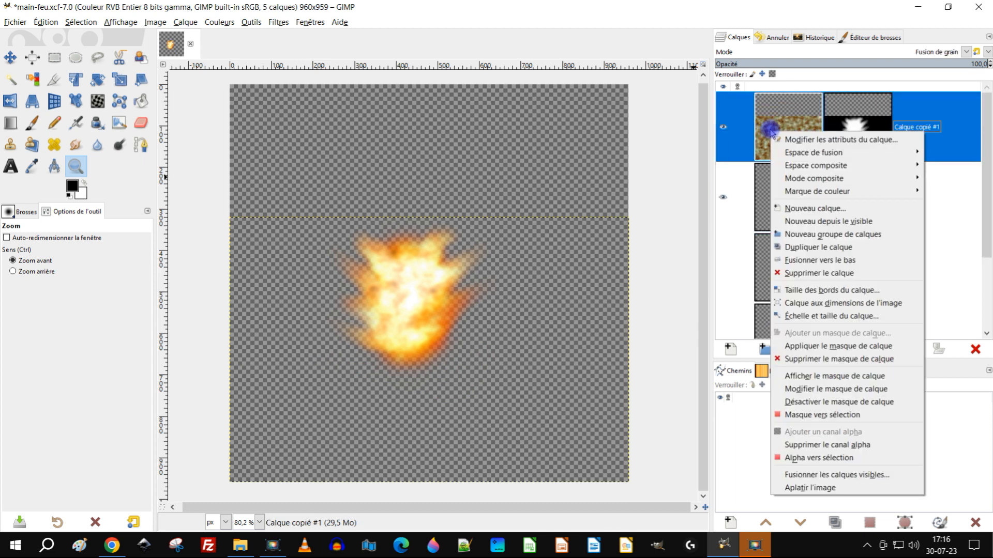
{"action": "mouse_move", "coordinate": [816, 193]}
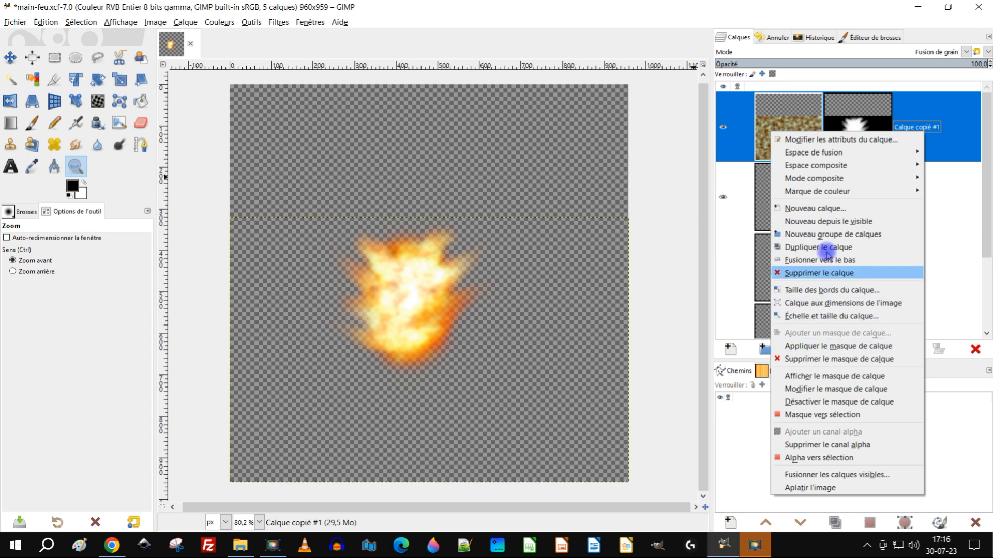
{"action": "left_click", "coordinate": [831, 221]}
{"action": "left_click", "coordinate": [724, 198]}
{"action": "left_click", "coordinate": [722, 267]}
Step: Move the Calque copié #1 and mode fusion layers below main arrière-plan in the layer stack
{"action": "scroll", "coordinate": [819, 215], "scroll_direction": "down", "scroll_amount": 2}
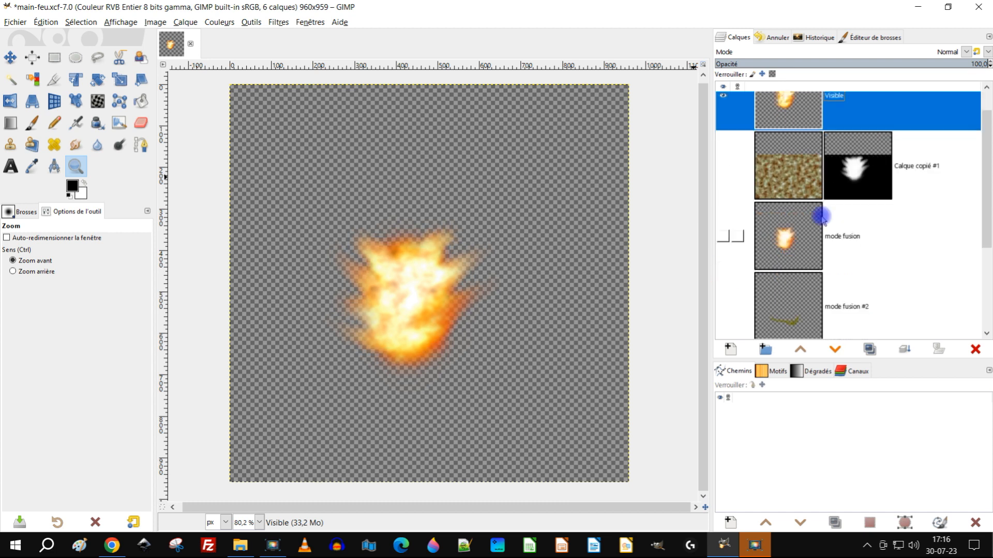
{"action": "left_click", "coordinate": [791, 143]}
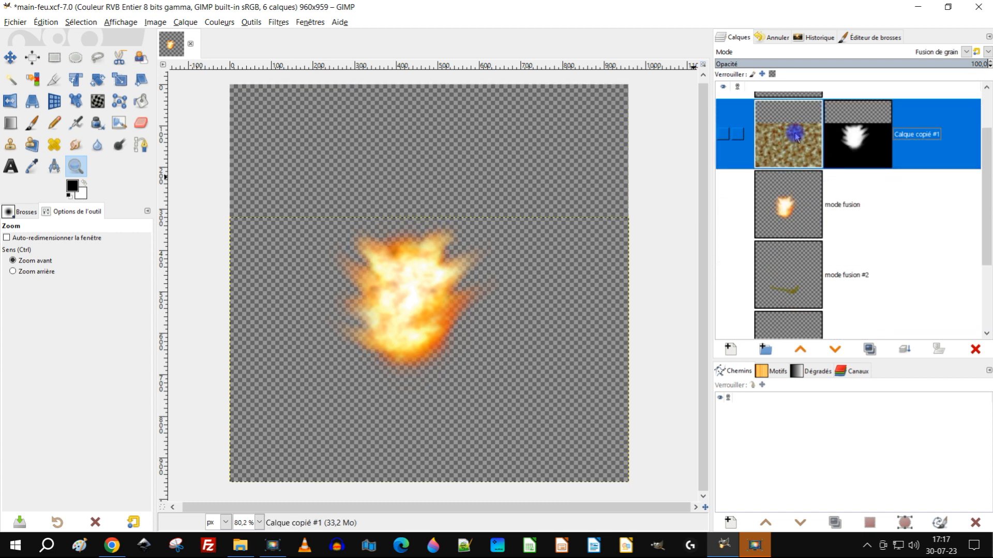
{"action": "left_click_drag", "start_coordinate": [796, 136], "coordinate": [790, 331]}
{"action": "scroll", "coordinate": [826, 213], "scroll_direction": "up", "scroll_amount": 5}
{"action": "left_click_drag", "start_coordinate": [791, 184], "coordinate": [786, 317]}
Step: Create a layer group above Calque copié #1 and name it archives
{"action": "left_click", "coordinate": [788, 217]}
{"action": "left_click", "coordinate": [762, 352]}
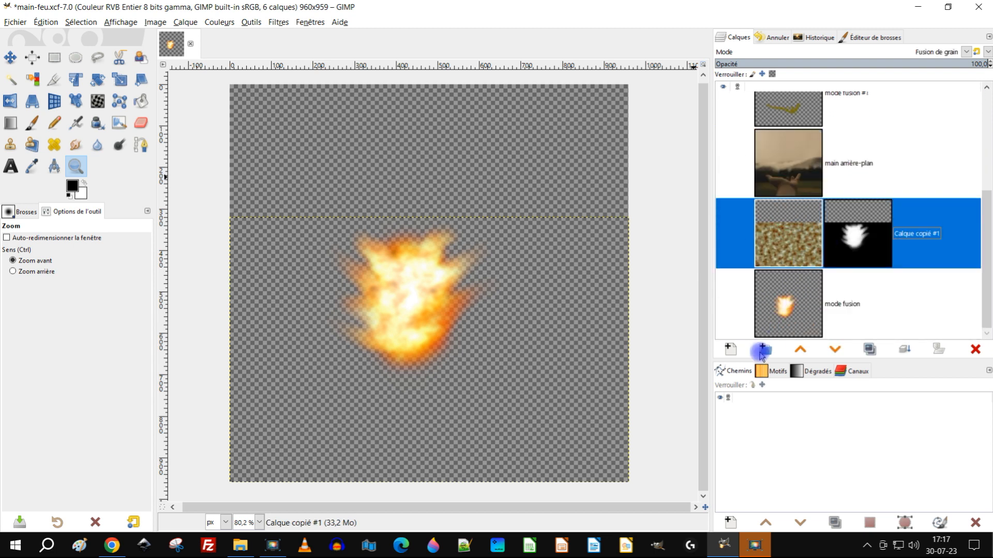
{"action": "double_click", "coordinate": [867, 237]}
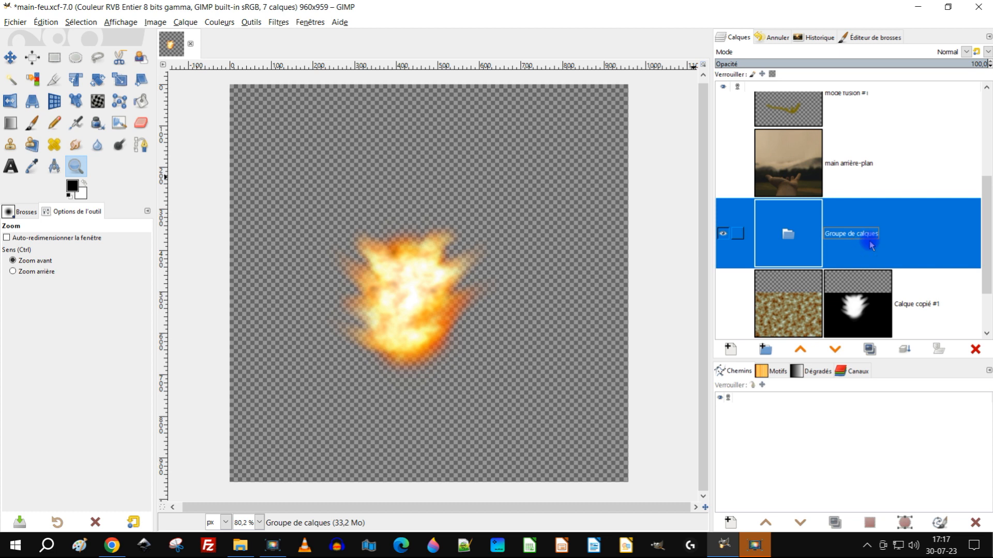
{"action": "type", "text": "archi"}
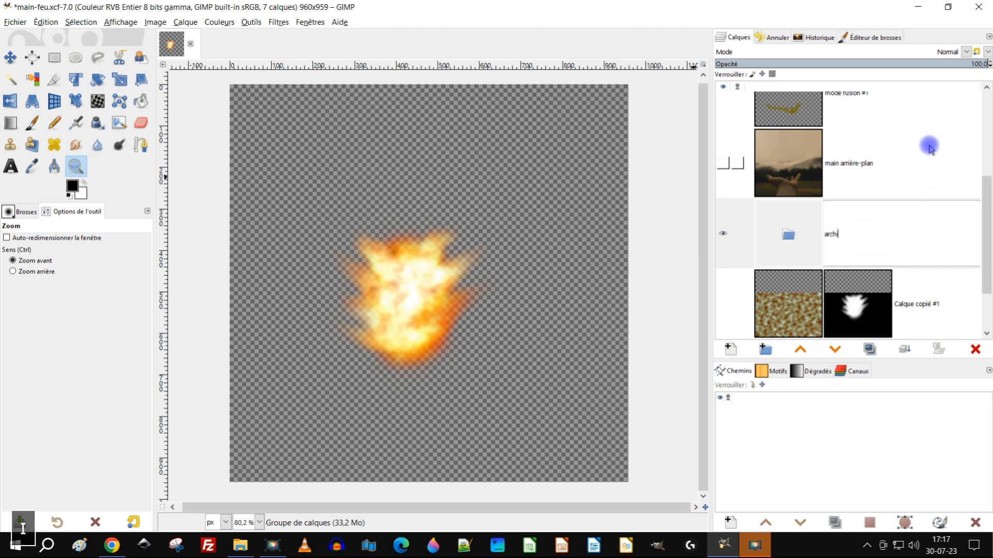
{"action": "type", "text": "ves"}
{"action": "key", "text": "Return"}
Step: Move the Calque copié #1 and mode fusion layers into the archives group, and collapse and hide the group
{"action": "left_click_drag", "start_coordinate": [769, 304], "coordinate": [801, 240]}
{"action": "scroll", "coordinate": [822, 274], "scroll_direction": "down", "scroll_amount": 3}
{"action": "left_click_drag", "start_coordinate": [802, 302], "coordinate": [827, 245]}
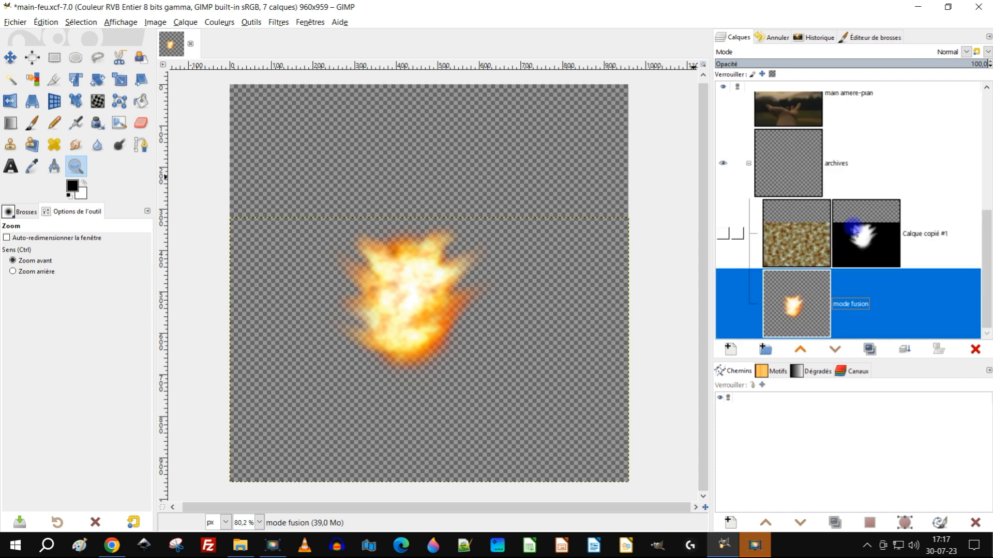
{"action": "left_click", "coordinate": [749, 164]}
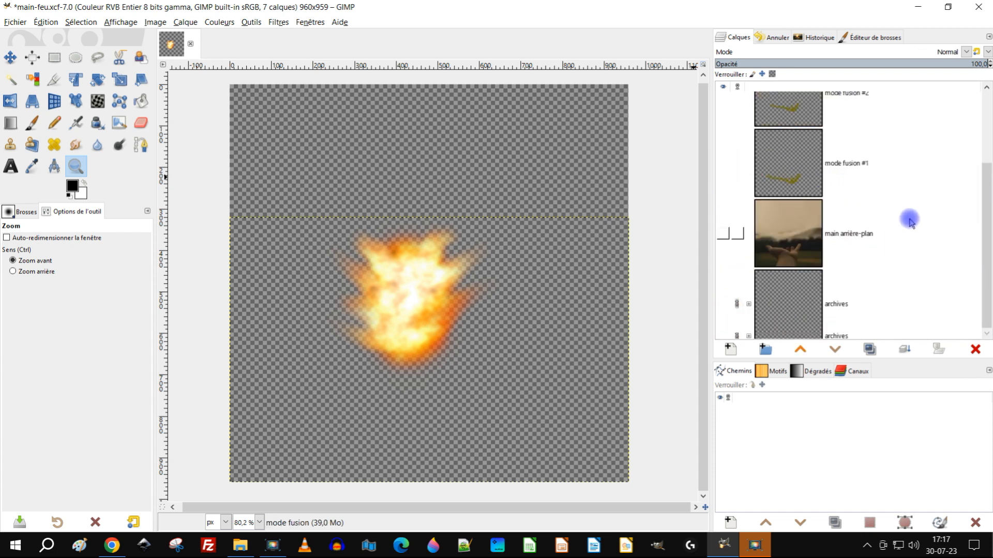
Step: Rename the merged fireball layer Visible as visible feu
{"action": "scroll", "coordinate": [901, 195], "scroll_direction": "up", "scroll_amount": 3}
{"action": "left_click", "coordinate": [770, 130]}
{"action": "left_click", "coordinate": [844, 132]}
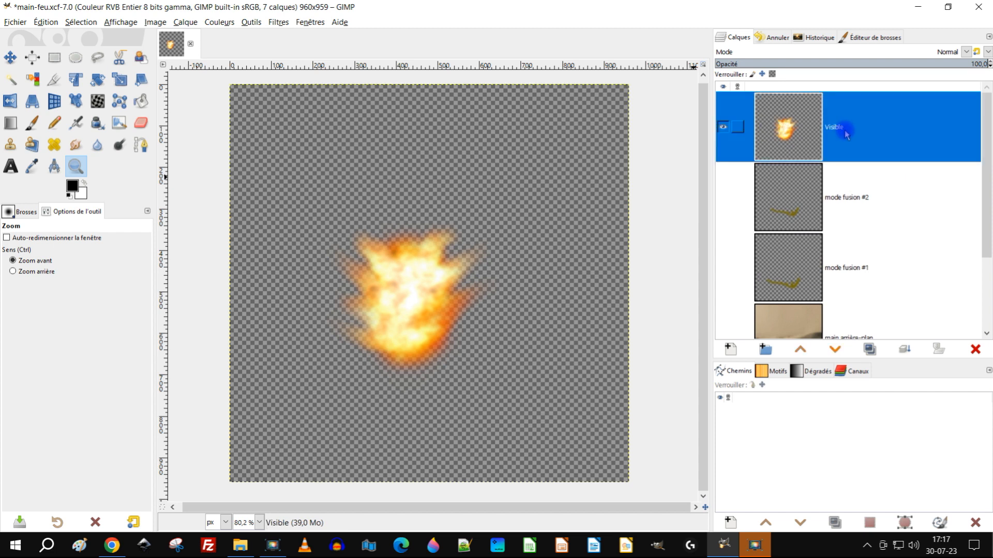
{"action": "left_click", "coordinate": [837, 131]}
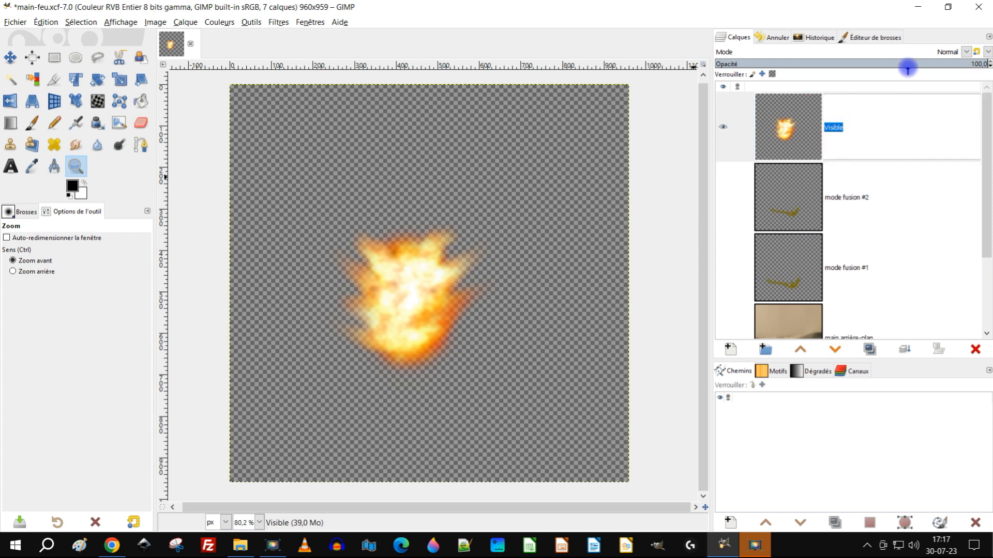
{"action": "type", "text": "vi"}
{"action": "type", "text": "feu"}
{"action": "key", "text": "Return"}
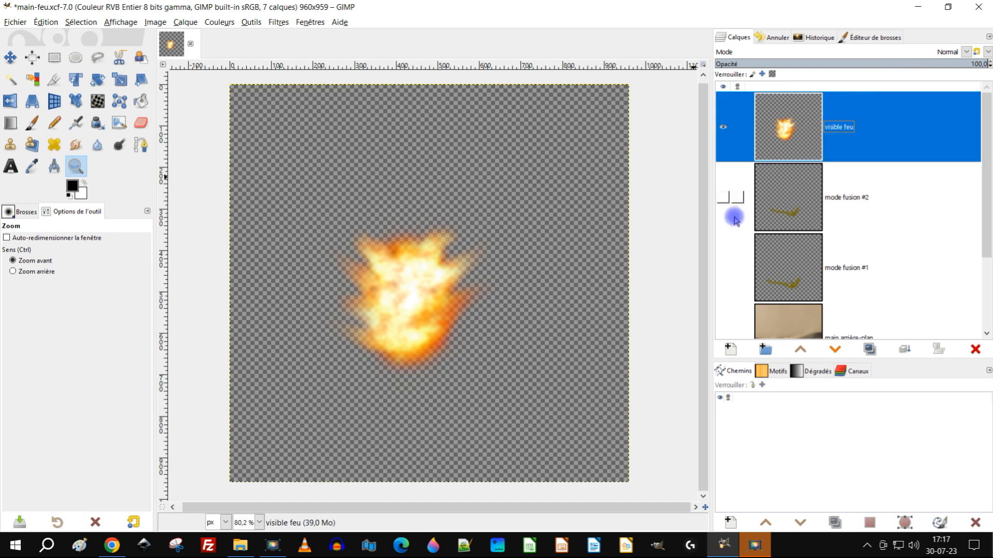
Step: Show the mode fusion #2, mode fusion #1 and main arrière-plan layers again
{"action": "left_click", "coordinate": [724, 198]}
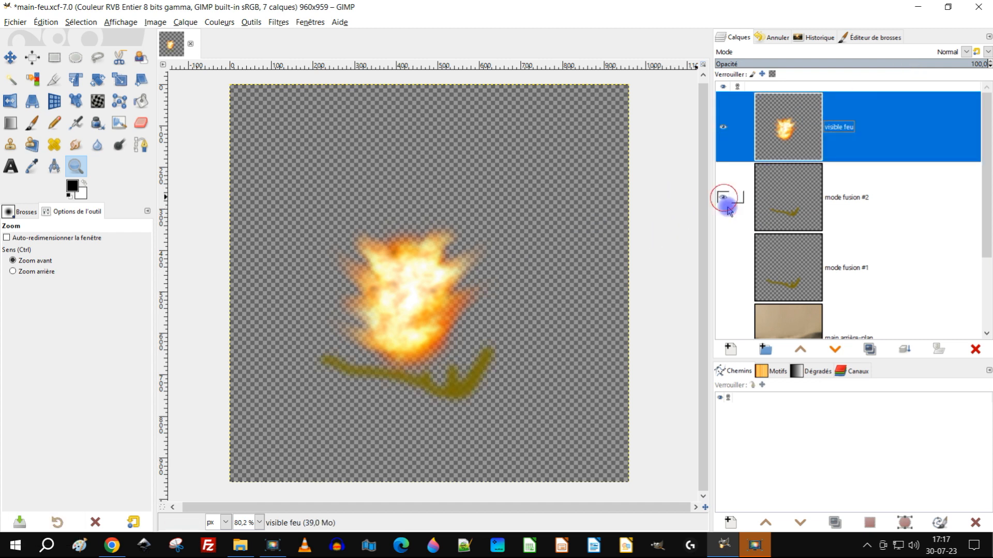
{"action": "left_click", "coordinate": [723, 268]}
{"action": "left_click", "coordinate": [730, 329]}
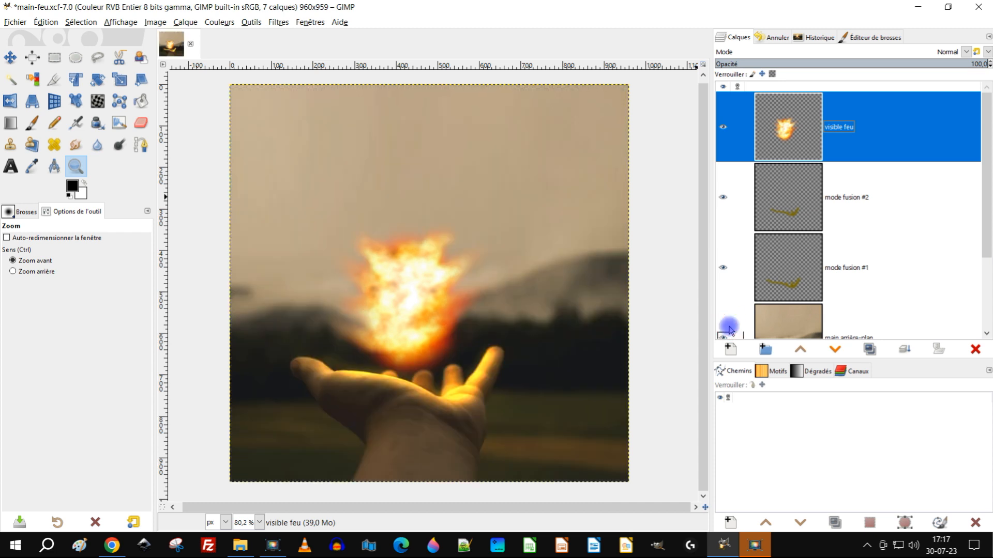
Step: Crop the visible feu layer to its content
{"action": "left_click", "coordinate": [429, 225], "text": "ctrl"}
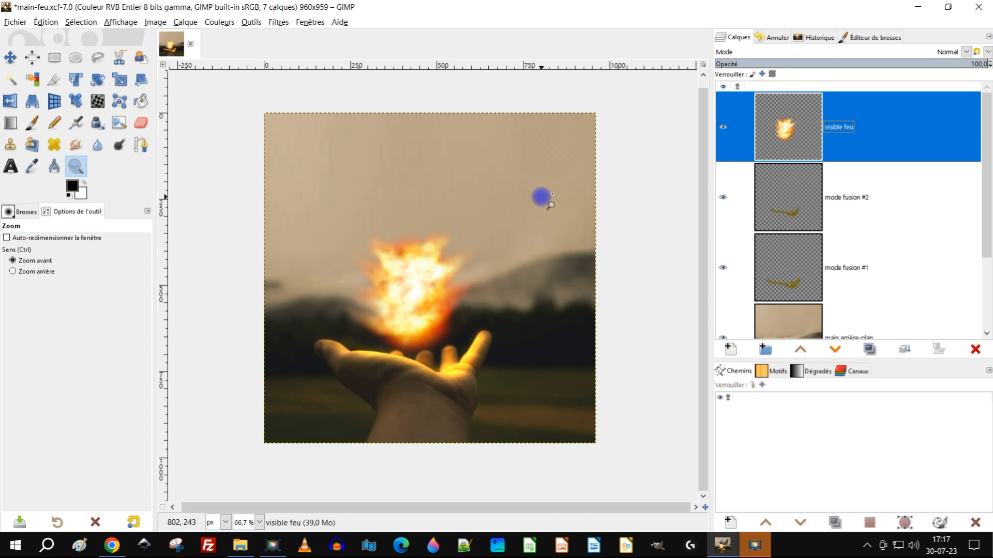
{"action": "left_click", "coordinate": [185, 22]}
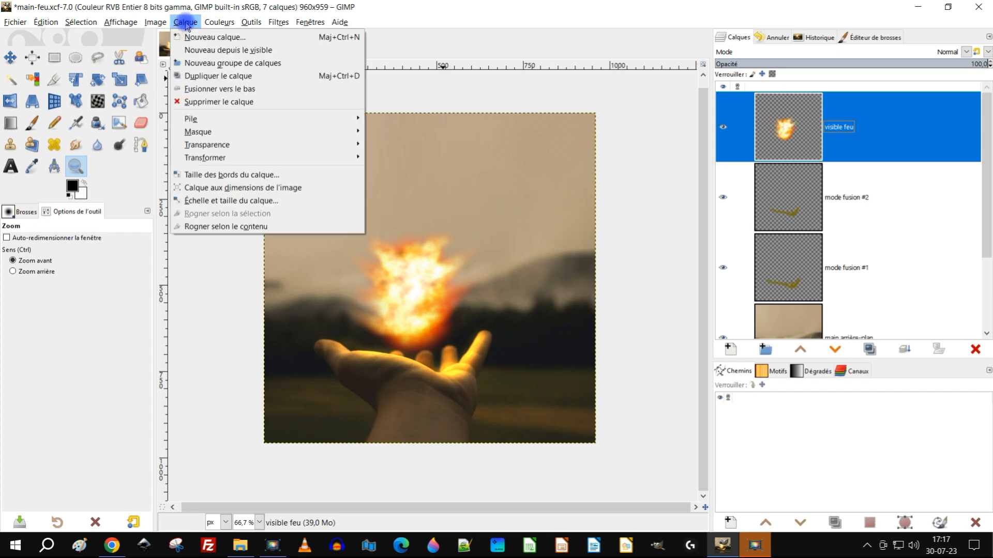
{"action": "left_click", "coordinate": [245, 227]}
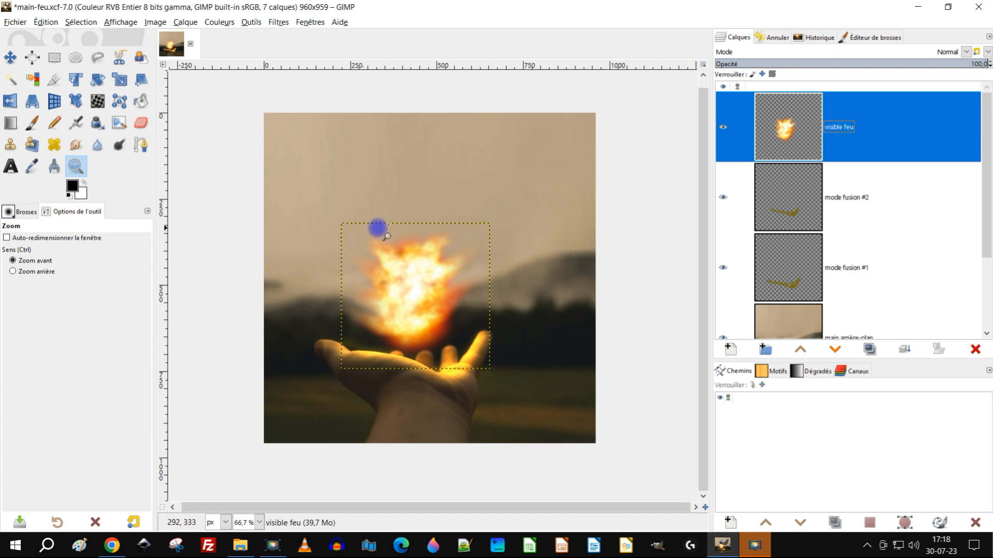
{"action": "scroll", "coordinate": [754, 201], "scroll_direction": "down", "scroll_amount": 2}
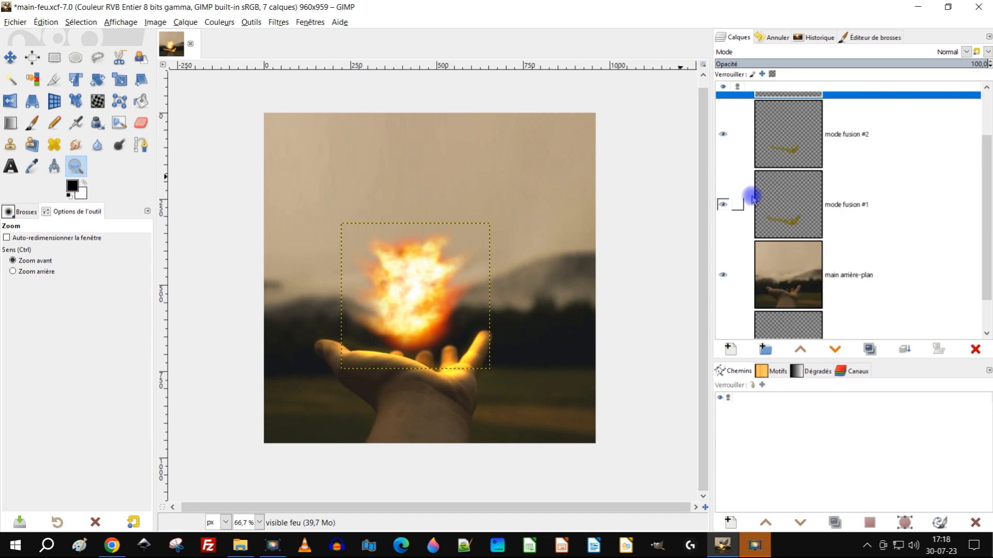
Step: Resize the mode fusion #2 layer to the image dimensions
{"action": "scroll", "coordinate": [841, 195], "scroll_direction": "up", "scroll_amount": 2}
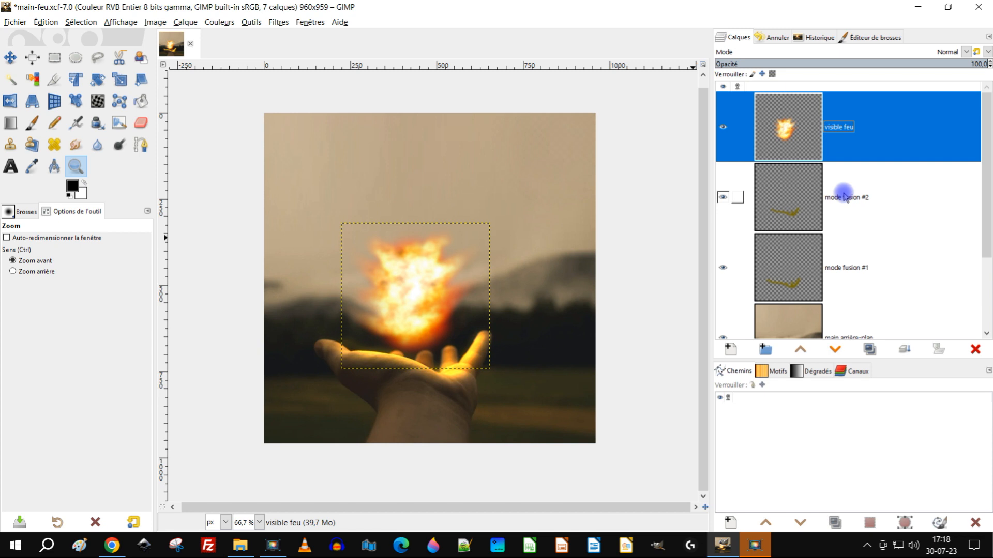
{"action": "scroll", "coordinate": [862, 189], "scroll_direction": "down", "scroll_amount": 1}
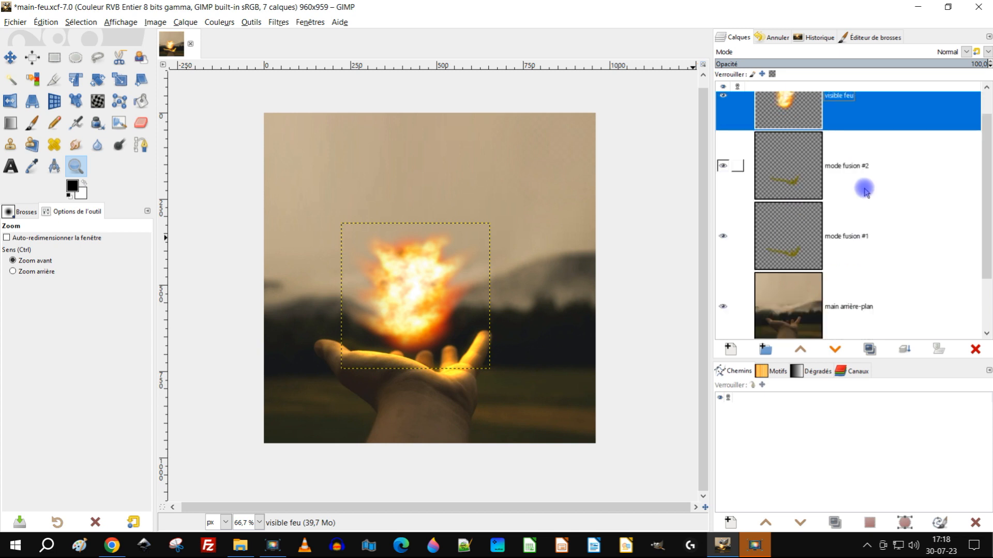
{"action": "scroll", "coordinate": [817, 229], "scroll_direction": "up", "scroll_amount": 1}
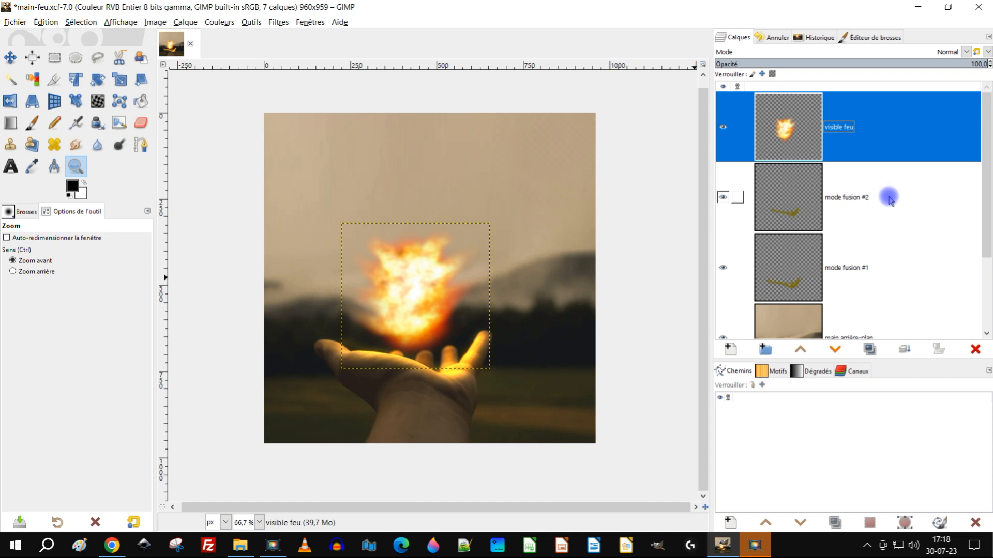
{"action": "left_click", "coordinate": [794, 209]}
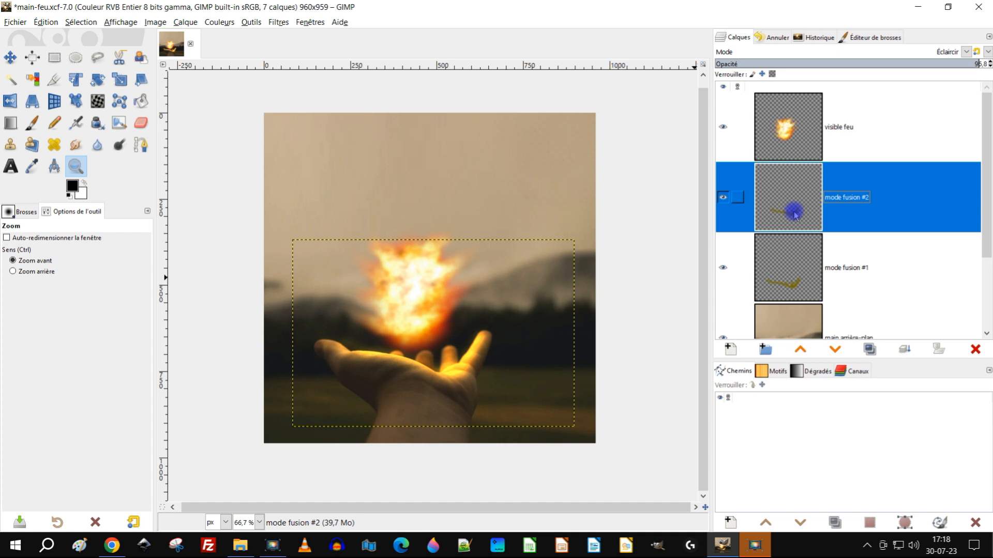
{"action": "right_click", "coordinate": [794, 213]}
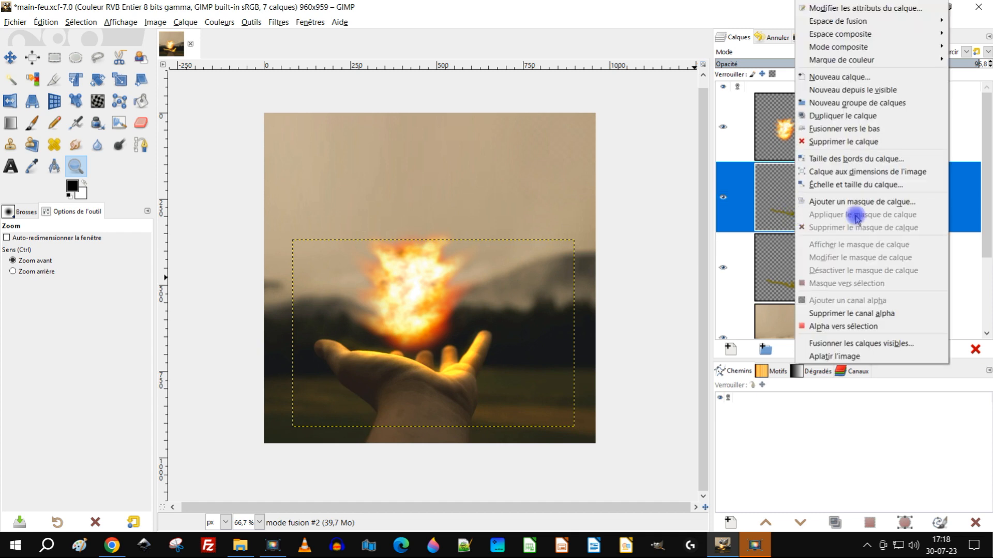
{"action": "left_click", "coordinate": [890, 171]}
Step: Rename the mode fusion #2 layer as éclaicir #2
{"action": "double_click", "coordinate": [821, 203]}
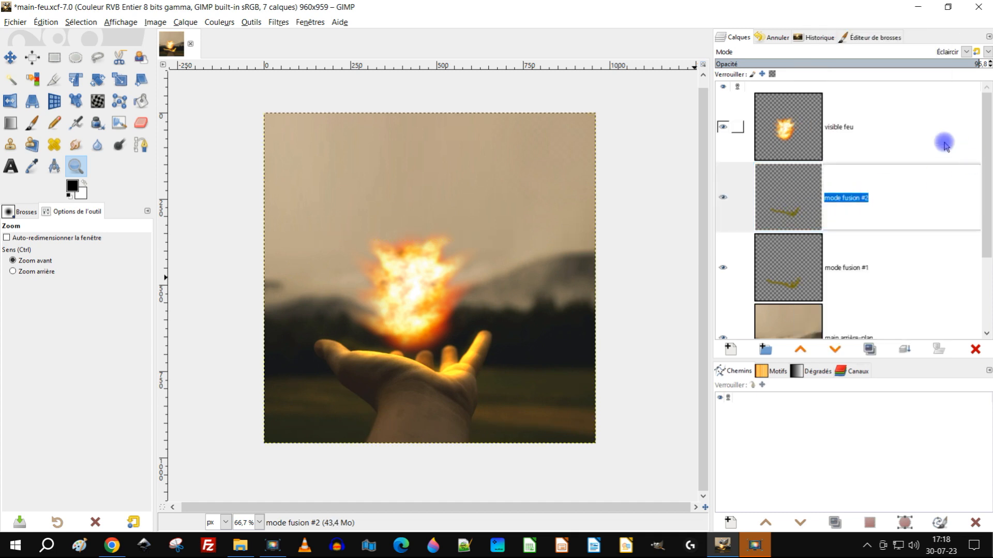
{"action": "type", "text": "éclaircir"}
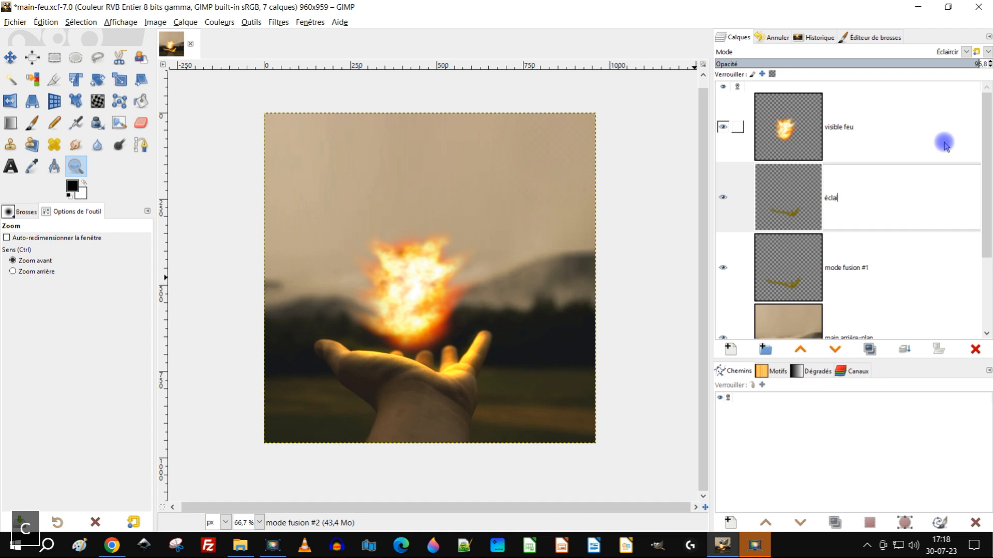
{"action": "key", "text": "ctrl+alt+3"}
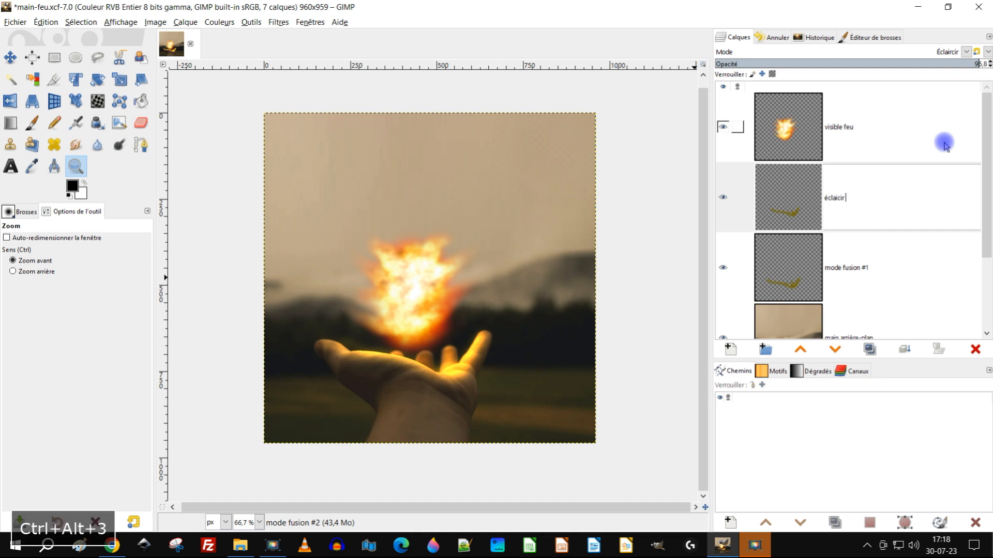
{"action": "type", "text": "2"}
{"action": "key", "text": "Return"}
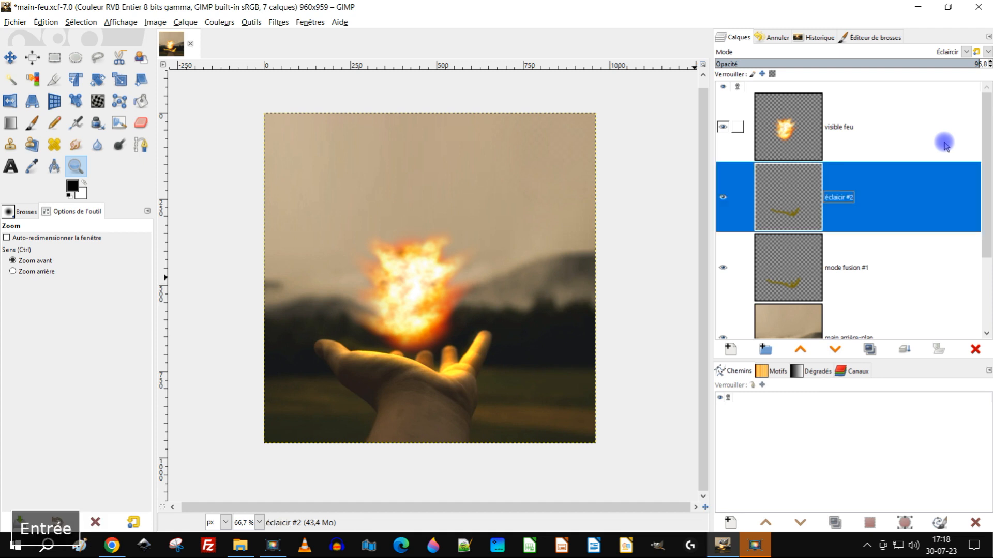
Step: Rename the mode fusion #1 layer as éclaicir #1
{"action": "double_click", "coordinate": [846, 268]}
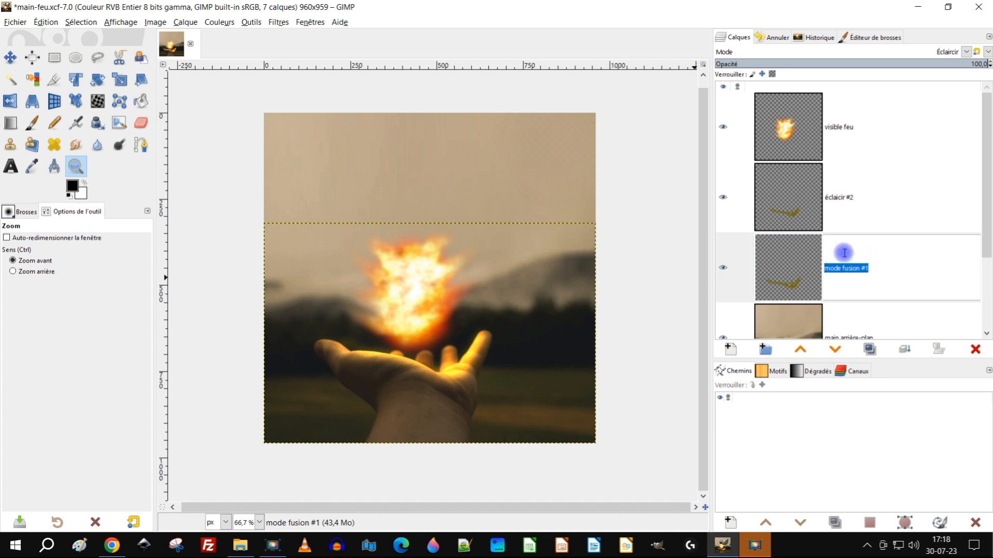
{"action": "type", "text": "éclaircir "}
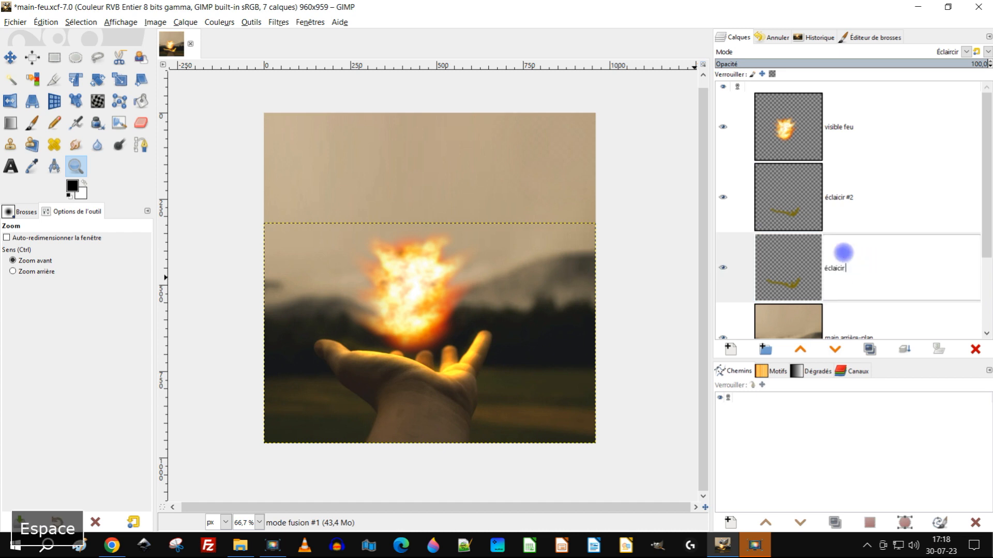
{"action": "type", "text": "#1"}
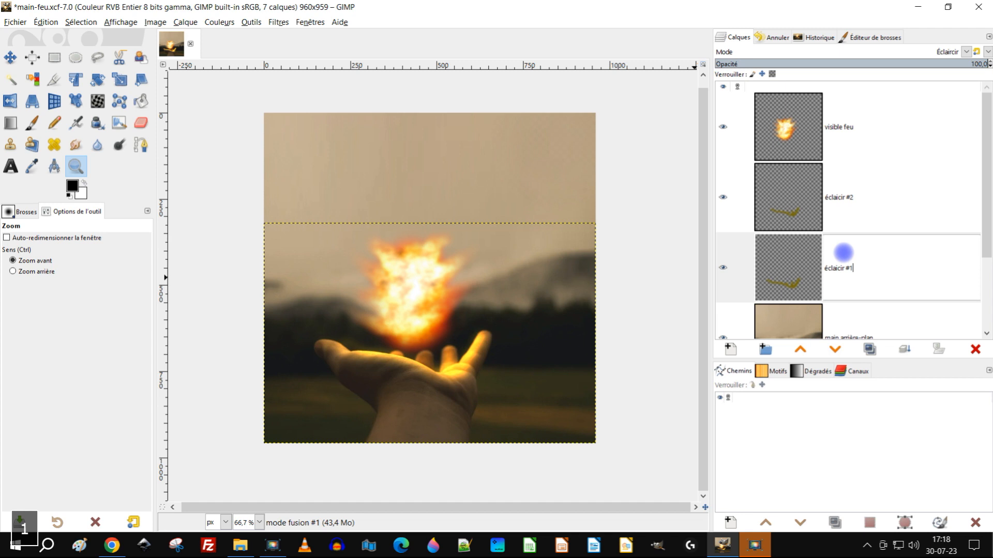
{"action": "key", "text": "Return"}
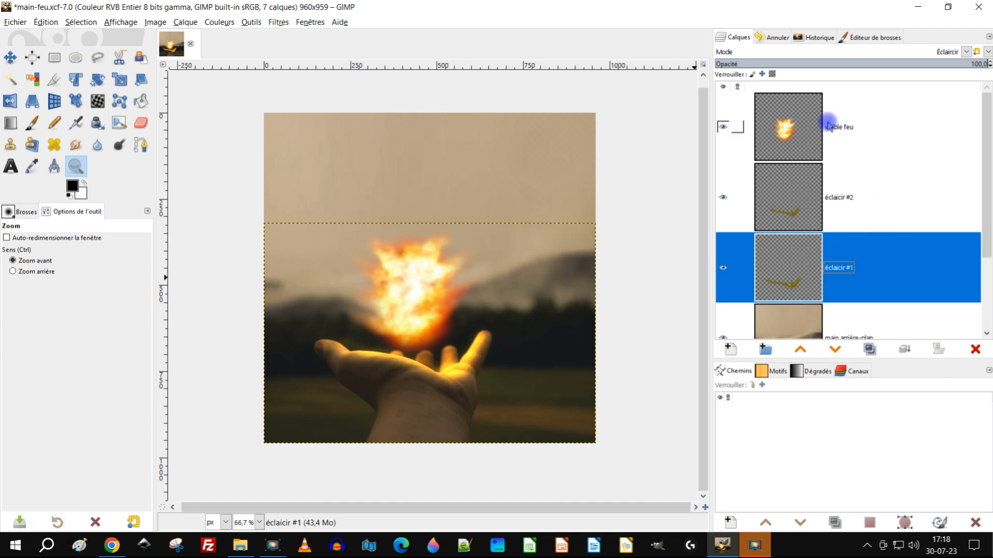
Step: Review the order of the layer stack from visible feu down to the archives group
{"action": "left_click", "coordinate": [796, 112]}
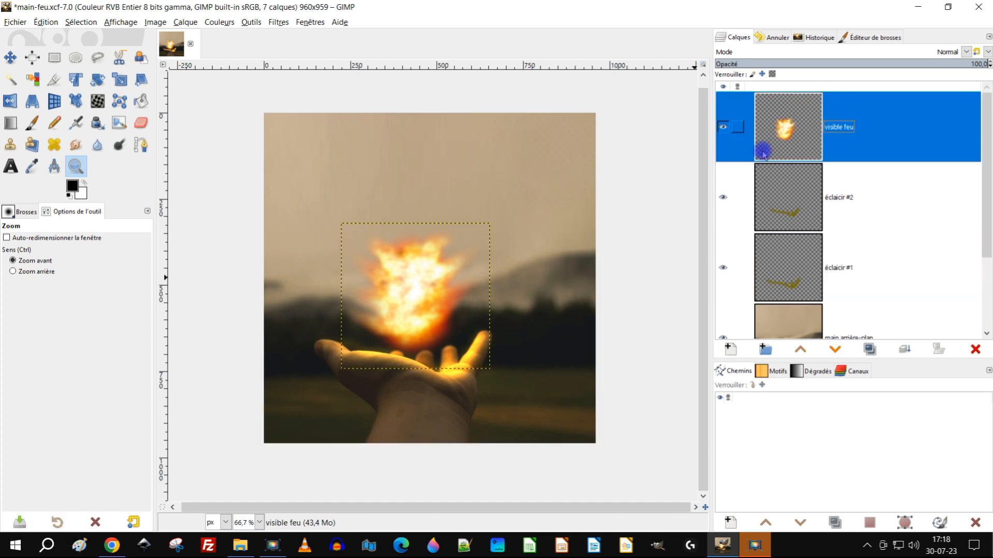
{"action": "scroll", "coordinate": [796, 184], "scroll_direction": "down", "scroll_amount": 2}
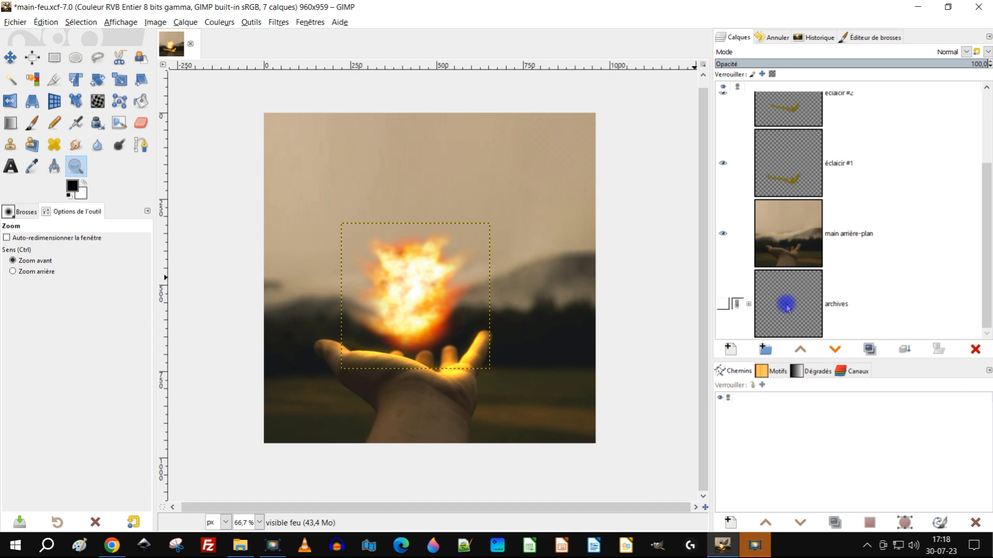
{"action": "scroll", "coordinate": [838, 307], "scroll_direction": "up", "scroll_amount": 2}
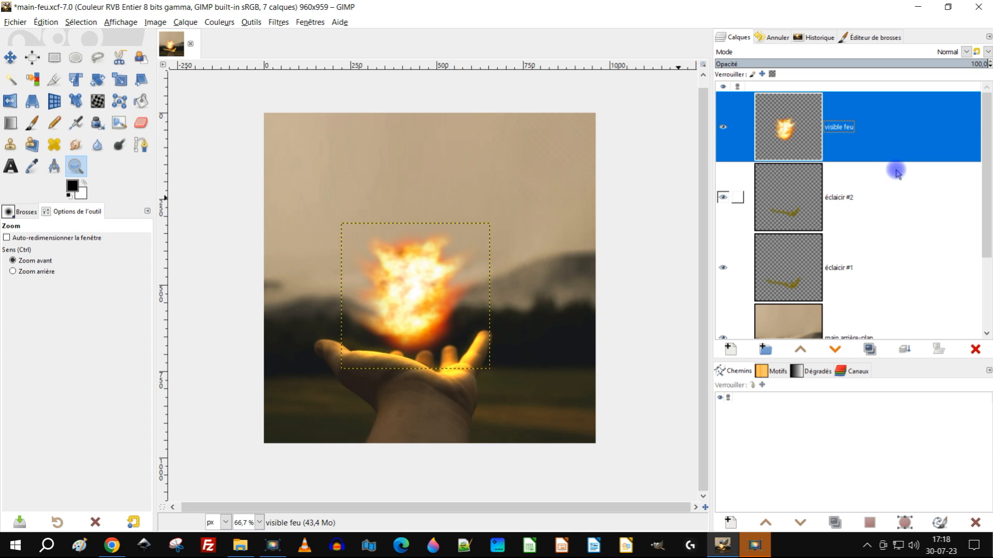
{"action": "scroll", "coordinate": [848, 212], "scroll_direction": "down", "scroll_amount": 3}
{"action": "scroll", "coordinate": [848, 223], "scroll_direction": "up", "scroll_amount": 3}
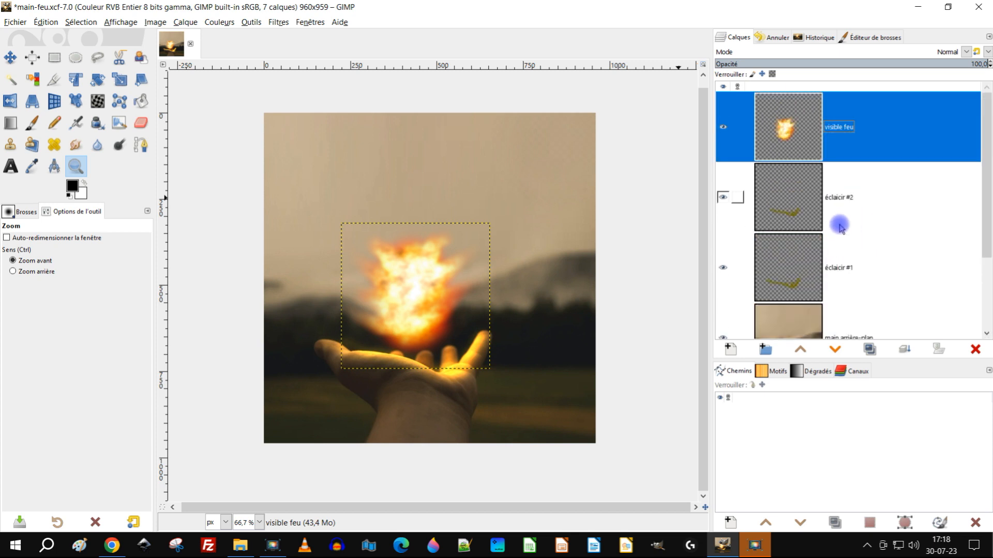
{"action": "scroll", "coordinate": [793, 222], "scroll_direction": "down", "scroll_amount": 3}
{"action": "scroll", "coordinate": [798, 222], "scroll_direction": "up", "scroll_amount": 3}
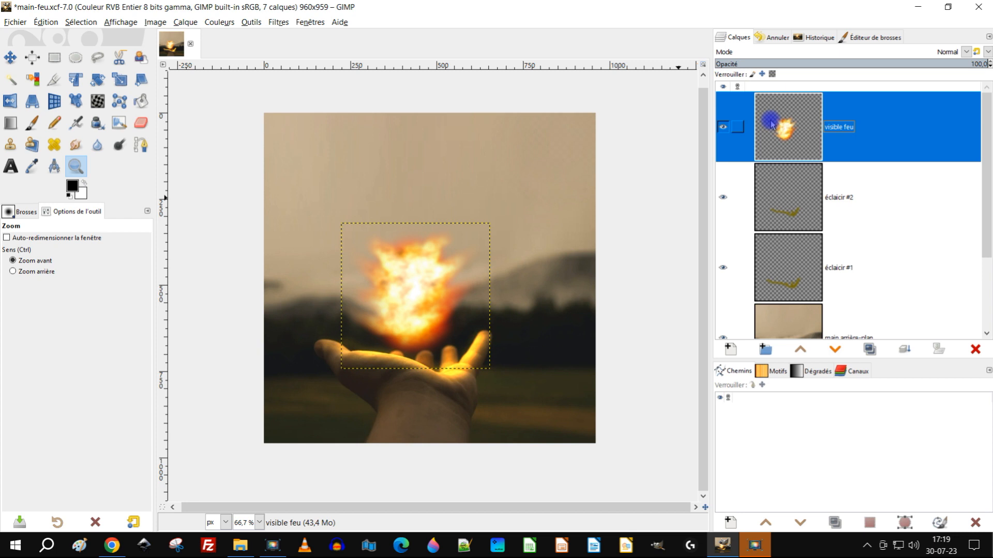
{"action": "right_click", "coordinate": [793, 124]}
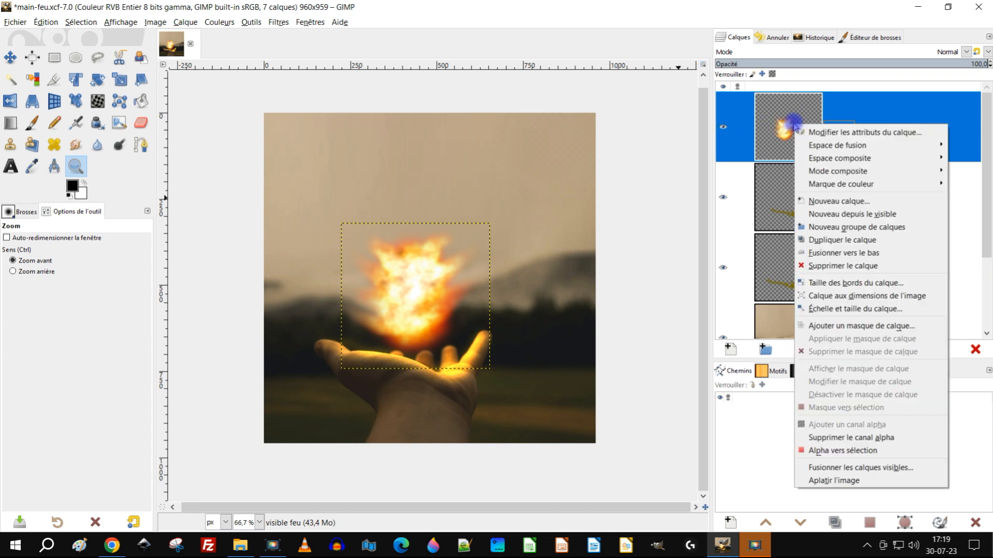
{"action": "left_click", "coordinate": [769, 199]}
{"action": "double_click", "coordinate": [766, 199]}
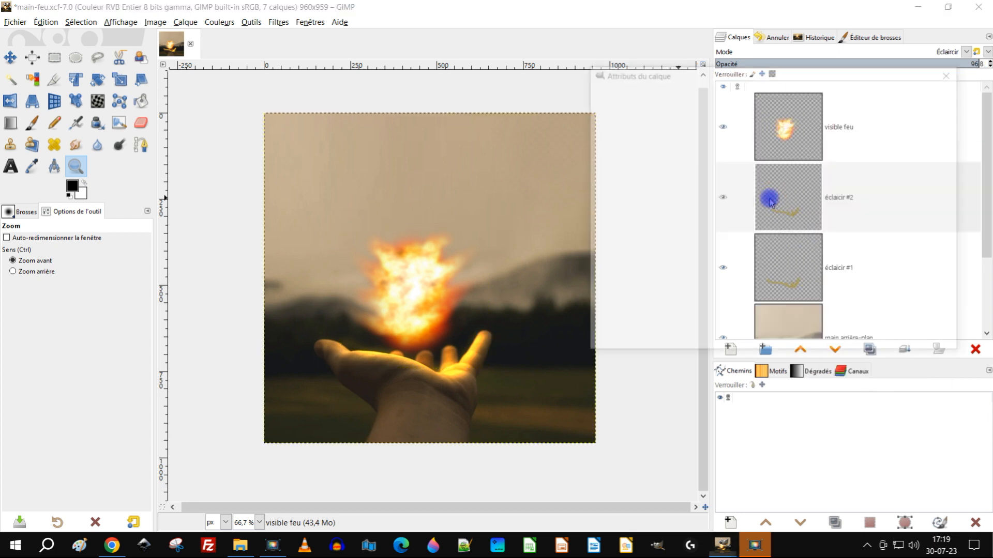
{"action": "left_click", "coordinate": [952, 72]}
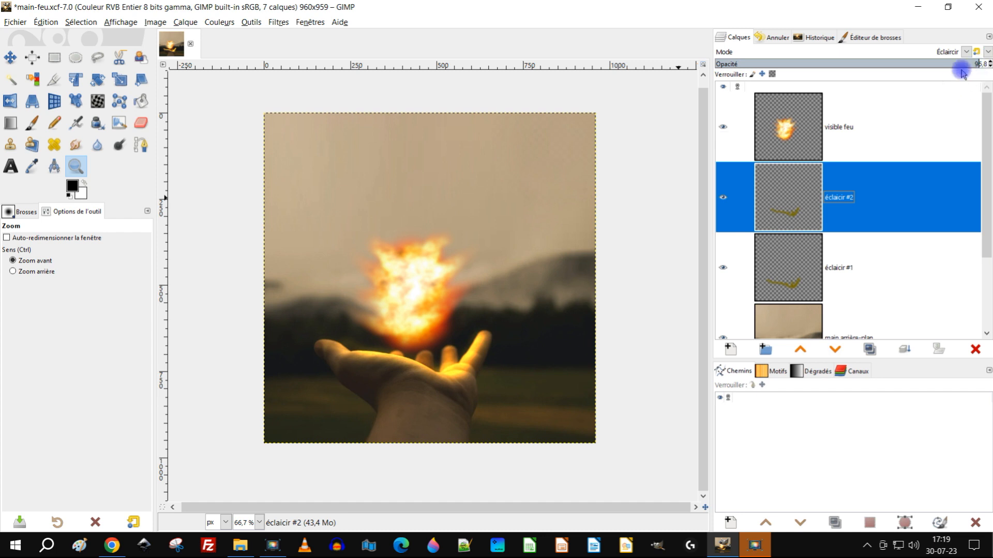
Step: Make visible feu the active layer and activate the Move tool
{"action": "left_click", "coordinate": [784, 128]}
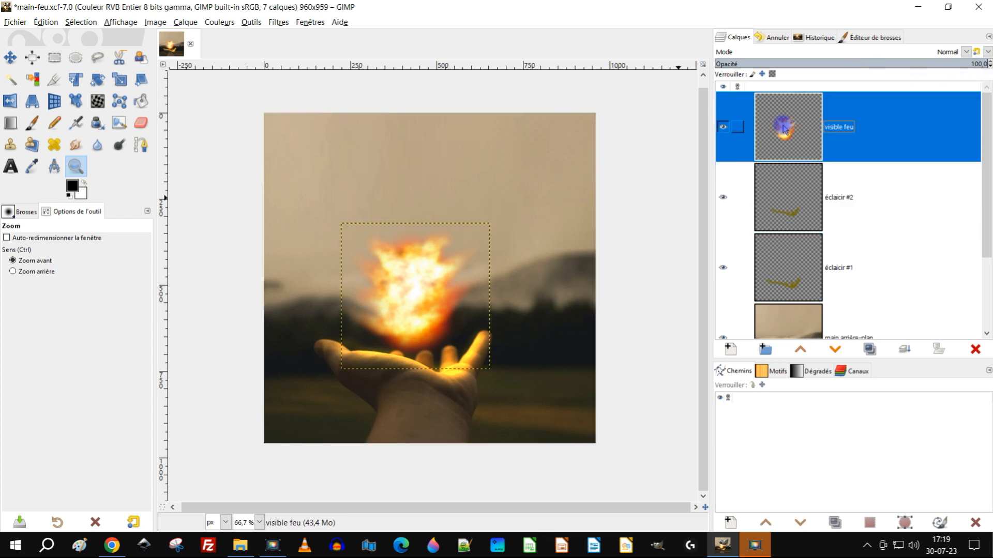
{"action": "left_click", "coordinate": [795, 167]}
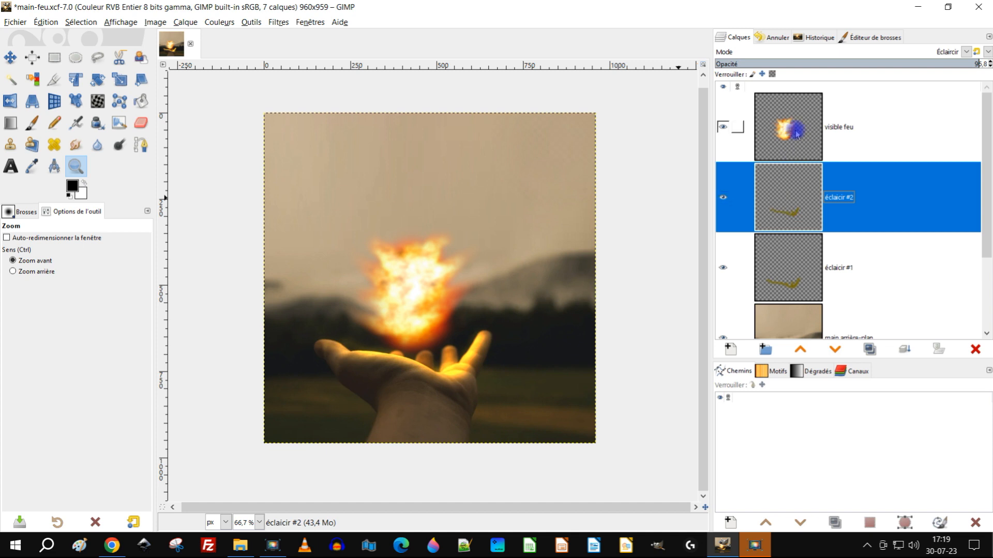
{"action": "left_click", "coordinate": [791, 129]}
{"action": "left_click", "coordinate": [790, 188]}
{"action": "left_click", "coordinate": [797, 135]}
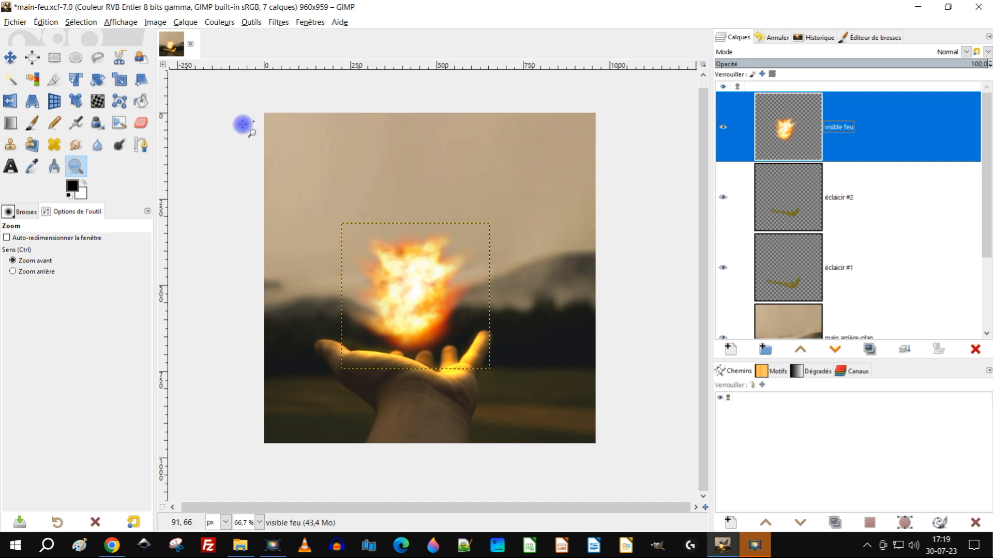
{"action": "left_click", "coordinate": [11, 59]}
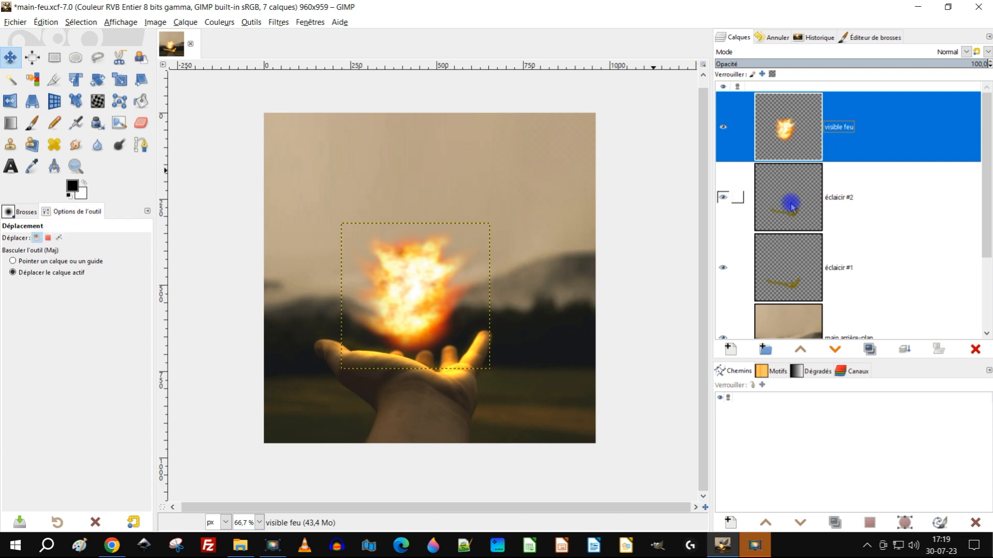
Step: Create a new layer from the visible image above visible feu and rename it Visible #0
{"action": "right_click", "coordinate": [791, 131]}
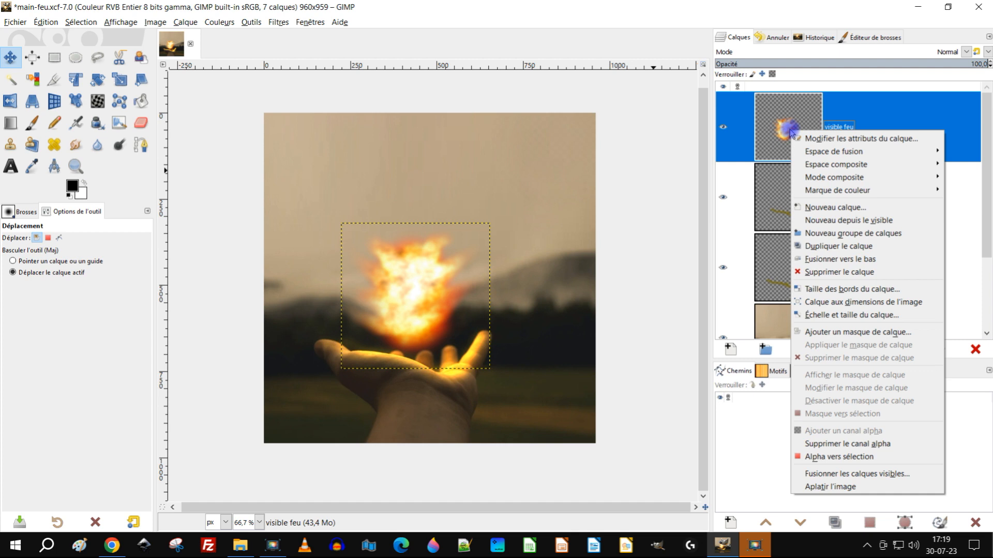
{"action": "left_click", "coordinate": [856, 225]}
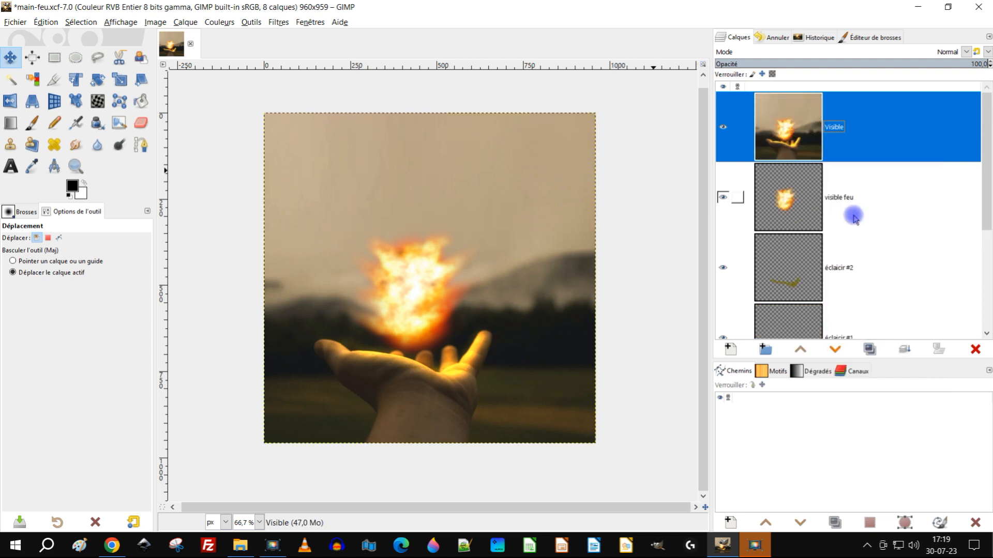
{"action": "left_click", "coordinate": [837, 129]}
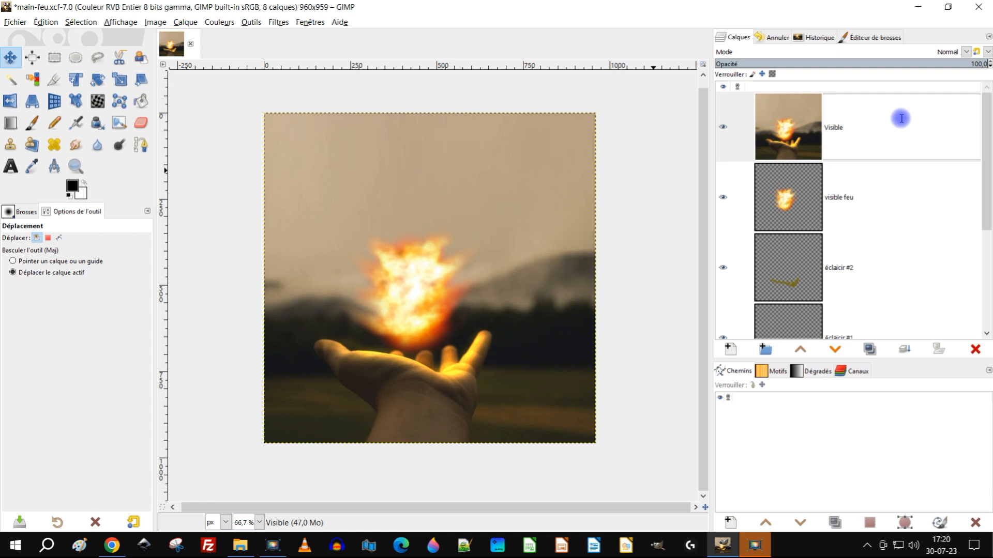
{"action": "type", "text": "#"}
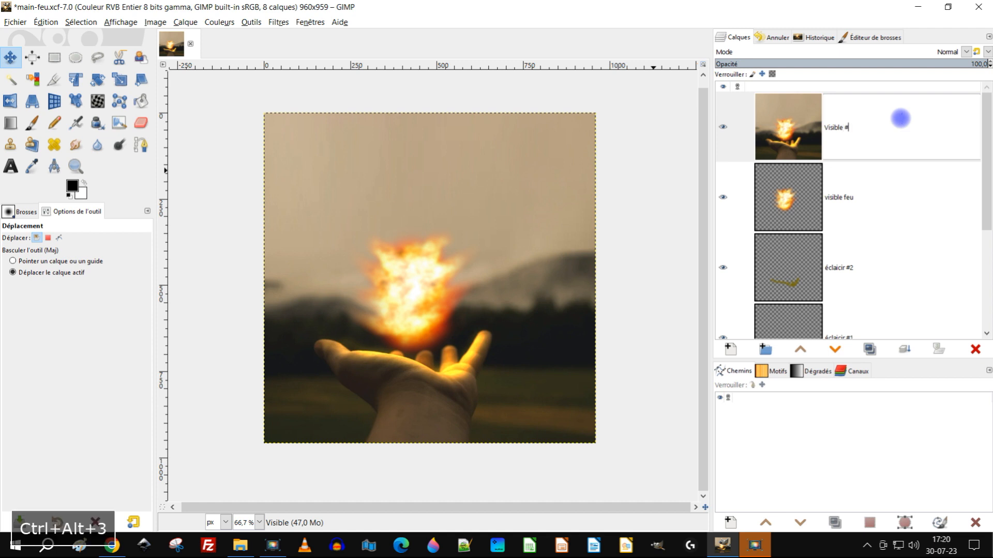
{"action": "type", "text": "0"}
{"action": "key", "text": "Return"}
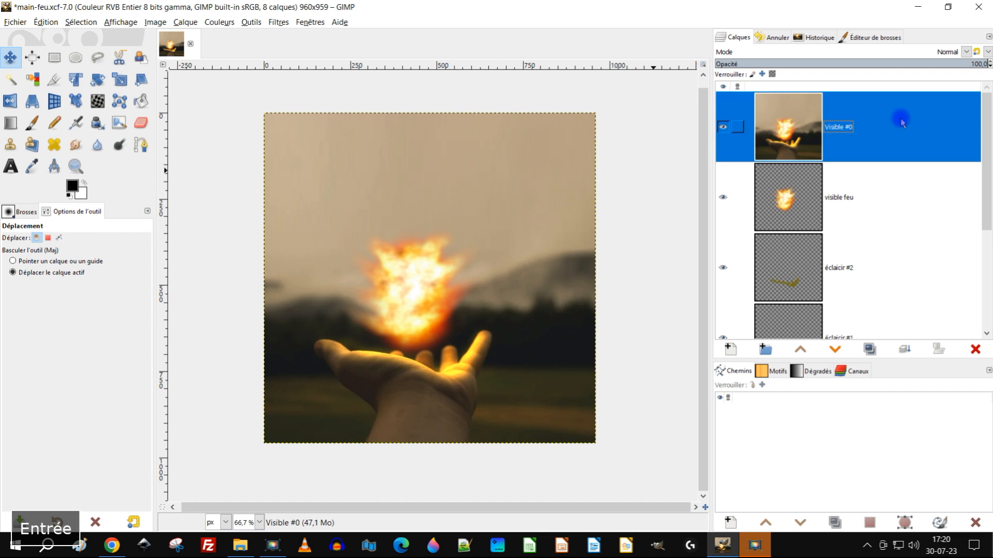
Step: Hide the Visible #0 layer and nudge the visible feu layer straight up, a little higher above the hand
{"action": "left_click", "coordinate": [722, 127]}
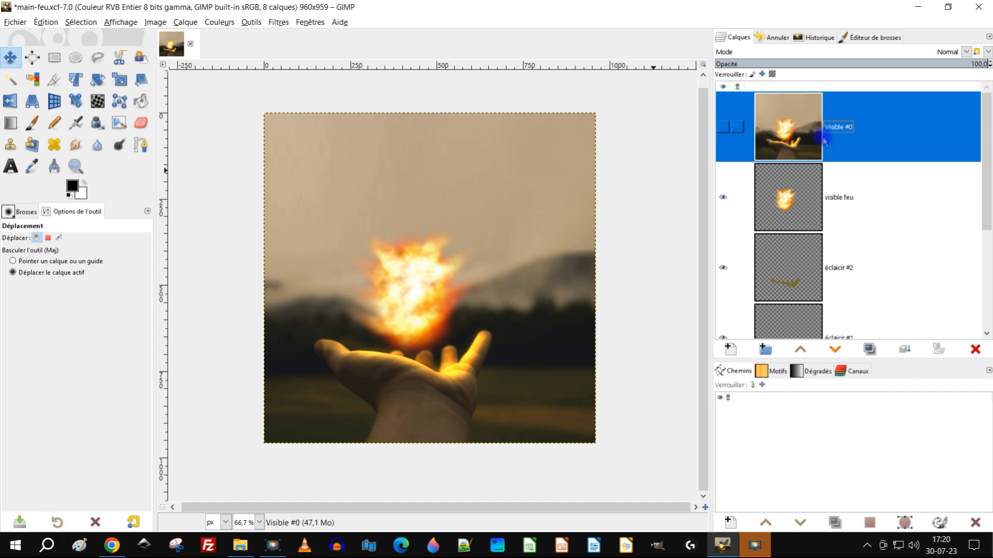
{"action": "left_click", "coordinate": [801, 192]}
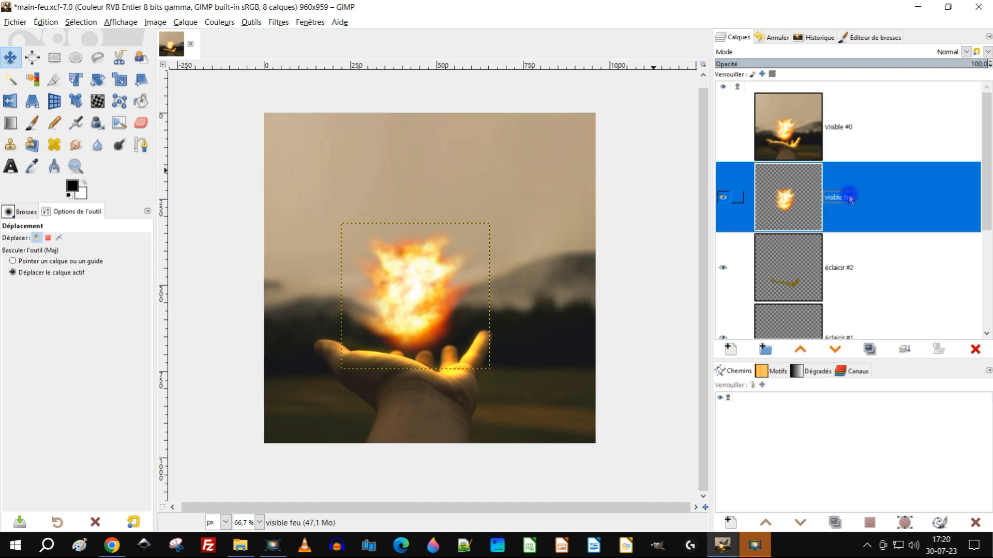
{"action": "left_click", "coordinate": [15, 59]}
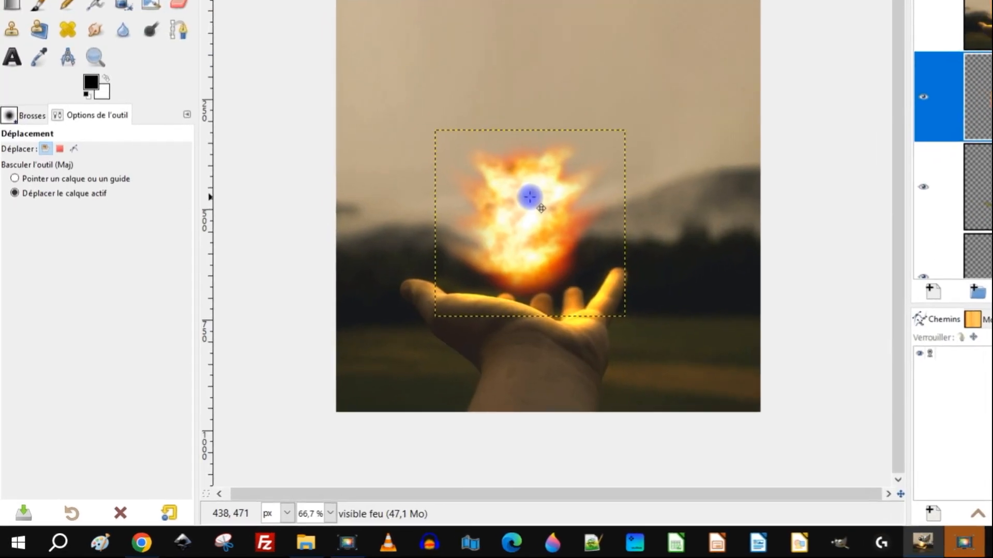
{"action": "left_click", "coordinate": [546, 187]}
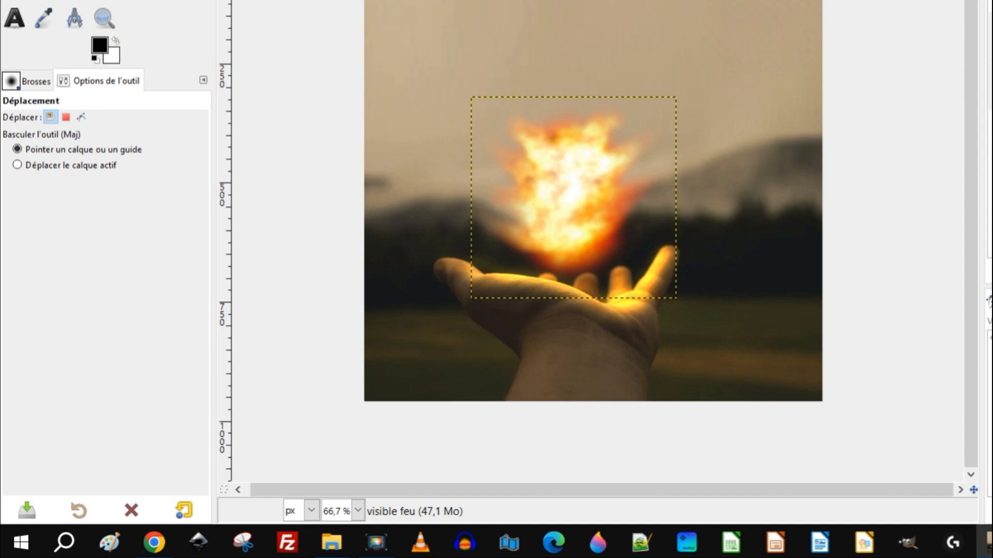
{"action": "key", "text": "shift+Up"}
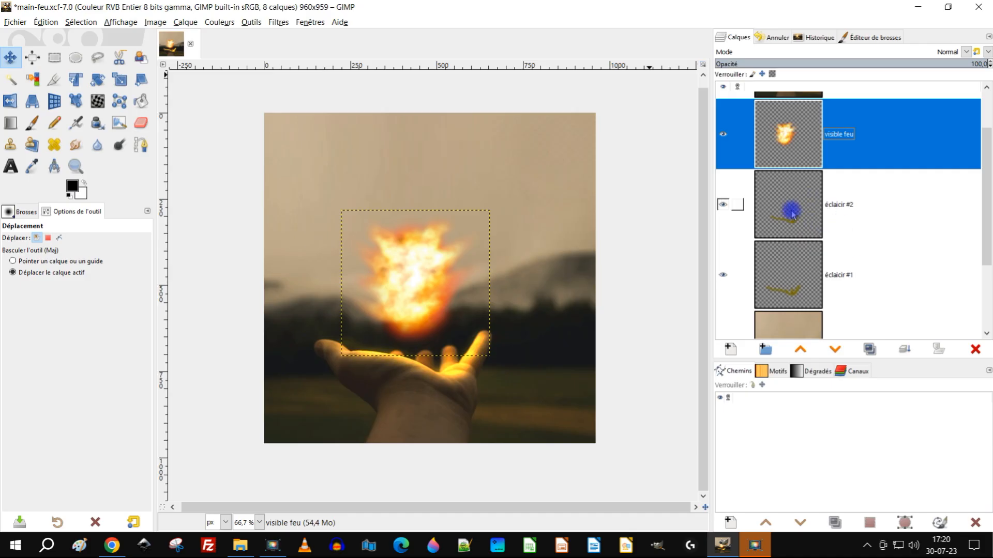
Step: Select the éclaicir #2 layer and lower its opacity to 72.3 to dim the glow on the hand
{"action": "left_click", "coordinate": [793, 214]}
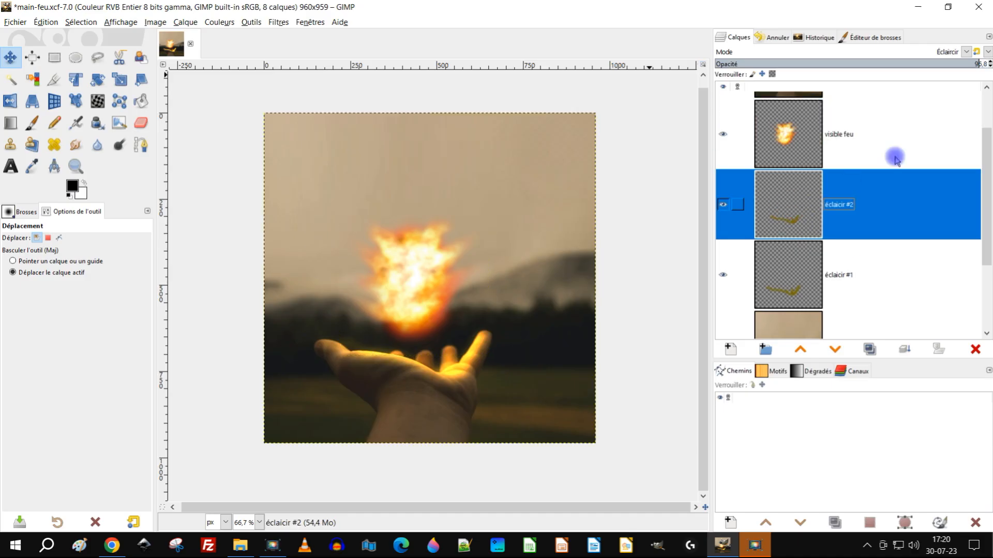
{"action": "left_click", "coordinate": [965, 64]}
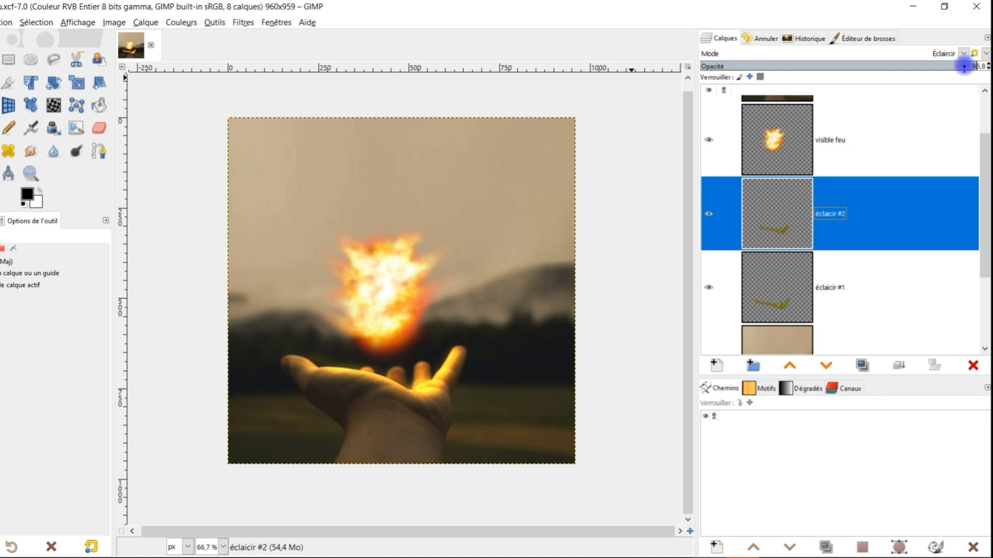
{"action": "left_click", "coordinate": [964, 66]}
{"action": "left_click_drag", "start_coordinate": [964, 66], "coordinate": [931, 65]}
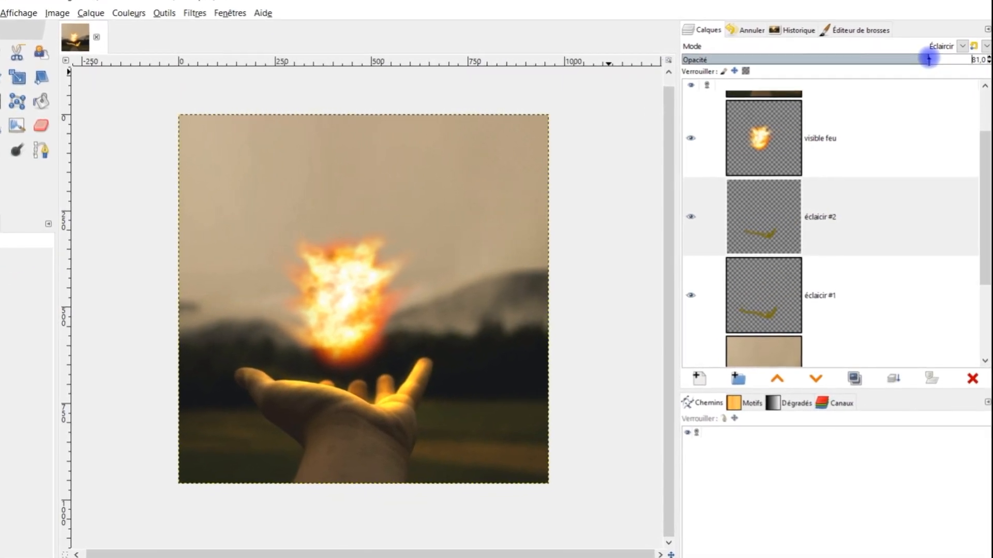
{"action": "left_click_drag", "start_coordinate": [909, 57], "coordinate": [899, 56]}
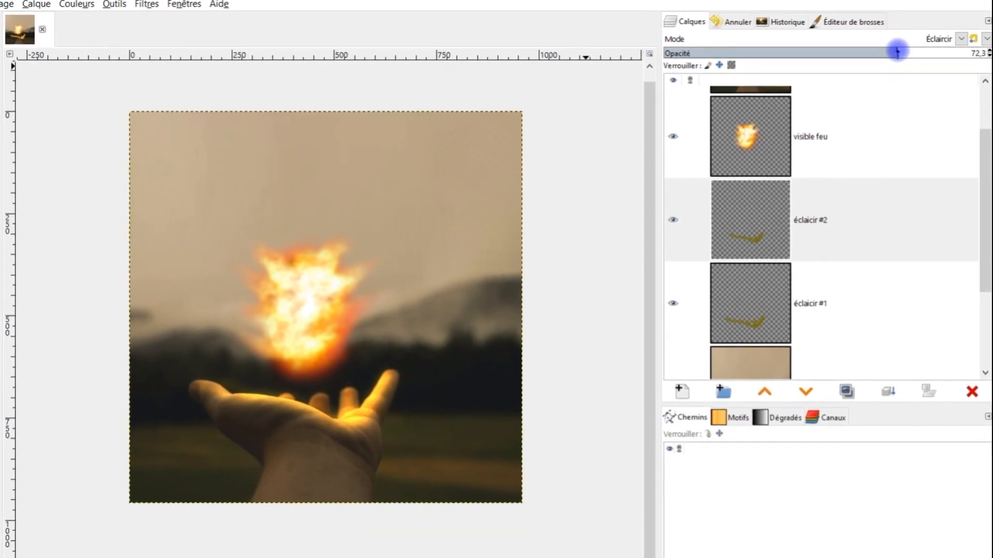
Step: Compare the dimmed hand lighting with the Visible #0 frame by briefly showing that layer and hiding it again
{"action": "scroll", "coordinate": [797, 220], "scroll_direction": "up", "scroll_amount": 2}
{"action": "left_click", "coordinate": [667, 126]}
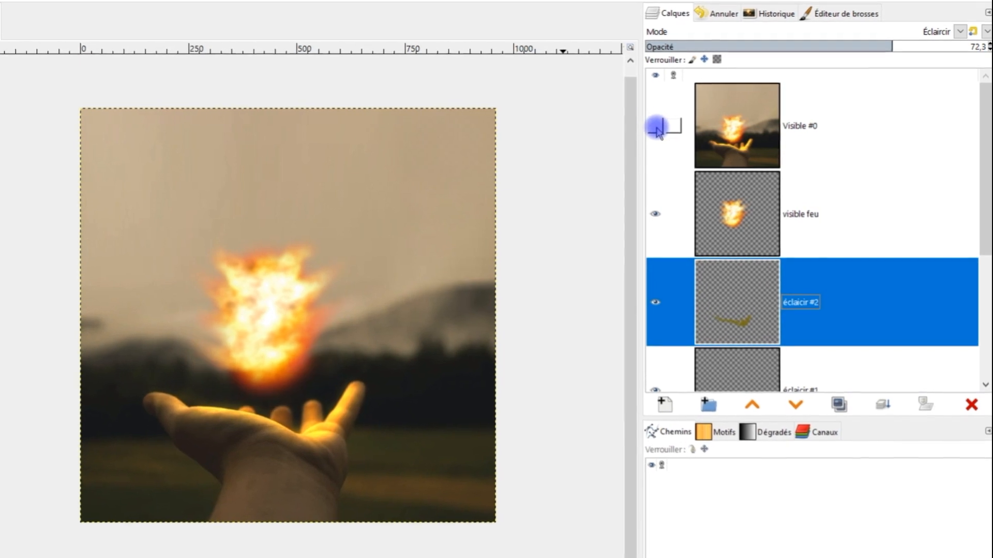
{"action": "left_click", "coordinate": [650, 125]}
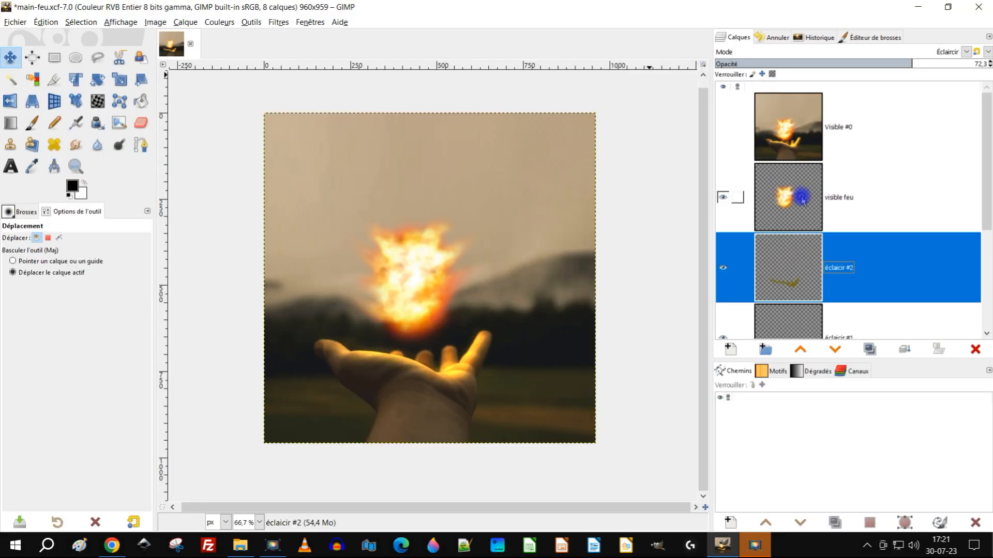
Step: Capture the visible image as a new layer named Visible #1 and place it, hidden, at the top of the layer stack
{"action": "right_click", "coordinate": [803, 201]}
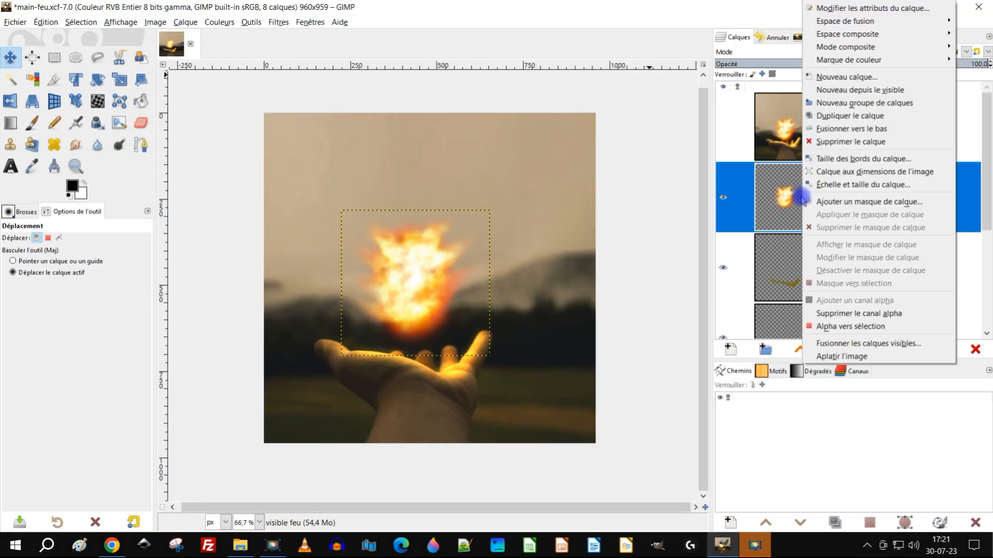
{"action": "left_click", "coordinate": [894, 93]}
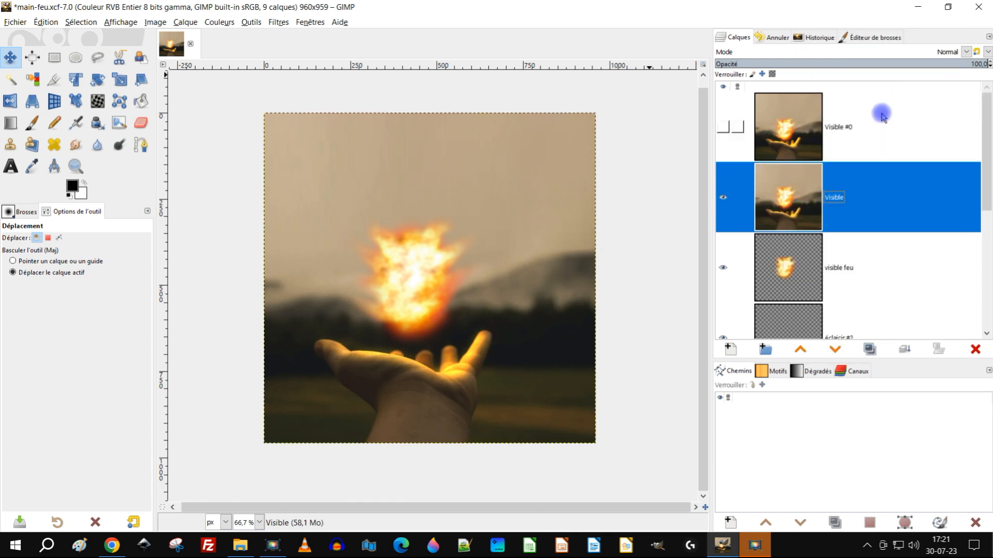
{"action": "double_click", "coordinate": [835, 198]}
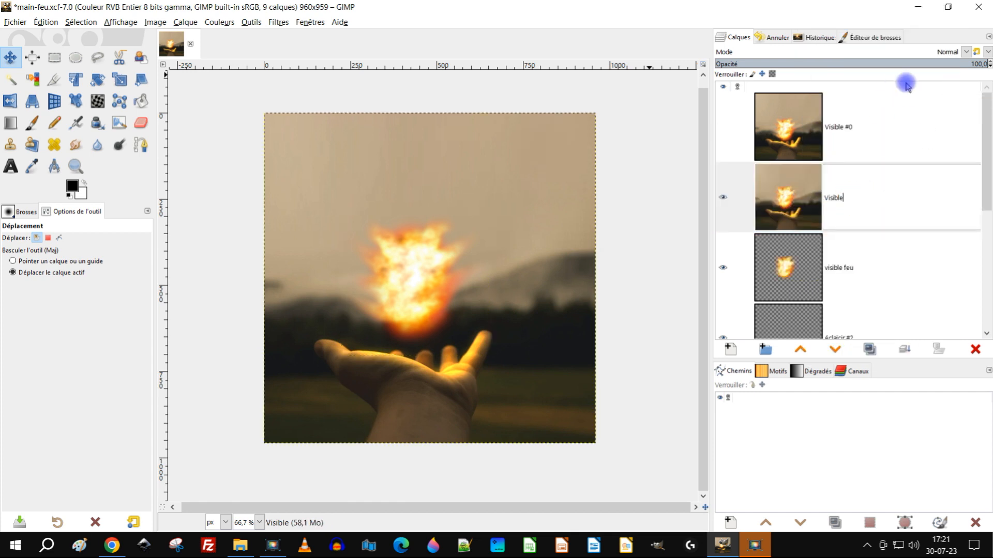
{"action": "type", "text": "#1"}
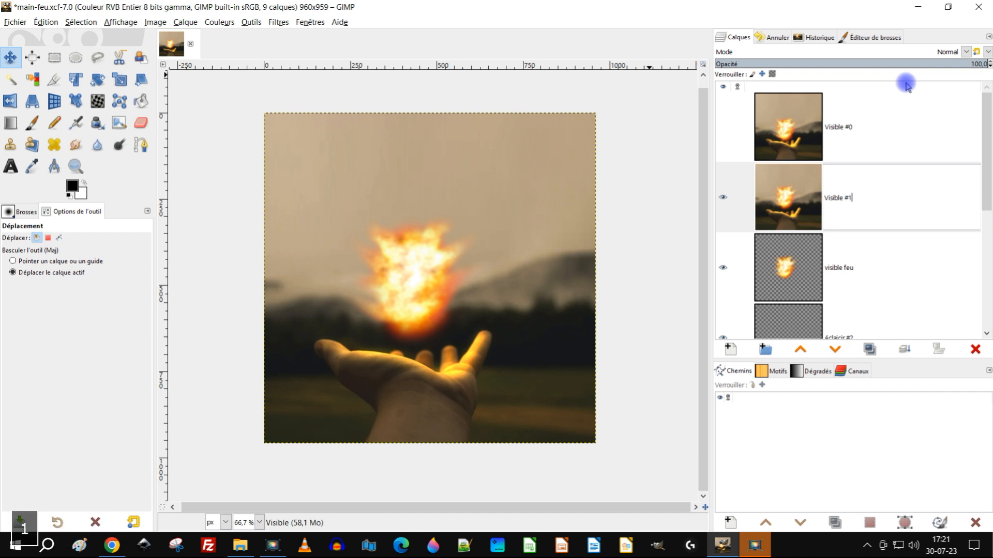
{"action": "key", "text": "Return"}
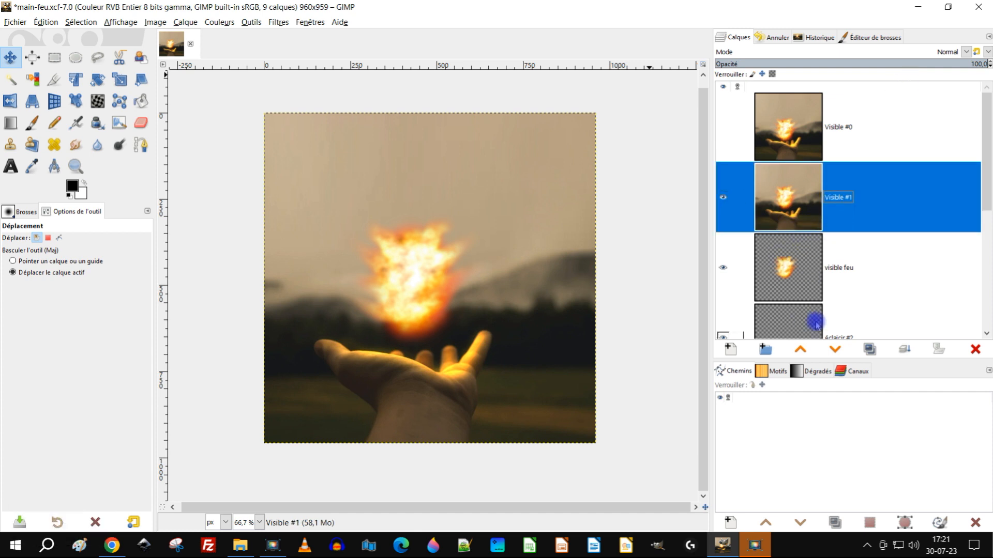
{"action": "left_click", "coordinate": [800, 349]}
{"action": "left_click", "coordinate": [723, 126]}
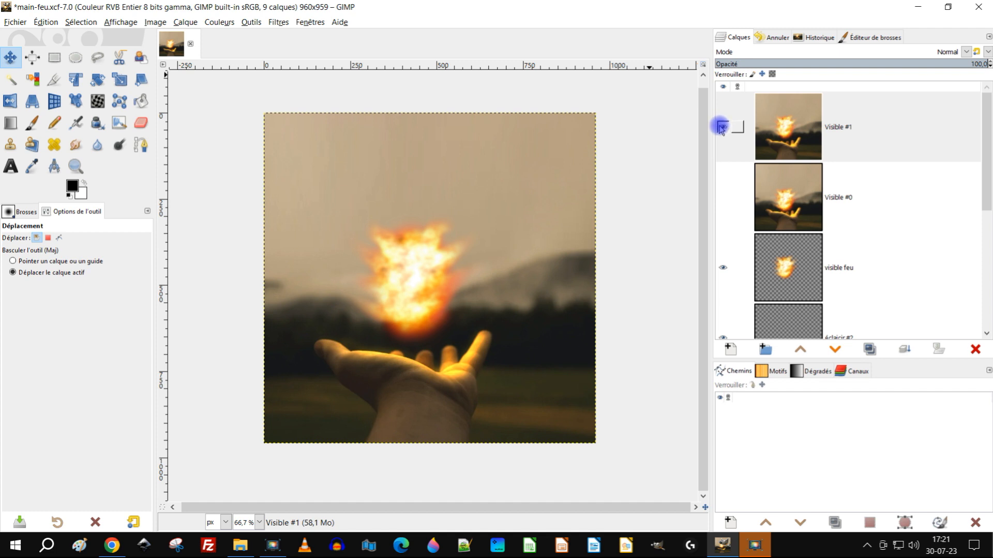
Step: Make visible feu the active layer and nudge the fireball straight up, a little farther from the hand
{"action": "scroll", "coordinate": [835, 284], "scroll_direction": "down", "scroll_amount": 2}
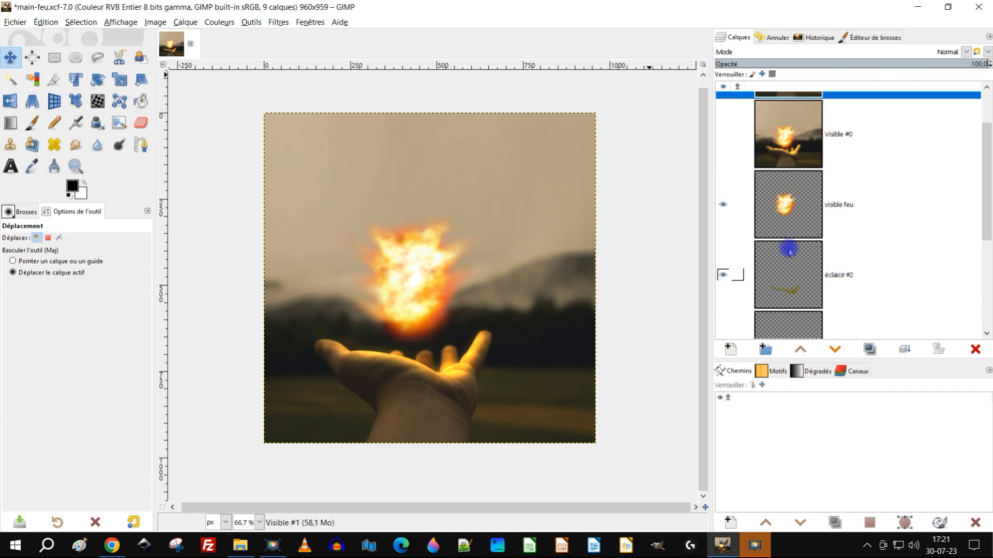
{"action": "left_click", "coordinate": [780, 273]}
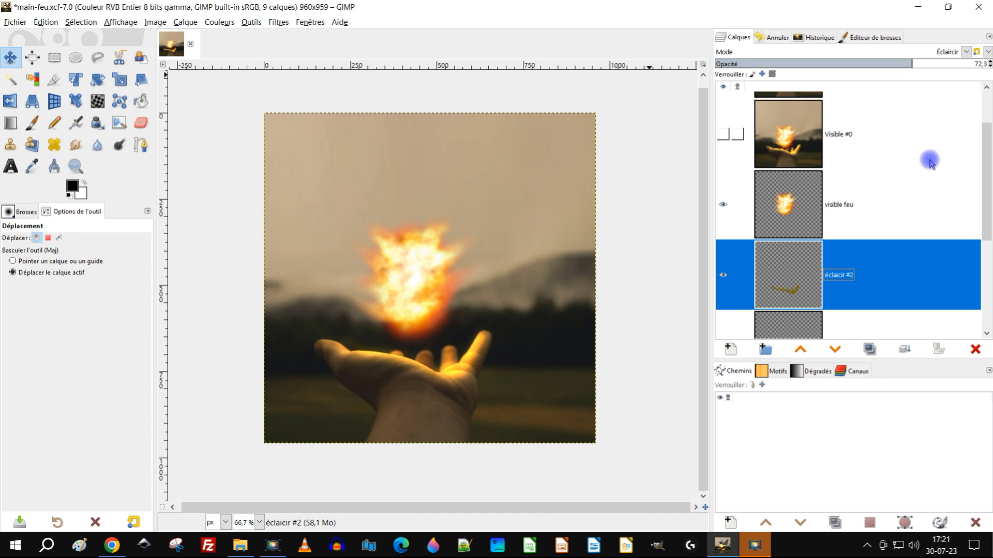
{"action": "left_click", "coordinate": [785, 206]}
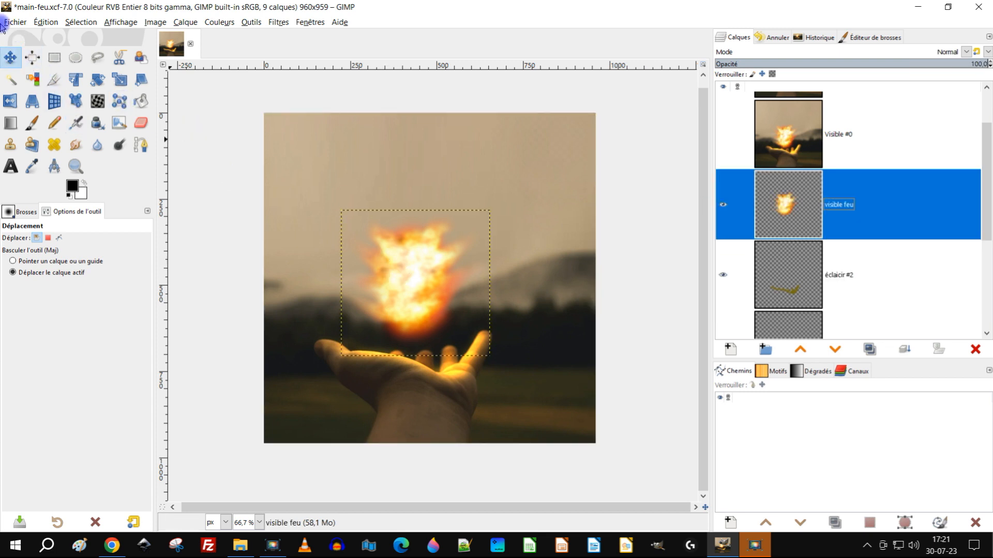
{"action": "left_click", "coordinate": [417, 271]}
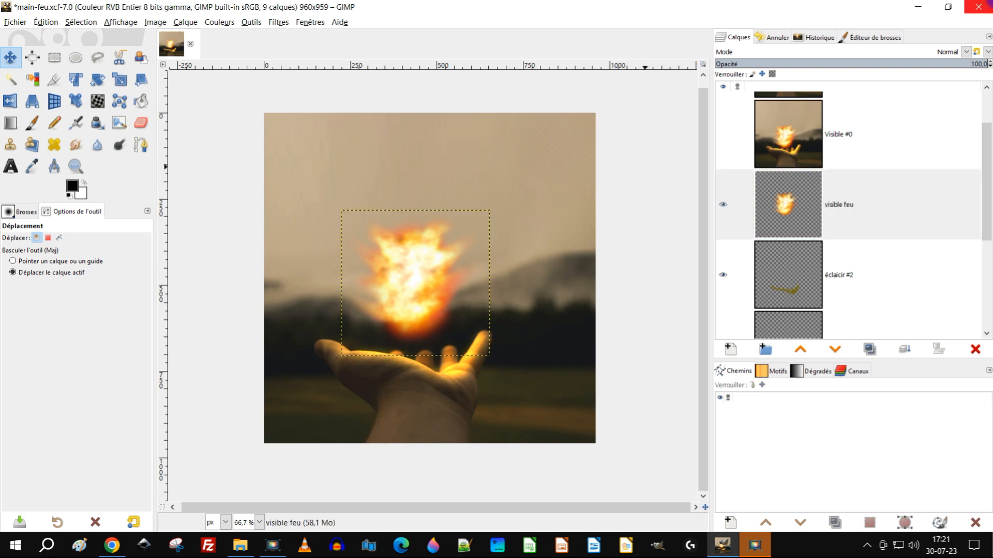
{"action": "key", "text": "shift+Up"}
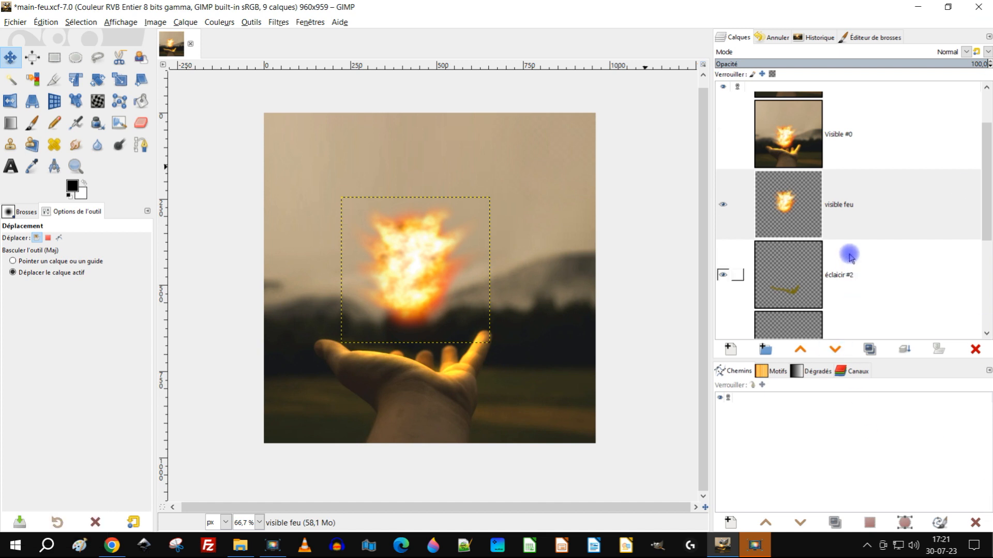
Step: Lower the opacity of the éclaicir #2 layer to 57.5
{"action": "scroll", "coordinate": [842, 259], "scroll_direction": "down", "scroll_amount": 2}
{"action": "left_click", "coordinate": [782, 213]}
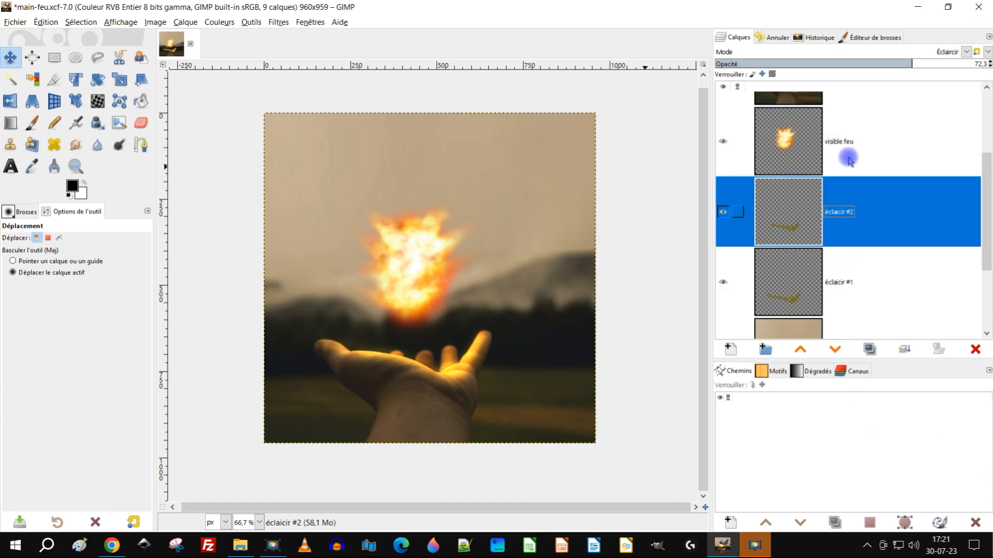
{"action": "left_click", "coordinate": [872, 62]}
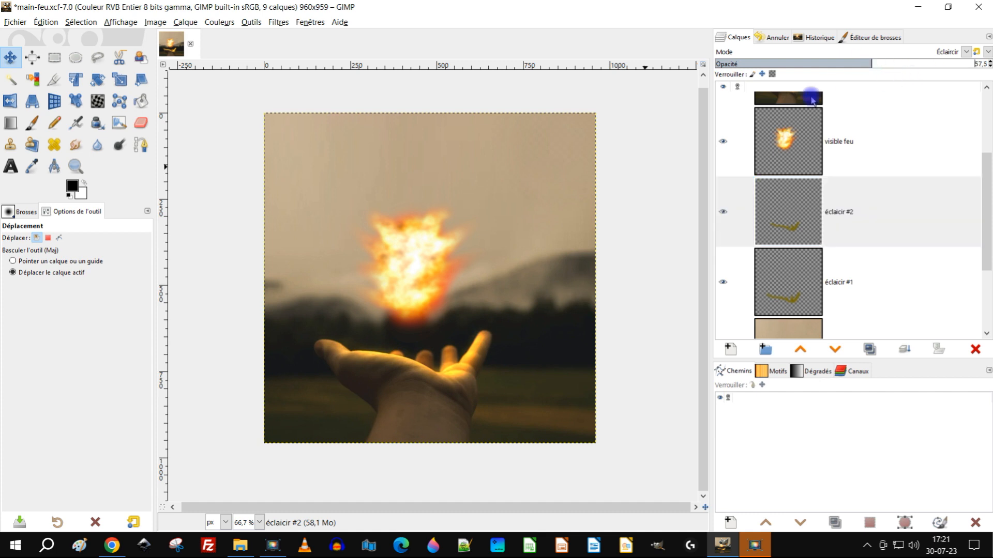
Step: Capture the visible image as a new layer named Visible #2 and place it, hidden, above Visible #1
{"action": "right_click", "coordinate": [781, 157]}
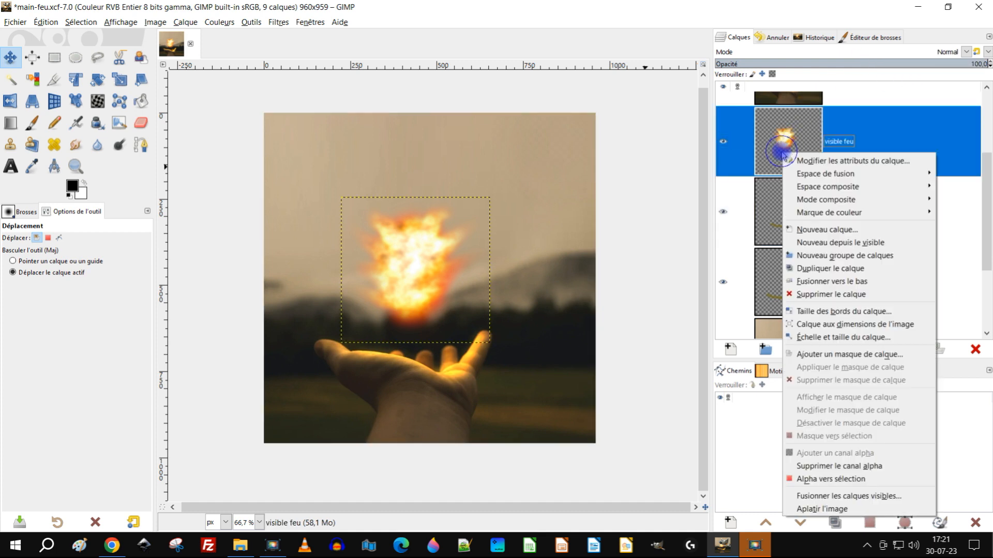
{"action": "left_click", "coordinate": [865, 243]}
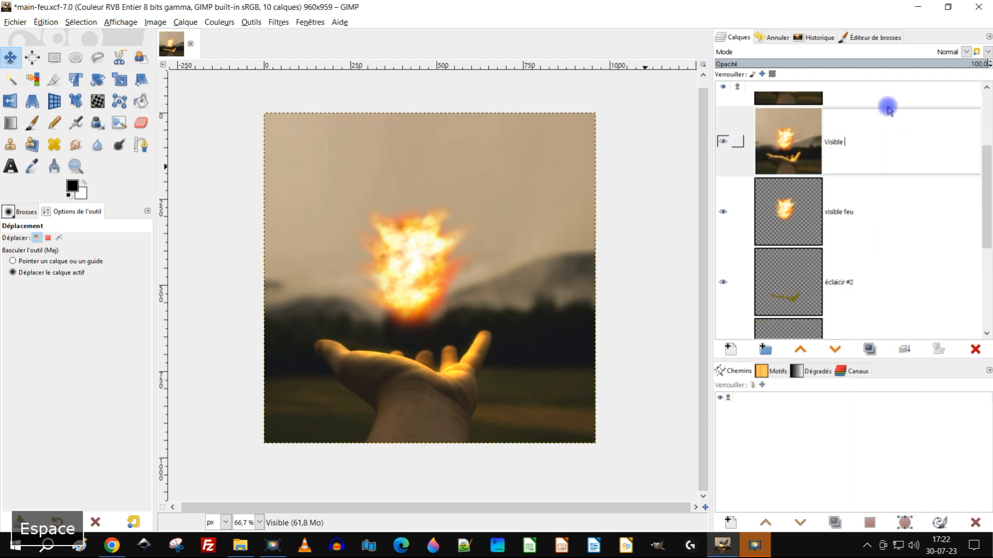
{"action": "type", "text": "#2"}
{"action": "key", "text": "Return"}
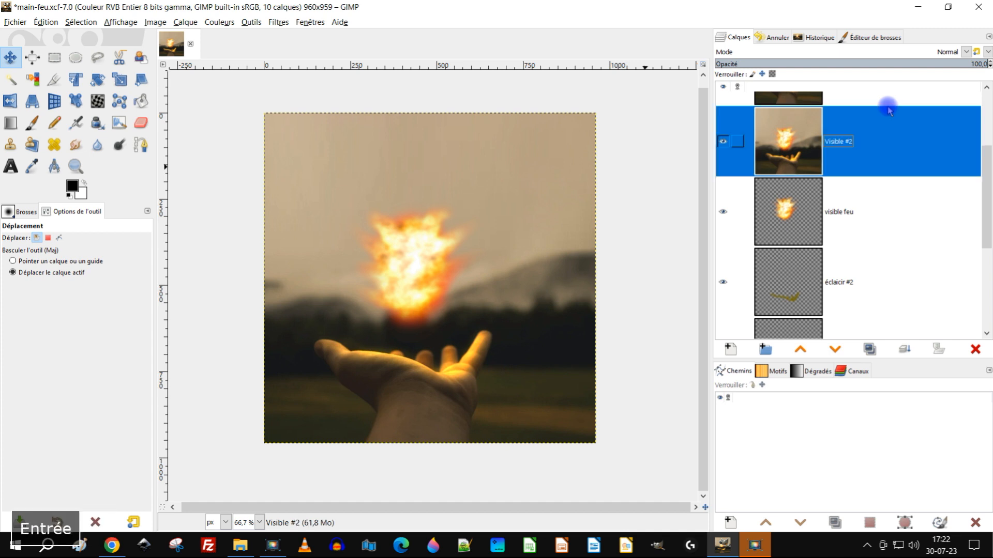
{"action": "left_click", "coordinate": [800, 350]}
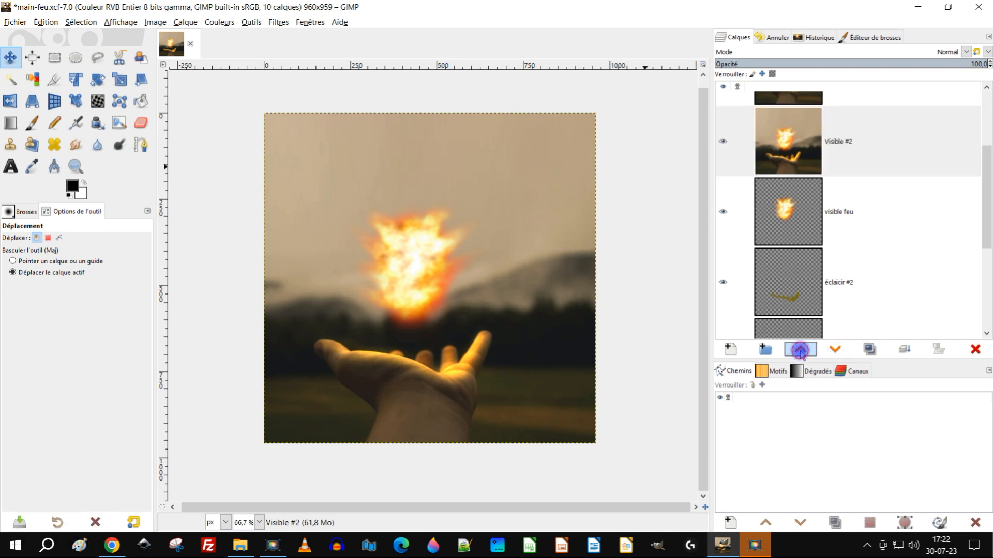
{"action": "left_click", "coordinate": [723, 127]}
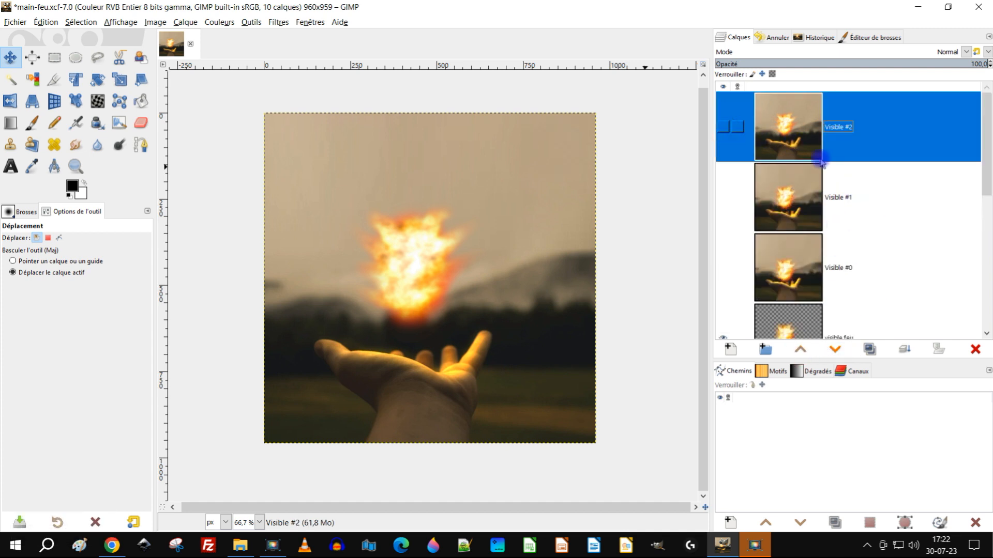
Step: Nudge the visible feu layer up by another small step and lower the éclaicir #2 layer's opacity to 34.7
{"action": "scroll", "coordinate": [889, 199], "scroll_direction": "down", "scroll_amount": 4}
{"action": "scroll", "coordinate": [890, 199], "scroll_direction": "down", "scroll_amount": 1}
{"action": "left_click", "coordinate": [765, 179]}
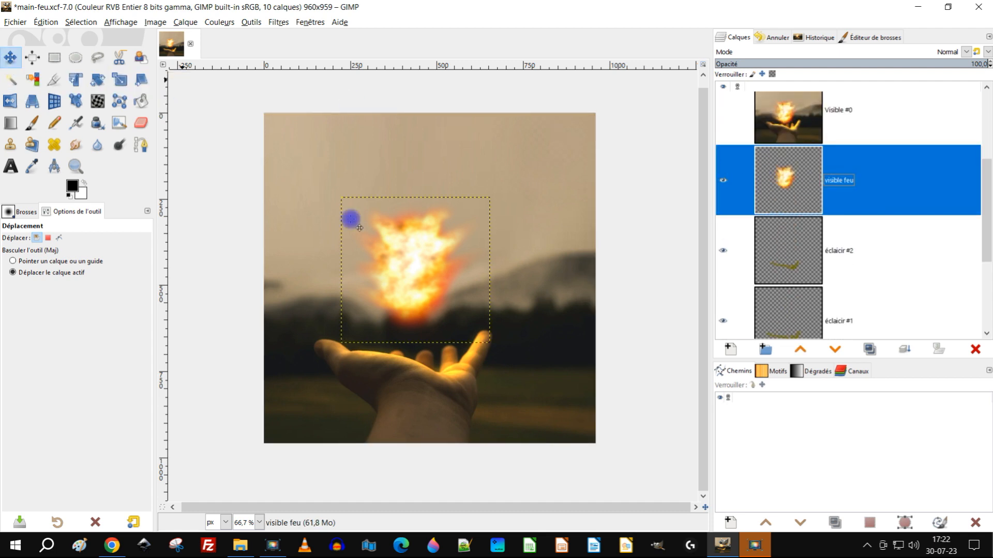
{"action": "left_click", "coordinate": [409, 250]}
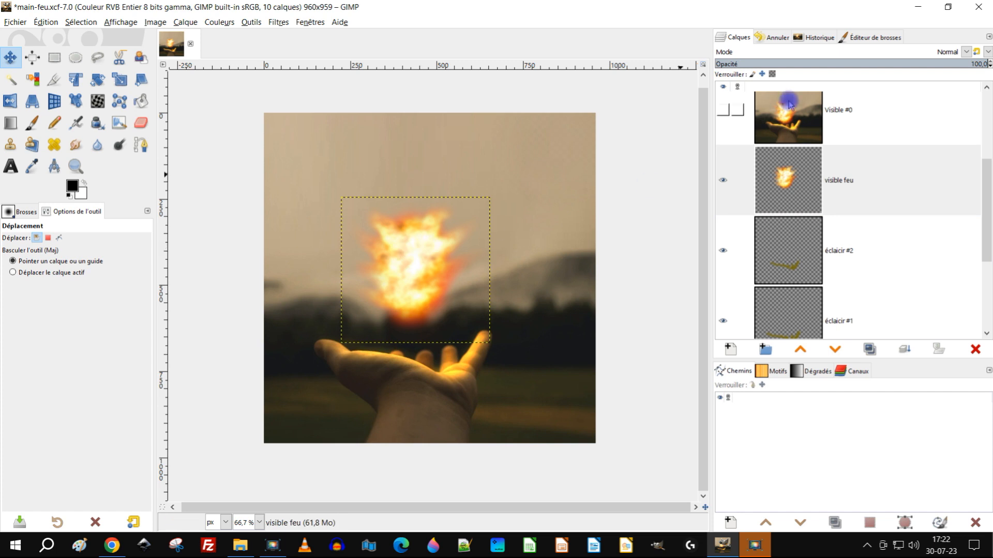
{"action": "key", "text": "shift+Up"}
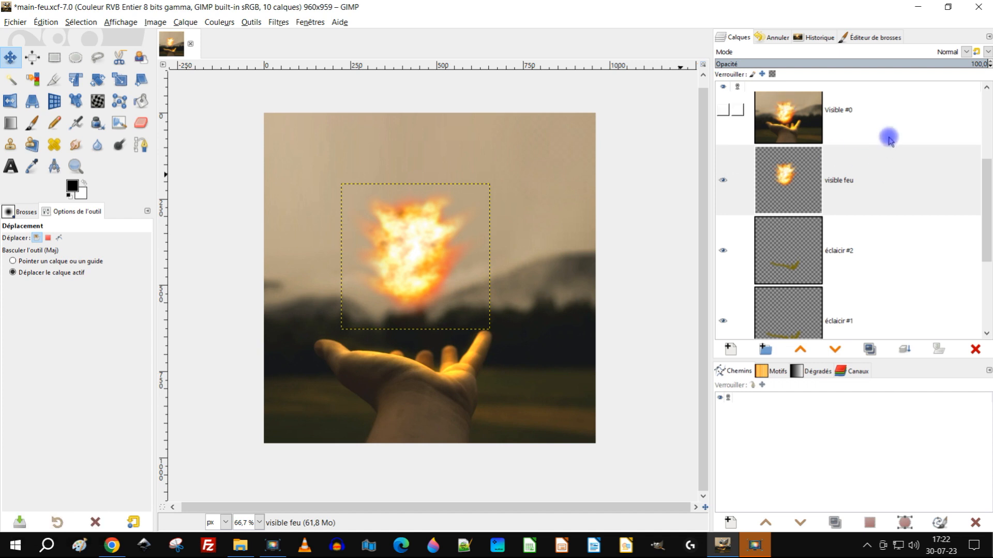
{"action": "left_click", "coordinate": [788, 258]}
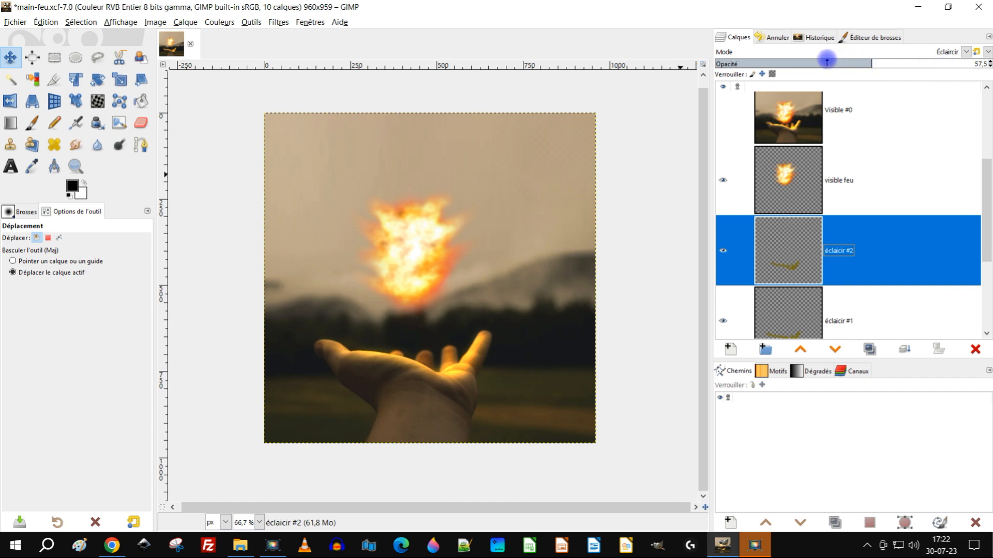
{"action": "left_click", "coordinate": [827, 62]}
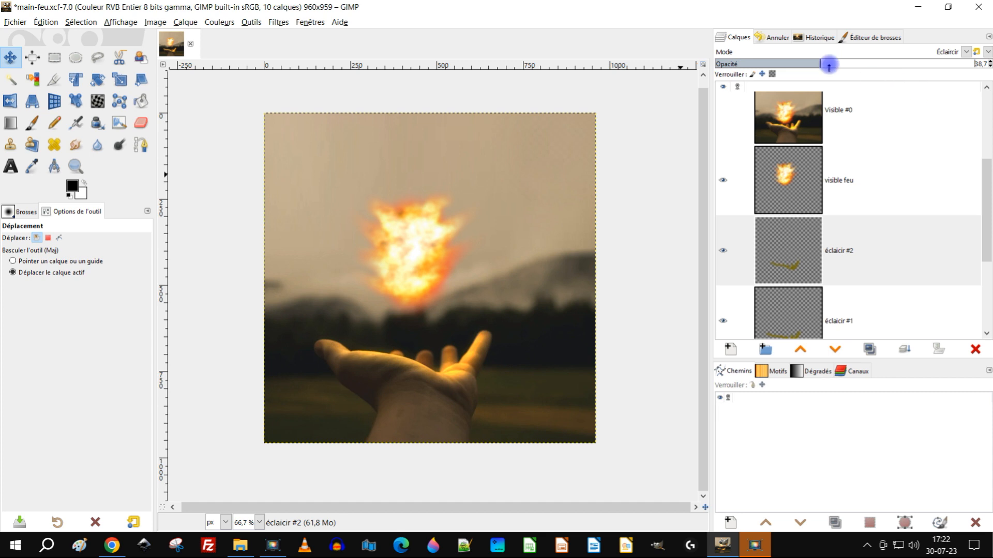
Step: Capture the visible image as a new layer named Visible #3 and place it, hidden, above Visible #2
{"action": "right_click", "coordinate": [772, 170]}
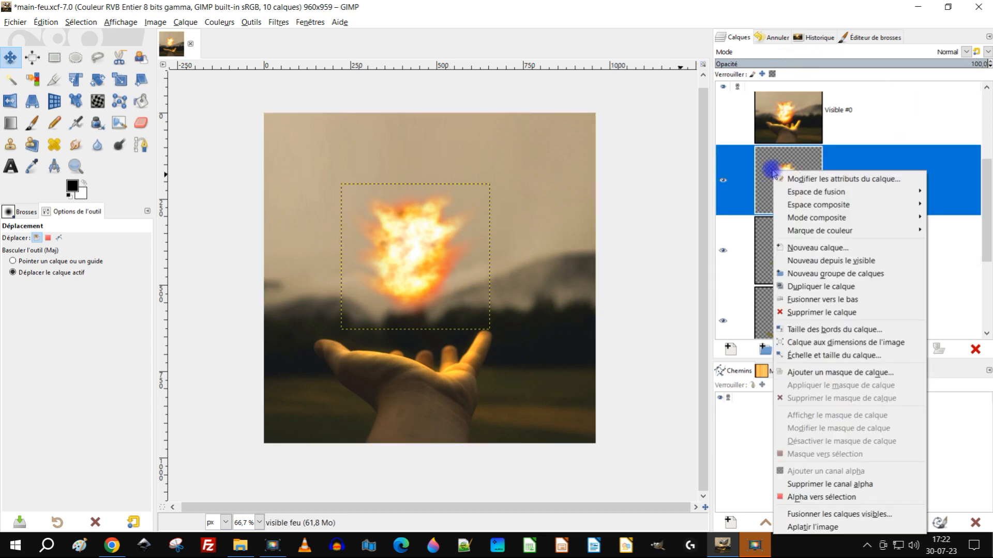
{"action": "left_click", "coordinate": [831, 261]}
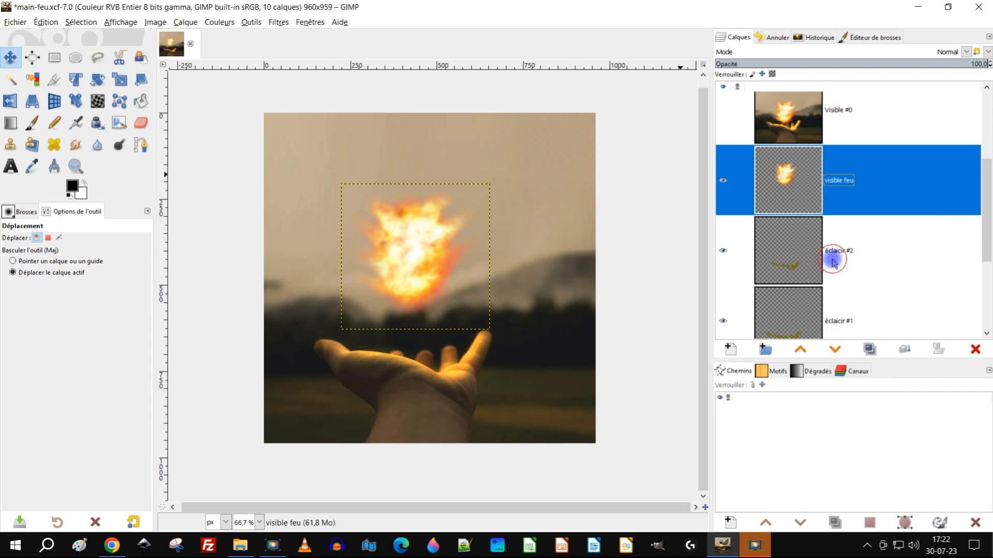
{"action": "double_click", "coordinate": [838, 182]}
{"action": "left_click", "coordinate": [861, 182]}
{"action": "scroll", "coordinate": [779, 183], "scroll_direction": "up", "scroll_amount": 5}
{"action": "scroll", "coordinate": [788, 185], "scroll_direction": "down", "scroll_amount": 3}
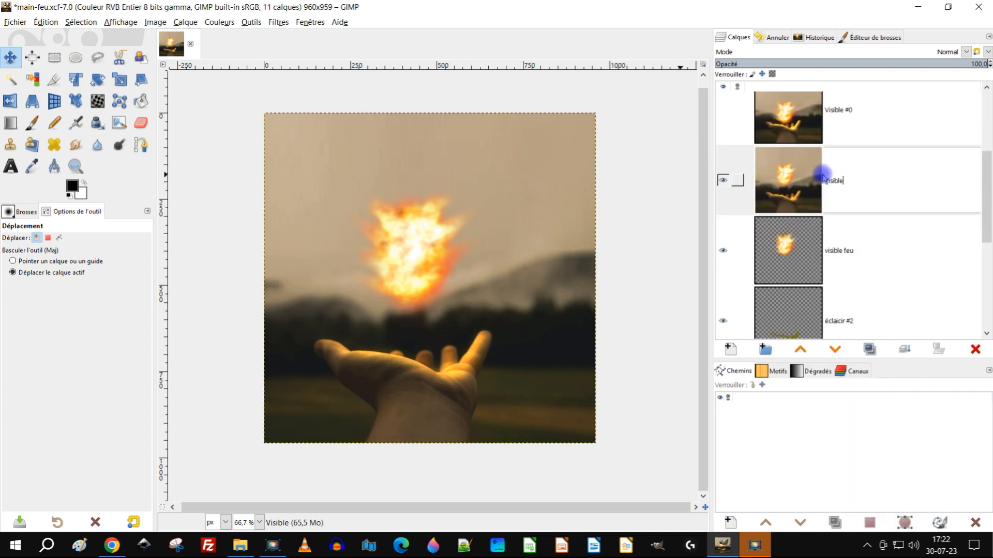
{"action": "type", "text": "#3"}
{"action": "key", "text": "Return"}
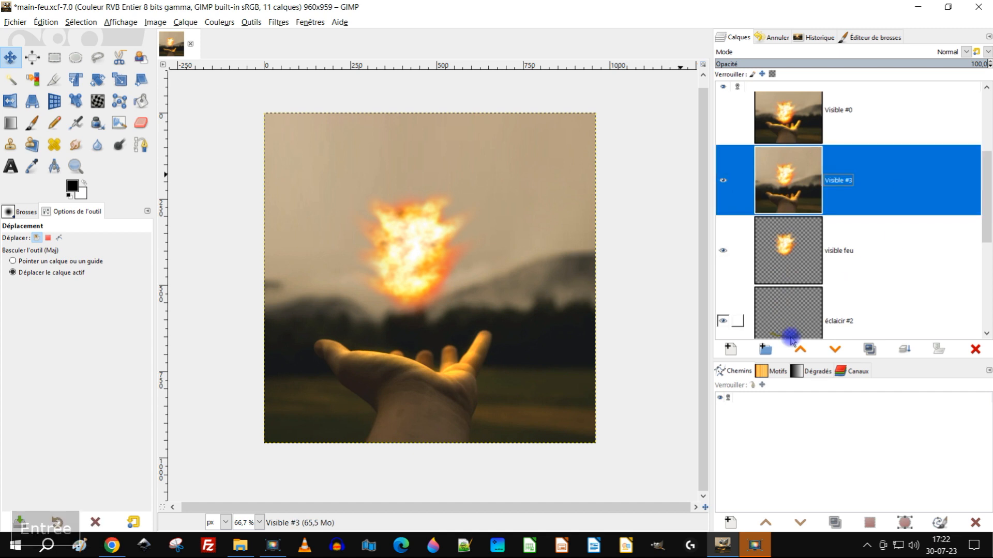
{"action": "left_click", "coordinate": [800, 350]}
{"action": "left_click", "coordinate": [801, 350]}
{"action": "left_click", "coordinate": [800, 350]}
{"action": "left_click", "coordinate": [722, 127]}
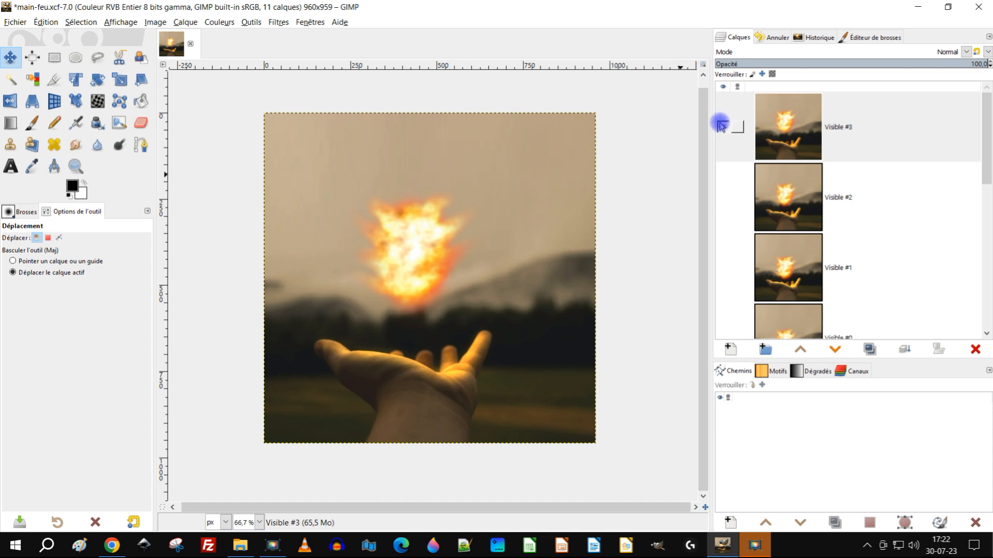
{"action": "left_click", "coordinate": [892, 160]}
{"action": "scroll", "coordinate": [864, 148], "scroll_direction": "down", "scroll_amount": 2}
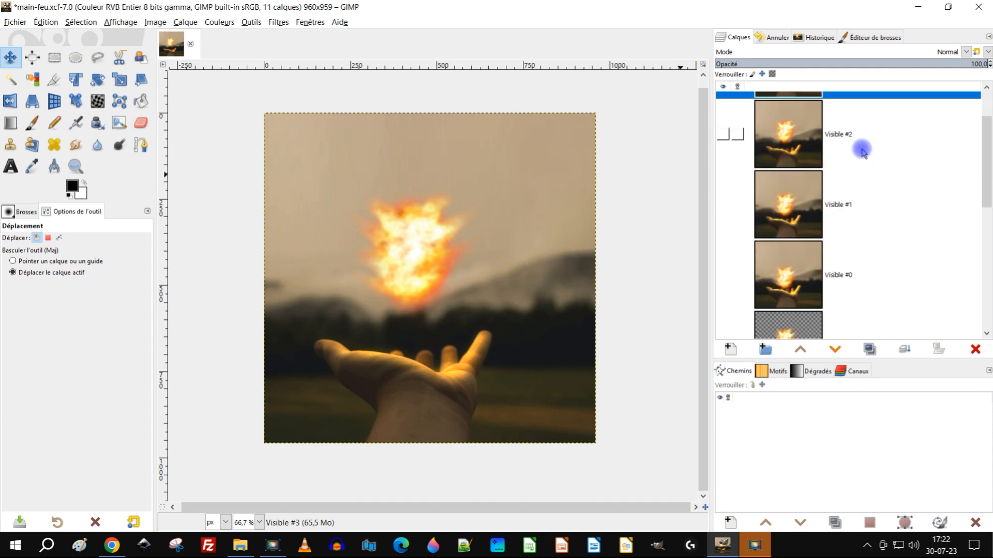
Step: Nudge the visible feu layer up by another small step and lower the éclaicir #2 layer's opacity to 9.9
{"action": "scroll", "coordinate": [848, 253], "scroll_direction": "up", "scroll_amount": 1}
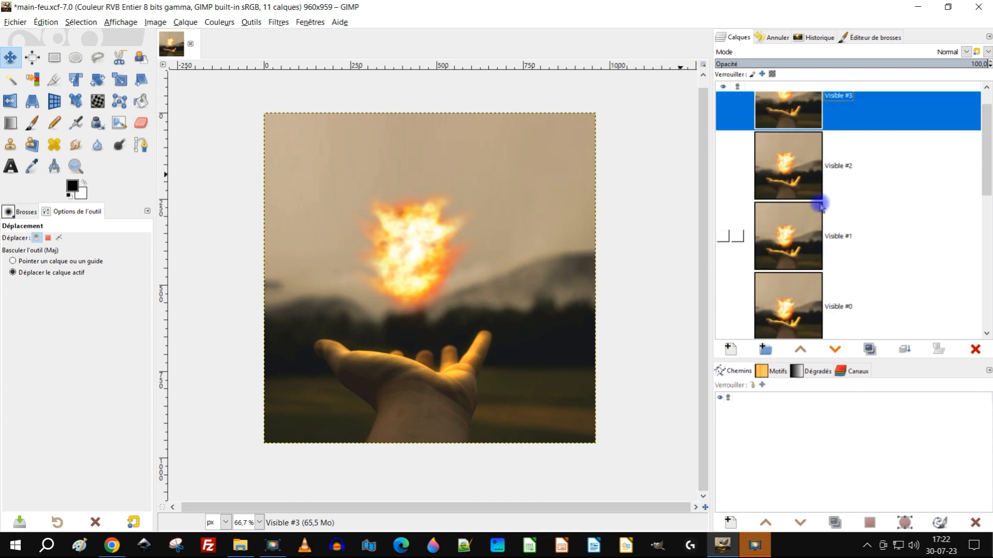
{"action": "scroll", "coordinate": [828, 121], "scroll_direction": "up", "scroll_amount": 1}
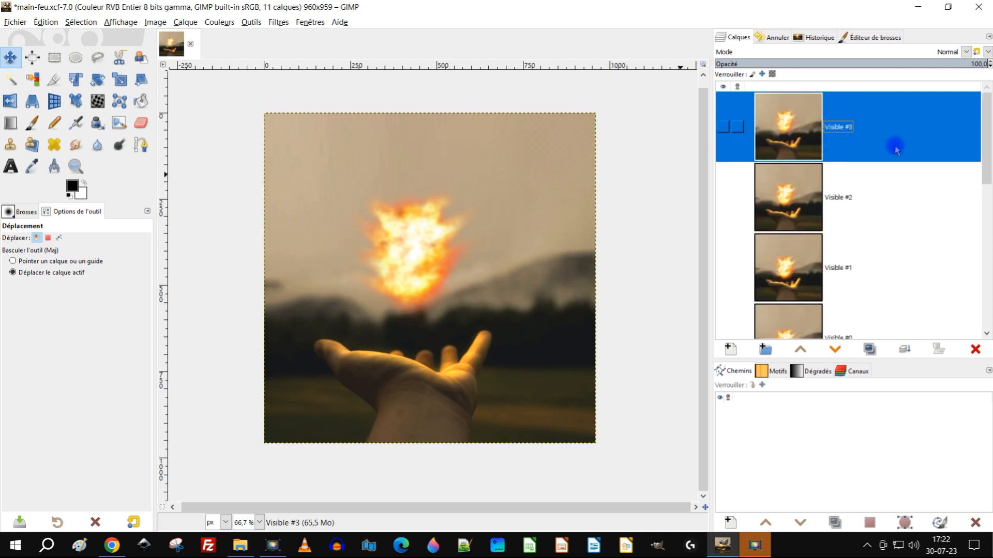
{"action": "scroll", "coordinate": [899, 150], "scroll_direction": "down", "scroll_amount": 5}
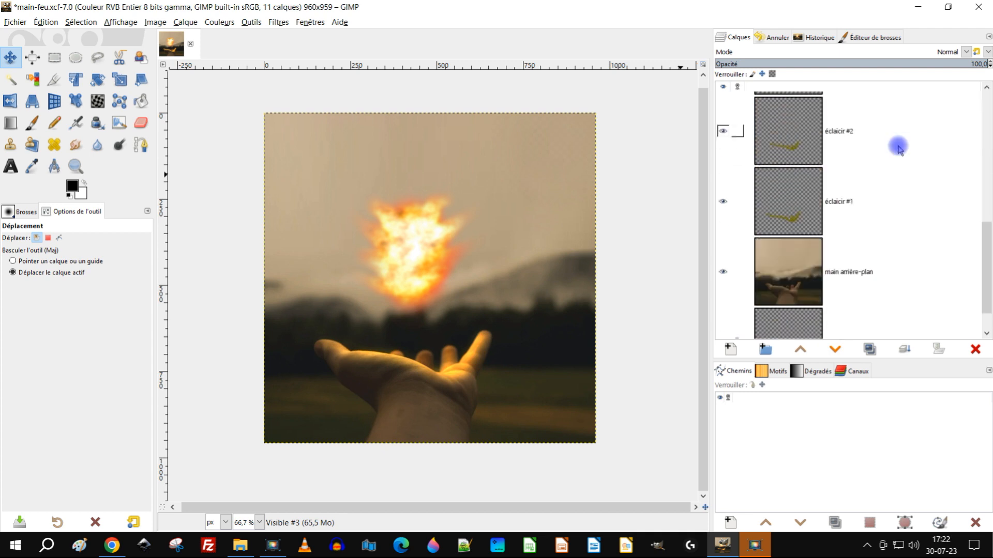
{"action": "scroll", "coordinate": [898, 149], "scroll_direction": "down", "scroll_amount": 1}
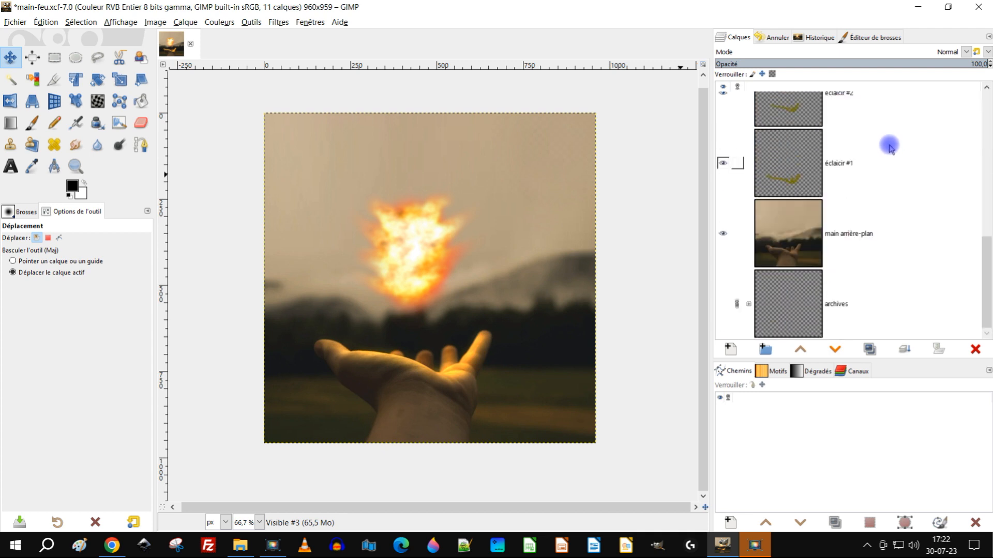
{"action": "scroll", "coordinate": [854, 170], "scroll_direction": "up", "scroll_amount": 4}
{"action": "left_click", "coordinate": [796, 182]}
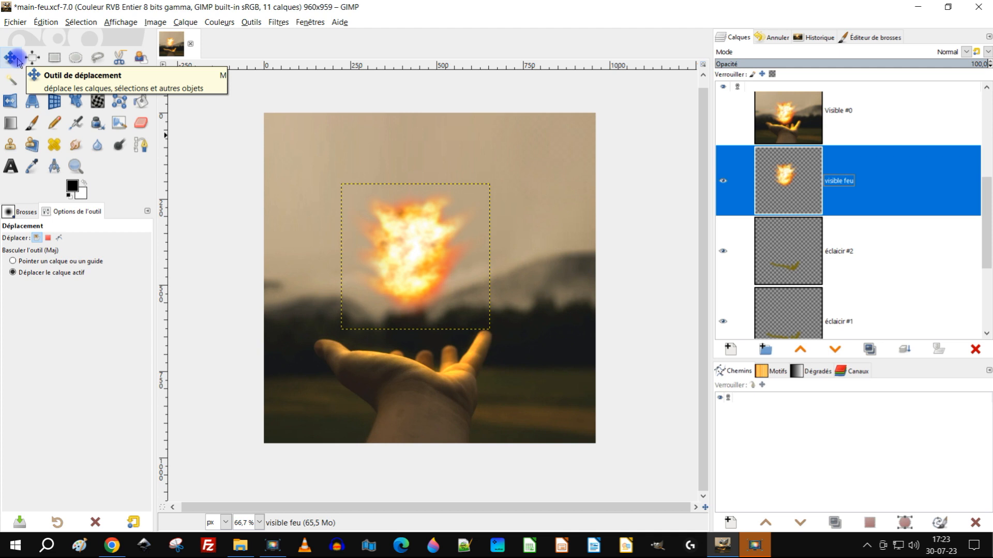
{"action": "left_click", "coordinate": [421, 228]}
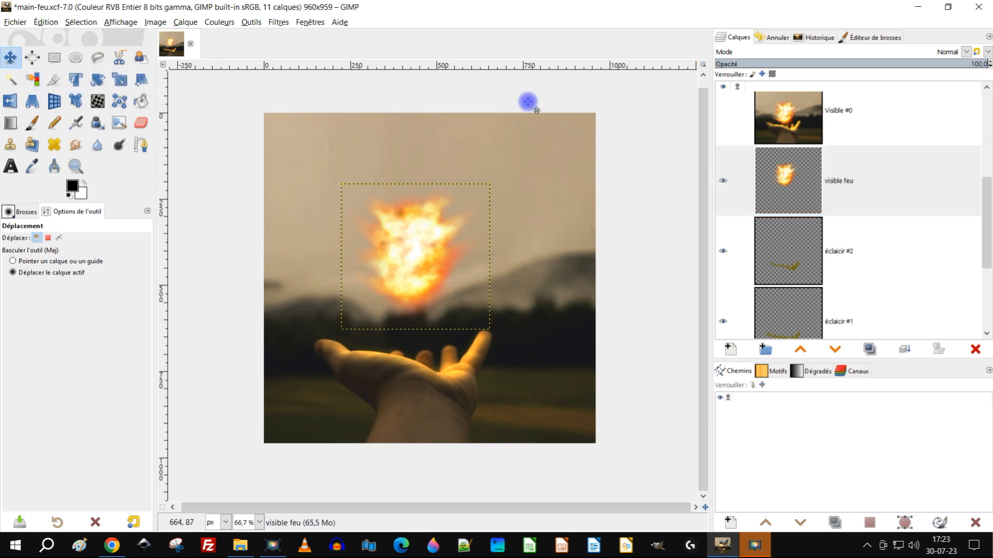
{"action": "key", "text": "shift+Up"}
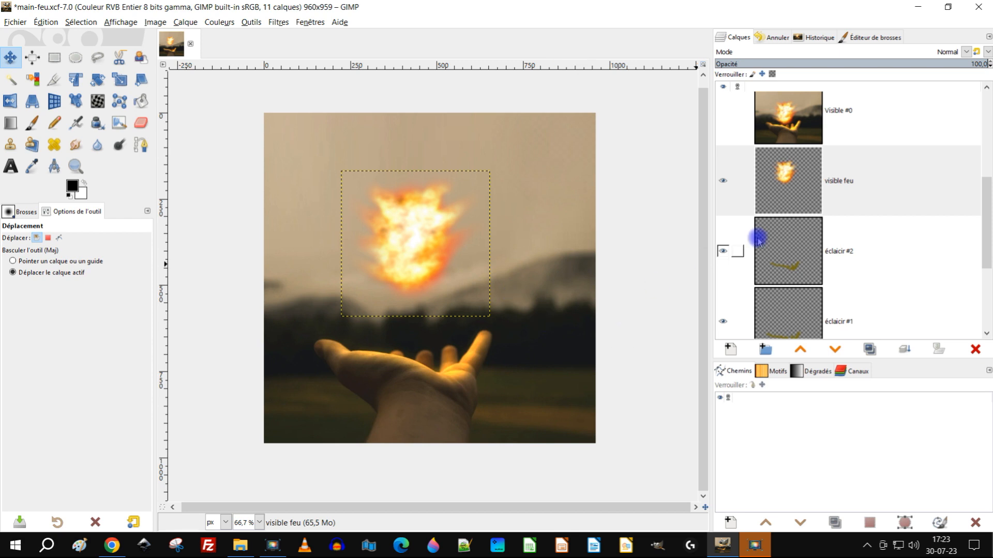
{"action": "left_click", "coordinate": [785, 251]}
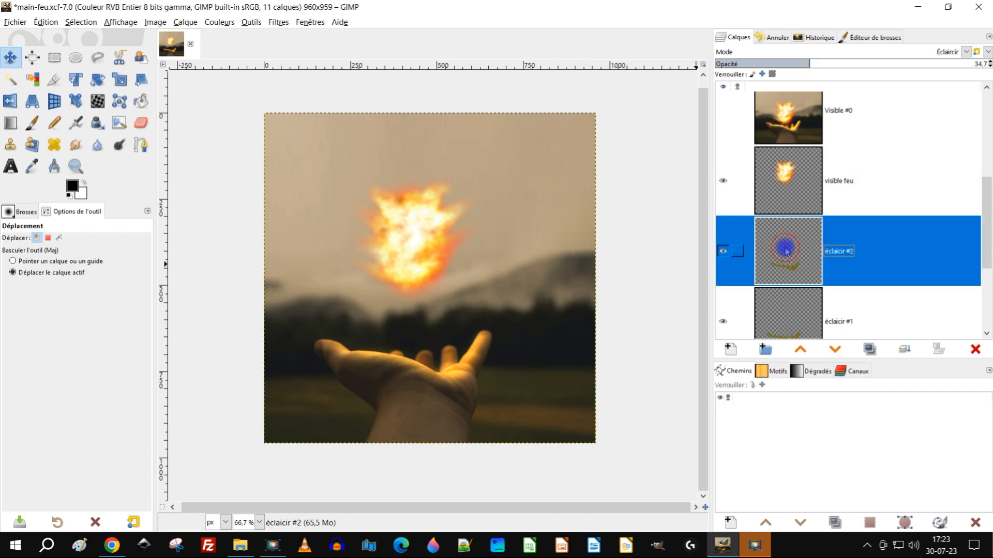
{"action": "left_click", "coordinate": [743, 63]}
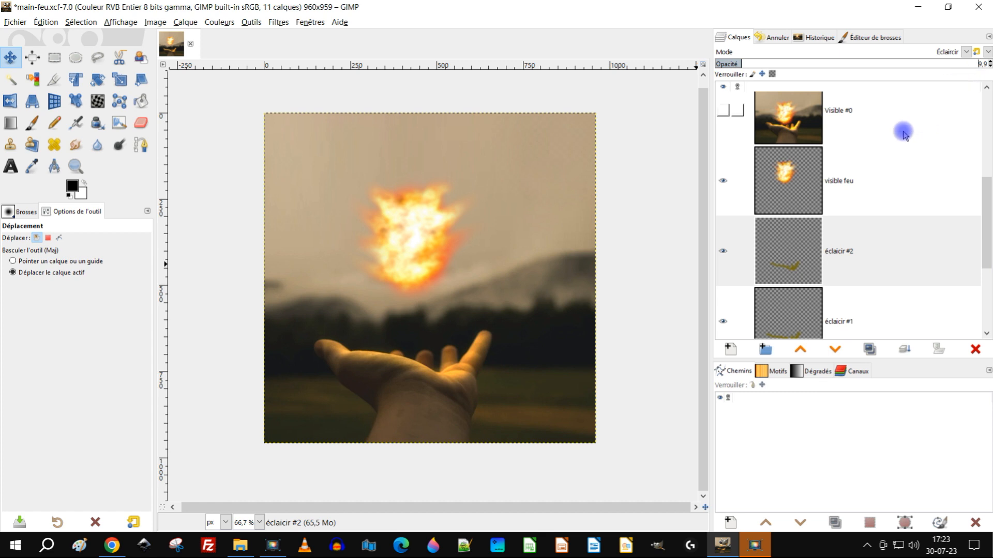
Step: Capture the visible image as a new layer named Visible #4 and place it, hidden, above Visible #3
{"action": "right_click", "coordinate": [784, 168]}
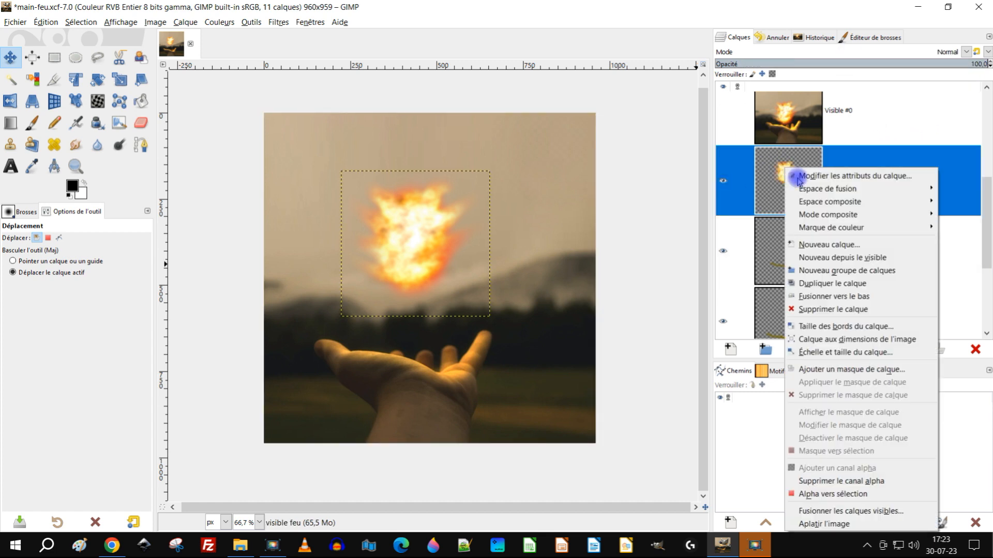
{"action": "left_click", "coordinate": [881, 257]}
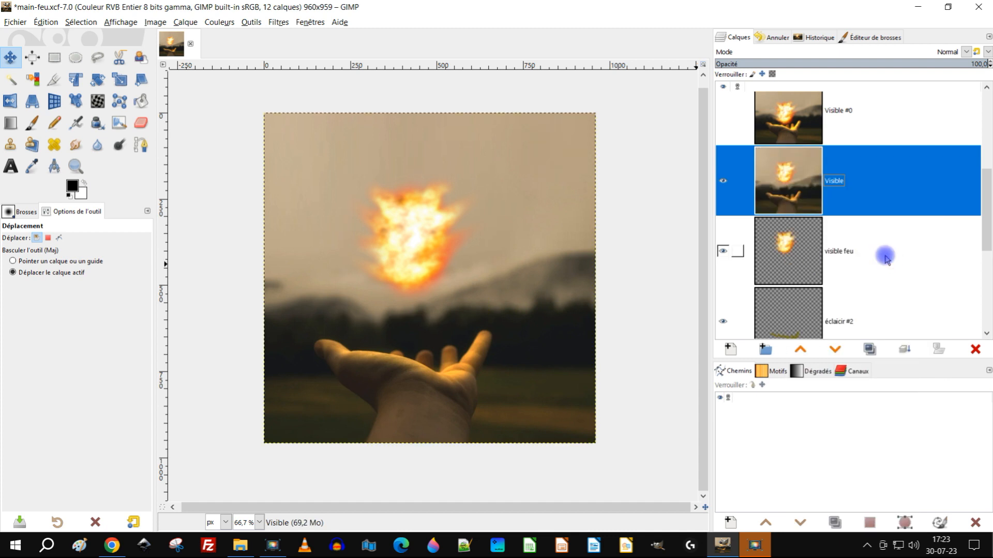
{"action": "double_click", "coordinate": [835, 178]}
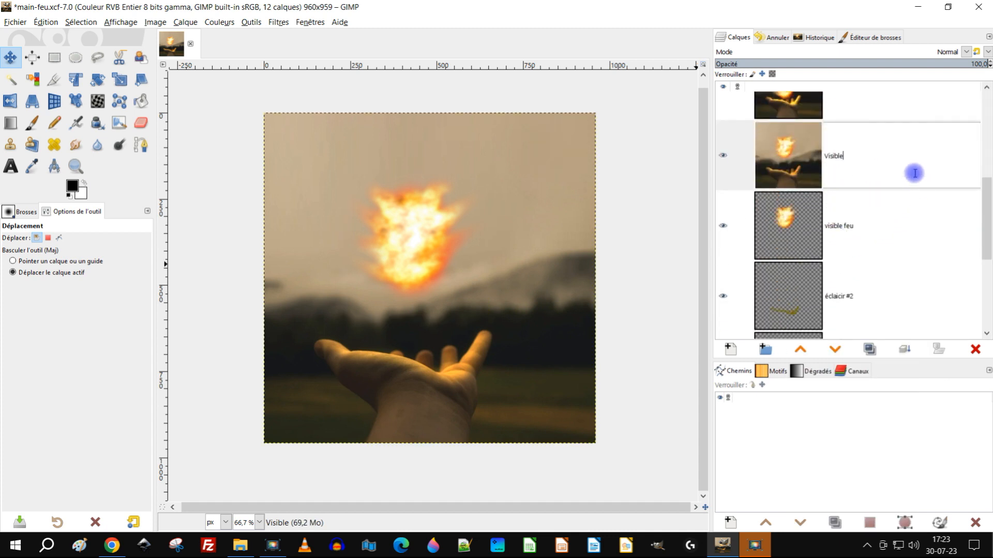
{"action": "type", "text": "#4"}
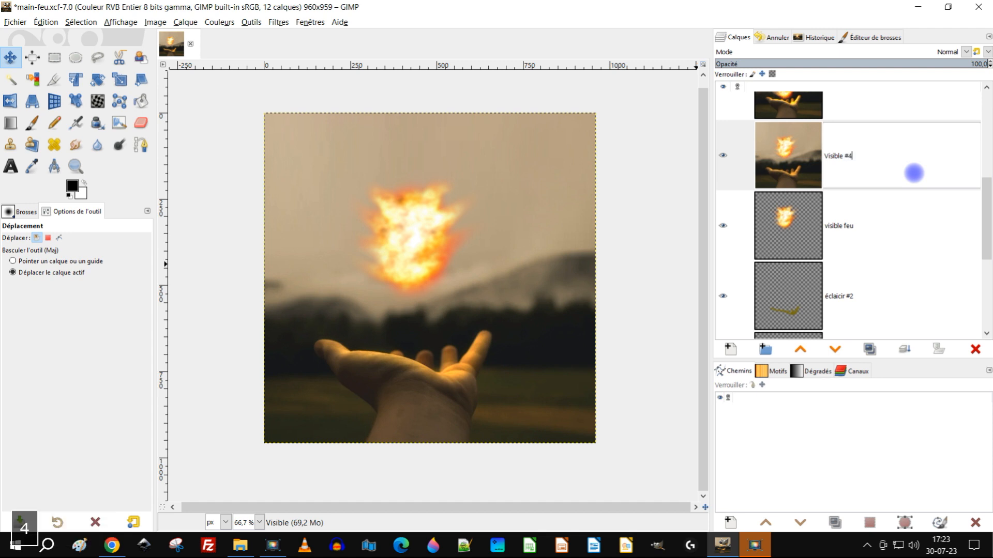
{"action": "key", "text": "Return"}
{"action": "left_click", "coordinate": [798, 349]}
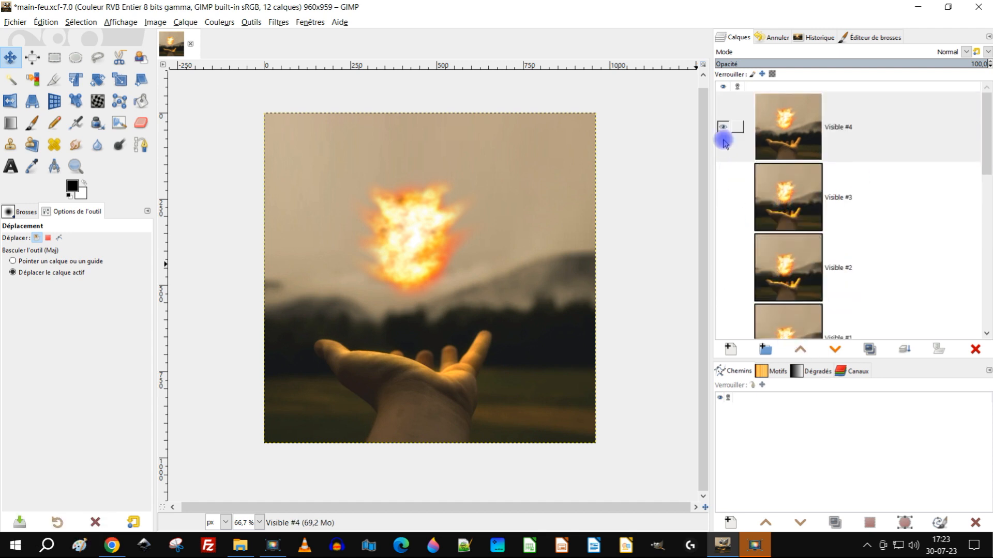
{"action": "left_click", "coordinate": [723, 127]}
{"action": "left_click", "coordinate": [926, 129]}
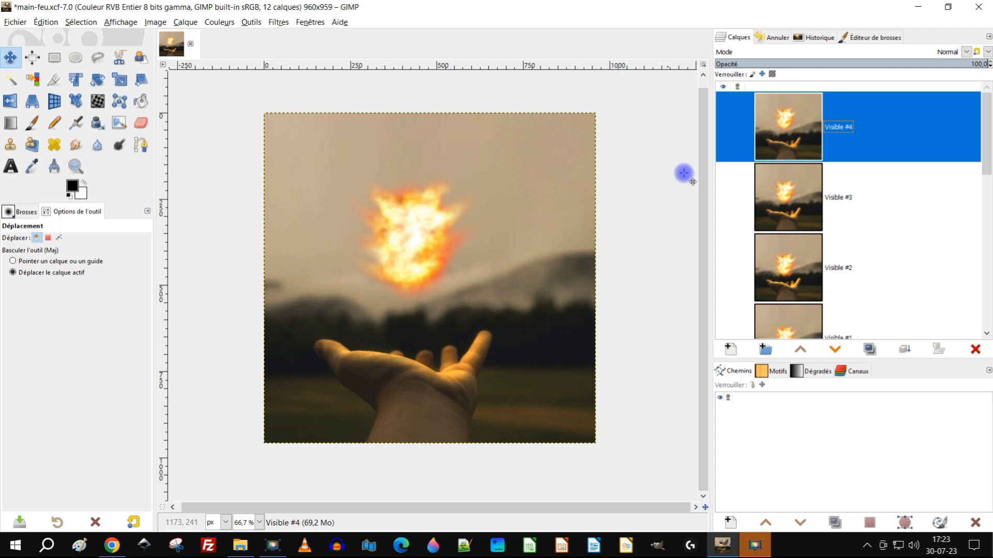
Step: Hide the visible feu, éclaicir #2, éclaicir #1 and main arrière-plan layers
{"action": "scroll", "coordinate": [827, 144], "scroll_direction": "down", "scroll_amount": 3}
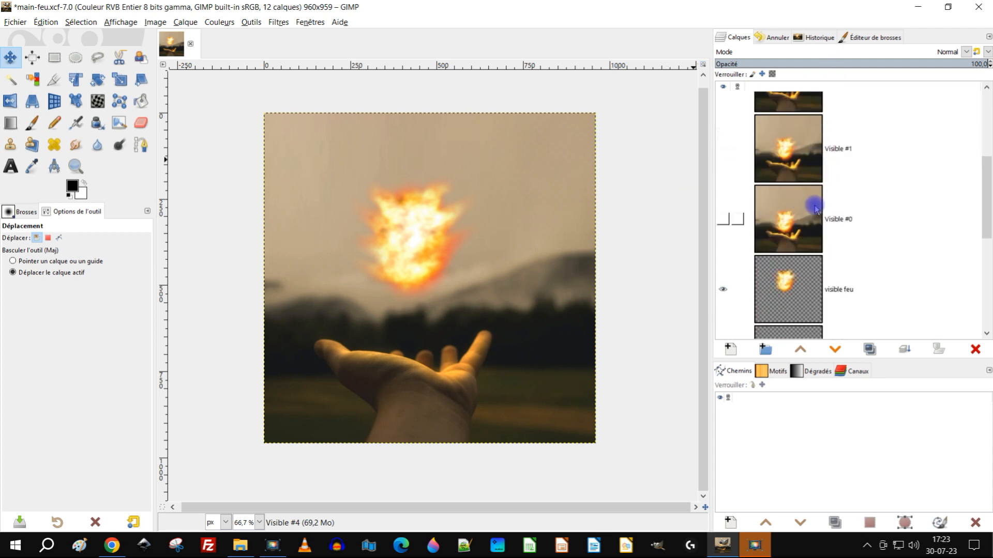
{"action": "scroll", "coordinate": [855, 194], "scroll_direction": "down", "scroll_amount": 2}
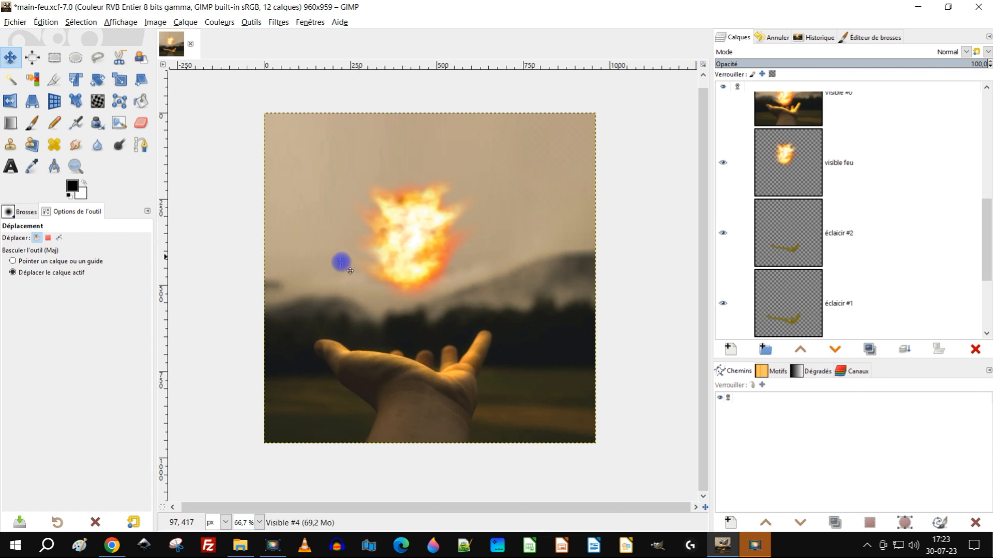
{"action": "scroll", "coordinate": [788, 173], "scroll_direction": "down", "scroll_amount": 3}
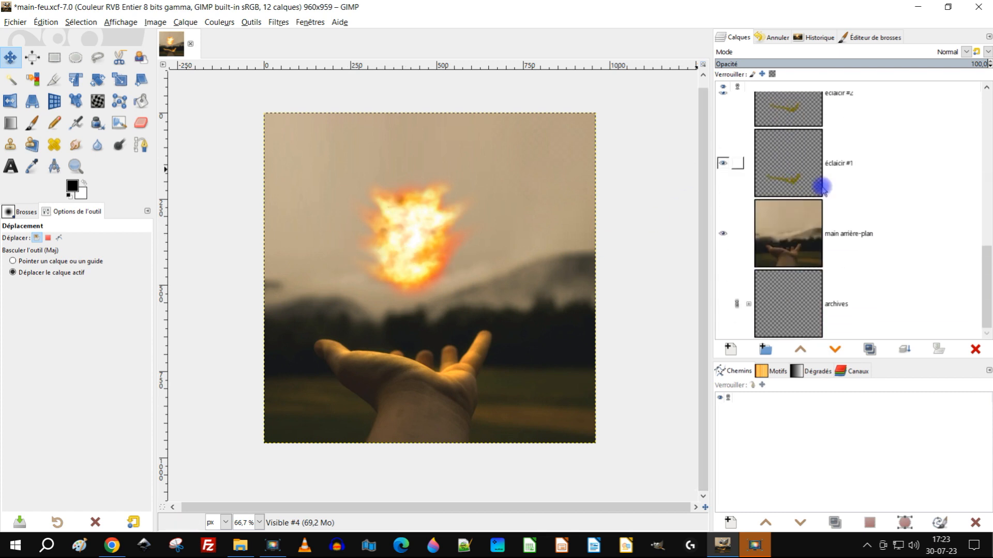
{"action": "scroll", "coordinate": [816, 193], "scroll_direction": "up", "scroll_amount": 3}
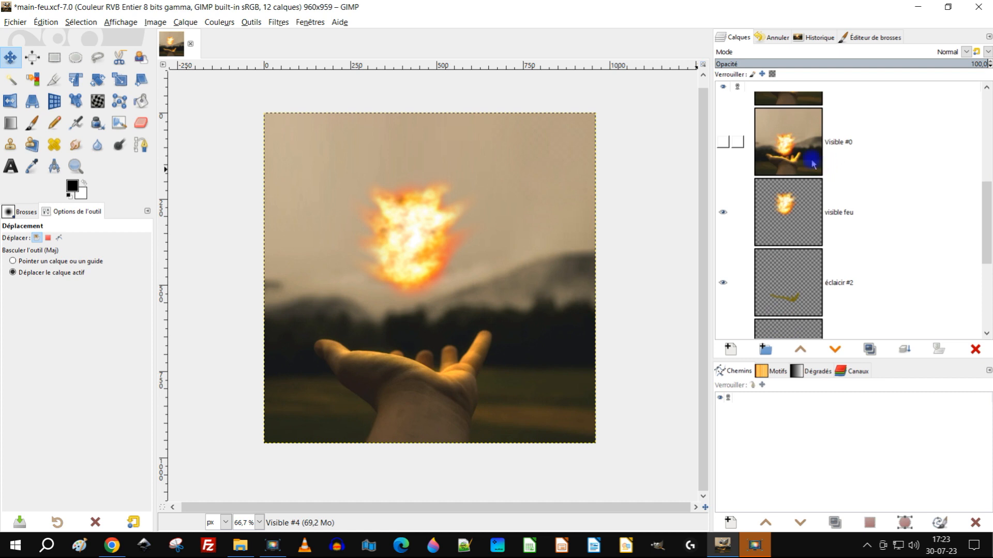
{"action": "scroll", "coordinate": [813, 164], "scroll_direction": "up", "scroll_amount": 5}
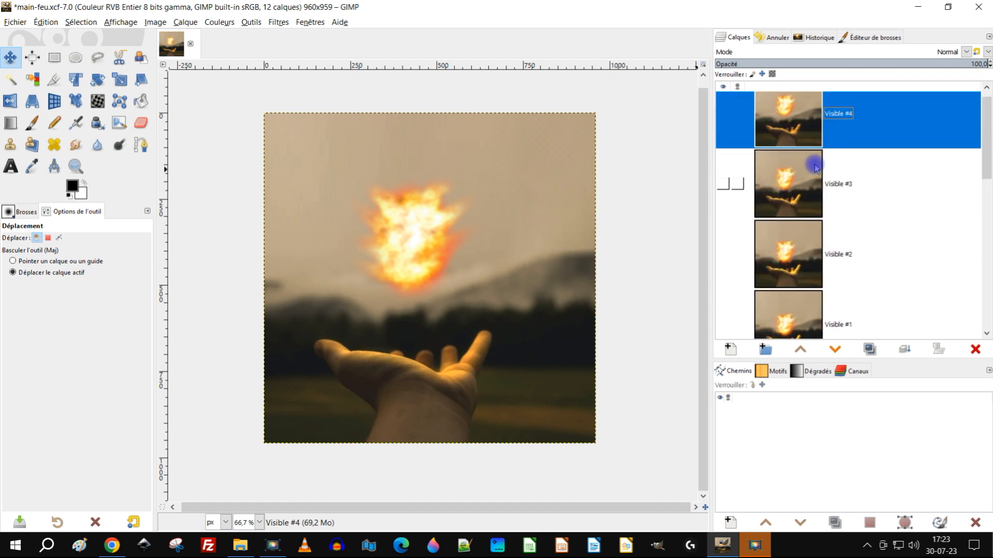
{"action": "scroll", "coordinate": [813, 166], "scroll_direction": "down", "scroll_amount": 5}
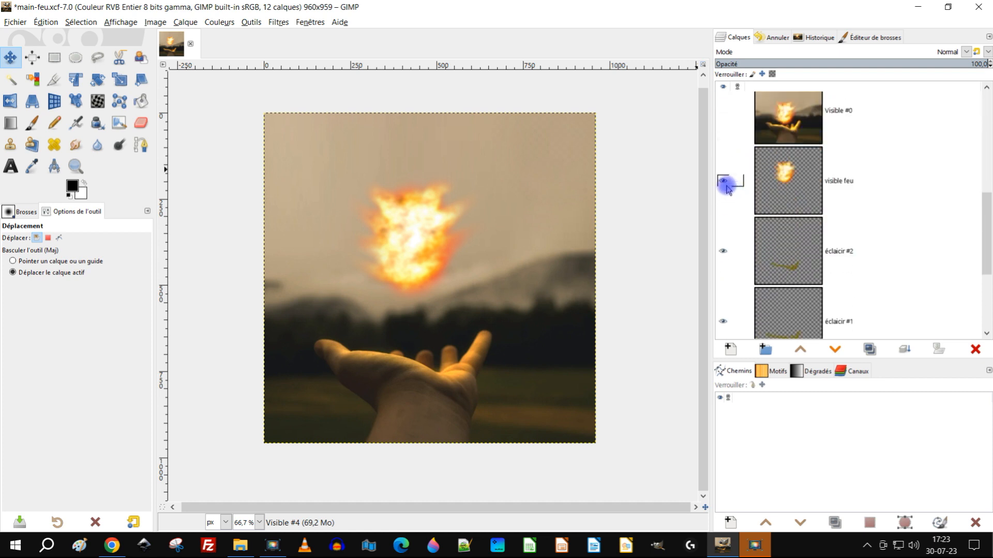
{"action": "left_click", "coordinate": [723, 181]}
{"action": "left_click", "coordinate": [723, 251]}
{"action": "left_click", "coordinate": [723, 321]}
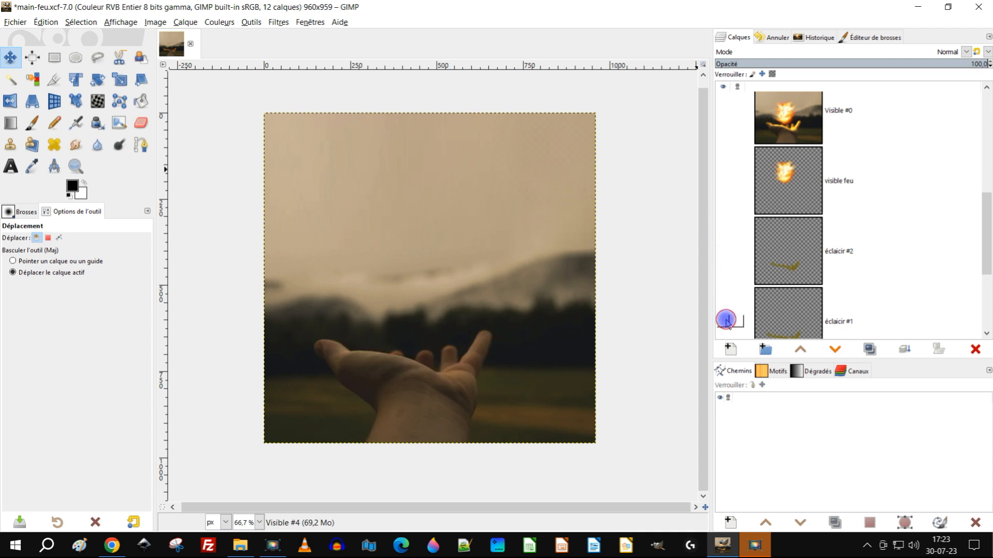
{"action": "scroll", "coordinate": [810, 256], "scroll_direction": "down", "scroll_amount": 2}
{"action": "scroll", "coordinate": [811, 256], "scroll_direction": "down", "scroll_amount": 1}
{"action": "left_click", "coordinate": [721, 233]}
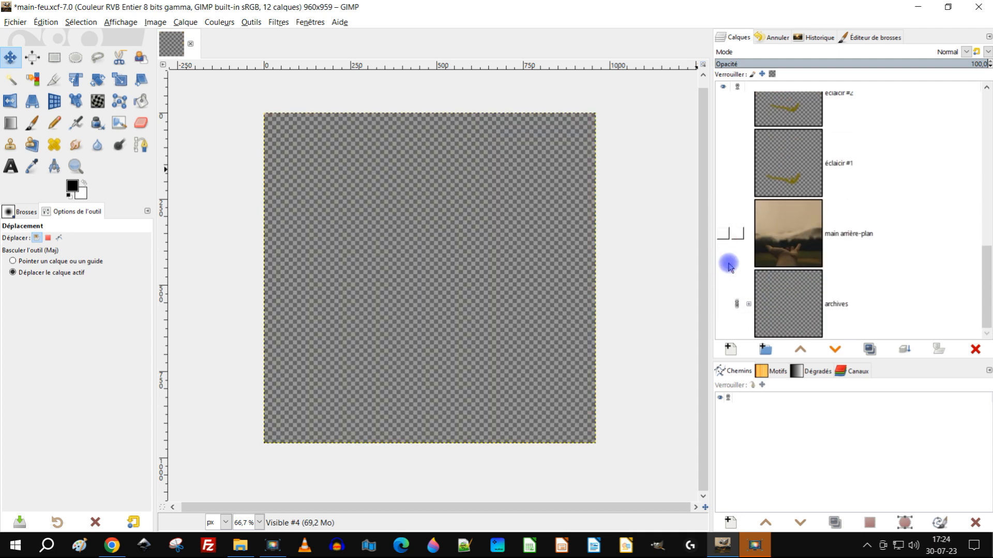
Step: Expand the archives layer group and move the main arrière-plan layer into it
{"action": "scroll", "coordinate": [853, 222], "scroll_direction": "up", "scroll_amount": 3}
{"action": "scroll", "coordinate": [853, 222], "scroll_direction": "down", "scroll_amount": 1}
{"action": "scroll", "coordinate": [856, 222], "scroll_direction": "up", "scroll_amount": 2}
{"action": "scroll", "coordinate": [857, 223], "scroll_direction": "down", "scroll_amount": 3}
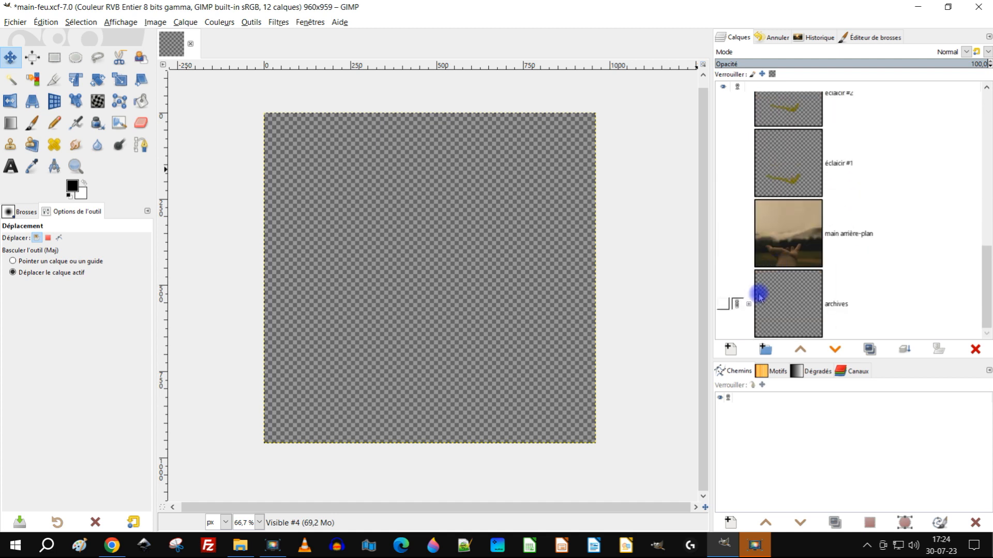
{"action": "left_click", "coordinate": [752, 305]}
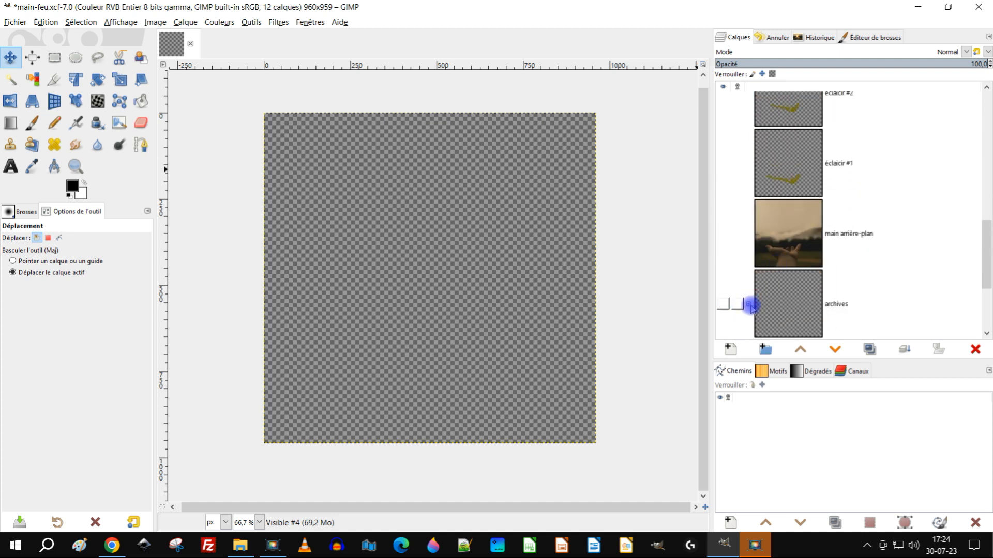
{"action": "scroll", "coordinate": [838, 244], "scroll_direction": "down", "scroll_amount": 1}
{"action": "scroll", "coordinate": [864, 215], "scroll_direction": "up", "scroll_amount": 3}
{"action": "scroll", "coordinate": [867, 216], "scroll_direction": "down", "scroll_amount": 2}
{"action": "scroll", "coordinate": [867, 216], "scroll_direction": "down", "scroll_amount": 3}
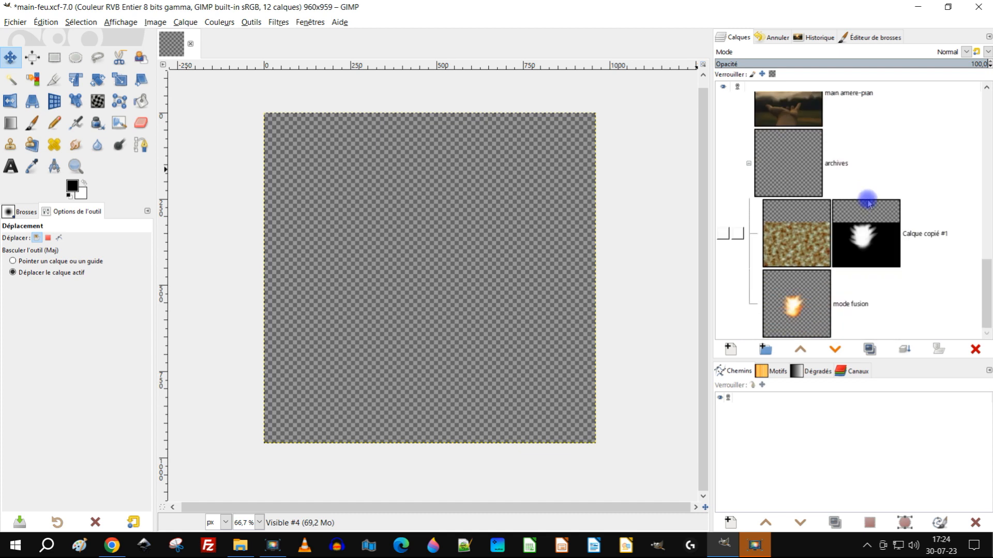
{"action": "scroll", "coordinate": [855, 155], "scroll_direction": "up", "scroll_amount": 1}
{"action": "scroll", "coordinate": [858, 157], "scroll_direction": "down", "scroll_amount": 1}
{"action": "scroll", "coordinate": [837, 155], "scroll_direction": "up", "scroll_amount": 1}
{"action": "left_click_drag", "start_coordinate": [789, 134], "coordinate": [822, 235]}
Step: Move the éclaicir #1, éclaicir #2 and visible feu layers into the archives group
{"action": "scroll", "coordinate": [905, 180], "scroll_direction": "up", "scroll_amount": 1}
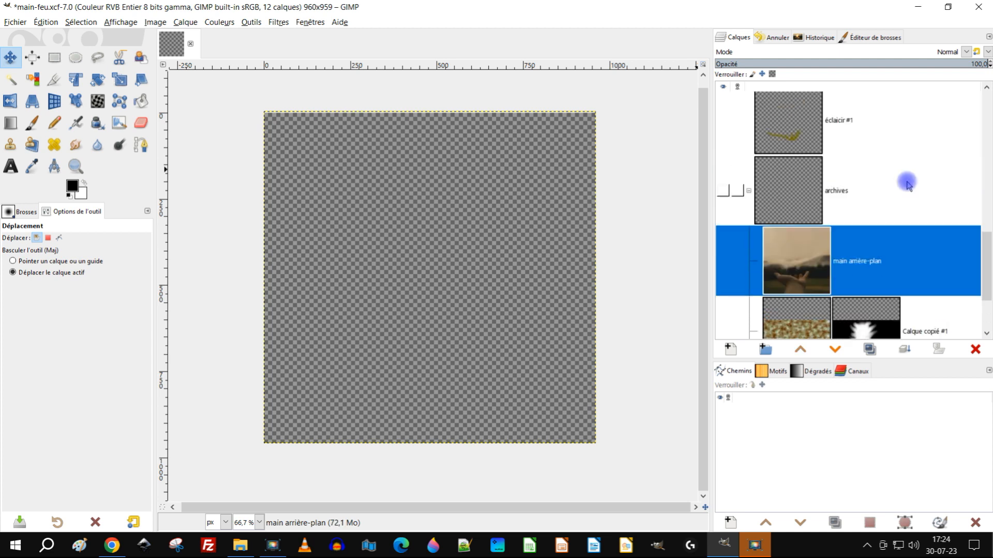
{"action": "left_click_drag", "start_coordinate": [780, 138], "coordinate": [860, 204]}
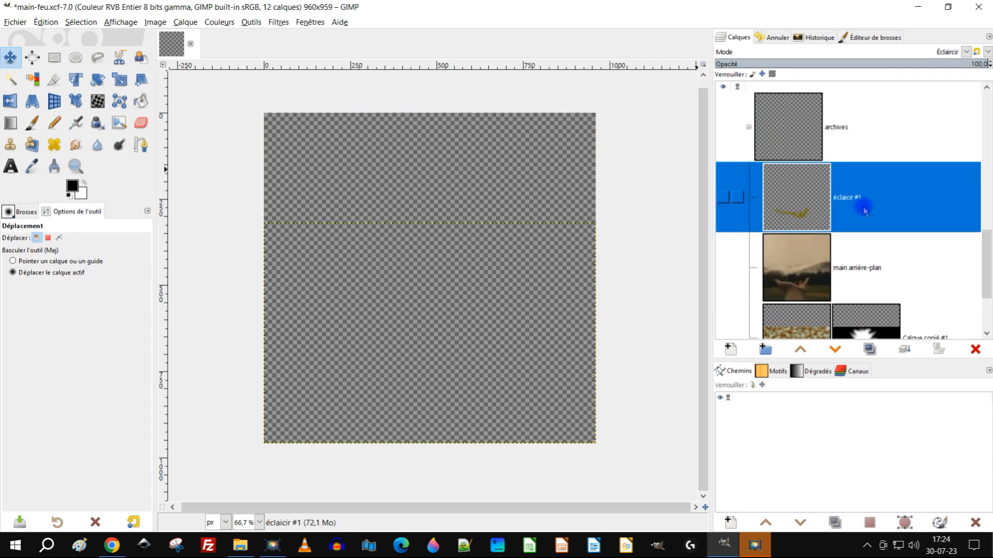
{"action": "scroll", "coordinate": [868, 199], "scroll_direction": "up", "scroll_amount": 1}
{"action": "left_click_drag", "start_coordinate": [799, 136], "coordinate": [884, 200]}
{"action": "scroll", "coordinate": [885, 199], "scroll_direction": "up", "scroll_amount": 1}
{"action": "left_click_drag", "start_coordinate": [794, 176], "coordinate": [879, 216]}
{"action": "scroll", "coordinate": [881, 215], "scroll_direction": "up", "scroll_amount": 1}
{"action": "left_click_drag", "start_coordinate": [797, 192], "coordinate": [853, 222]}
{"action": "scroll", "coordinate": [863, 196], "scroll_direction": "up", "scroll_amount": 1}
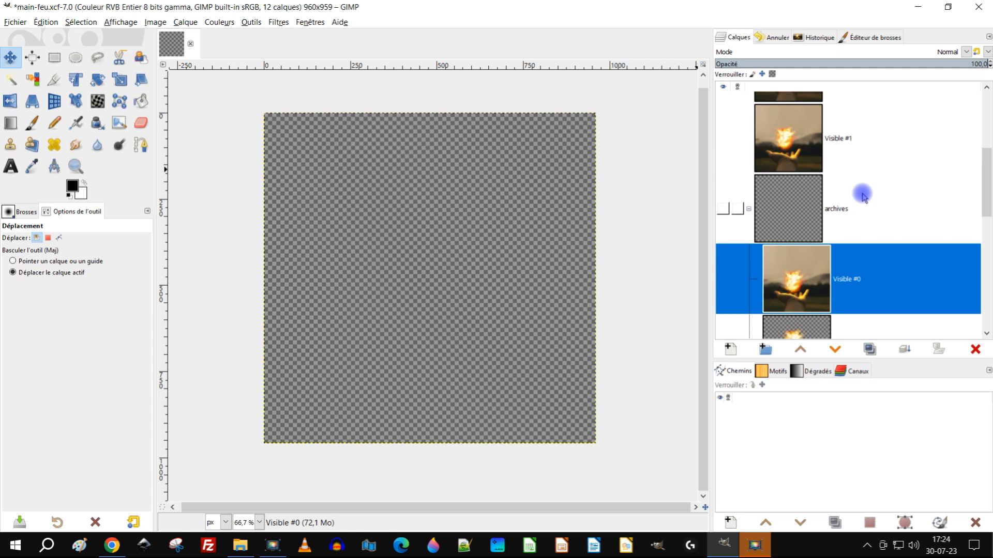
{"action": "left_click_drag", "start_coordinate": [811, 277], "coordinate": [840, 171]}
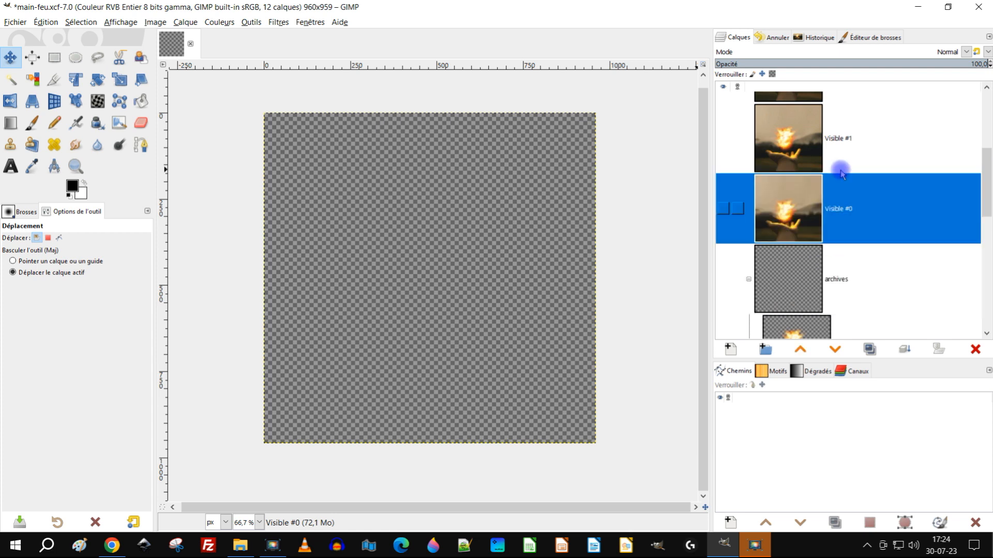
Step: Collapse the archives group and set the layer preview size to Grande
{"action": "scroll", "coordinate": [855, 265], "scroll_direction": "down", "scroll_amount": 5}
{"action": "scroll", "coordinate": [844, 278], "scroll_direction": "up", "scroll_amount": 2}
{"action": "left_click", "coordinate": [751, 152]}
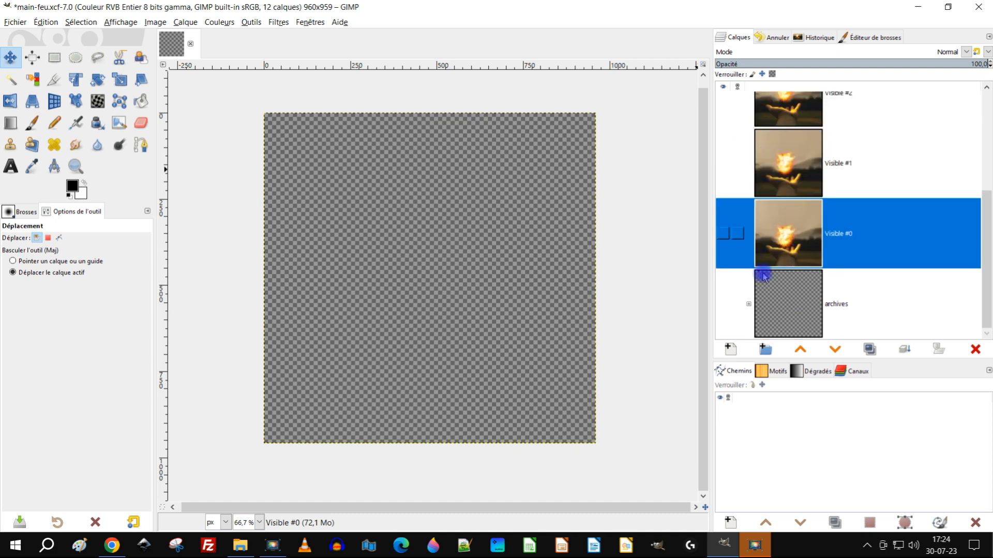
{"action": "scroll", "coordinate": [910, 220], "scroll_direction": "up", "scroll_amount": 3}
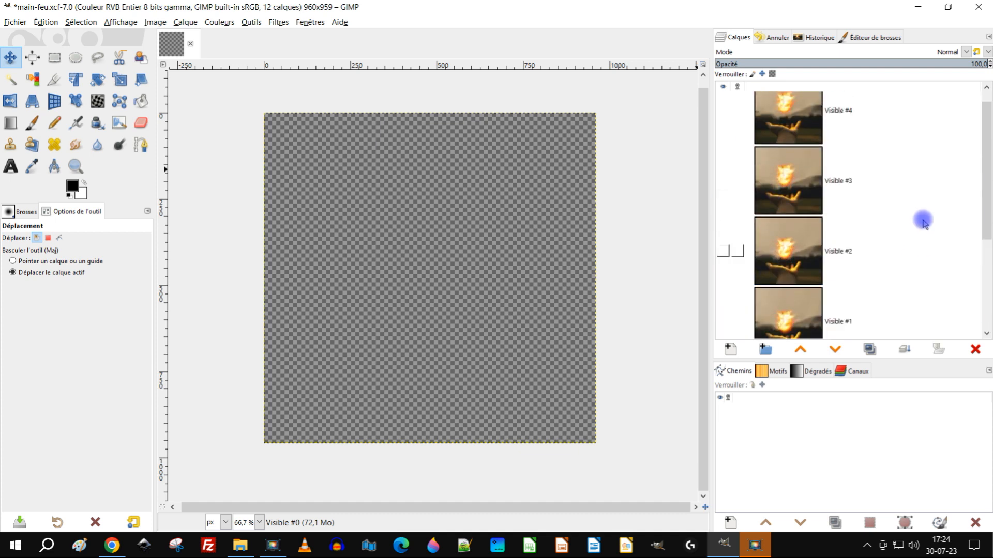
{"action": "left_click", "coordinate": [985, 34]}
{"action": "mouse_move", "coordinate": [900, 107]}
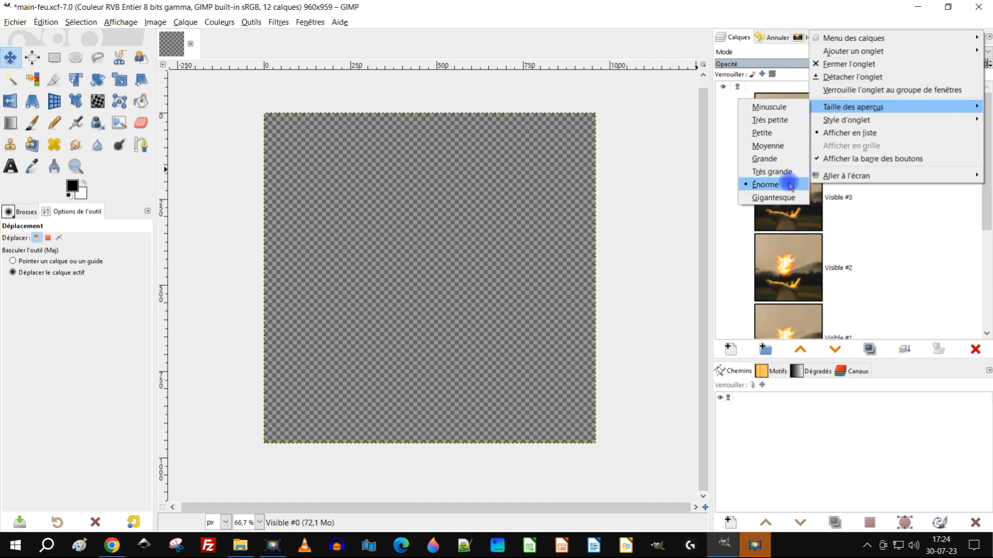
{"action": "left_click", "coordinate": [771, 161]}
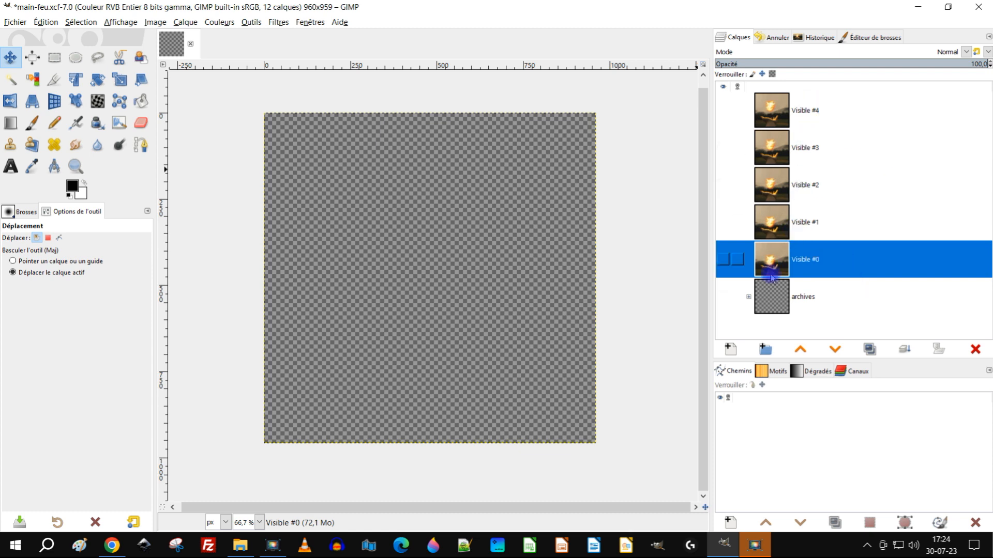
Step: Show the Visible #0, #1, #2, #3 and #4 frame layers one after another, from the lowest to the highest
{"action": "left_click", "coordinate": [722, 263]}
{"action": "left_click", "coordinate": [722, 222]}
{"action": "left_click", "coordinate": [723, 222]}
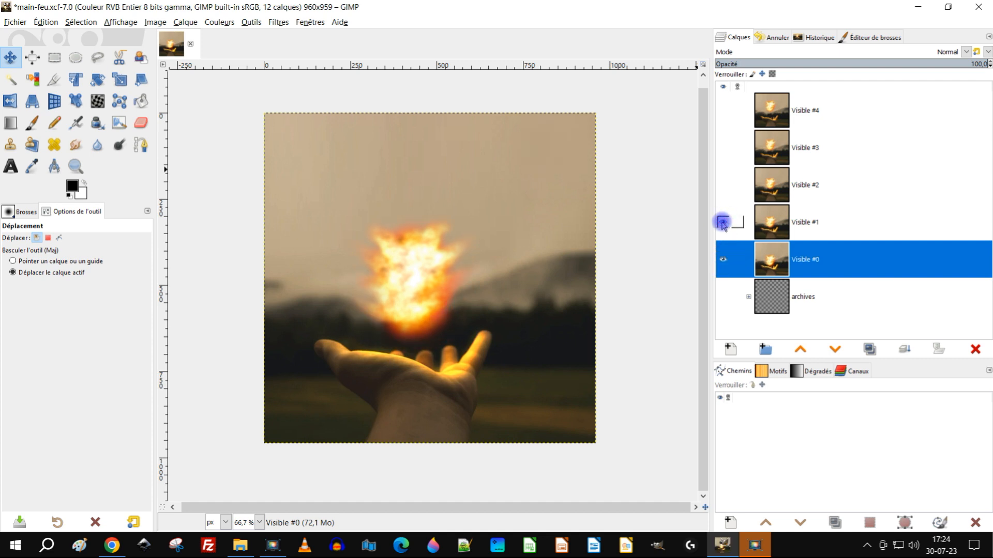
{"action": "left_click", "coordinate": [726, 185]}
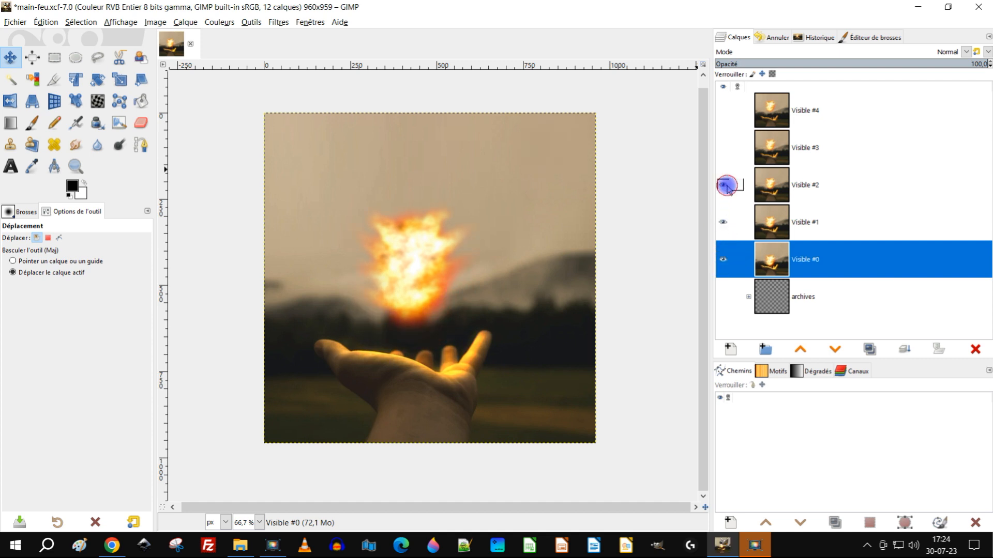
{"action": "left_click", "coordinate": [723, 148]}
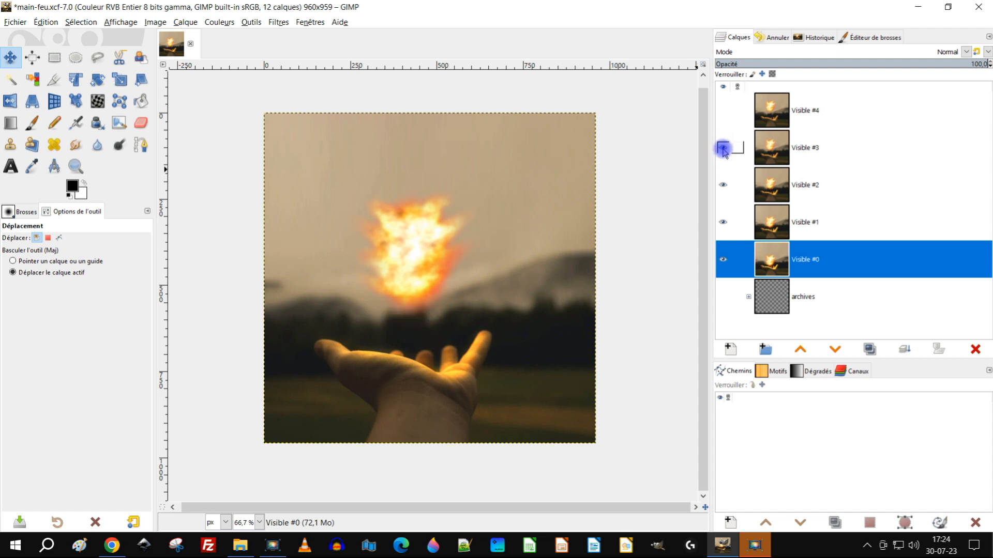
{"action": "left_click", "coordinate": [723, 110]}
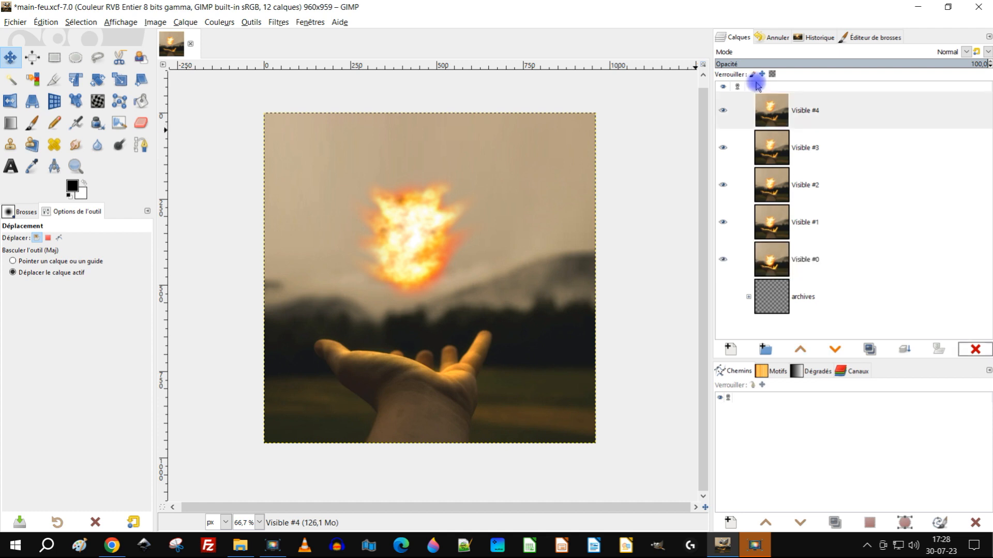
{"action": "left_click", "coordinate": [831, 109]}
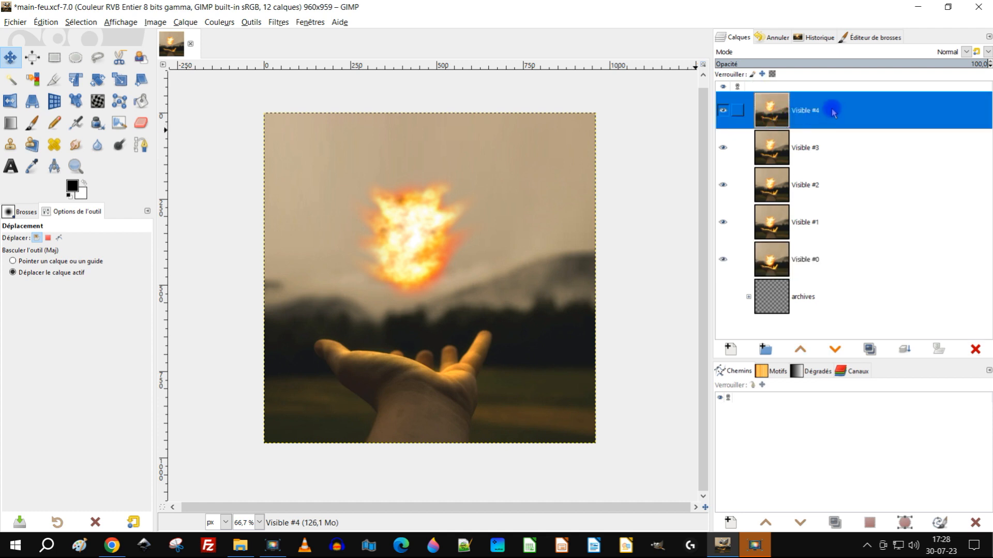
{"action": "left_click", "coordinate": [870, 349]}
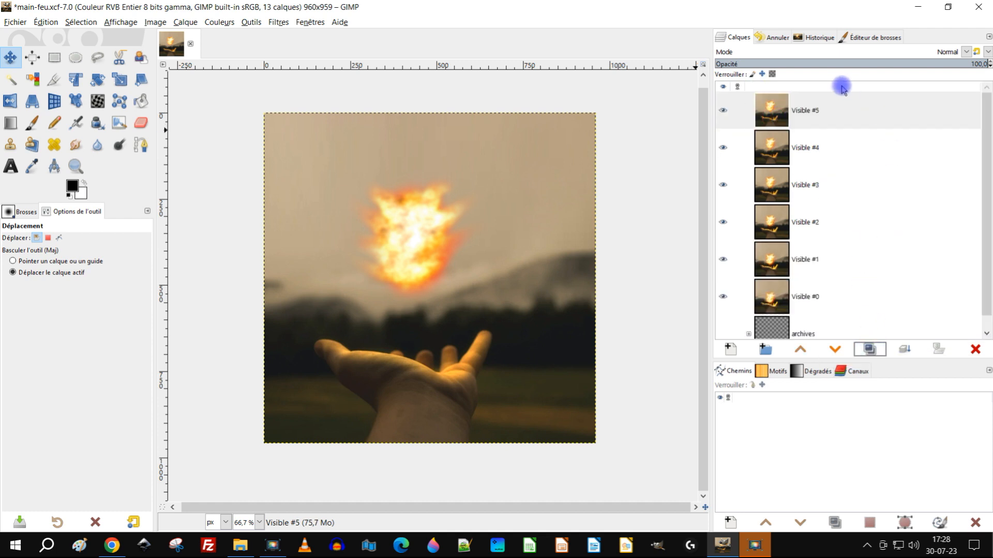
{"action": "left_click", "coordinate": [726, 112]}
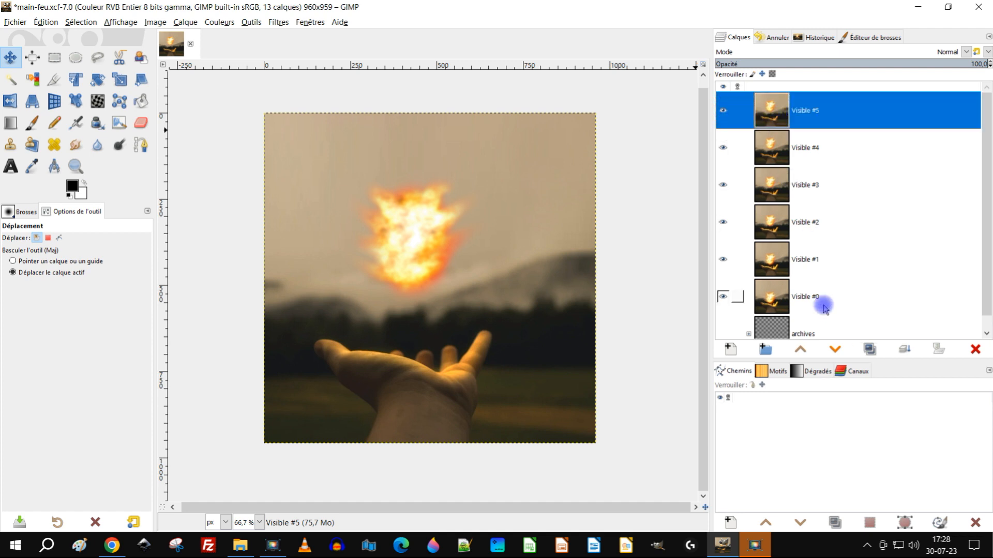
{"action": "left_click", "coordinate": [871, 351]}
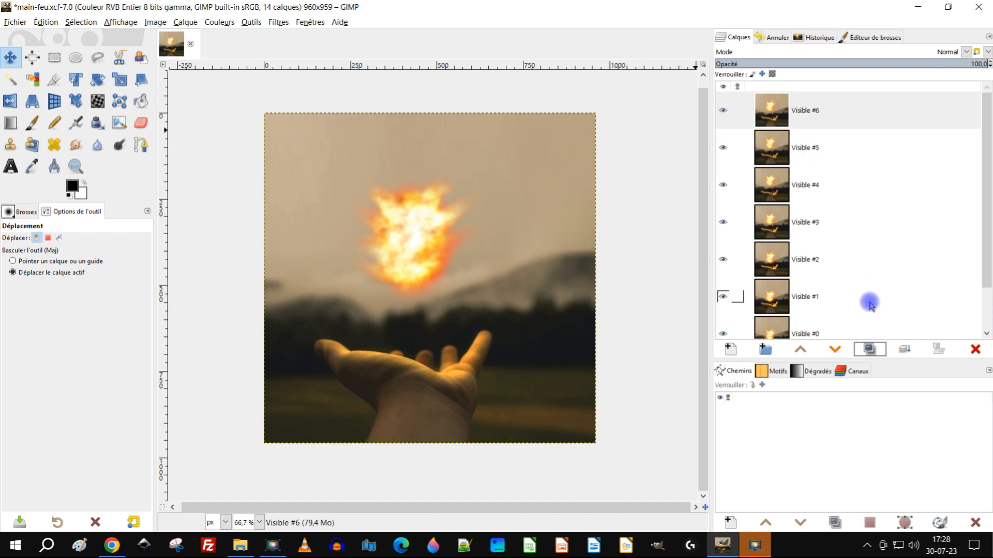
{"action": "left_click", "coordinate": [974, 350]}
{"action": "left_click", "coordinate": [975, 350]}
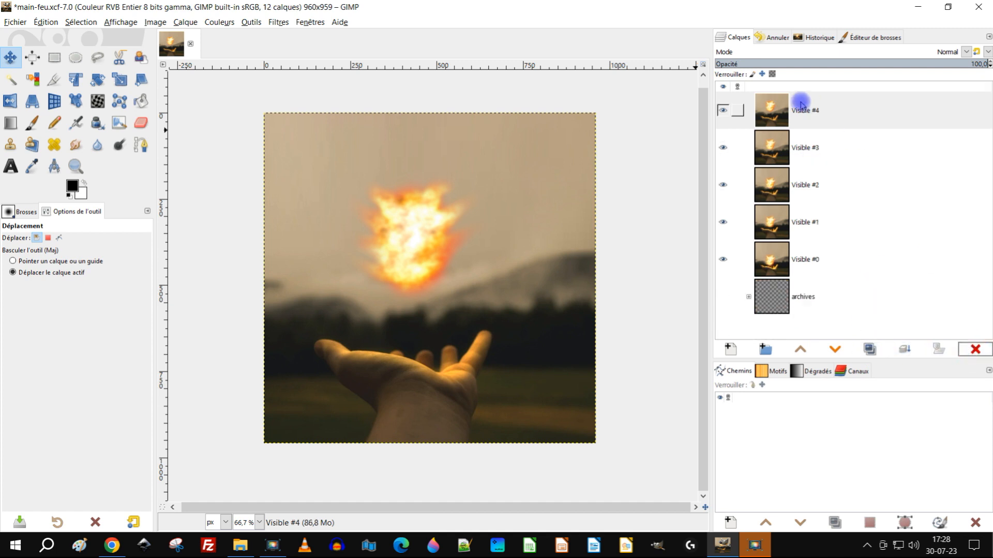
Step: Duplicate the Visible #3 layer and then the Visible #2 layer, moving each copy to the top of the layer stack
{"action": "left_click", "coordinate": [766, 141]}
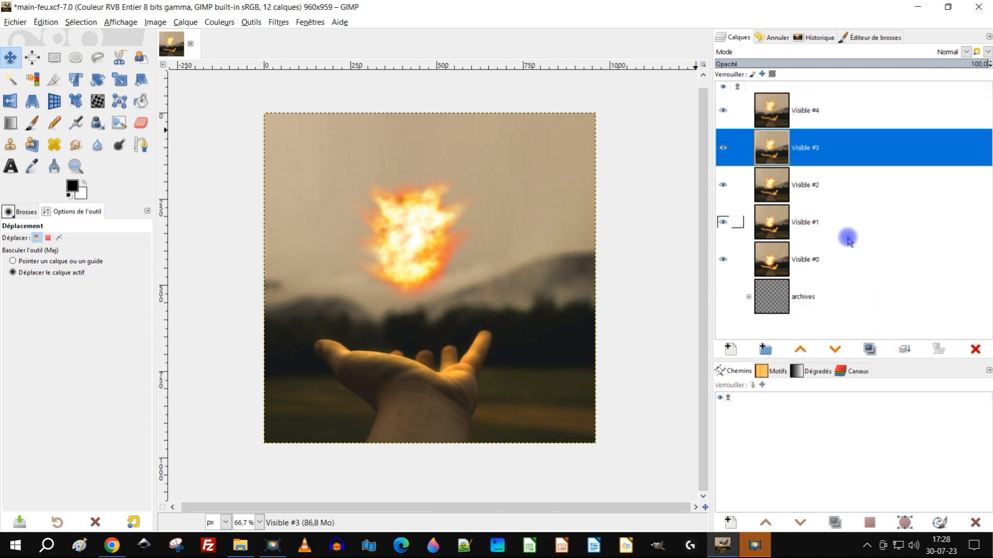
{"action": "left_click", "coordinate": [869, 350]}
{"action": "left_click_drag", "start_coordinate": [769, 153], "coordinate": [796, 95]}
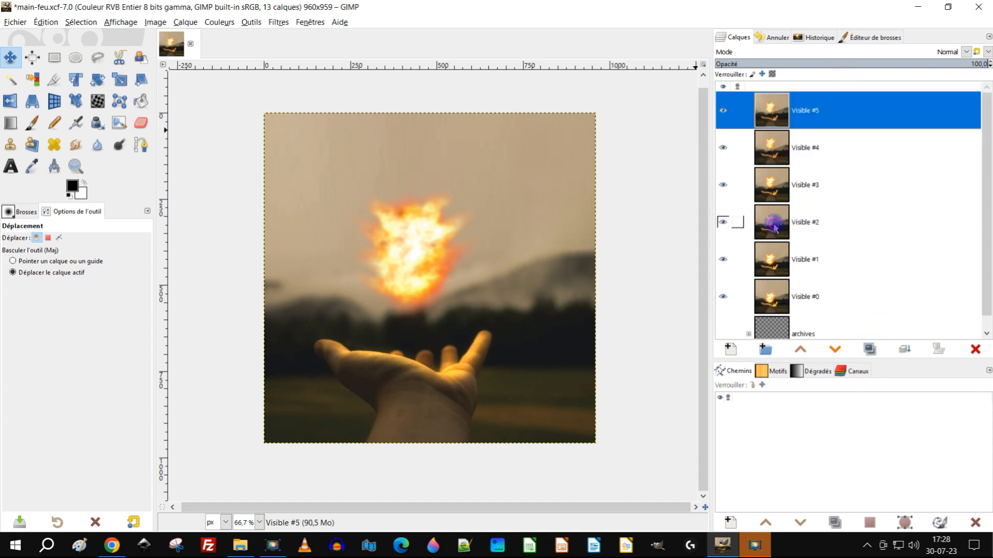
{"action": "left_click", "coordinate": [774, 228]}
{"action": "left_click", "coordinate": [869, 347]}
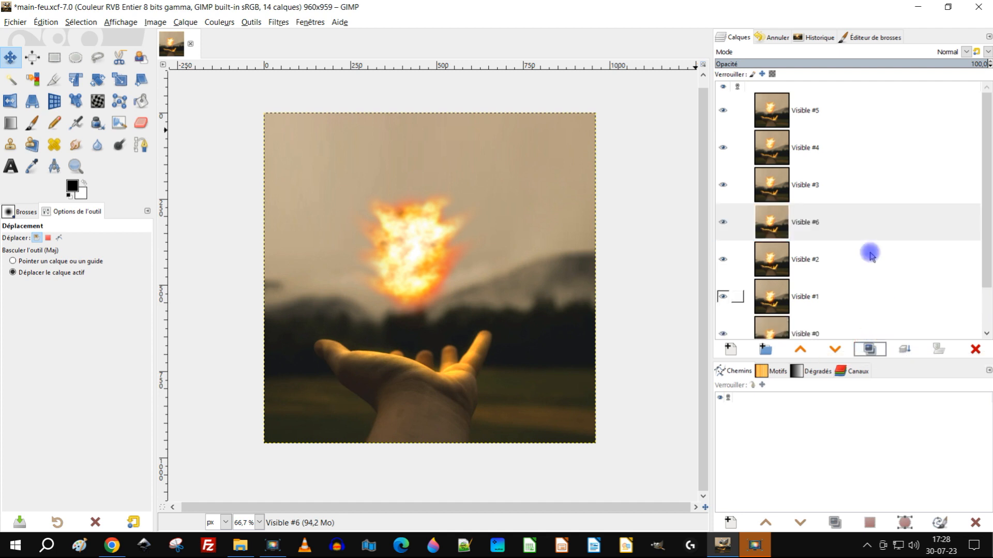
{"action": "left_click_drag", "start_coordinate": [771, 220], "coordinate": [799, 100]}
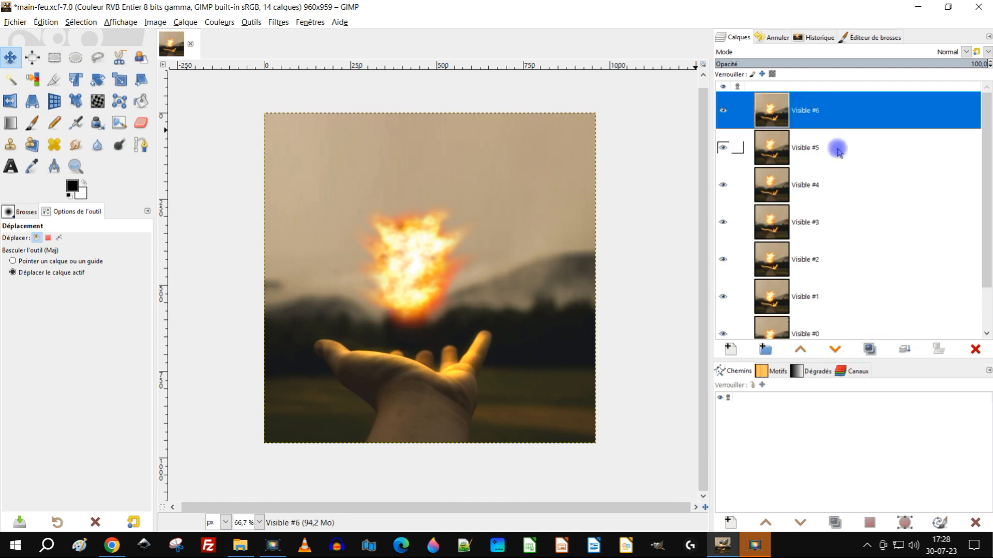
Step: Duplicate the Visible #1 layer and move the copy to the top of the layer stack
{"action": "scroll", "coordinate": [864, 170], "scroll_direction": "down", "scroll_amount": 2}
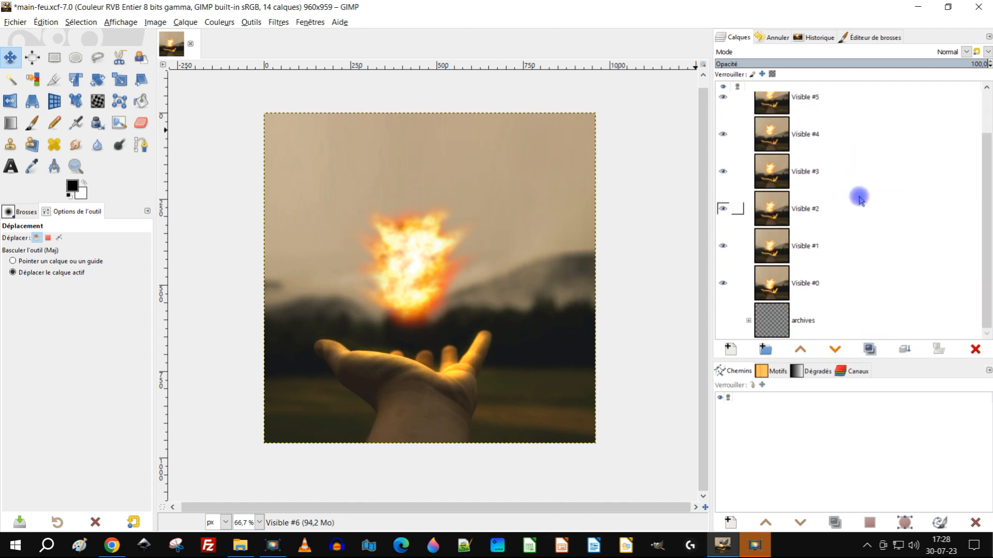
{"action": "left_click", "coordinate": [776, 242]}
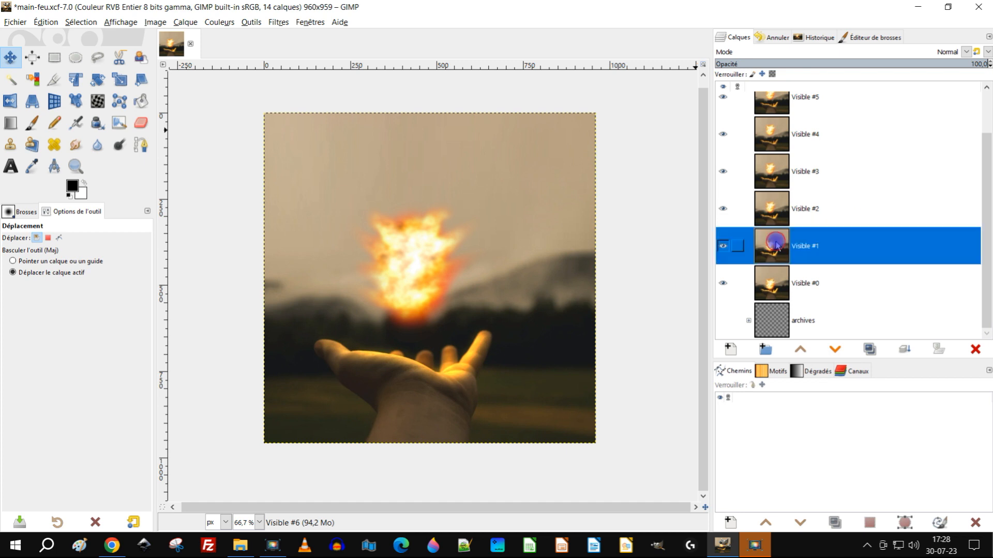
{"action": "left_click", "coordinate": [868, 350]}
{"action": "left_click_drag", "start_coordinate": [768, 244], "coordinate": [796, 104]}
Step: Isolate the Visible #0 and Visible #1 layers in turn to compare their fireball positions
{"action": "scroll", "coordinate": [842, 176], "scroll_direction": "down", "scroll_amount": 3}
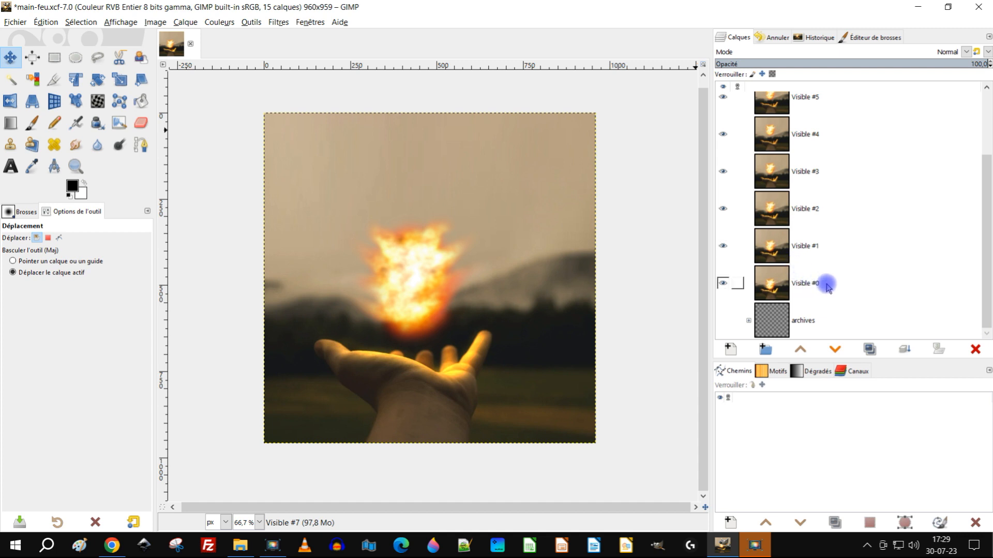
{"action": "left_click", "coordinate": [723, 282], "text": "shift"}
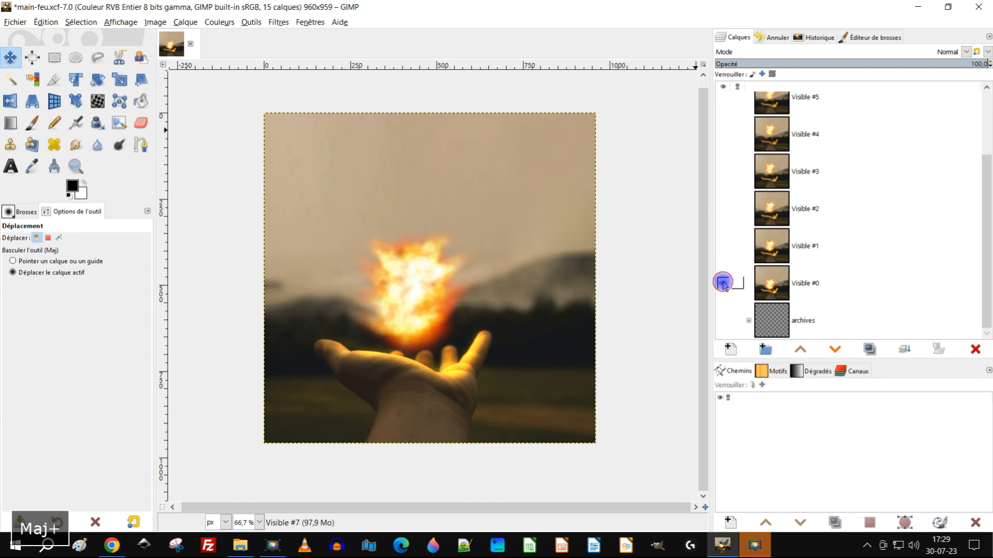
{"action": "left_click", "coordinate": [723, 283], "text": "shift"}
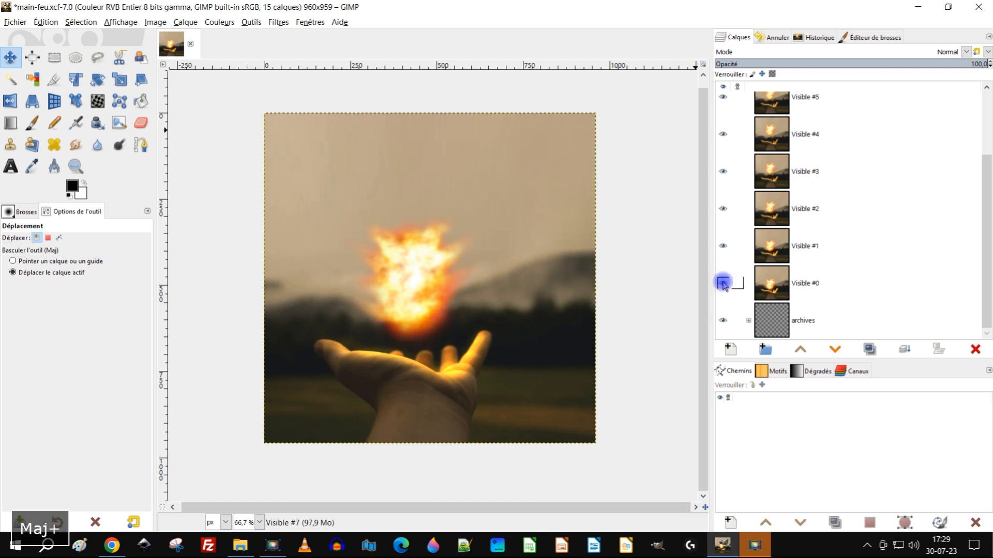
{"action": "left_click", "coordinate": [724, 247], "text": "shift"}
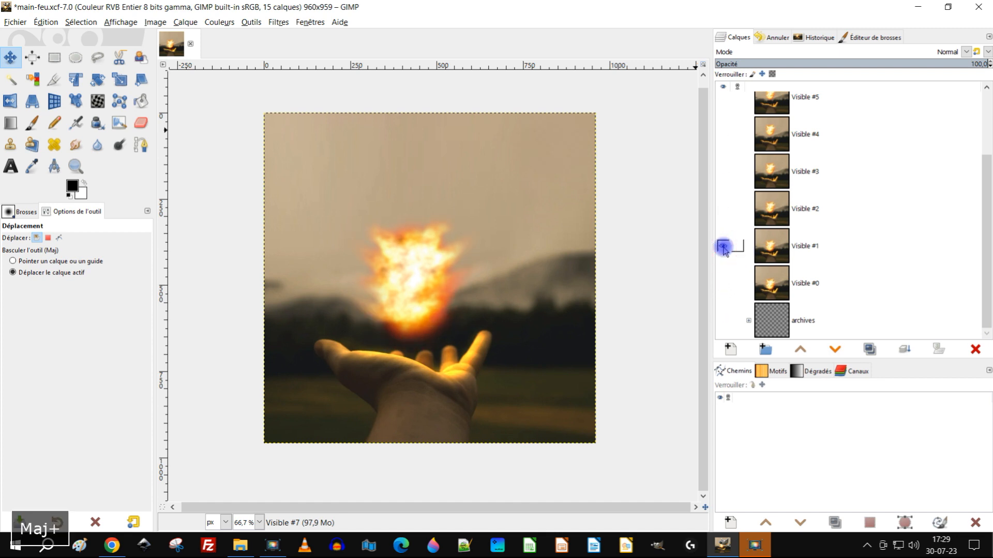
{"action": "scroll", "coordinate": [847, 255], "scroll_direction": "up", "scroll_amount": 2}
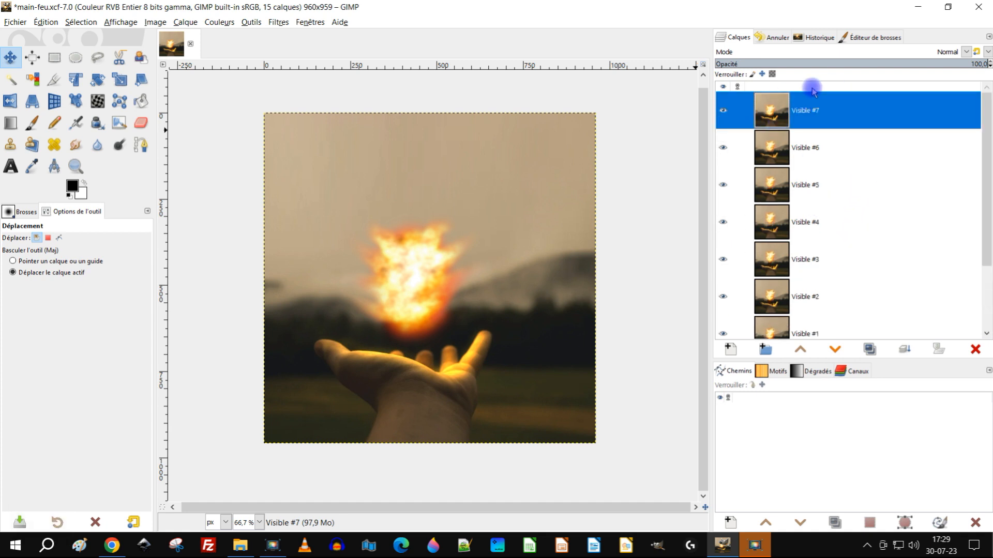
Step: Duplicate the Visible #0 layer and move the copy to the top of the layer stack
{"action": "scroll", "coordinate": [789, 137], "scroll_direction": "down", "scroll_amount": 2}
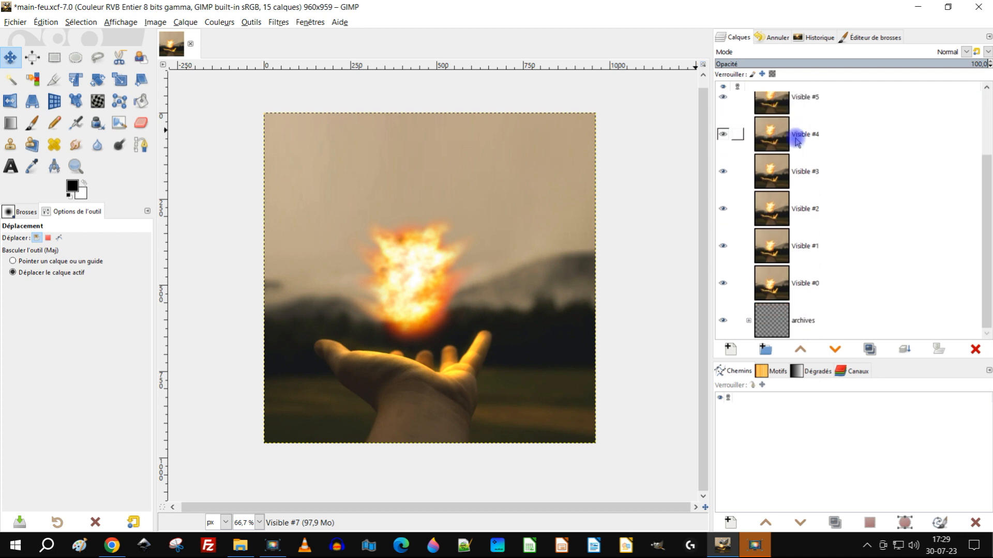
{"action": "left_click", "coordinate": [781, 279]}
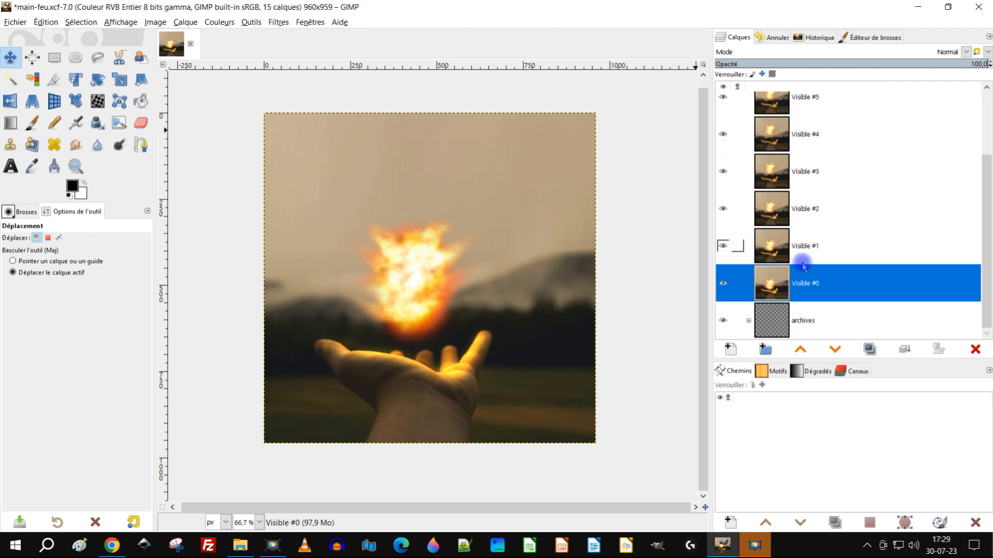
{"action": "left_click", "coordinate": [870, 349]}
{"action": "scroll", "coordinate": [881, 274], "scroll_direction": "down", "scroll_amount": 1}
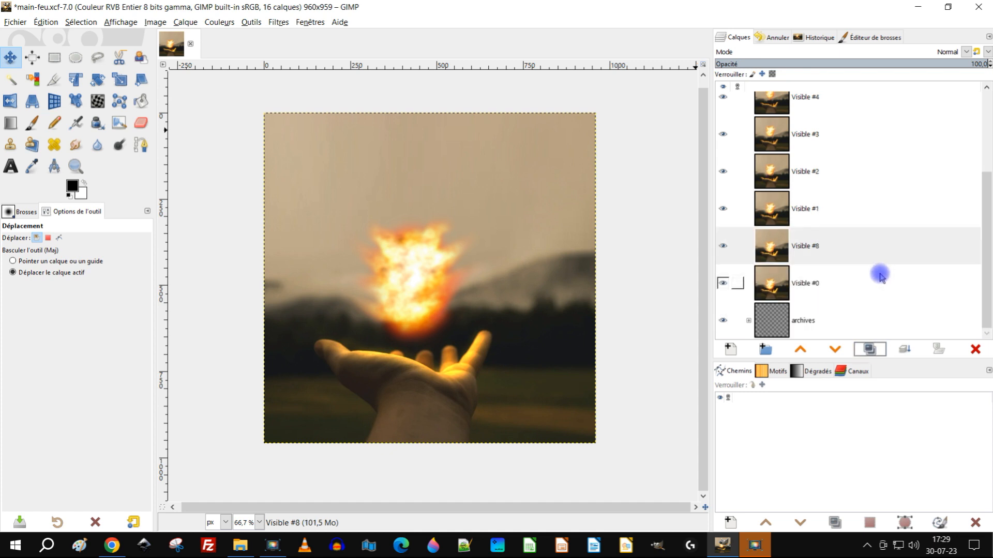
{"action": "left_click_drag", "start_coordinate": [782, 242], "coordinate": [812, 103]}
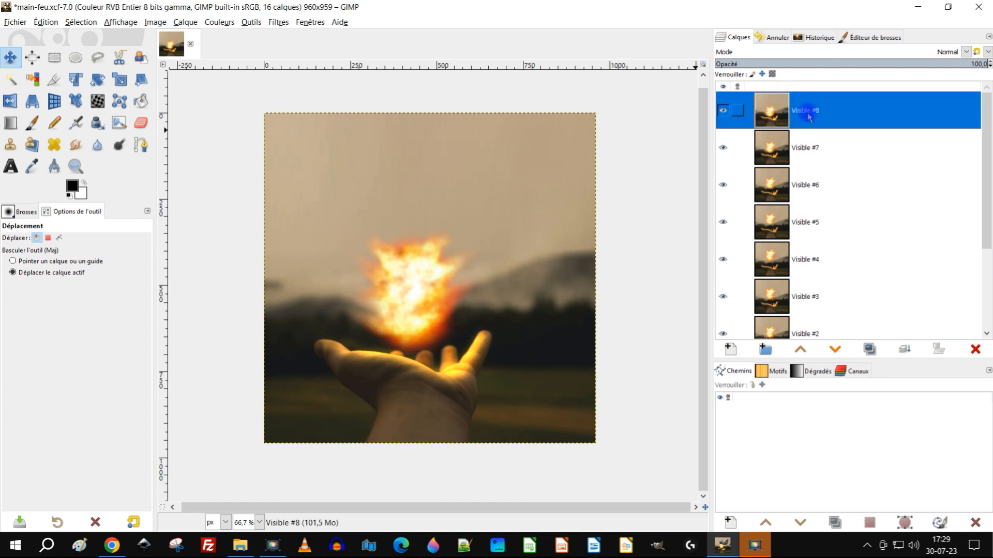
Step: Hide every layer and group except Visible #0
{"action": "scroll", "coordinate": [827, 174], "scroll_direction": "down", "scroll_amount": 4}
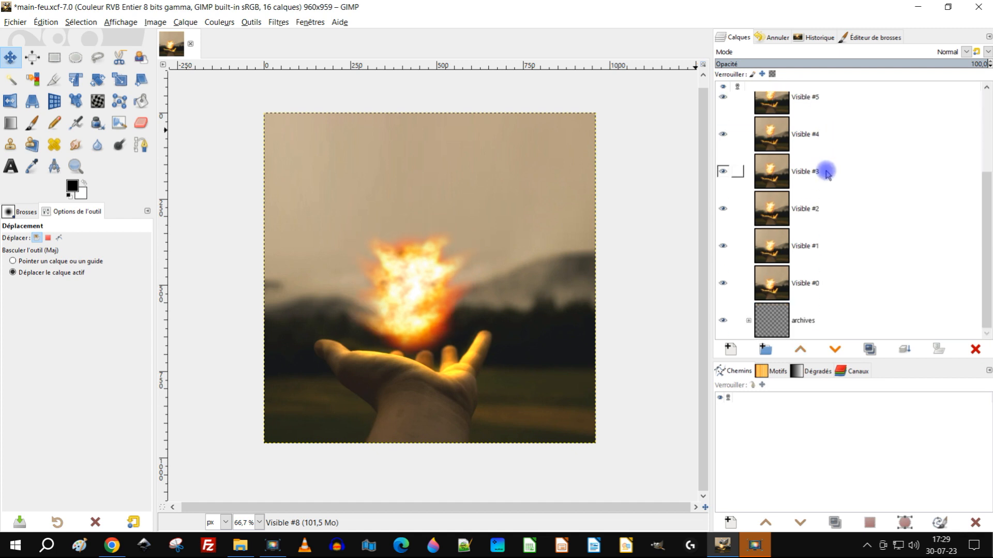
{"action": "left_click", "coordinate": [782, 325]}
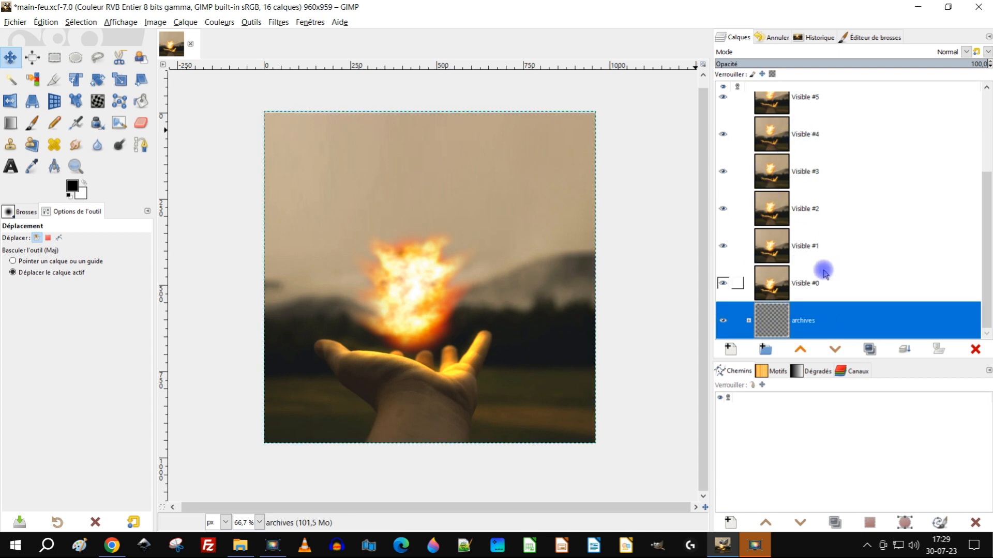
{"action": "scroll", "coordinate": [823, 270], "scroll_direction": "up", "scroll_amount": 4}
{"action": "scroll", "coordinate": [782, 165], "scroll_direction": "down", "scroll_amount": 4}
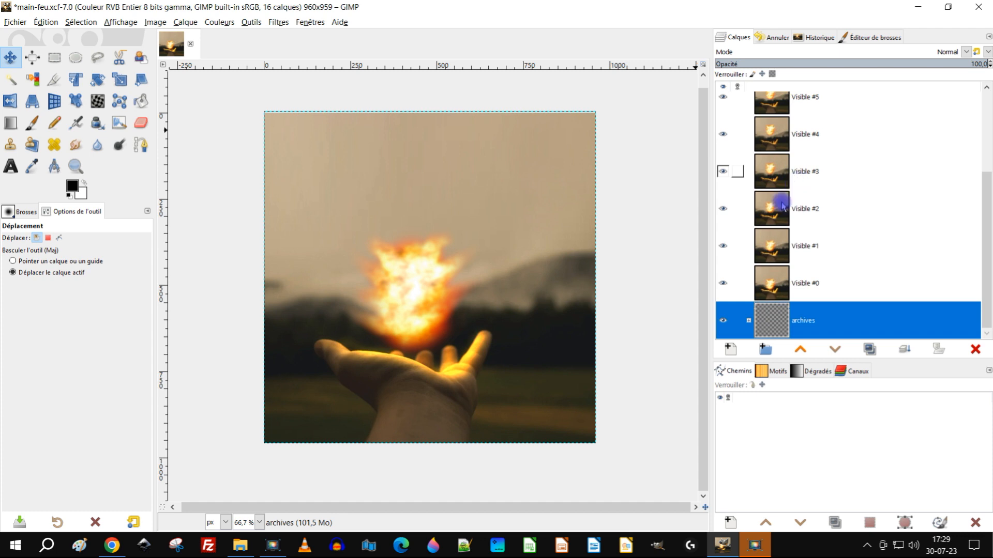
{"action": "left_click", "coordinate": [723, 283], "text": "shift"}
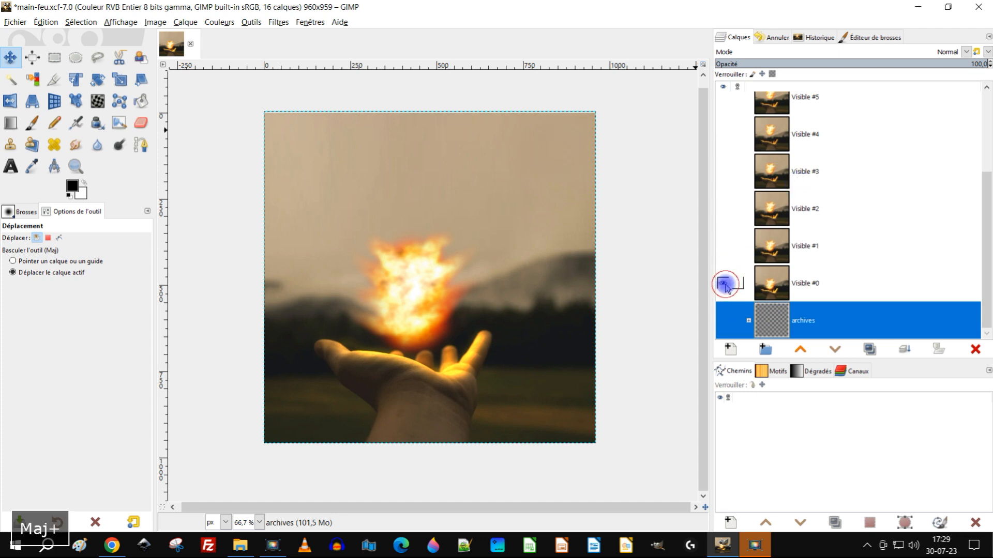
Step: Preview the rising fireball by showing Visible #1, #2 and #3 in turn, and hide them again
{"action": "left_click", "coordinate": [723, 247]}
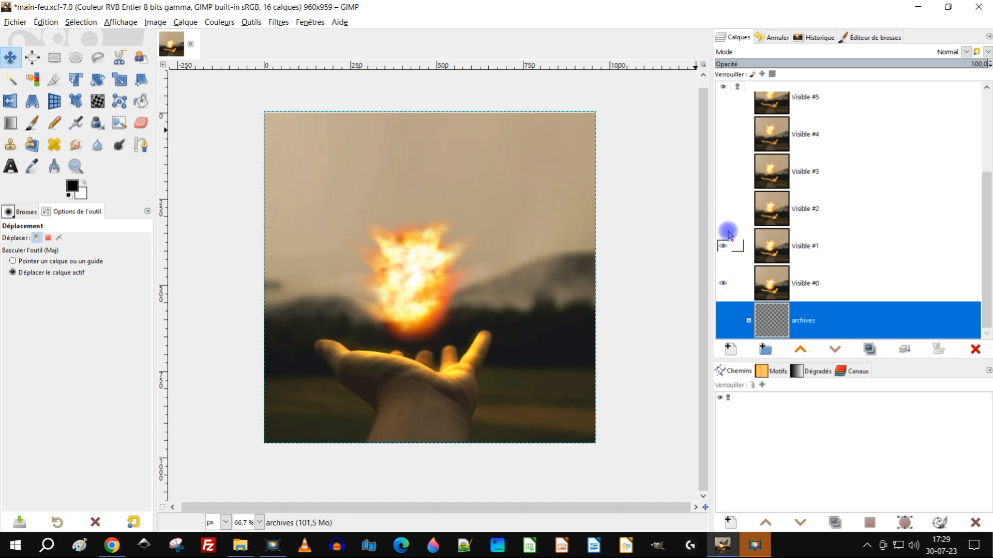
{"action": "left_click", "coordinate": [723, 209]}
{"action": "left_click", "coordinate": [722, 172]}
{"action": "left_click", "coordinate": [724, 209]}
{"action": "left_click", "coordinate": [723, 173]}
{"action": "left_click", "coordinate": [725, 241]}
{"action": "left_click", "coordinate": [722, 282]}
{"action": "left_click", "coordinate": [722, 283]}
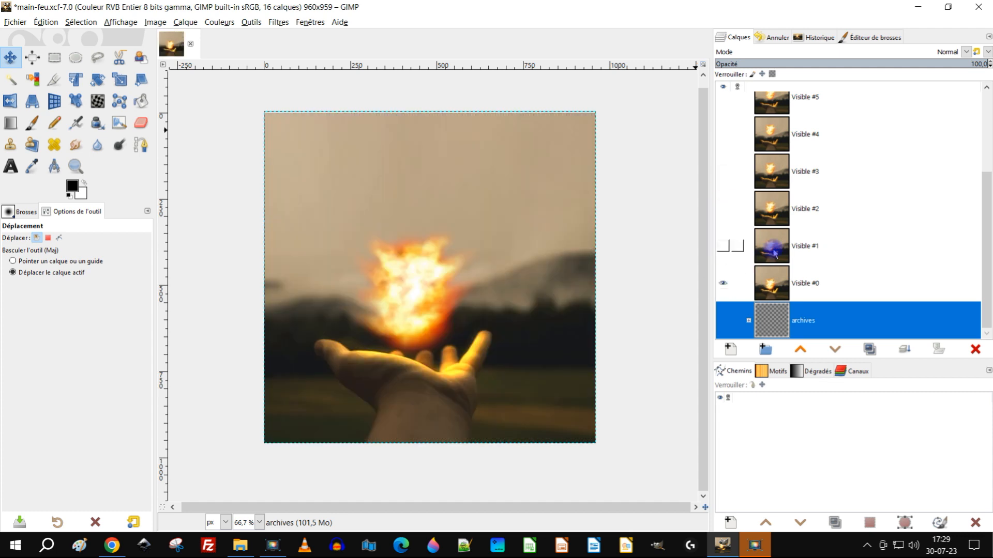
Step: Show and select the Visible #1 layer and set the Warp tool's size to 543.62
{"action": "left_click", "coordinate": [774, 253]}
{"action": "left_click", "coordinate": [722, 247]}
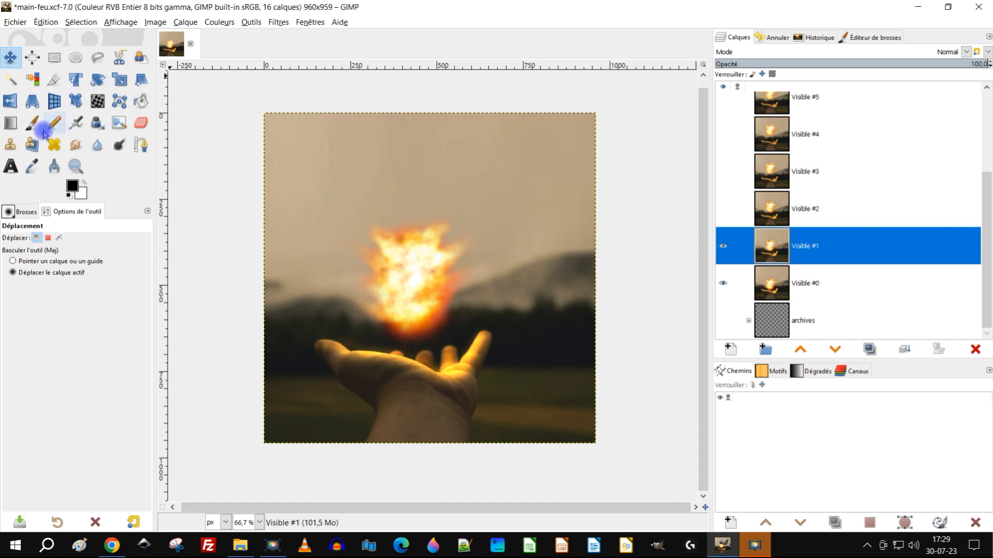
{"action": "left_click", "coordinate": [97, 98]}
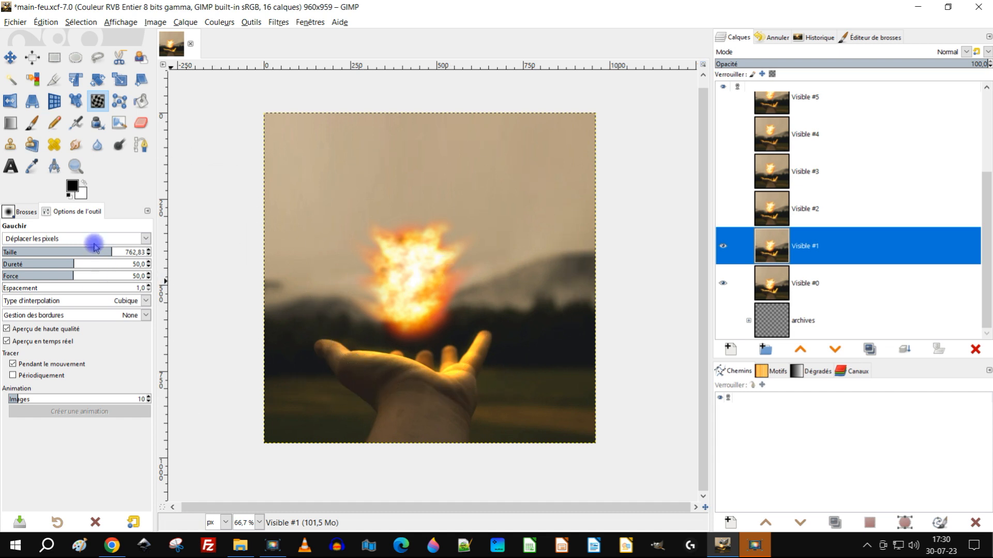
{"action": "left_click_drag", "start_coordinate": [91, 251], "coordinate": [86, 252]}
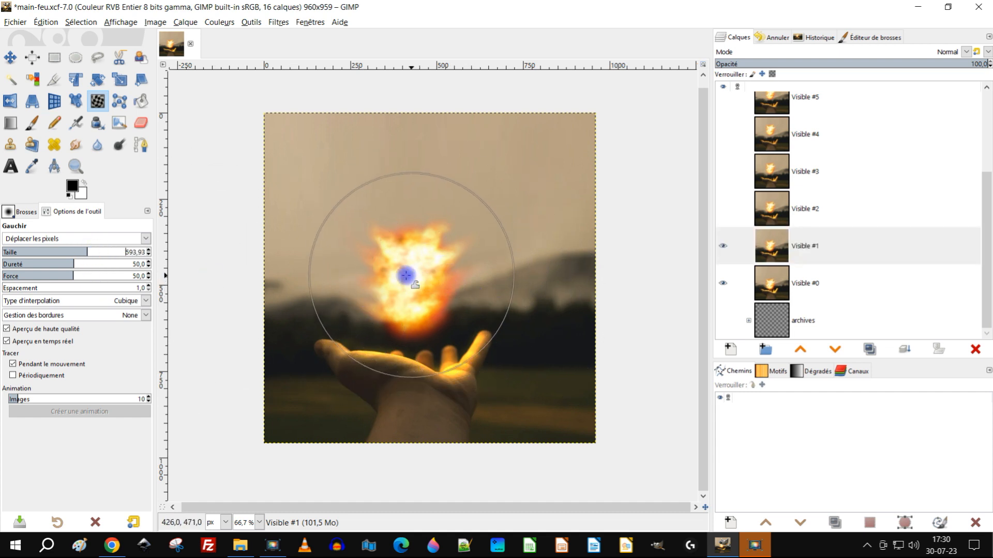
{"action": "left_click", "coordinate": [80, 252]}
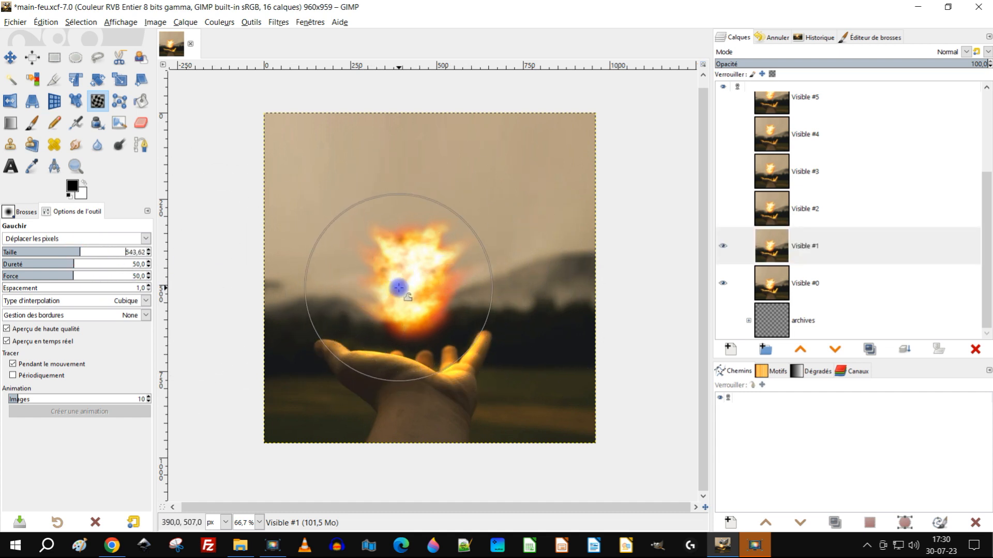
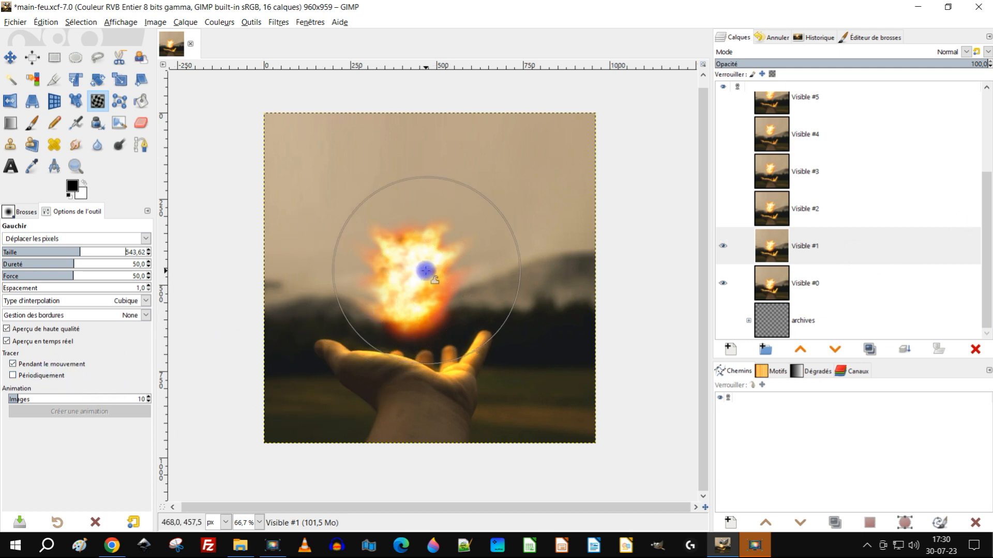
Step: Try warping the fireball's right side on the Visible #1 layer and set the Warp tool's size to 371.13
{"action": "mouse_move", "coordinate": [434, 274]}
{"action": "left_mouse_down"}
{"action": "mouse_move", "coordinate": [468, 267]}
{"action": "mouse_move", "coordinate": [490, 243]}
{"action": "mouse_move", "coordinate": [469, 257]}
{"action": "left_mouse_up"}
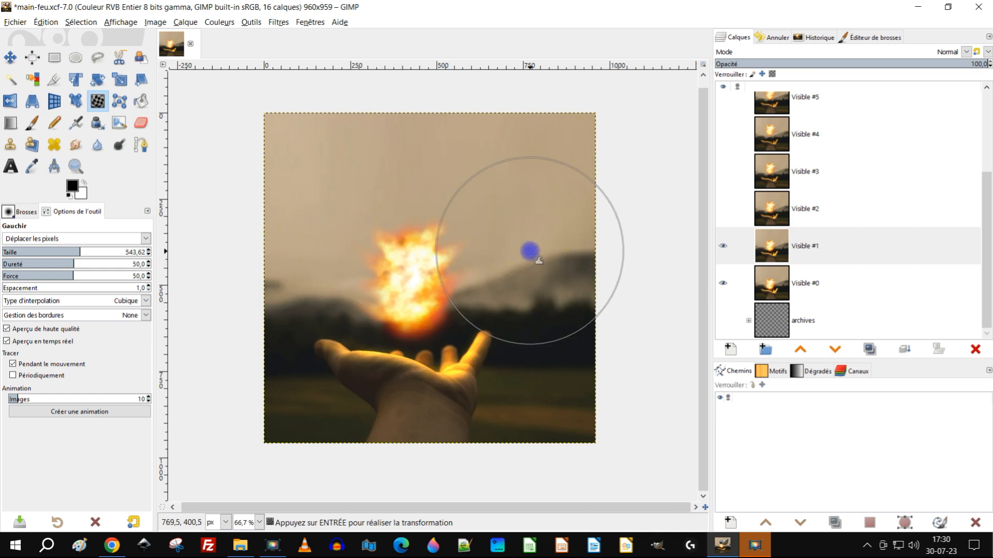
{"action": "left_click", "coordinate": [55, 254]}
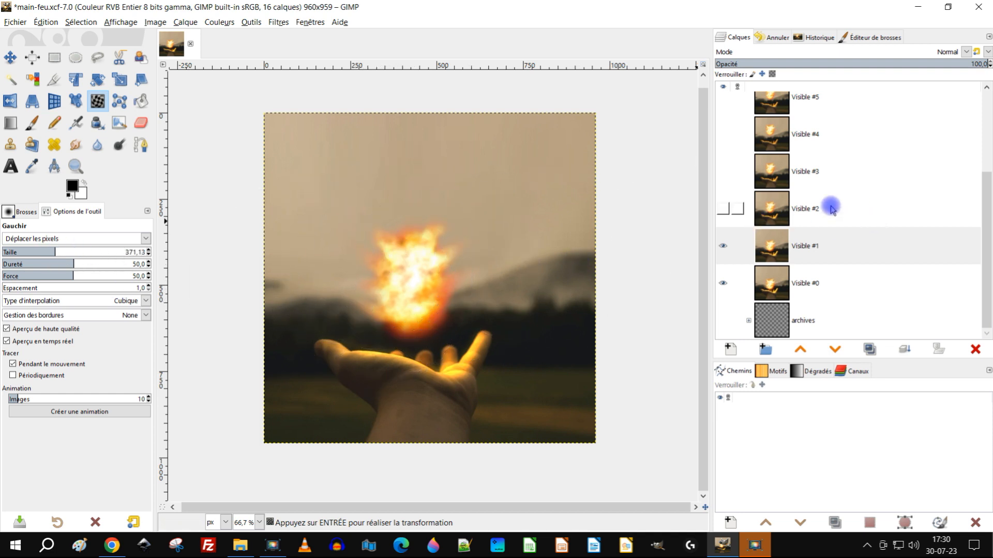
Step: Select the Visible #2 layer and toggle its visibility repeatedly to compare its fireball with the warped Visible #1
{"action": "left_click", "coordinate": [764, 212]}
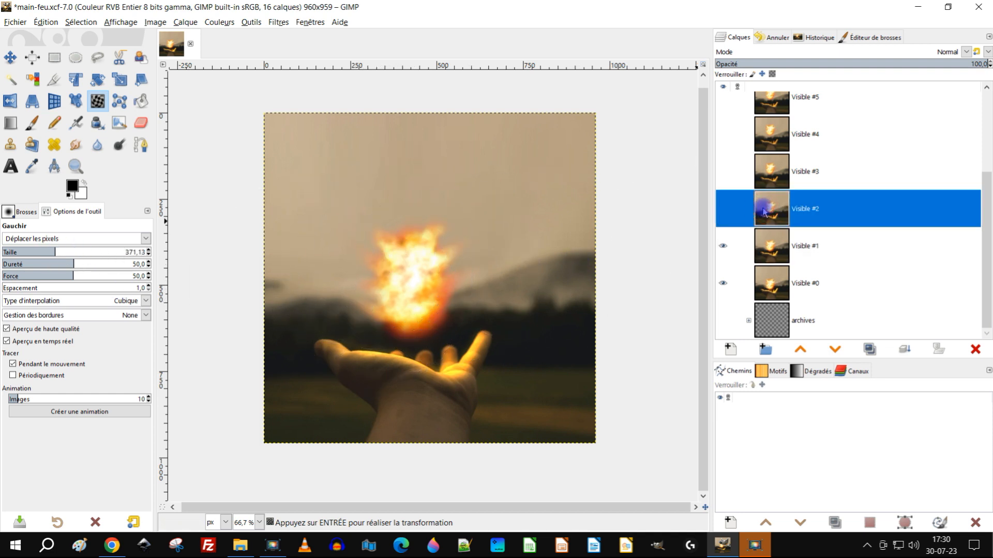
{"action": "left_click", "coordinate": [726, 211]}
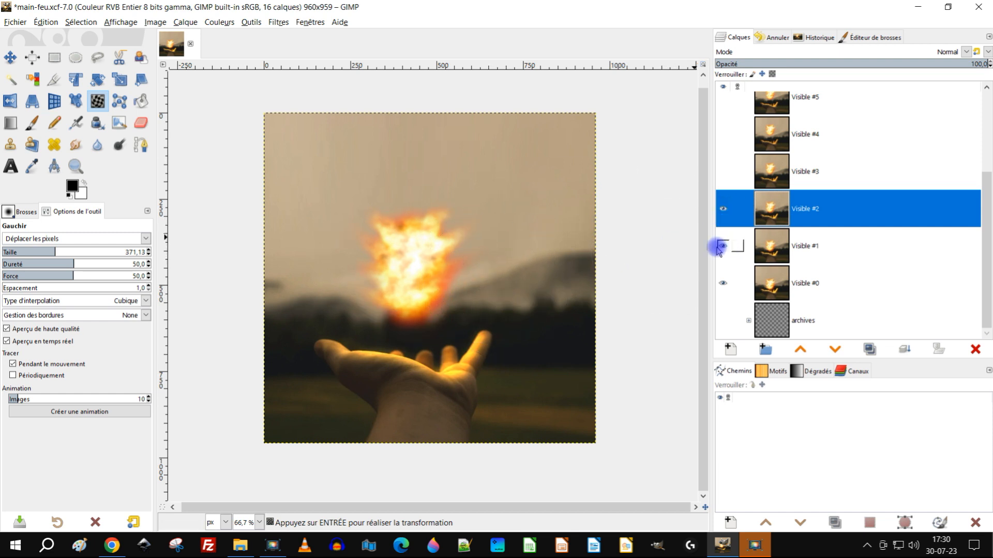
{"action": "left_click", "coordinate": [727, 210]}
{"action": "left_click", "coordinate": [726, 211]}
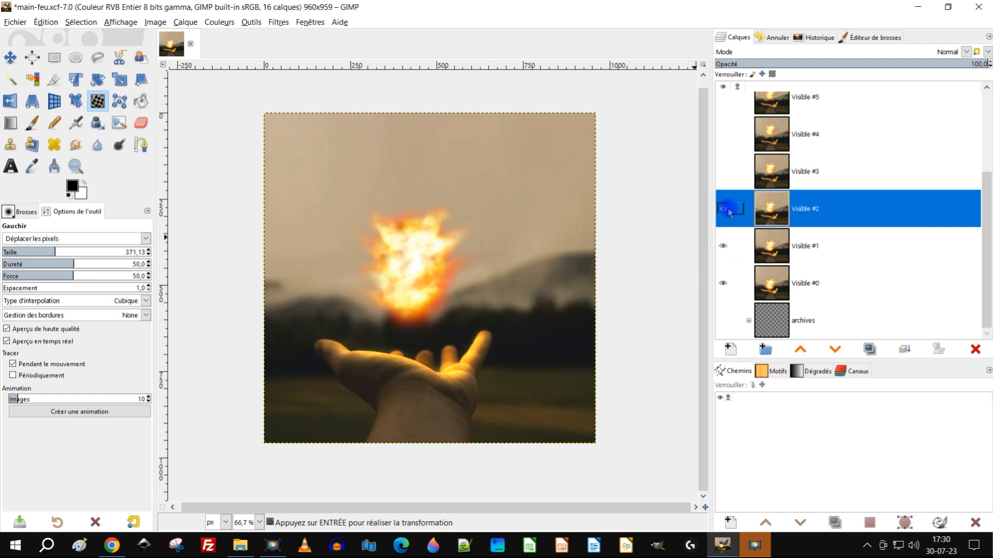
{"action": "left_click", "coordinate": [726, 210]}
{"action": "left_click", "coordinate": [727, 210]}
{"action": "left_click", "coordinate": [726, 211]}
{"action": "left_click", "coordinate": [726, 210]}
{"action": "left_click", "coordinate": [727, 210]}
{"action": "left_click", "coordinate": [726, 210]}
Step: Undo the fireball warp on the Visible #1 layer
{"action": "key", "text": "ctrl+z"}
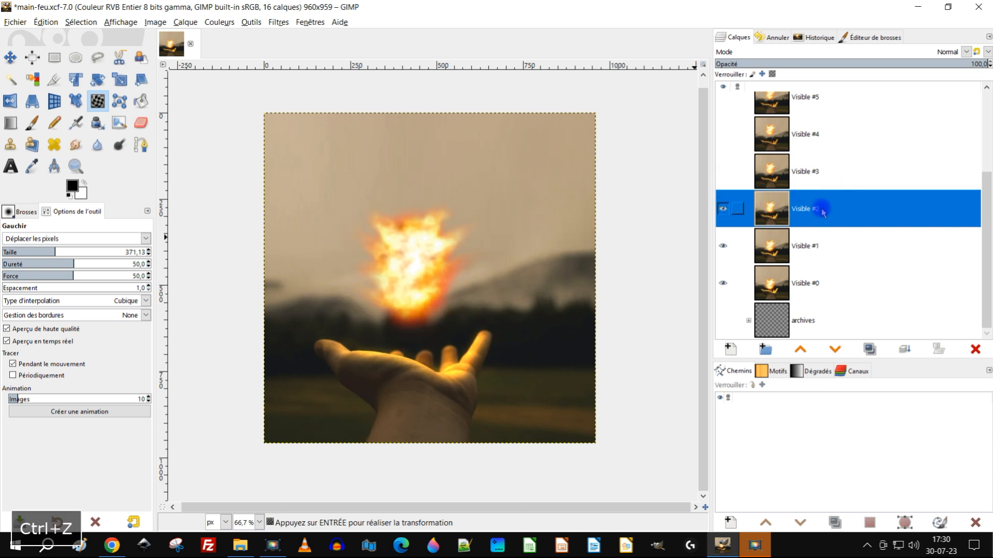
{"action": "key", "text": "ctrl+z"}
{"action": "key", "text": "ctrl+z"}
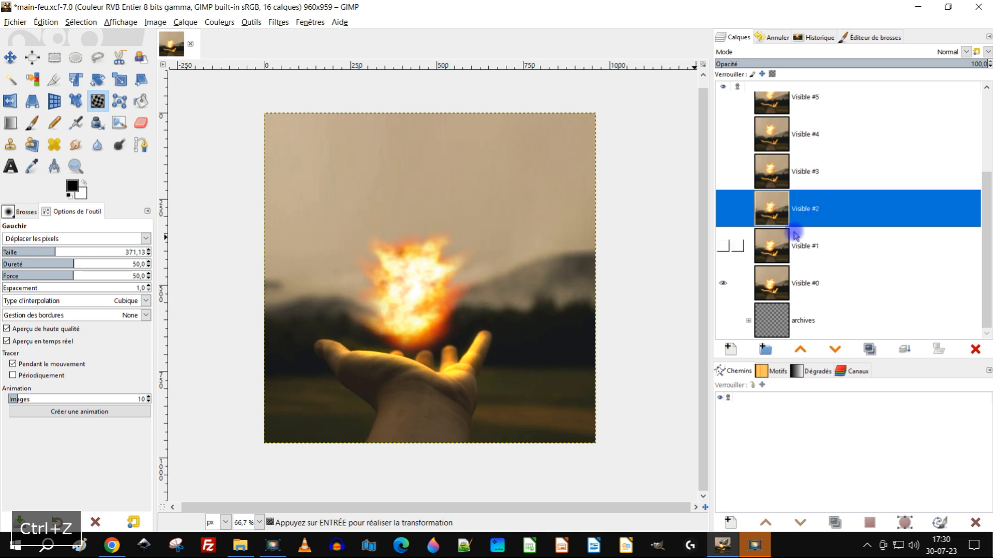
{"action": "key", "text": "ctrl+z"}
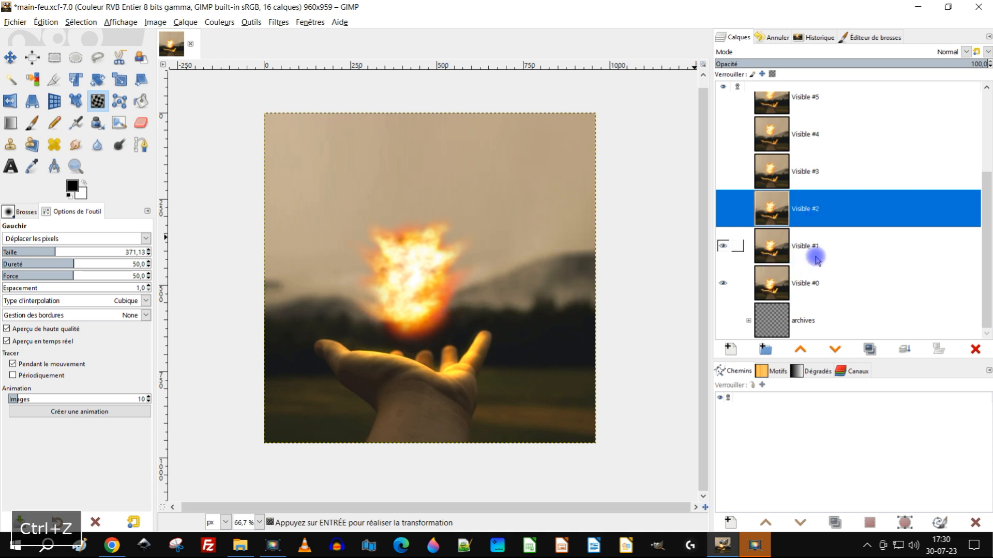
{"action": "key", "text": "ctrl+z"}
{"action": "key", "text": "ctrl+z"}
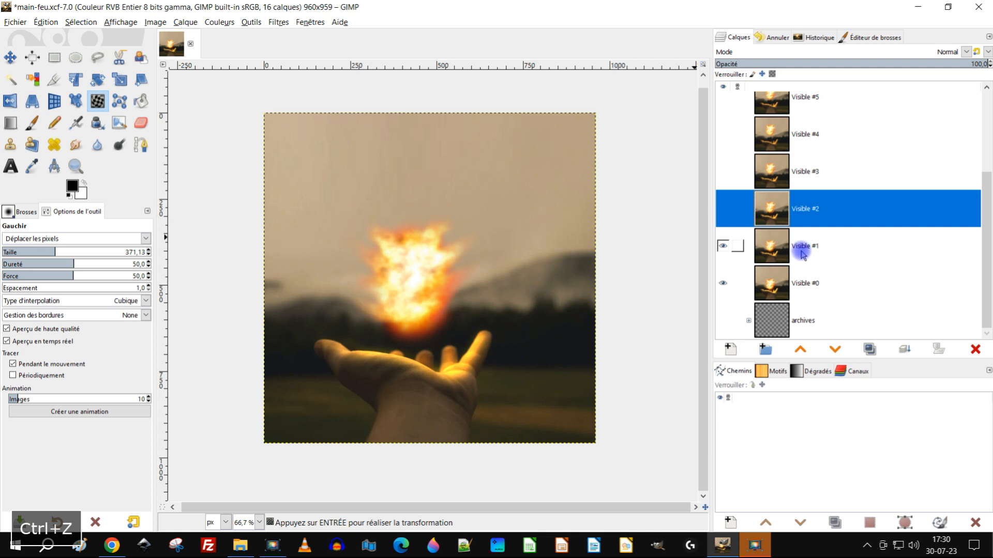
Step: Toggle Visible #2 and Visible #1 on and off to compare the fireball's shape between frames, leaving Visible #2 hidden
{"action": "left_click", "coordinate": [724, 209]}
{"action": "left_click", "coordinate": [724, 209]}
{"action": "left_click", "coordinate": [724, 209]}
{"action": "left_click", "coordinate": [724, 209]}
{"action": "left_click", "coordinate": [724, 209]}
{"action": "left_click", "coordinate": [723, 209]}
{"action": "left_click", "coordinate": [724, 209]}
{"action": "left_click", "coordinate": [724, 208]}
{"action": "left_click", "coordinate": [724, 209]}
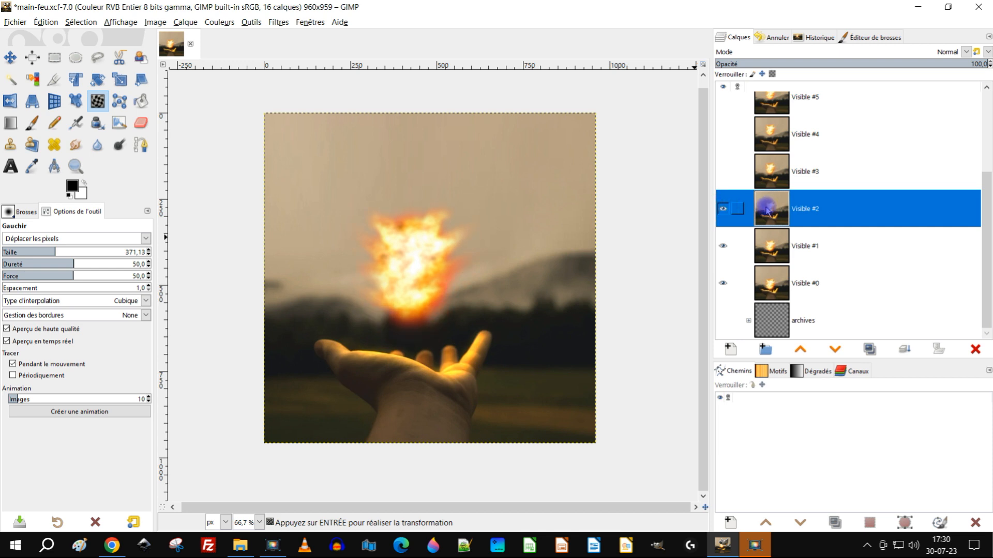
{"action": "left_click", "coordinate": [724, 210]}
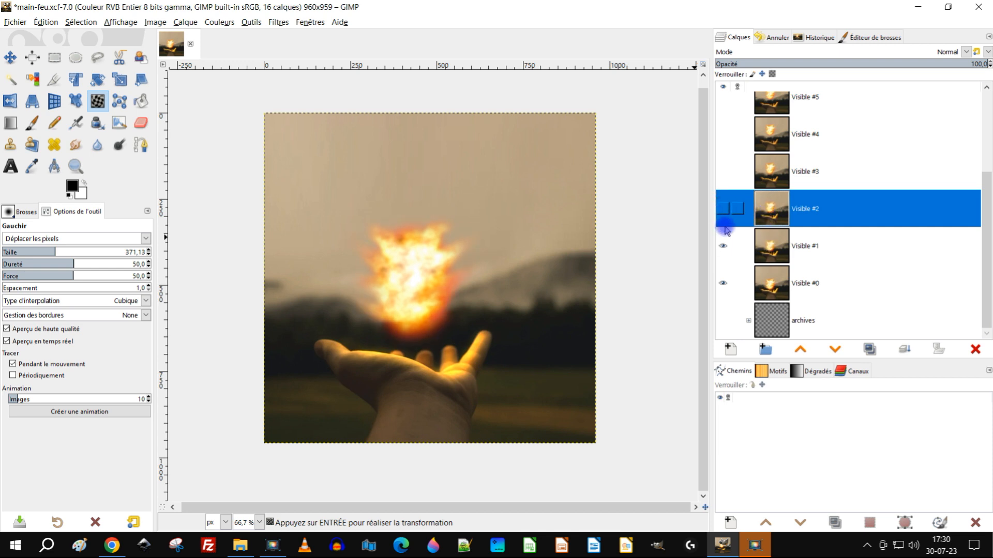
{"action": "left_click", "coordinate": [725, 247]}
{"action": "left_click", "coordinate": [724, 248]}
{"action": "left_click", "coordinate": [724, 246]}
{"action": "left_click", "coordinate": [724, 246]}
Step: Select the Visible #1 layer, set the Warp tool's size to 295.67 and warp the fireball's outline
{"action": "left_click", "coordinate": [770, 251]}
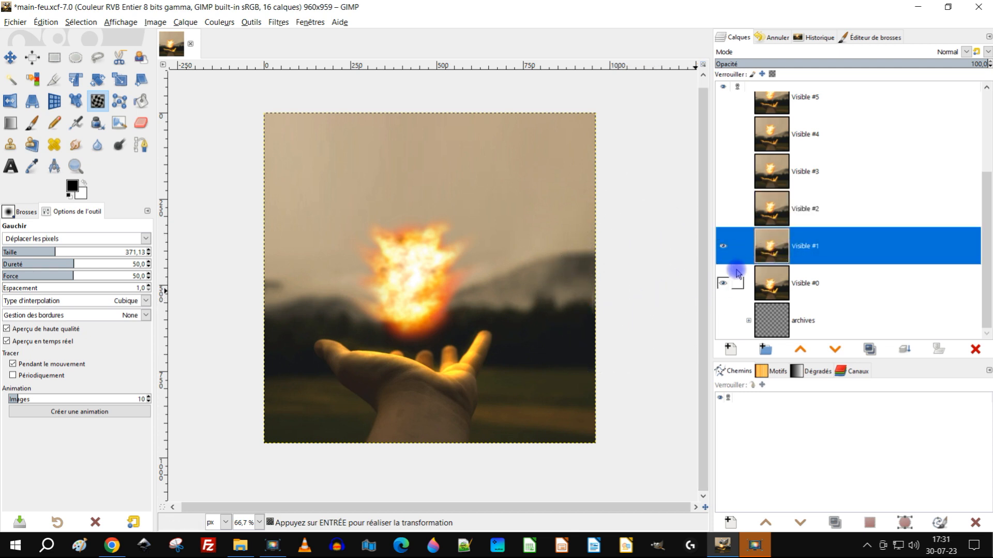
{"action": "scroll", "coordinate": [432, 284], "scroll_direction": "up", "scroll_amount": 2}
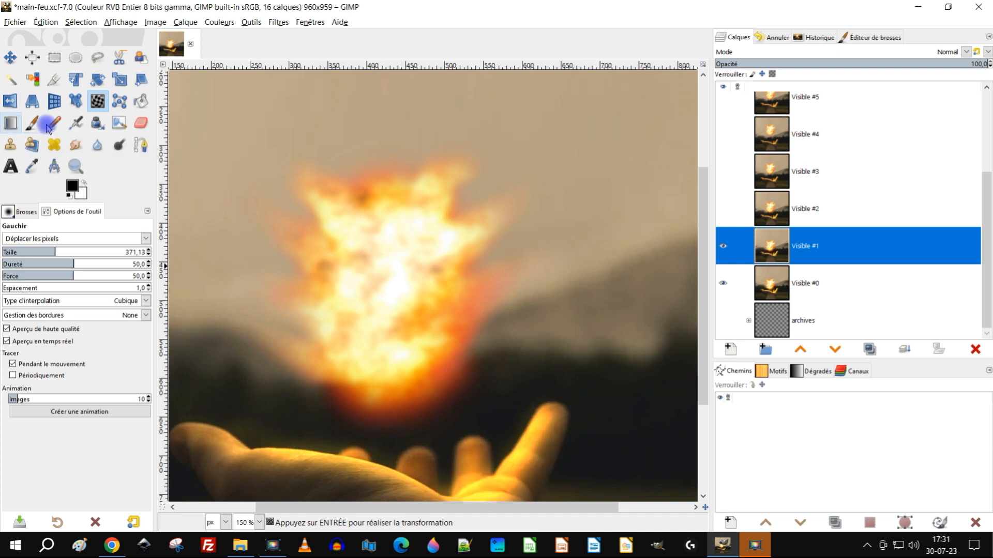
{"action": "left_click_drag", "start_coordinate": [52, 254], "coordinate": [47, 252]}
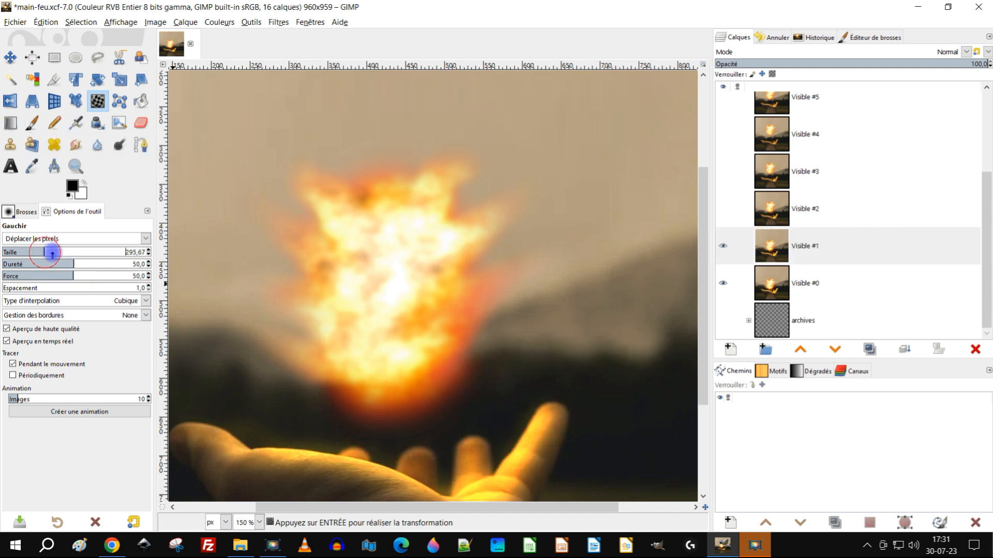
{"action": "mouse_move", "coordinate": [506, 170]}
{"action": "left_mouse_down"}
{"action": "mouse_move", "coordinate": [307, 198]}
{"action": "mouse_move", "coordinate": [345, 173]}
{"action": "mouse_move", "coordinate": [439, 168]}
{"action": "mouse_move", "coordinate": [476, 151]}
{"action": "mouse_move", "coordinate": [477, 174]}
{"action": "mouse_move", "coordinate": [401, 333]}
{"action": "mouse_move", "coordinate": [379, 335]}
{"action": "mouse_move", "coordinate": [354, 327]}
{"action": "left_mouse_up"}
{"action": "scroll", "coordinate": [354, 327], "scroll_direction": "up", "scroll_amount": 2}
{"action": "scroll", "coordinate": [355, 327], "scroll_direction": "down", "scroll_amount": 1}
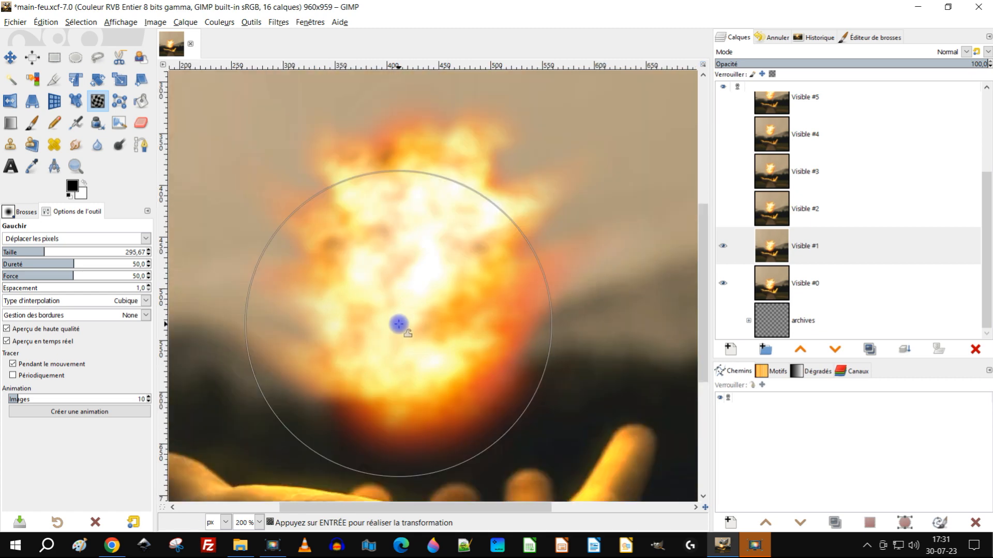
Step: Warp the flame edges and core on Visible #1 further, reducing the Warp size to 195.05 and then 105.21
{"action": "left_click", "coordinate": [30, 252]}
{"action": "scroll", "coordinate": [326, 299], "scroll_direction": "down", "scroll_amount": 3}
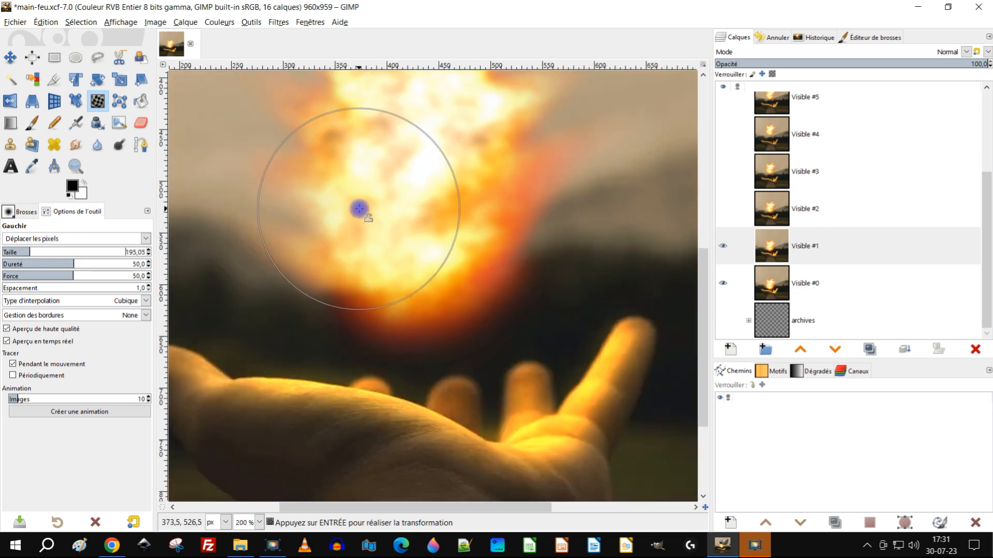
{"action": "scroll", "coordinate": [364, 199], "scroll_direction": "up", "scroll_amount": 1}
{"action": "mouse_move", "coordinate": [282, 202]}
{"action": "left_mouse_down"}
{"action": "mouse_move", "coordinate": [331, 195]}
{"action": "mouse_move", "coordinate": [326, 206]}
{"action": "mouse_move", "coordinate": [270, 212]}
{"action": "mouse_move", "coordinate": [368, 212]}
{"action": "left_mouse_up"}
{"action": "mouse_move", "coordinate": [525, 184]}
{"action": "left_mouse_down"}
{"action": "mouse_move", "coordinate": [571, 186]}
{"action": "mouse_move", "coordinate": [582, 153]}
{"action": "mouse_move", "coordinate": [621, 149]}
{"action": "left_mouse_up"}
{"action": "mouse_move", "coordinate": [465, 148]}
{"action": "left_mouse_down"}
{"action": "mouse_move", "coordinate": [266, 157]}
{"action": "mouse_move", "coordinate": [435, 246]}
{"action": "left_mouse_up"}
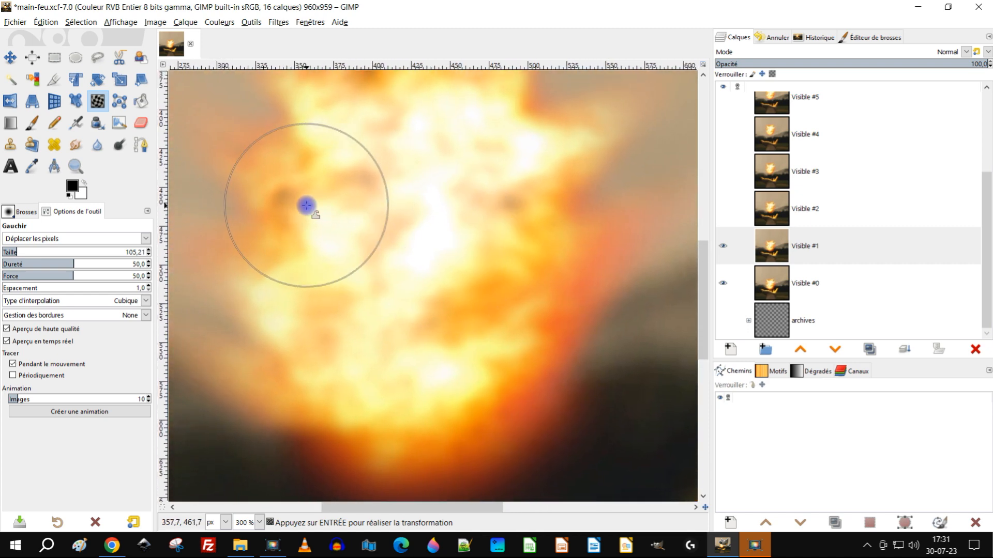
Step: Refine the flame tips and lower part of the Visible #1 fireball with Warp strokes at size 105.21
{"action": "scroll", "coordinate": [436, 228], "scroll_direction": "down", "scroll_amount": 4}
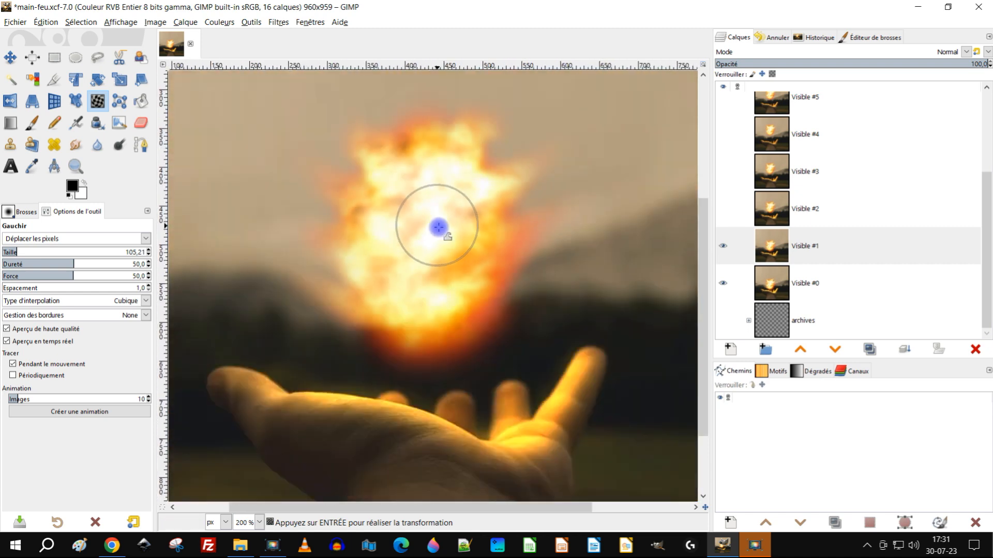
{"action": "scroll", "coordinate": [461, 213], "scroll_direction": "up", "scroll_amount": 3}
{"action": "scroll", "coordinate": [440, 203], "scroll_direction": "up", "scroll_amount": 2}
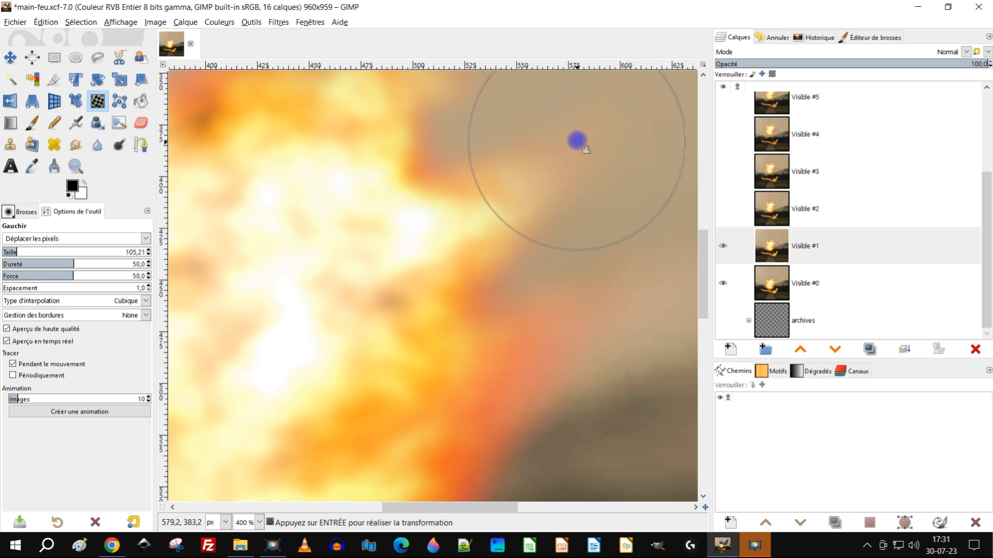
{"action": "scroll", "coordinate": [425, 203], "scroll_direction": "down", "scroll_amount": 4}
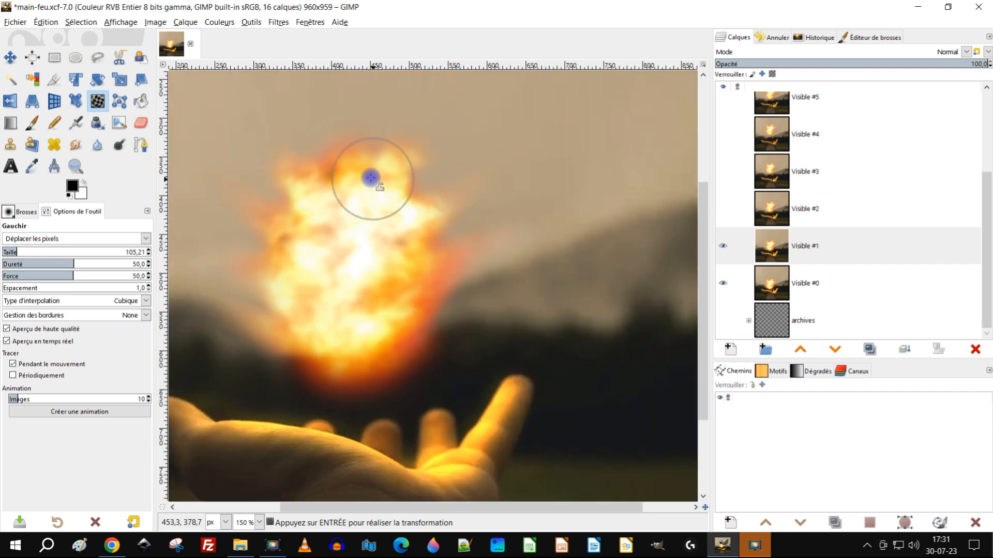
{"action": "scroll", "coordinate": [375, 177], "scroll_direction": "up", "scroll_amount": 4}
{"action": "scroll", "coordinate": [332, 217], "scroll_direction": "down", "scroll_amount": 4}
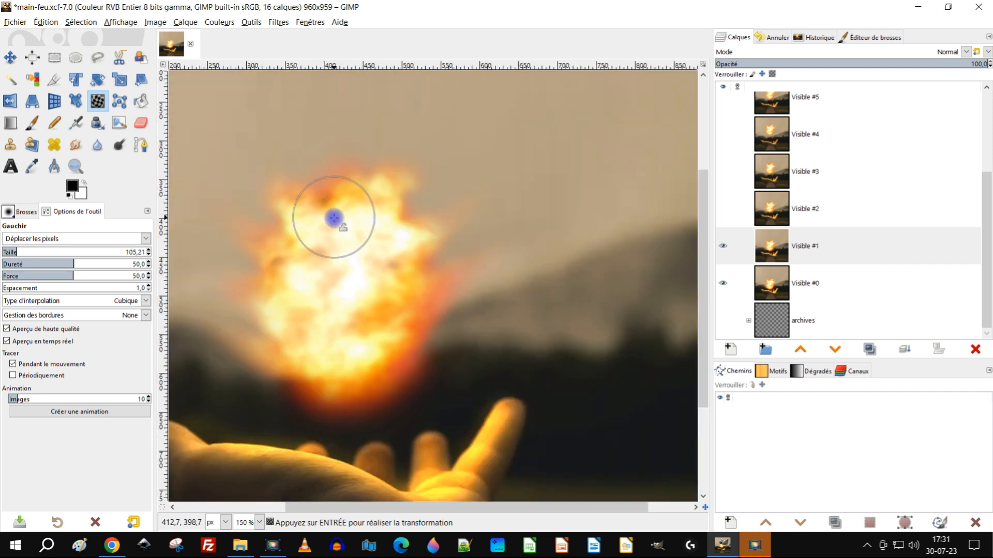
{"action": "scroll", "coordinate": [337, 296], "scroll_direction": "up", "scroll_amount": 3}
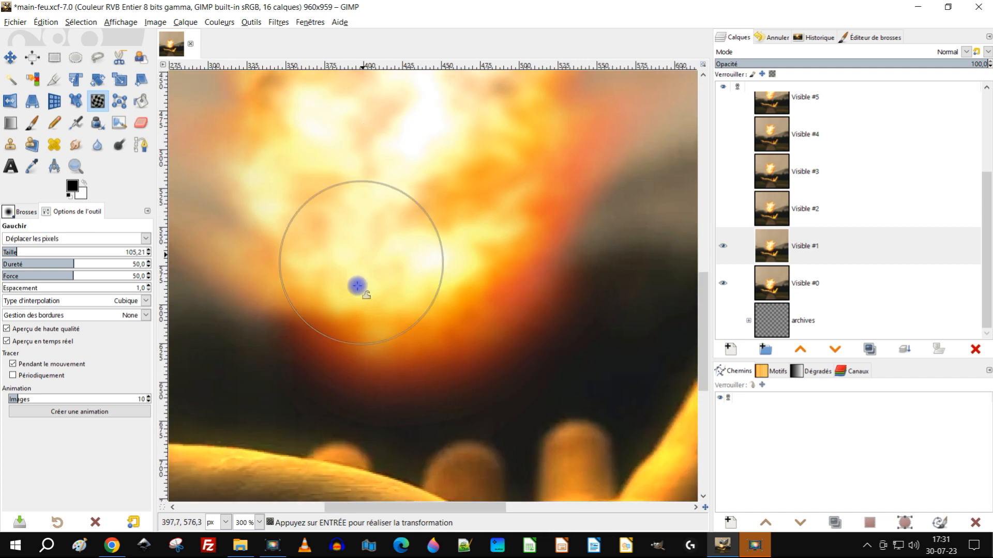
{"action": "mouse_move", "coordinate": [357, 286]}
{"action": "left_mouse_down"}
{"action": "mouse_move", "coordinate": [357, 309]}
{"action": "mouse_move", "coordinate": [384, 274]}
{"action": "mouse_move", "coordinate": [414, 297]}
{"action": "mouse_move", "coordinate": [441, 282]}
{"action": "left_mouse_up"}
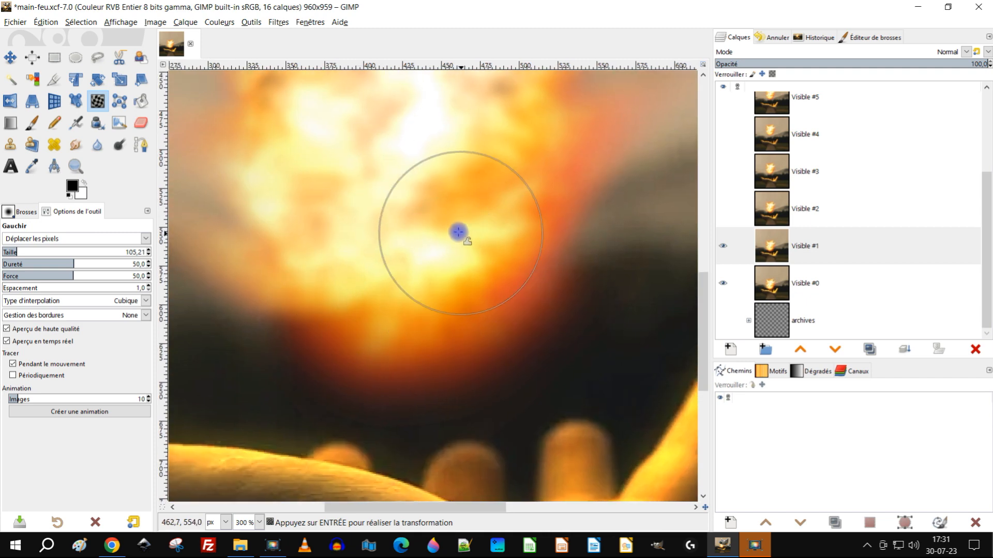
{"action": "scroll", "coordinate": [458, 232], "scroll_direction": "down", "scroll_amount": 4}
{"action": "scroll", "coordinate": [455, 215], "scroll_direction": "up", "scroll_amount": 3}
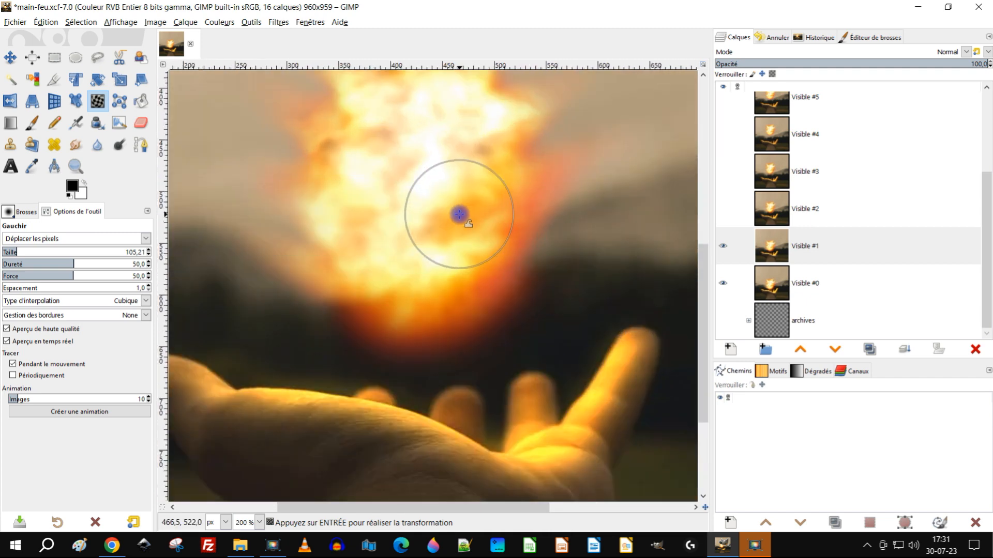
Step: Show the Visible #2 layer and set the Warp tool's size to 238.17, undoing the stray warp stroke
{"action": "left_click", "coordinate": [723, 210]}
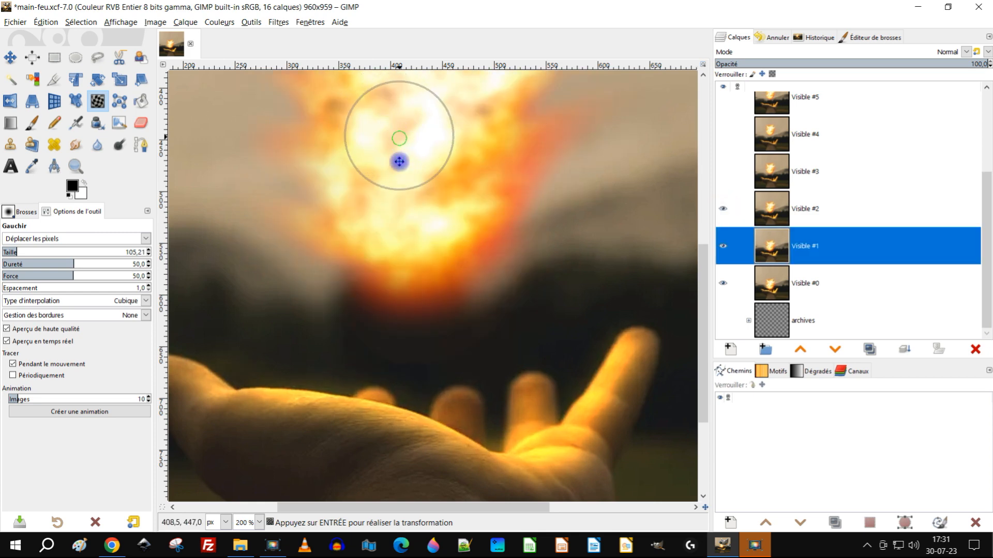
{"action": "left_click_drag", "start_coordinate": [400, 161], "coordinate": [391, 244]}
{"action": "scroll", "coordinate": [510, 211], "scroll_direction": "down", "scroll_amount": 3}
{"action": "scroll", "coordinate": [476, 228], "scroll_direction": "up", "scroll_amount": 2}
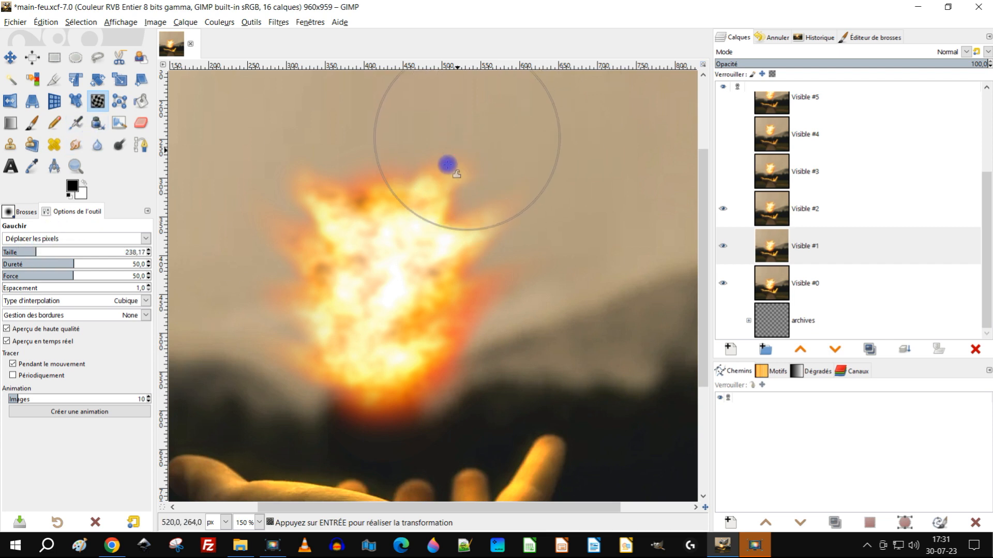
{"action": "key", "text": "ctrl+z"}
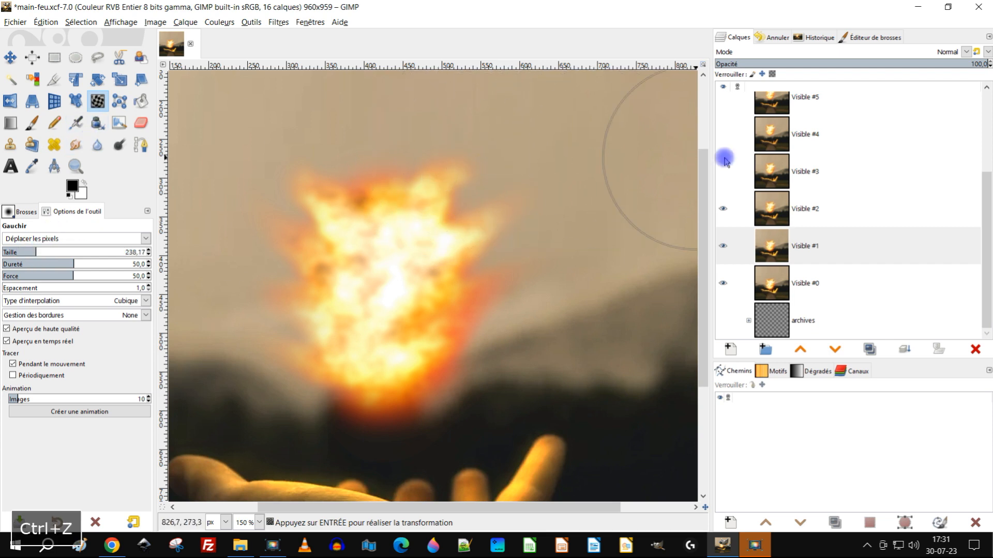
Step: Select the Visible #2 layer and warp the upper part and sides of its fireball at size 238.17
{"action": "left_click", "coordinate": [796, 222]}
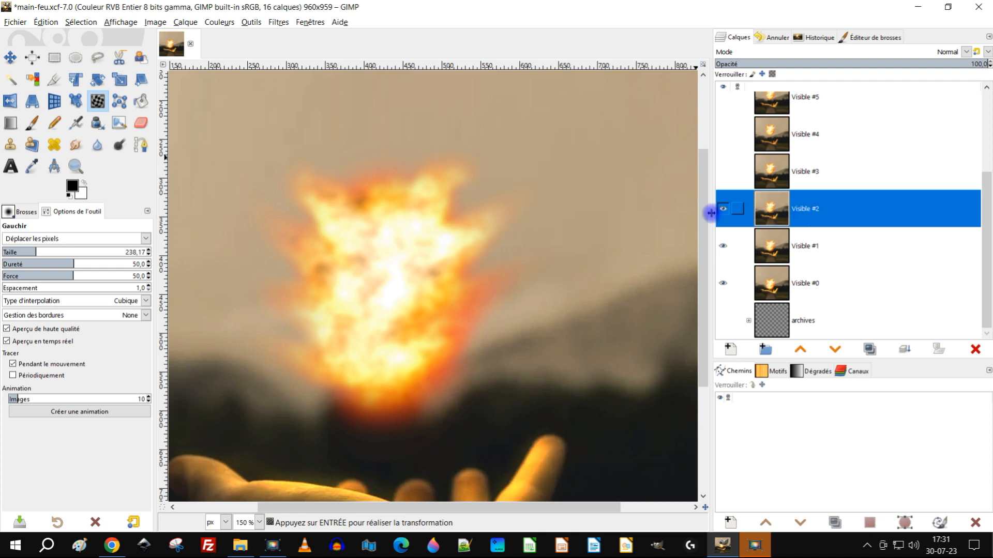
{"action": "scroll", "coordinate": [434, 176], "scroll_direction": "up", "scroll_amount": 3}
{"action": "left_click_drag", "start_coordinate": [451, 244], "coordinate": [425, 284]}
{"action": "left_click_drag", "start_coordinate": [307, 274], "coordinate": [328, 301]}
{"action": "left_click_drag", "start_coordinate": [394, 195], "coordinate": [396, 224]}
{"action": "scroll", "coordinate": [437, 275], "scroll_direction": "down", "scroll_amount": 1}
{"action": "scroll", "coordinate": [414, 260], "scroll_direction": "down", "scroll_amount": 1}
{"action": "scroll", "coordinate": [415, 303], "scroll_direction": "up", "scroll_amount": 4}
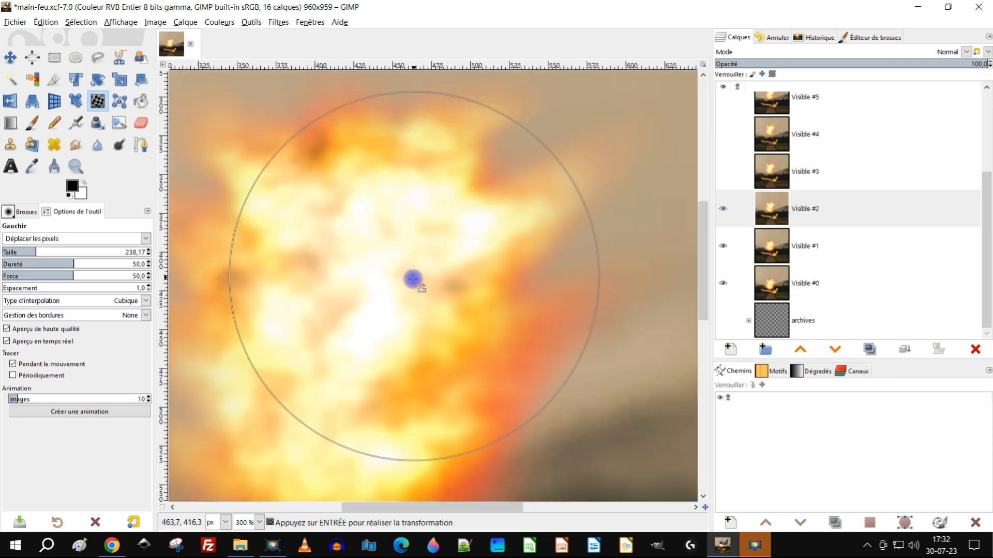
Step: Set the Warp tool's size to 151.93 and reshape the side flames and body of the Visible #2 fireball
{"action": "scroll", "coordinate": [406, 297], "scroll_direction": "up", "scroll_amount": 1}
{"action": "scroll", "coordinate": [282, 288], "scroll_direction": "down", "scroll_amount": 2}
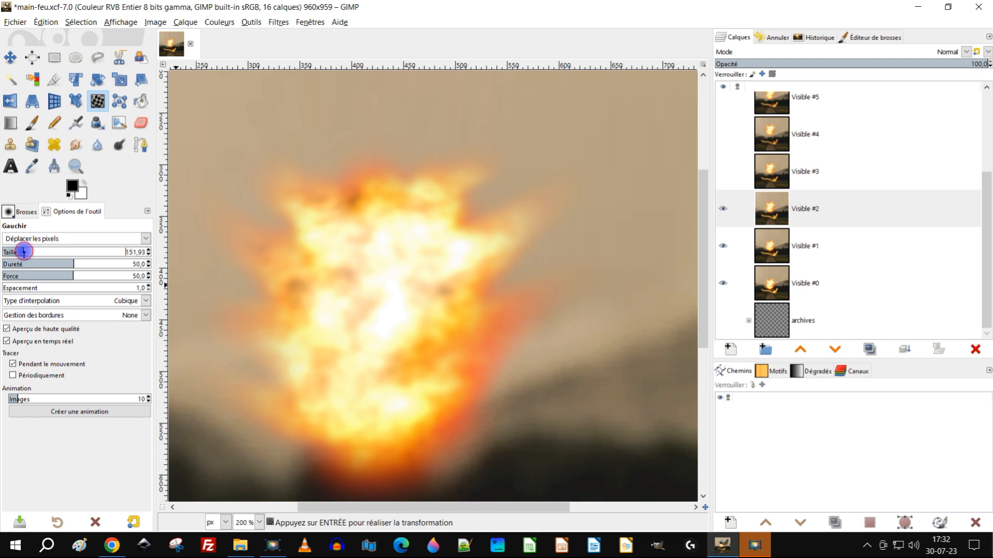
{"action": "mouse_move", "coordinate": [495, 251]}
{"action": "left_mouse_down"}
{"action": "mouse_move", "coordinate": [456, 257]}
{"action": "mouse_move", "coordinate": [290, 254]}
{"action": "mouse_move", "coordinate": [331, 277]}
{"action": "mouse_move", "coordinate": [342, 378]}
{"action": "mouse_move", "coordinate": [362, 356]}
{"action": "mouse_move", "coordinate": [404, 369]}
{"action": "mouse_move", "coordinate": [396, 343]}
{"action": "mouse_move", "coordinate": [361, 403]}
{"action": "left_mouse_up"}
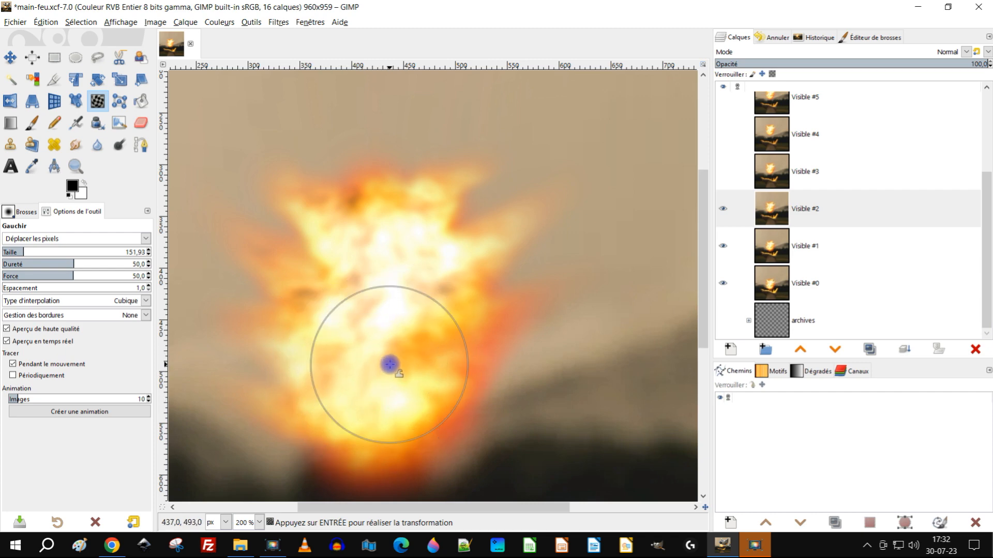
{"action": "scroll", "coordinate": [402, 339], "scroll_direction": "down", "scroll_amount": 2}
{"action": "scroll", "coordinate": [385, 326], "scroll_direction": "up", "scroll_amount": 1}
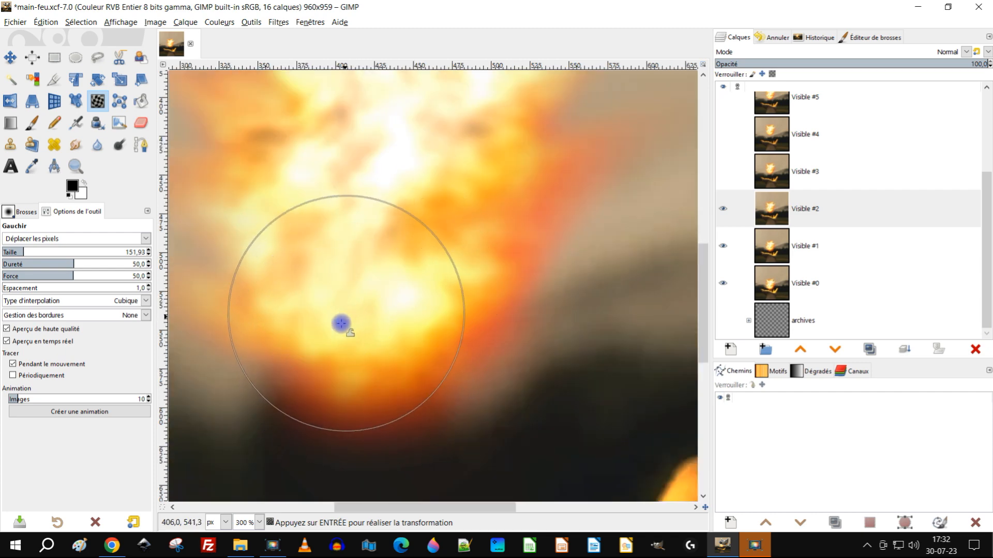
Step: Set the Warp tool's size to 105.21 and warp the lower part and right edge of the Visible #2 fireball
{"action": "scroll", "coordinate": [338, 341], "scroll_direction": "up", "scroll_amount": 1}
{"action": "mouse_move", "coordinate": [225, 345]}
{"action": "left_mouse_down"}
{"action": "mouse_move", "coordinate": [288, 363]}
{"action": "mouse_move", "coordinate": [339, 326]}
{"action": "mouse_move", "coordinate": [307, 356]}
{"action": "mouse_move", "coordinate": [417, 334]}
{"action": "mouse_move", "coordinate": [478, 391]}
{"action": "mouse_move", "coordinate": [483, 307]}
{"action": "mouse_move", "coordinate": [528, 275]}
{"action": "left_mouse_up"}
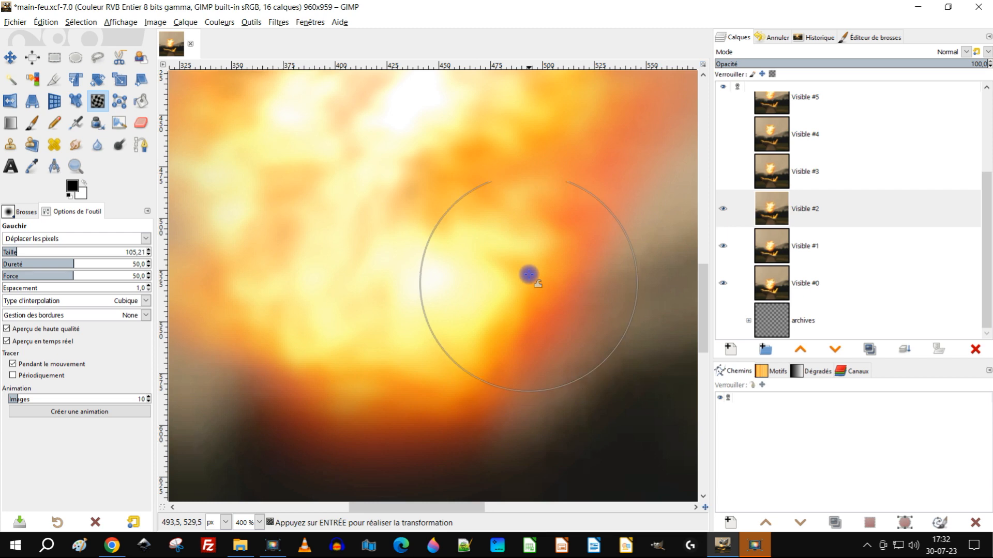
{"action": "scroll", "coordinate": [528, 275], "scroll_direction": "down", "scroll_amount": 4}
{"action": "scroll", "coordinate": [511, 235], "scroll_direction": "up", "scroll_amount": 3}
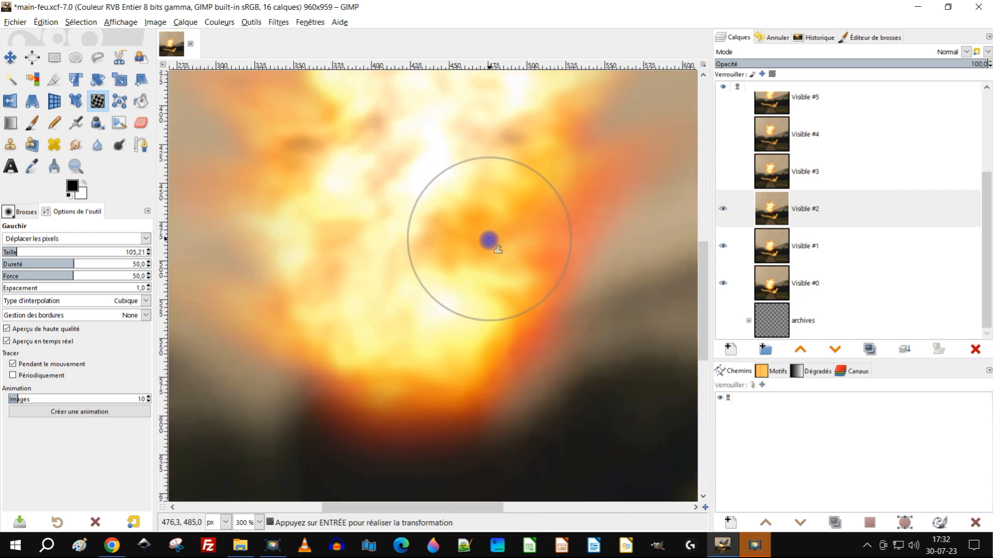
{"action": "left_click_drag", "start_coordinate": [522, 200], "coordinate": [476, 239]}
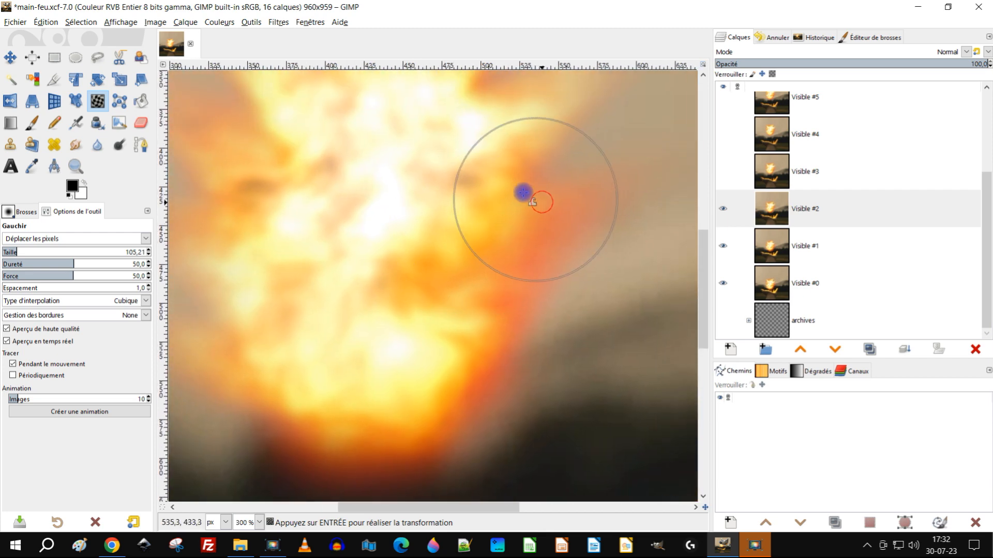
{"action": "left_click_drag", "start_coordinate": [523, 193], "coordinate": [543, 180]}
Step: Show and select the Visible #3 layer, set the Warp tool's size to 198.64, and warp the upper flames of its fireball
{"action": "left_click", "coordinate": [723, 173]}
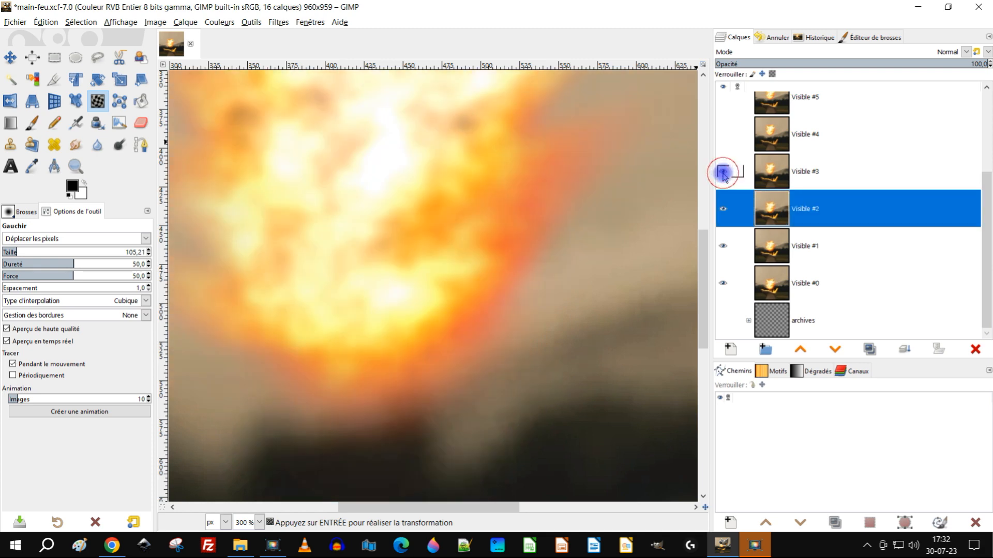
{"action": "left_click", "coordinate": [785, 174]}
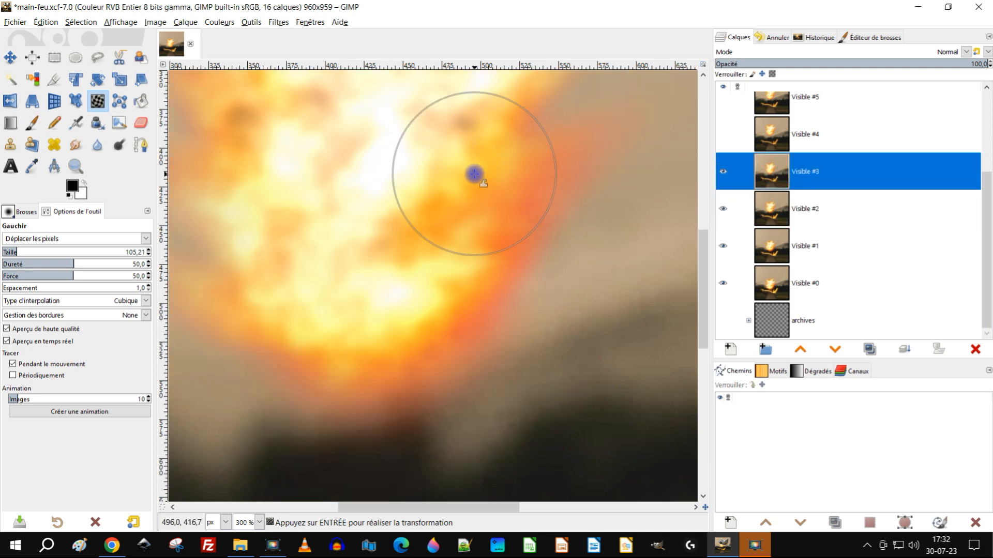
{"action": "scroll", "coordinate": [486, 259], "scroll_direction": "down", "scroll_amount": 1}
{"action": "scroll", "coordinate": [512, 185], "scroll_direction": "down", "scroll_amount": 1}
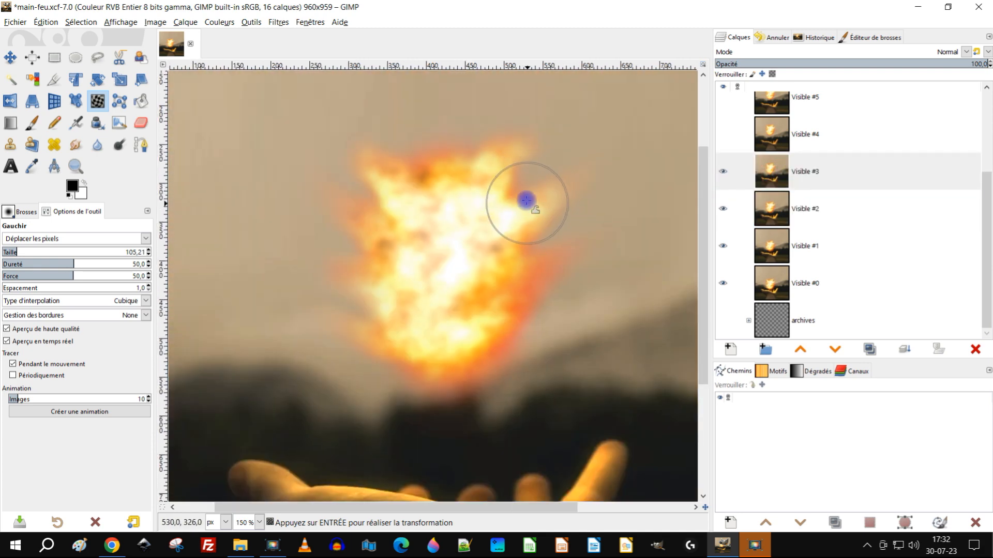
{"action": "scroll", "coordinate": [527, 203], "scroll_direction": "down", "scroll_amount": 1}
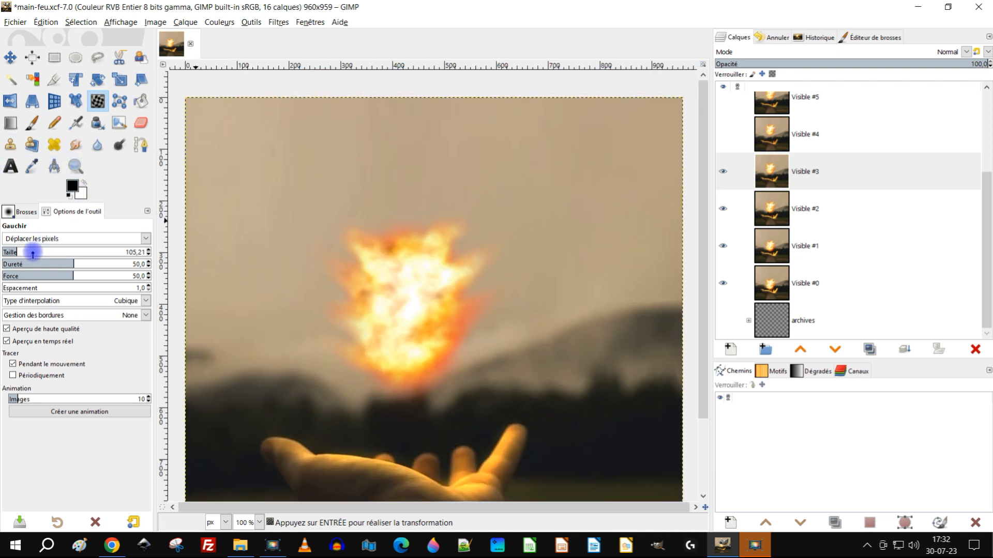
{"action": "mouse_move", "coordinate": [231, 202]}
{"action": "left_mouse_down"}
{"action": "mouse_move", "coordinate": [335, 197]}
{"action": "mouse_move", "coordinate": [348, 240]}
{"action": "mouse_move", "coordinate": [385, 246]}
{"action": "left_mouse_up"}
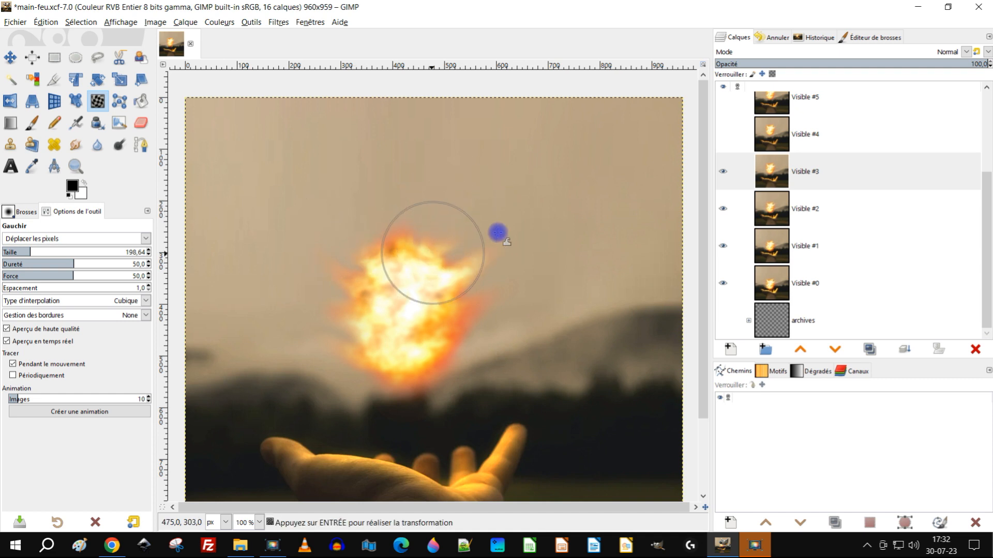
{"action": "left_click_drag", "start_coordinate": [497, 235], "coordinate": [433, 279]}
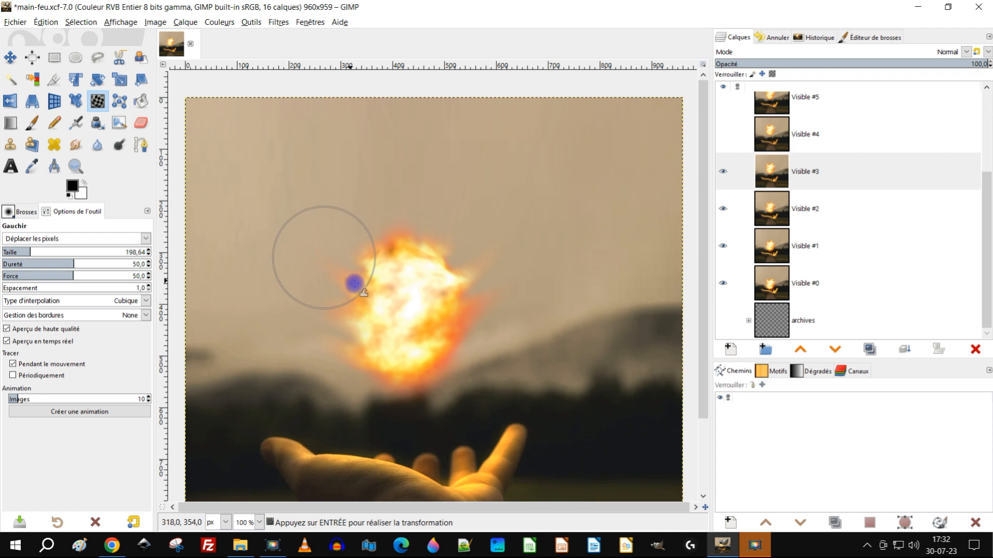
Step: Warp the left flames and lower-left edge of the Visible #3 fireball at size 198.64
{"action": "scroll", "coordinate": [402, 322], "scroll_direction": "up", "scroll_amount": 3}
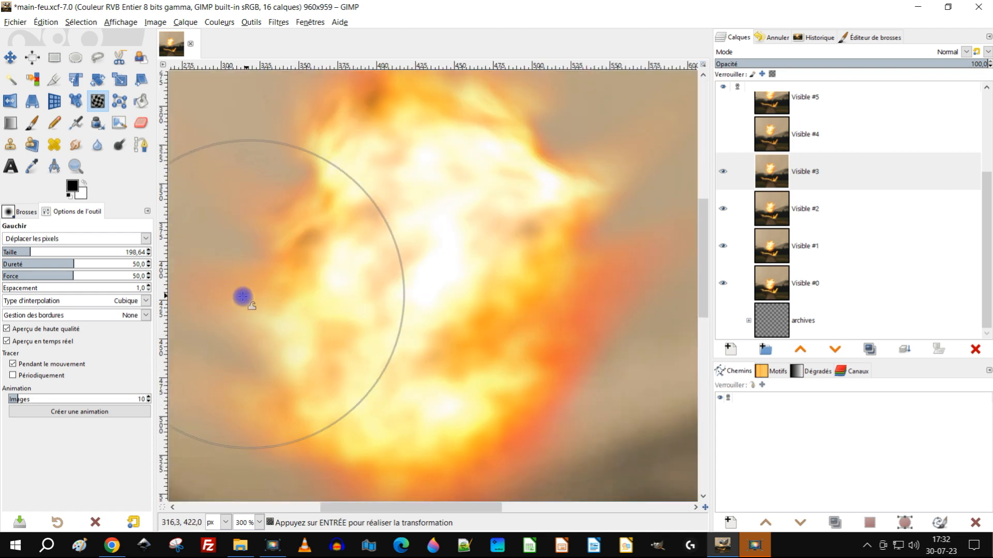
{"action": "scroll", "coordinate": [497, 261], "scroll_direction": "down", "scroll_amount": 3}
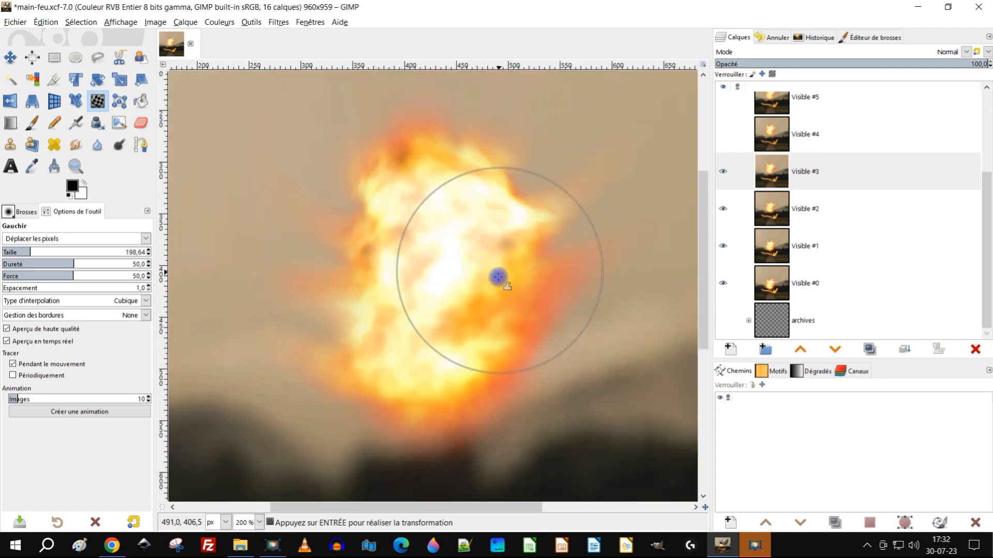
{"action": "scroll", "coordinate": [362, 272], "scroll_direction": "up", "scroll_amount": 3}
{"action": "mouse_move", "coordinate": [209, 242]}
{"action": "left_mouse_down"}
{"action": "mouse_move", "coordinate": [188, 239]}
{"action": "mouse_move", "coordinate": [312, 169]}
{"action": "mouse_move", "coordinate": [323, 175]}
{"action": "mouse_move", "coordinate": [311, 184]}
{"action": "mouse_move", "coordinate": [235, 130]}
{"action": "left_mouse_up"}
{"action": "scroll", "coordinate": [389, 262], "scroll_direction": "down", "scroll_amount": 2}
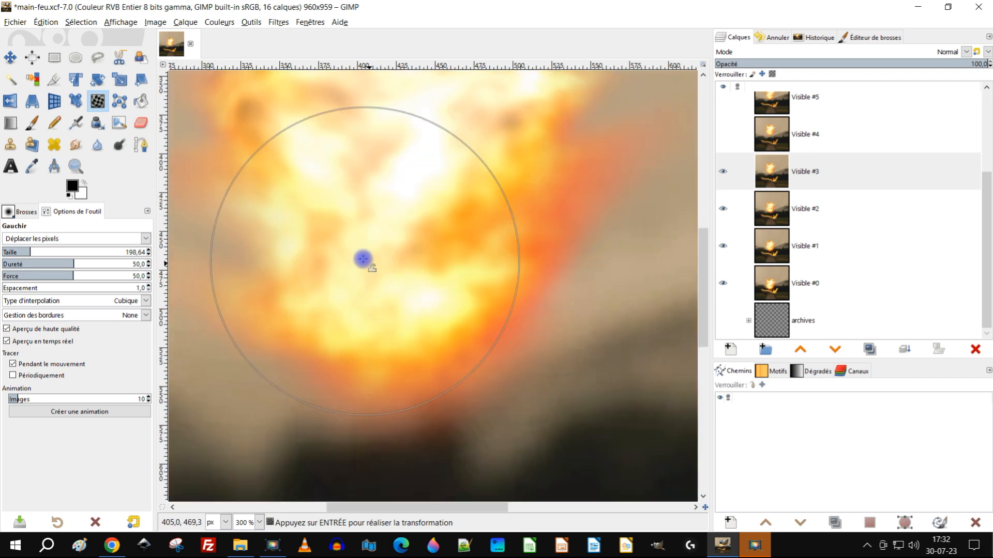
{"action": "scroll", "coordinate": [364, 261], "scroll_direction": "up", "scroll_amount": 1}
{"action": "scroll", "coordinate": [295, 241], "scroll_direction": "down", "scroll_amount": 2}
{"action": "mouse_move", "coordinate": [294, 241]}
{"action": "left_mouse_down"}
{"action": "mouse_move", "coordinate": [318, 240]}
{"action": "mouse_move", "coordinate": [394, 295]}
{"action": "mouse_move", "coordinate": [332, 293]}
{"action": "left_mouse_up"}
Step: Warp the right edge and right-hand body of the Visible #3 fireball to round its outline
{"action": "scroll", "coordinate": [383, 289], "scroll_direction": "up", "scroll_amount": 1}
{"action": "scroll", "coordinate": [497, 271], "scroll_direction": "down", "scroll_amount": 2}
{"action": "mouse_move", "coordinate": [544, 271]}
{"action": "left_mouse_down"}
{"action": "mouse_move", "coordinate": [450, 281]}
{"action": "mouse_move", "coordinate": [521, 295]}
{"action": "left_mouse_up"}
{"action": "scroll", "coordinate": [457, 281], "scroll_direction": "up", "scroll_amount": 2}
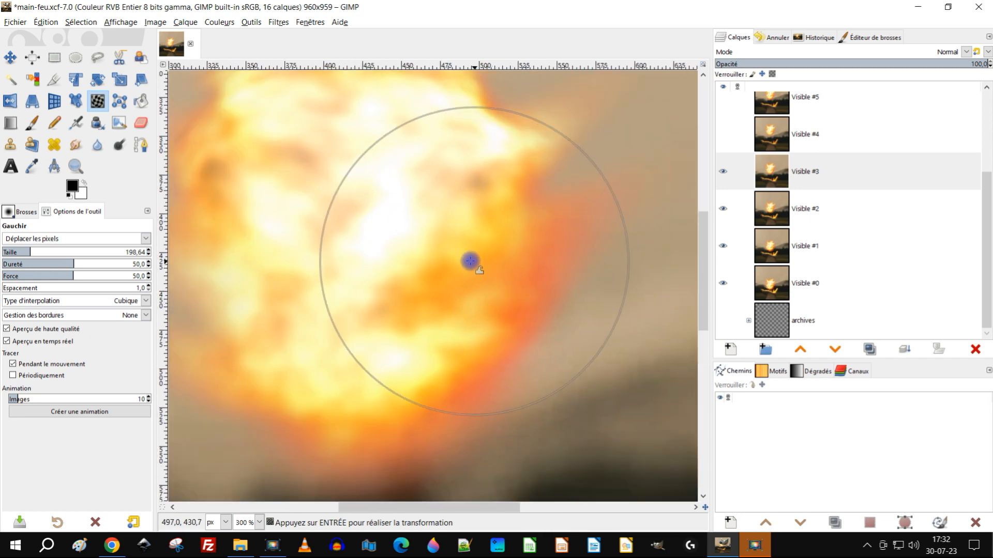
{"action": "scroll", "coordinate": [468, 258], "scroll_direction": "down", "scroll_amount": 3}
{"action": "left_click_drag", "start_coordinate": [482, 211], "coordinate": [473, 280]}
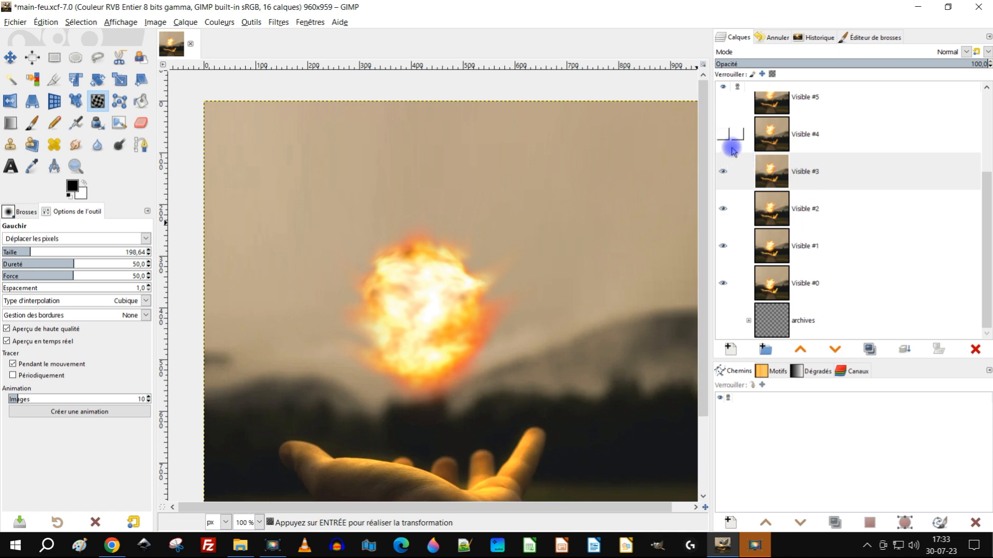
Step: Show and select the Visible #4 layer and warp the upper flames and body of its fireball at size 198.64
{"action": "left_click", "coordinate": [723, 134]}
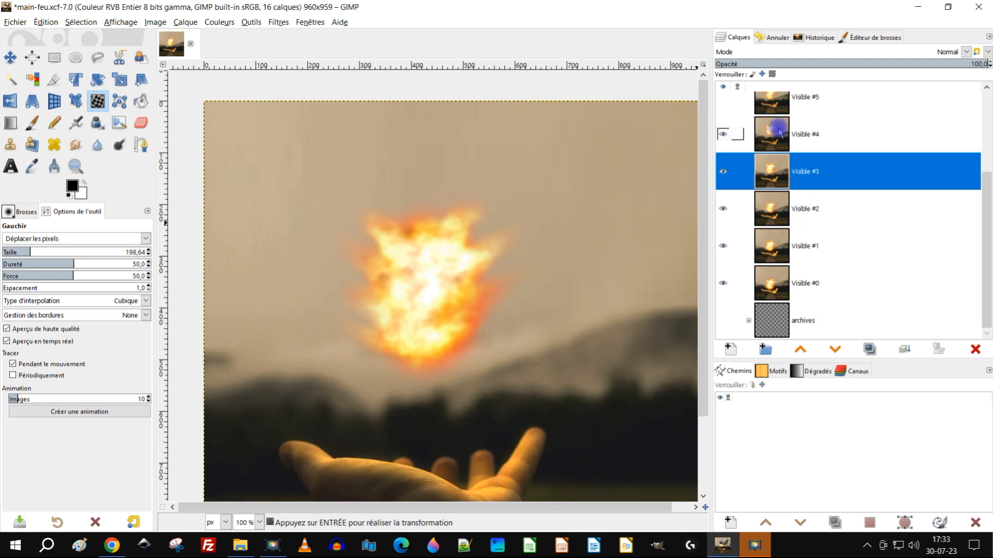
{"action": "left_click", "coordinate": [780, 133]}
{"action": "scroll", "coordinate": [450, 269], "scroll_direction": "up", "scroll_amount": 2}
{"action": "left_click_drag", "start_coordinate": [530, 226], "coordinate": [485, 253]}
{"action": "left_click_drag", "start_coordinate": [483, 144], "coordinate": [439, 200]}
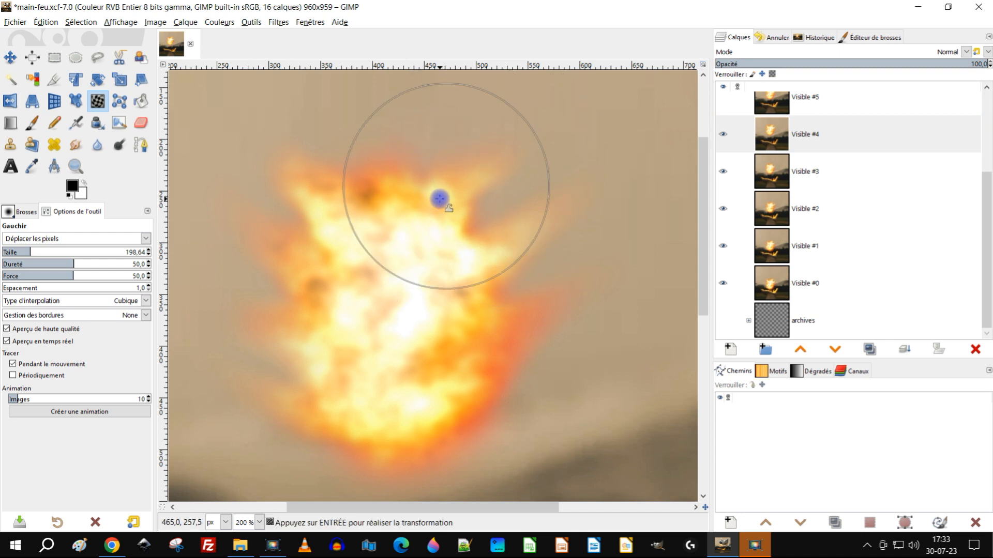
{"action": "mouse_move", "coordinate": [313, 157]}
{"action": "left_mouse_down"}
{"action": "mouse_move", "coordinate": [337, 213]}
{"action": "mouse_move", "coordinate": [354, 226]}
{"action": "mouse_move", "coordinate": [384, 193]}
{"action": "mouse_move", "coordinate": [364, 178]}
{"action": "mouse_move", "coordinate": [384, 224]}
{"action": "mouse_move", "coordinate": [391, 212]}
{"action": "mouse_move", "coordinate": [377, 177]}
{"action": "mouse_move", "coordinate": [363, 177]}
{"action": "mouse_move", "coordinate": [357, 209]}
{"action": "mouse_move", "coordinate": [327, 218]}
{"action": "mouse_move", "coordinate": [294, 192]}
{"action": "mouse_move", "coordinate": [301, 241]}
{"action": "mouse_move", "coordinate": [293, 264]}
{"action": "mouse_move", "coordinate": [246, 269]}
{"action": "mouse_move", "coordinate": [306, 320]}
{"action": "mouse_move", "coordinate": [270, 324]}
{"action": "mouse_move", "coordinate": [424, 329]}
{"action": "mouse_move", "coordinate": [450, 335]}
{"action": "mouse_move", "coordinate": [479, 382]}
{"action": "left_mouse_up"}
Step: Warp the lower-left edge and right side of the Visible #4 fireball into a rounder shape
{"action": "scroll", "coordinate": [430, 319], "scroll_direction": "down", "scroll_amount": 2}
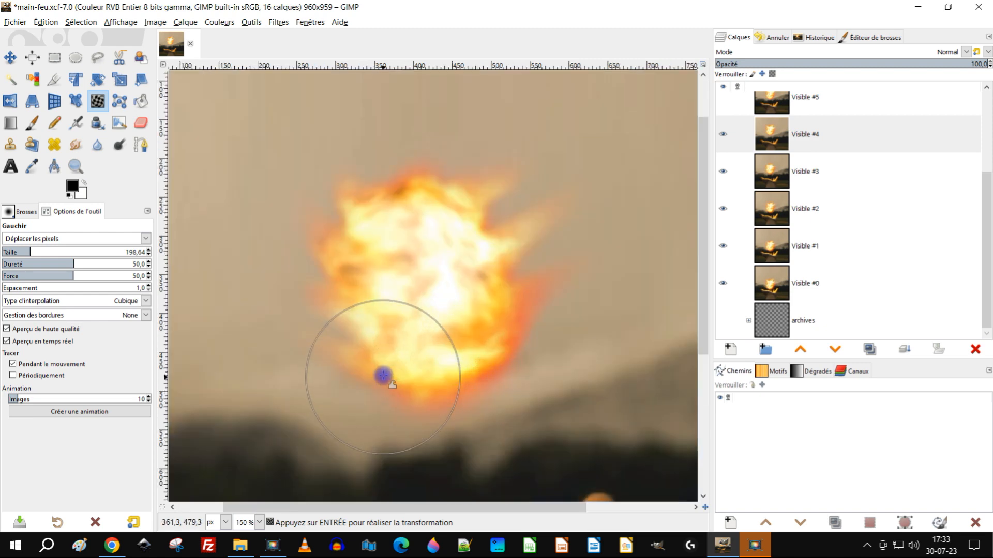
{"action": "scroll", "coordinate": [384, 377], "scroll_direction": "up", "scroll_amount": 4}
{"action": "mouse_move", "coordinate": [389, 362]}
{"action": "left_mouse_down"}
{"action": "mouse_move", "coordinate": [322, 405]}
{"action": "mouse_move", "coordinate": [335, 378]}
{"action": "mouse_move", "coordinate": [343, 273]}
{"action": "mouse_move", "coordinate": [262, 266]}
{"action": "left_mouse_up"}
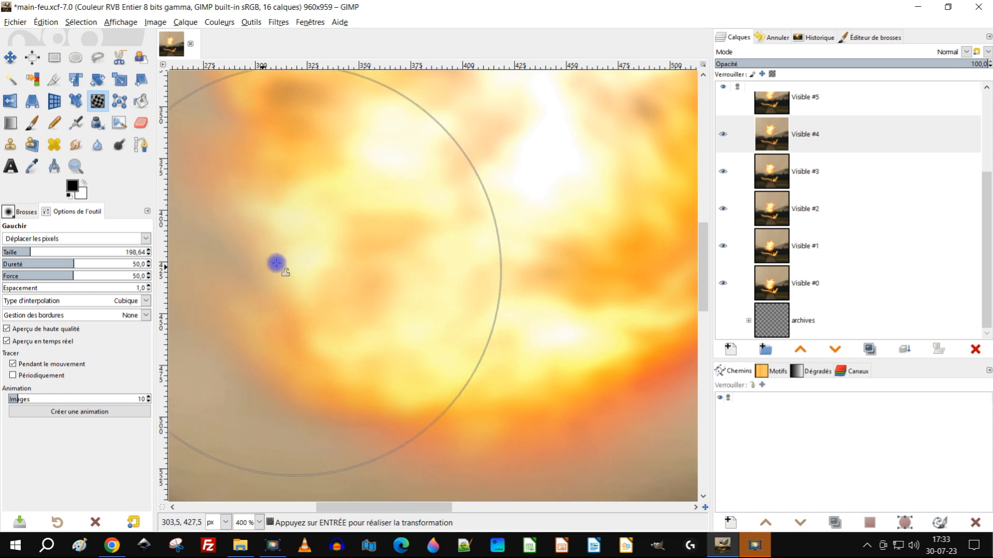
{"action": "scroll", "coordinate": [481, 262], "scroll_direction": "down", "scroll_amount": 5}
{"action": "scroll", "coordinate": [488, 254], "scroll_direction": "up", "scroll_amount": 3}
{"action": "mouse_move", "coordinate": [488, 254]}
{"action": "left_mouse_down"}
{"action": "mouse_move", "coordinate": [510, 275]}
{"action": "mouse_move", "coordinate": [513, 255]}
{"action": "mouse_move", "coordinate": [532, 254]}
{"action": "left_mouse_up"}
Step: Select and show the Visible #5 layer, toggling its visibility to compare its fireball with the Visible #4 frame
{"action": "scroll", "coordinate": [836, 166], "scroll_direction": "up", "scroll_amount": 3}
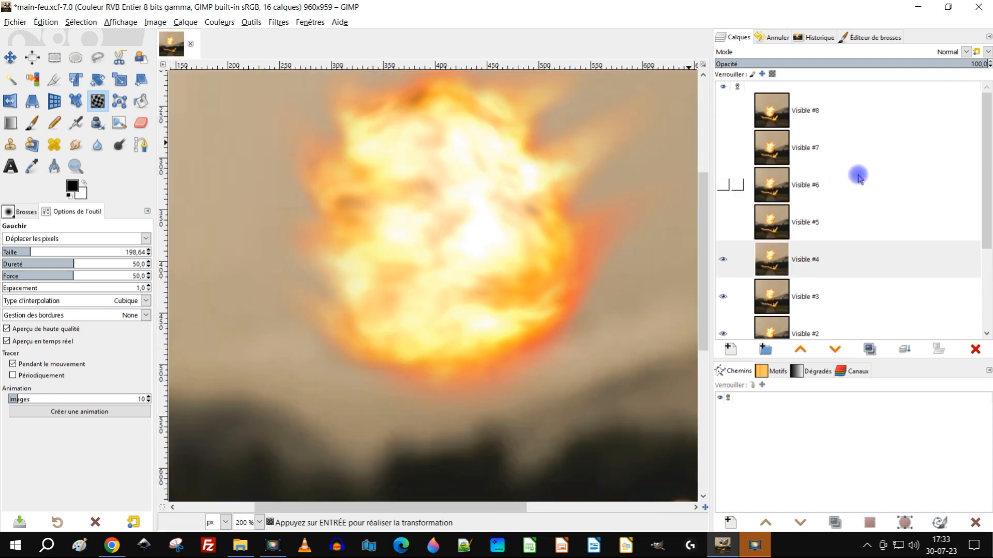
{"action": "left_click", "coordinate": [774, 226]}
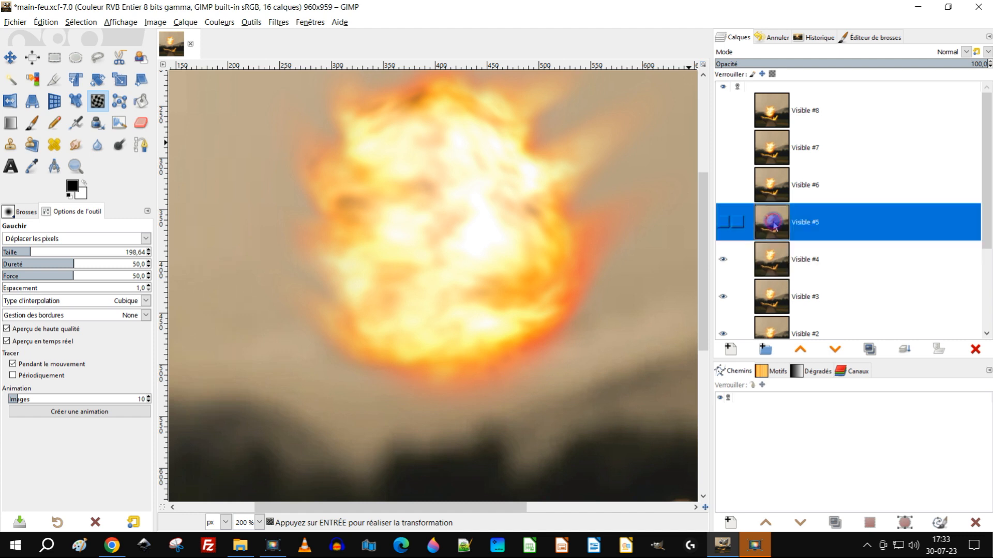
{"action": "left_click", "coordinate": [724, 223]}
{"action": "left_click", "coordinate": [821, 217]}
{"action": "scroll", "coordinate": [547, 224], "scroll_direction": "down", "scroll_amount": 4}
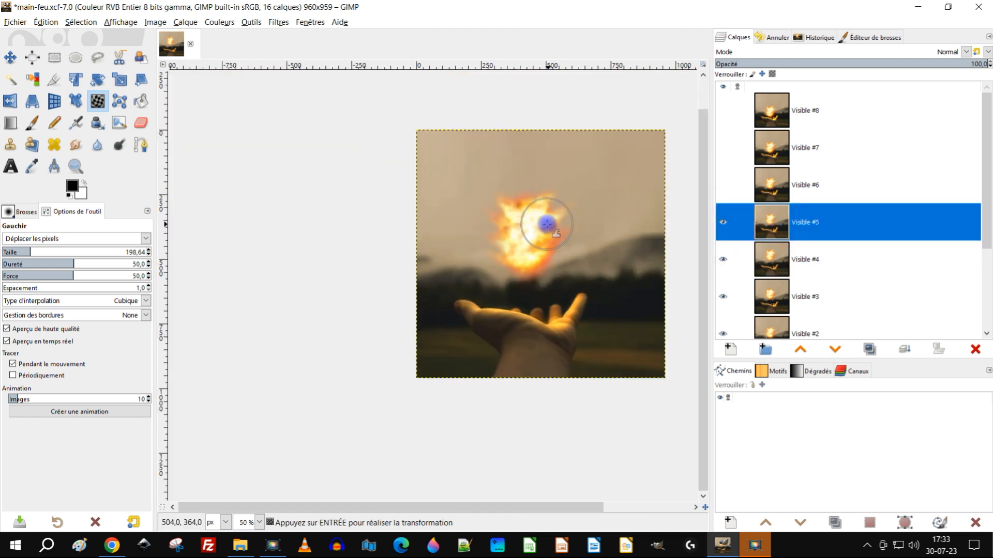
{"action": "scroll", "coordinate": [585, 244], "scroll_direction": "up", "scroll_amount": 1}
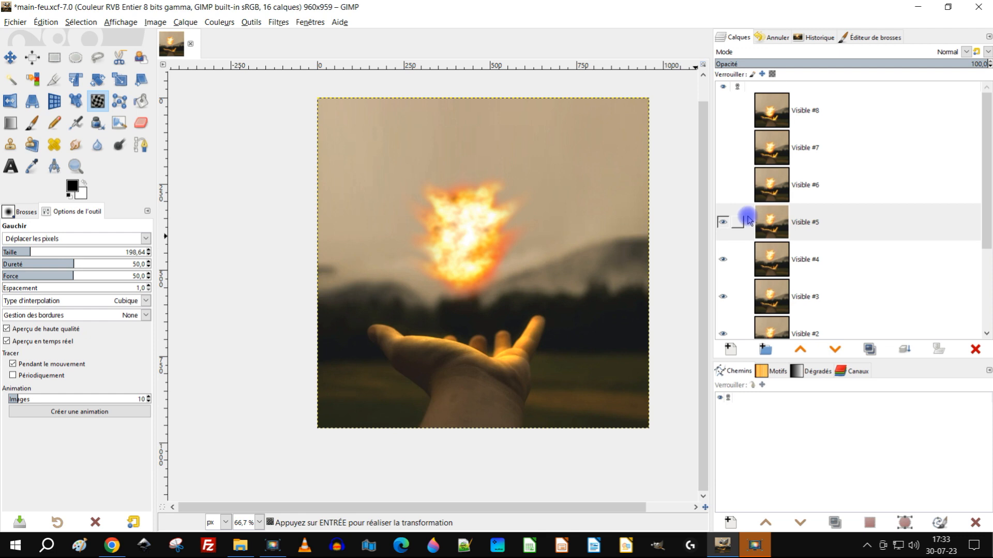
{"action": "left_click", "coordinate": [723, 224]}
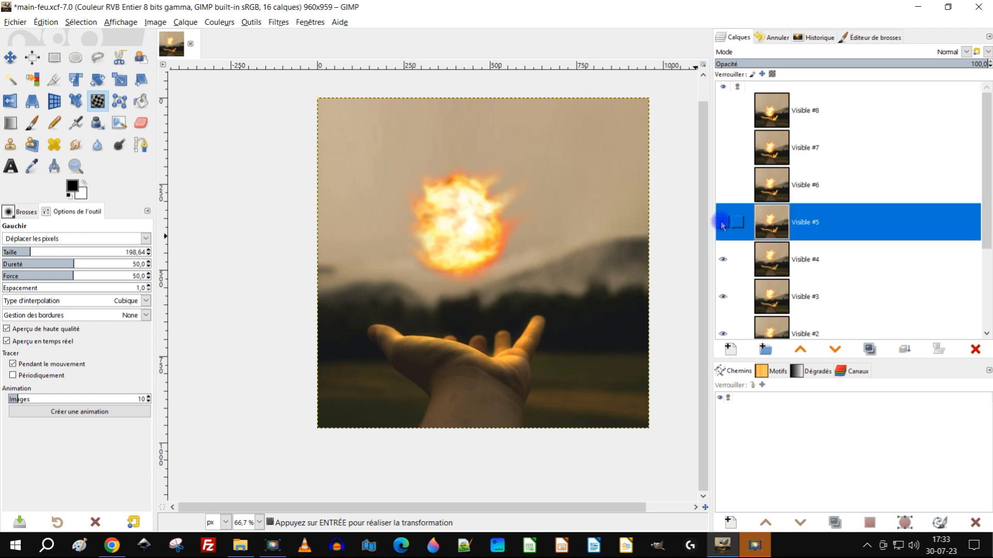
{"action": "left_click", "coordinate": [722, 223]}
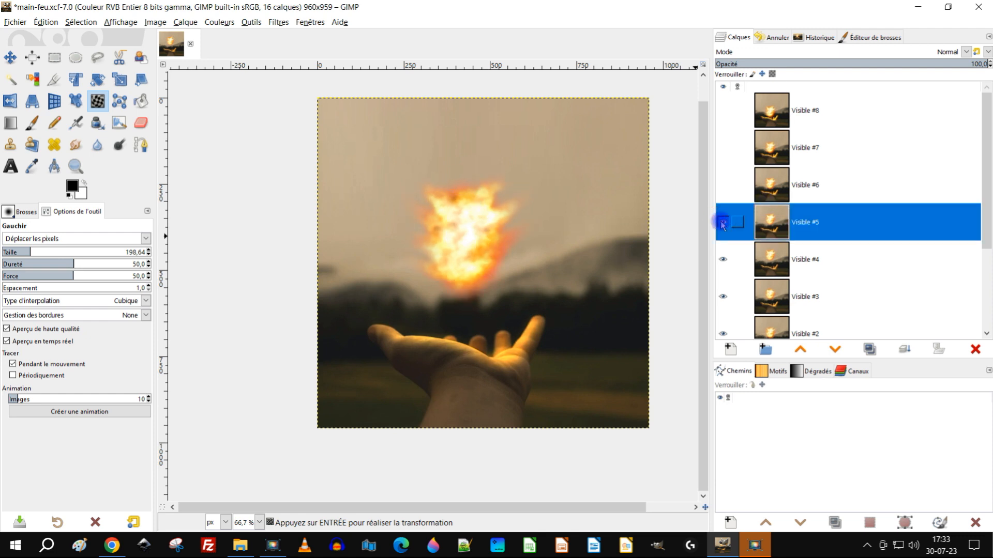
Step: Warp the upper flames, both sides and centre of the Visible #5 fireball at size 198.64
{"action": "scroll", "coordinate": [494, 252], "scroll_direction": "up", "scroll_amount": 2}
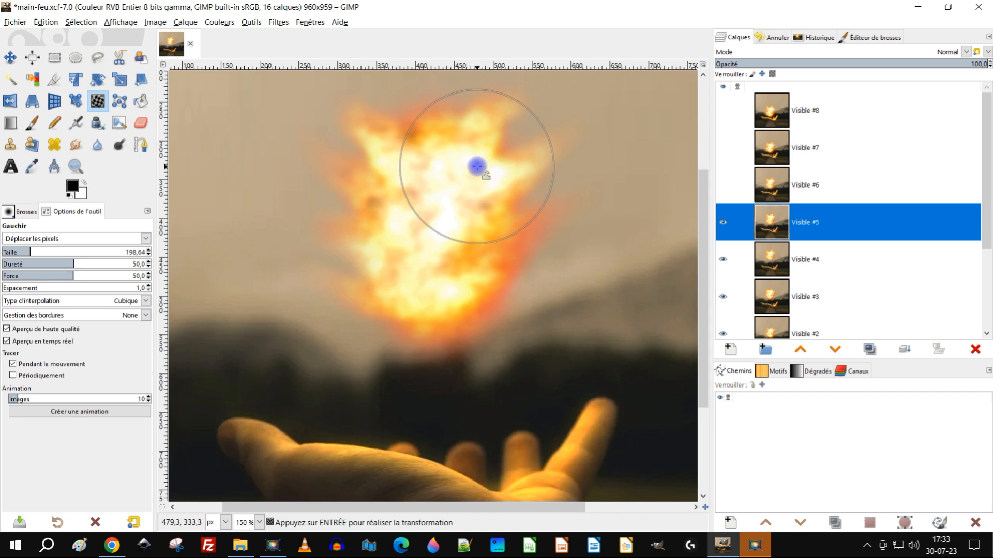
{"action": "left_click_drag", "start_coordinate": [345, 118], "coordinate": [350, 150]}
{"action": "mouse_move", "coordinate": [521, 138]}
{"action": "left_mouse_down"}
{"action": "mouse_move", "coordinate": [488, 166]}
{"action": "mouse_move", "coordinate": [537, 192]}
{"action": "left_mouse_up"}
{"action": "mouse_move", "coordinate": [466, 164]}
{"action": "left_mouse_down"}
{"action": "mouse_move", "coordinate": [535, 167]}
{"action": "mouse_move", "coordinate": [539, 176]}
{"action": "mouse_move", "coordinate": [499, 202]}
{"action": "mouse_move", "coordinate": [479, 186]}
{"action": "mouse_move", "coordinate": [503, 189]}
{"action": "mouse_move", "coordinate": [483, 232]}
{"action": "mouse_move", "coordinate": [453, 238]}
{"action": "mouse_move", "coordinate": [470, 204]}
{"action": "mouse_move", "coordinate": [511, 227]}
{"action": "mouse_move", "coordinate": [442, 228]}
{"action": "mouse_move", "coordinate": [452, 250]}
{"action": "left_mouse_up"}
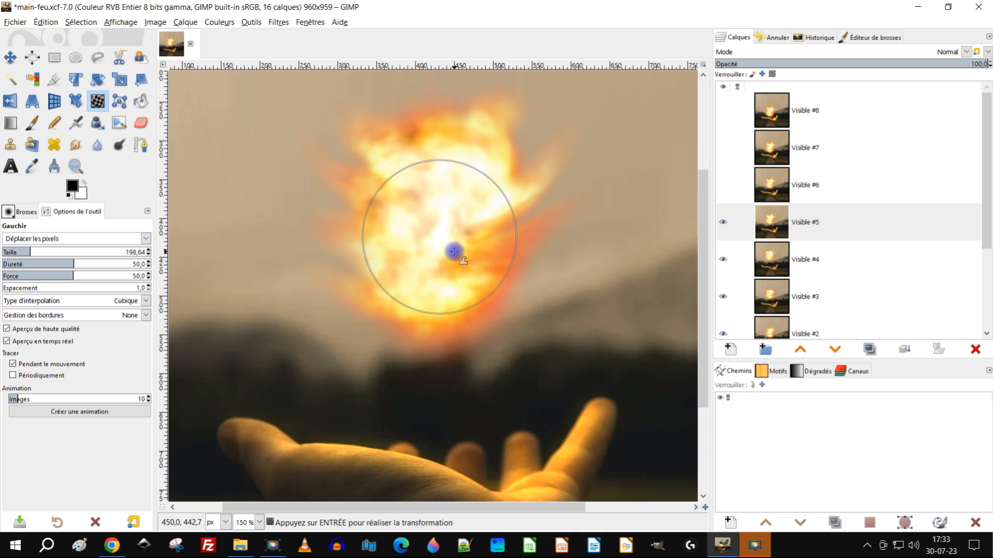
{"action": "mouse_move", "coordinate": [363, 240]}
{"action": "left_mouse_down"}
{"action": "mouse_move", "coordinate": [339, 224]}
{"action": "mouse_move", "coordinate": [346, 215]}
{"action": "mouse_move", "coordinate": [428, 248]}
{"action": "mouse_move", "coordinate": [464, 277]}
{"action": "left_mouse_up"}
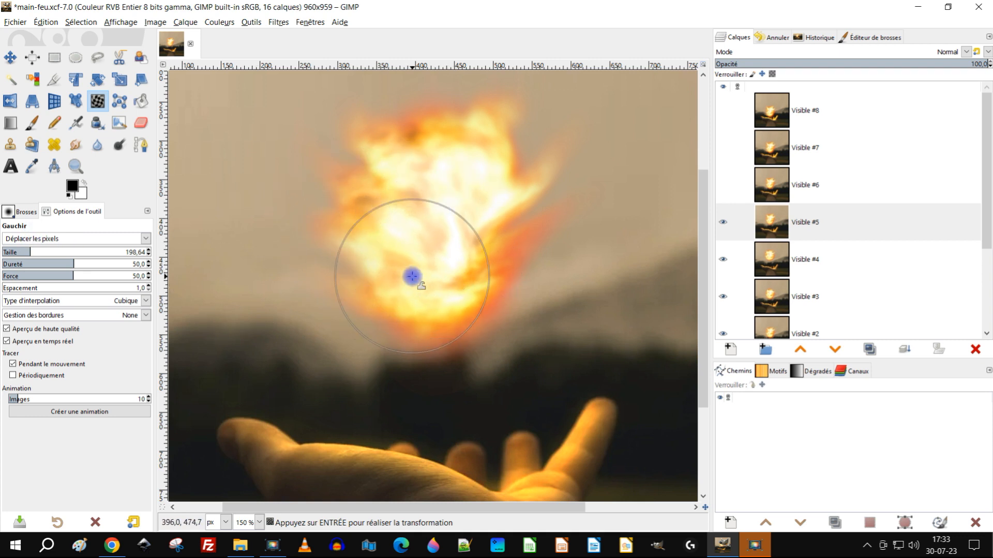
Step: Stretch the lower-left edge of the Visible #5 fireball outward with the Warp tool
{"action": "scroll", "coordinate": [408, 290], "scroll_direction": "up", "scroll_amount": 2}
{"action": "mouse_move", "coordinate": [326, 257]}
{"action": "left_mouse_down"}
{"action": "mouse_move", "coordinate": [274, 252]}
{"action": "mouse_move", "coordinate": [284, 253]}
{"action": "left_mouse_up"}
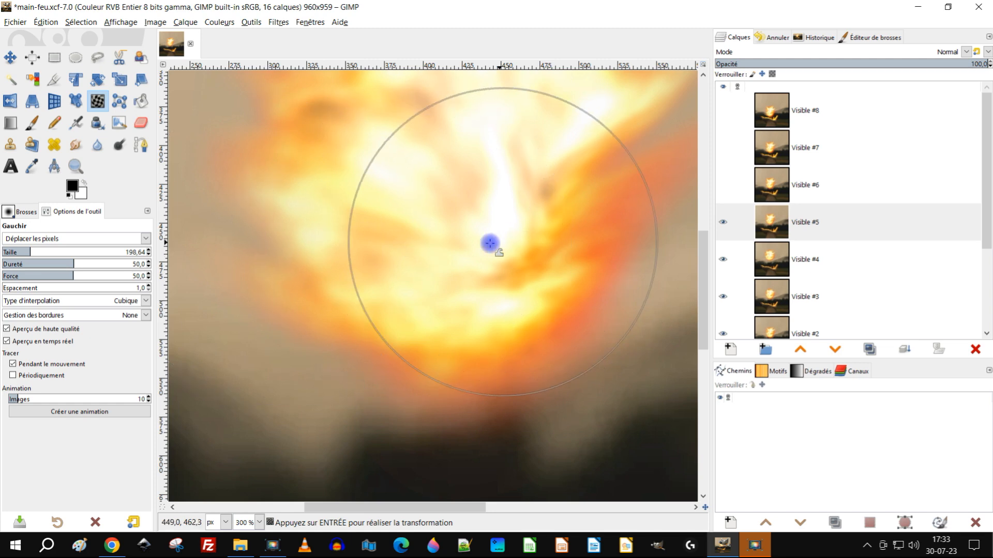
{"action": "scroll", "coordinate": [512, 239], "scroll_direction": "down", "scroll_amount": 3}
{"action": "scroll", "coordinate": [501, 229], "scroll_direction": "up", "scroll_amount": 1}
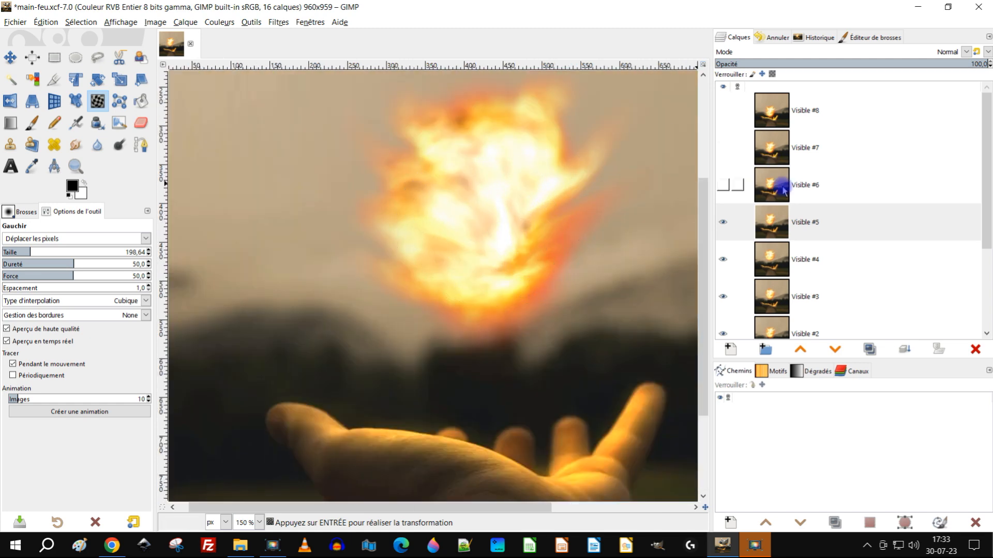
Step: Select and show the Visible #6 layer and warp the upper flames and sides of its fireball at size 198.64
{"action": "left_click", "coordinate": [774, 191]}
{"action": "left_click", "coordinate": [722, 186]}
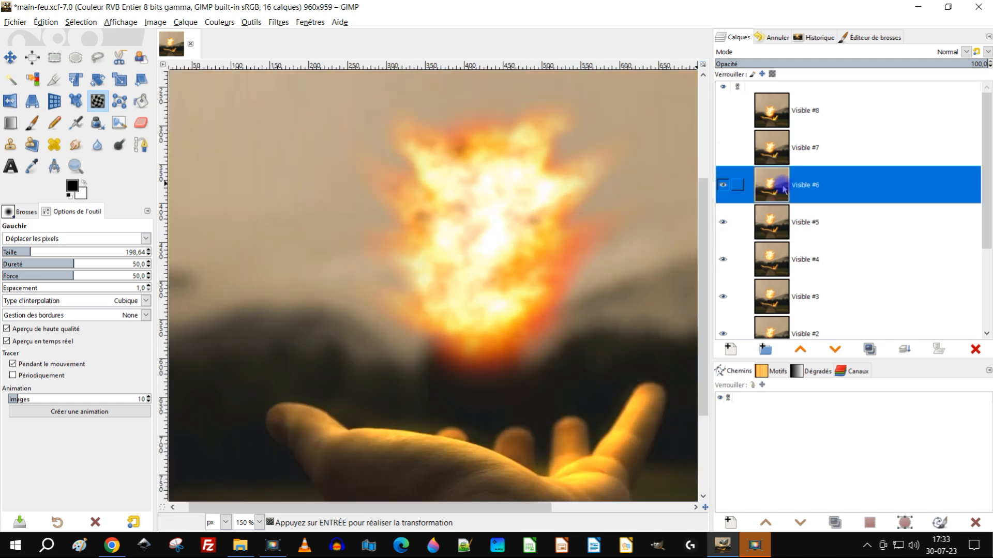
{"action": "scroll", "coordinate": [559, 210], "scroll_direction": "up", "scroll_amount": 1}
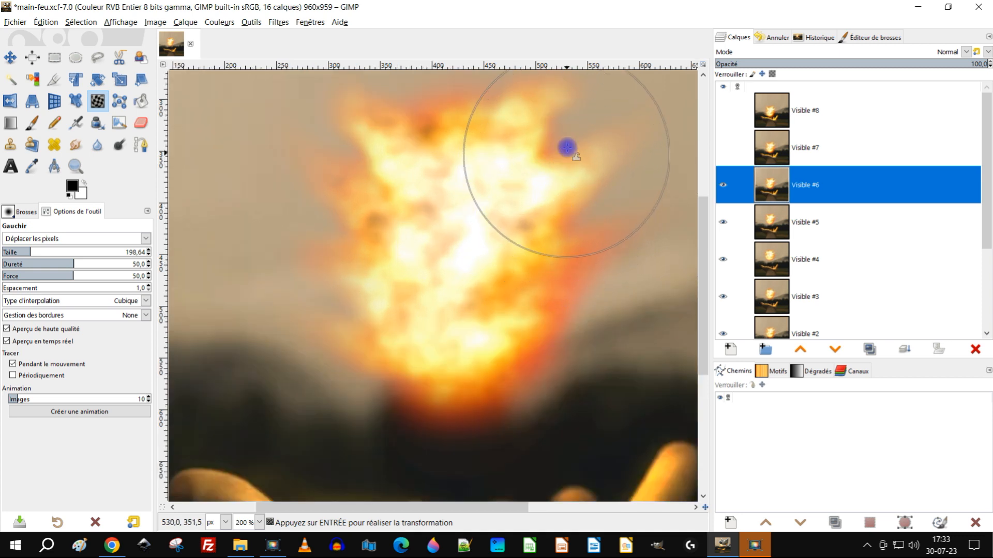
{"action": "mouse_move", "coordinate": [569, 163]}
{"action": "left_mouse_down"}
{"action": "mouse_move", "coordinate": [421, 215]}
{"action": "mouse_move", "coordinate": [384, 257]}
{"action": "mouse_move", "coordinate": [447, 294]}
{"action": "left_mouse_up"}
{"action": "scroll", "coordinate": [476, 325], "scroll_direction": "up", "scroll_amount": 1}
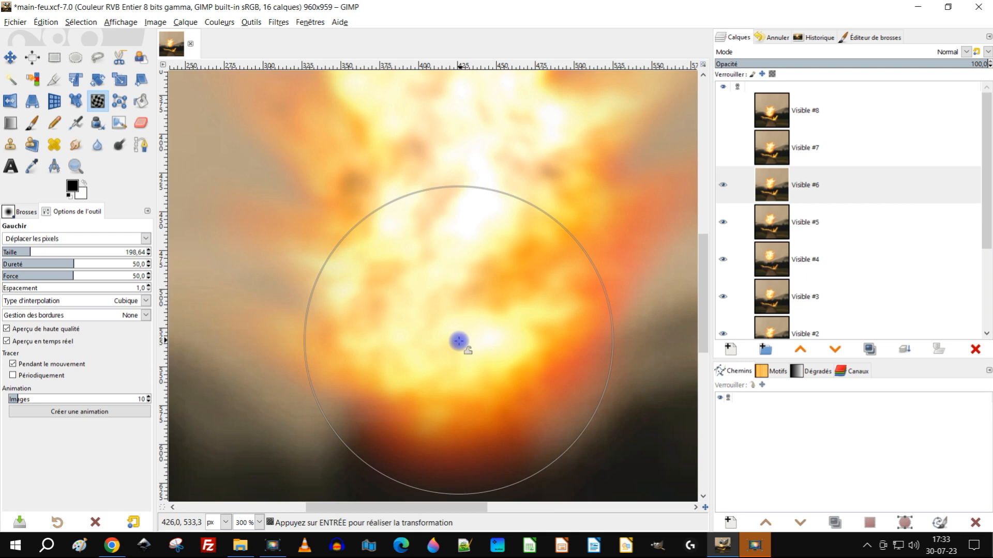
Step: Set the Warp tool's size to 72.87 and push the bottom and lower side edges of the Visible #6 fireball outward
{"action": "scroll", "coordinate": [468, 328], "scroll_direction": "up", "scroll_amount": 1}
{"action": "scroll", "coordinate": [446, 306], "scroll_direction": "up", "scroll_amount": 1}
{"action": "scroll", "coordinate": [383, 230], "scroll_direction": "down", "scroll_amount": 2}
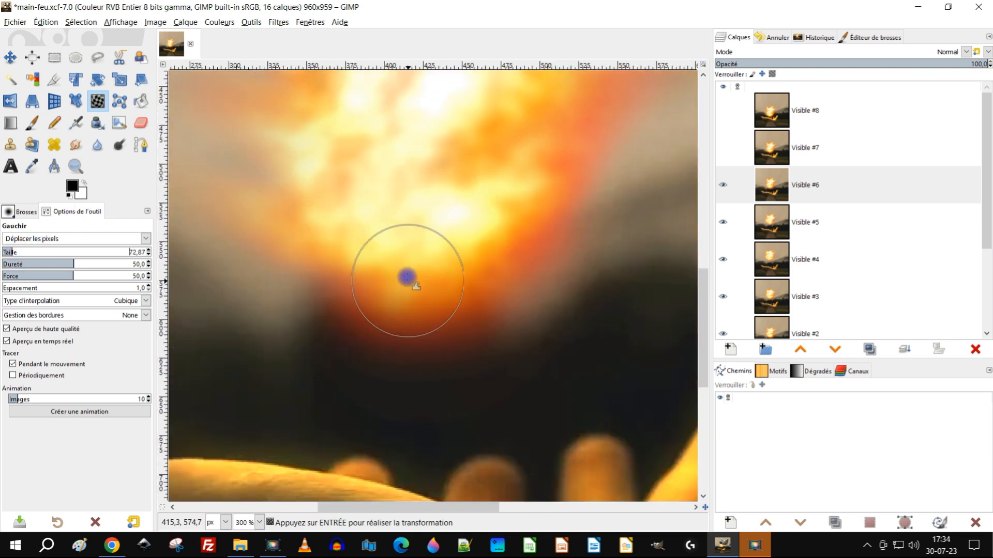
{"action": "left_click_drag", "start_coordinate": [394, 290], "coordinate": [404, 309]}
{"action": "left_click_drag", "start_coordinate": [465, 259], "coordinate": [464, 305]}
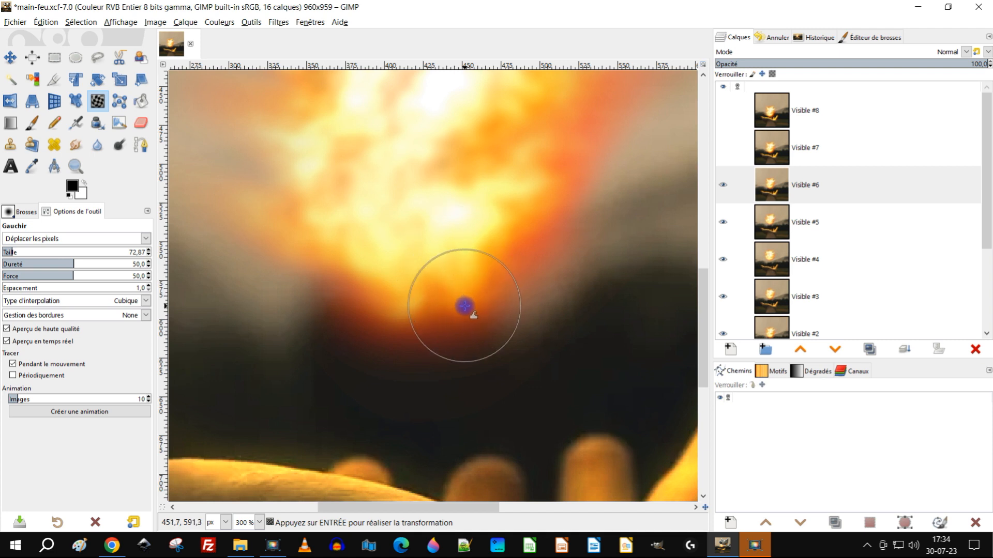
{"action": "left_click_drag", "start_coordinate": [503, 234], "coordinate": [511, 258]}
{"action": "left_click_drag", "start_coordinate": [374, 259], "coordinate": [338, 265]}
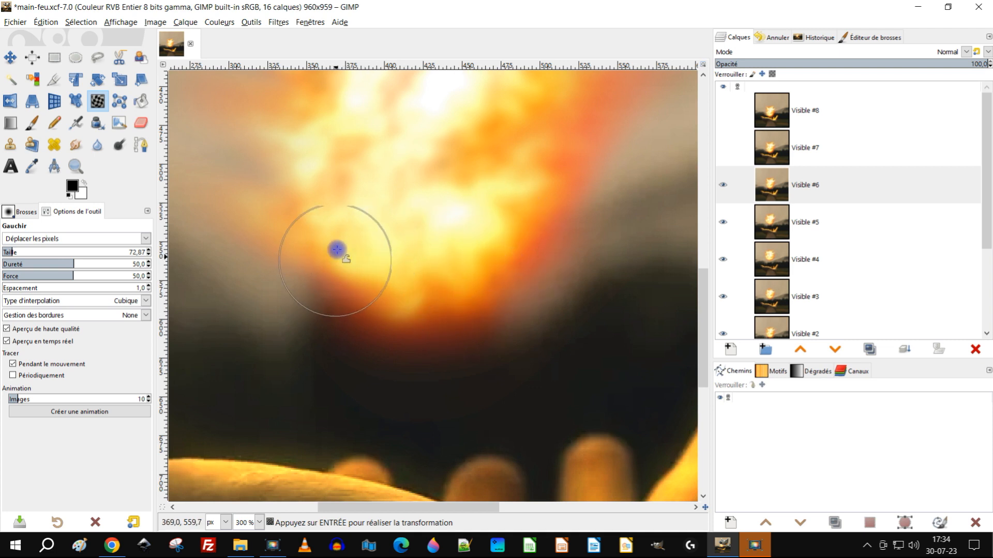
{"action": "left_click_drag", "start_coordinate": [307, 206], "coordinate": [276, 221]}
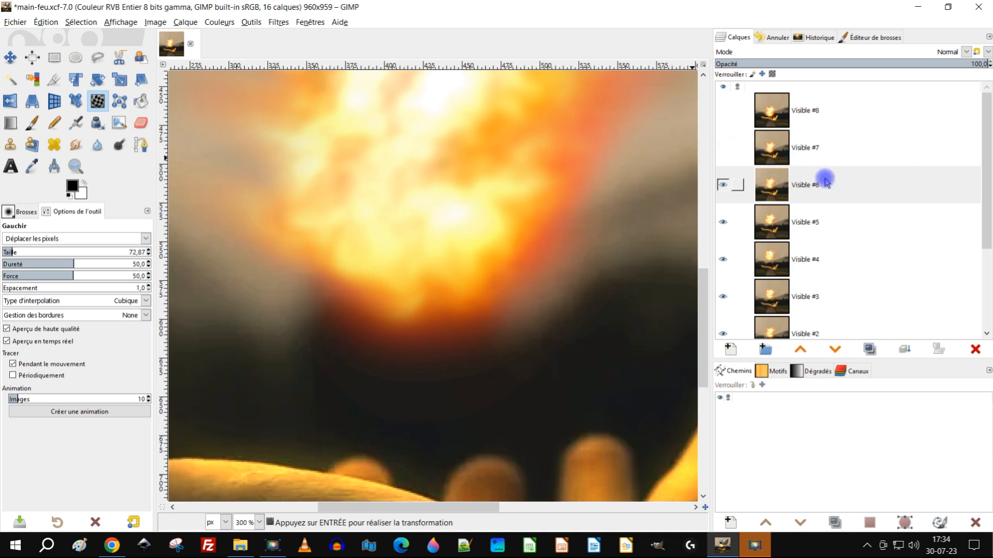
Step: Select and show the Visible #7 layer, set the Warp tool's size to 101.62 and reshape its fireball's outer flames
{"action": "left_click", "coordinate": [777, 150]}
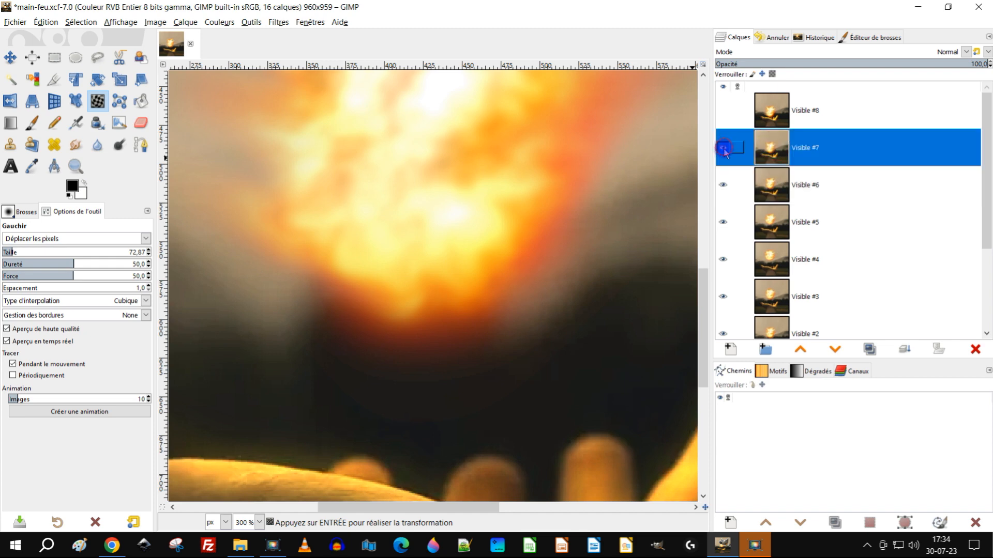
{"action": "left_click", "coordinate": [723, 147]}
{"action": "scroll", "coordinate": [472, 170], "scroll_direction": "down", "scroll_amount": 3}
{"action": "scroll", "coordinate": [483, 137], "scroll_direction": "up", "scroll_amount": 2}
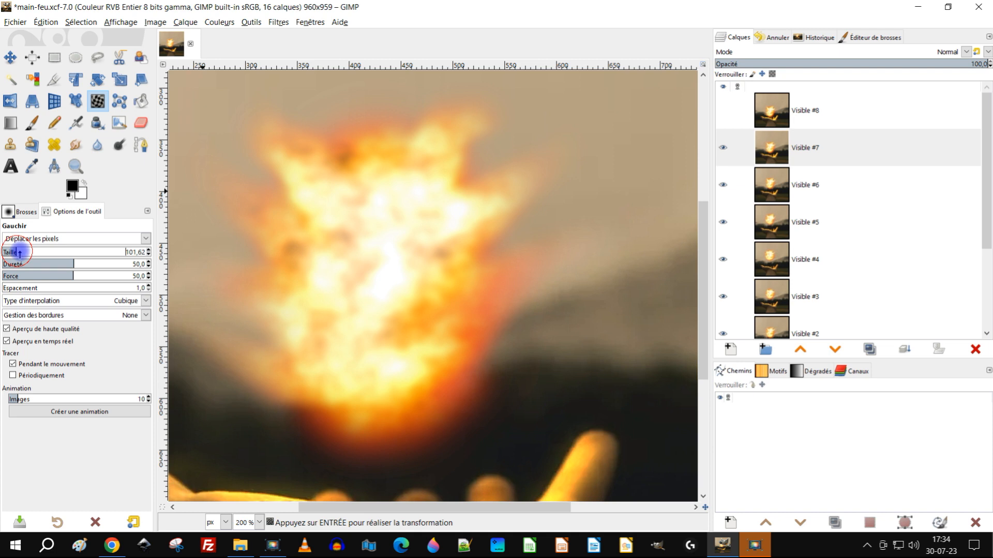
{"action": "scroll", "coordinate": [437, 196], "scroll_direction": "down", "scroll_amount": 2}
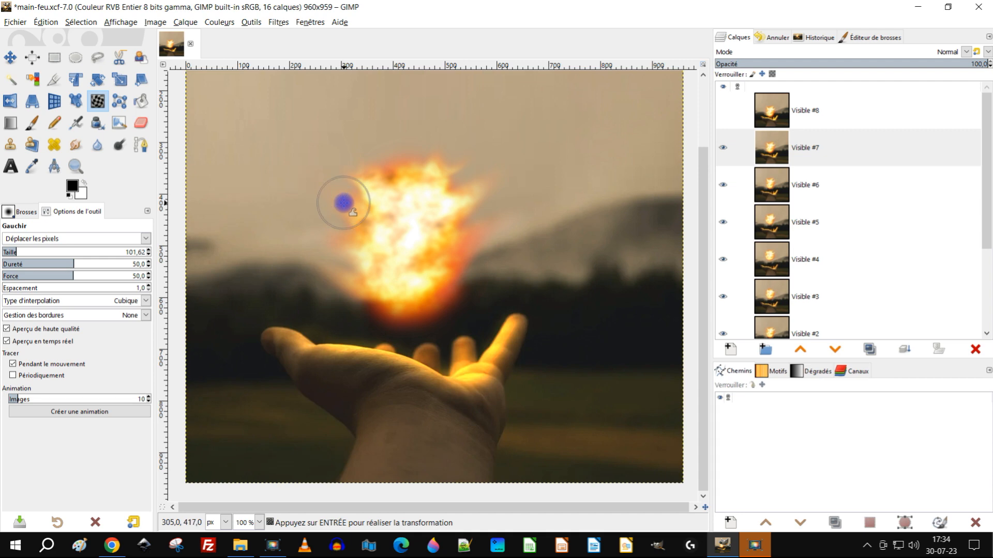
{"action": "scroll", "coordinate": [444, 199], "scroll_direction": "up", "scroll_amount": 1}
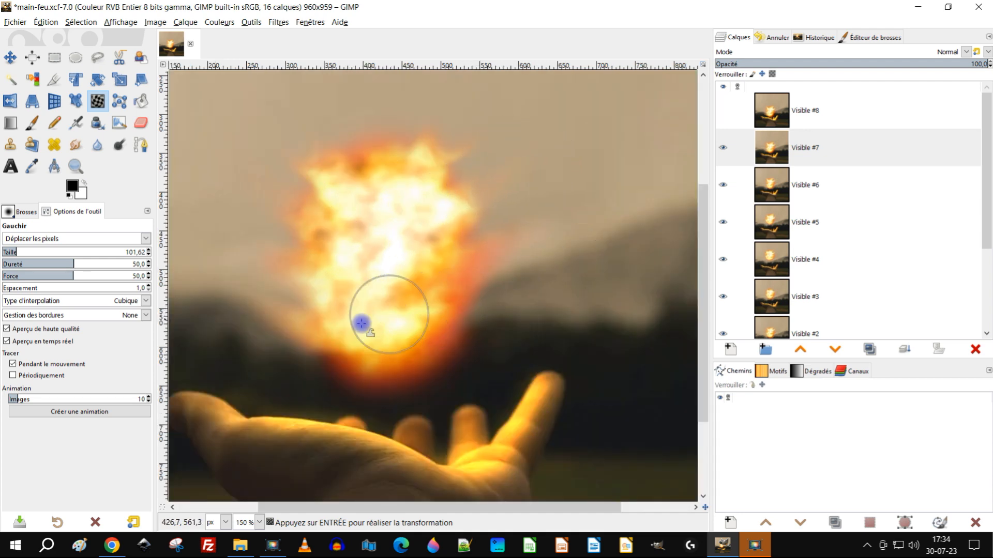
Step: Warp the centre and lower part of the Visible #7 fireball, pulling the flames outward and down
{"action": "scroll", "coordinate": [361, 324], "scroll_direction": "up", "scroll_amount": 2}
{"action": "mouse_move", "coordinate": [464, 248]}
{"action": "left_mouse_down"}
{"action": "mouse_move", "coordinate": [414, 222]}
{"action": "mouse_move", "coordinate": [466, 281]}
{"action": "mouse_move", "coordinate": [473, 342]}
{"action": "mouse_move", "coordinate": [373, 327]}
{"action": "mouse_move", "coordinate": [380, 375]}
{"action": "mouse_move", "coordinate": [396, 381]}
{"action": "mouse_move", "coordinate": [354, 313]}
{"action": "mouse_move", "coordinate": [268, 305]}
{"action": "mouse_move", "coordinate": [235, 274]}
{"action": "mouse_move", "coordinate": [279, 205]}
{"action": "mouse_move", "coordinate": [245, 194]}
{"action": "mouse_move", "coordinate": [300, 142]}
{"action": "mouse_move", "coordinate": [231, 139]}
{"action": "mouse_move", "coordinate": [399, 163]}
{"action": "mouse_move", "coordinate": [512, 214]}
{"action": "mouse_move", "coordinate": [513, 275]}
{"action": "mouse_move", "coordinate": [536, 209]}
{"action": "mouse_move", "coordinate": [502, 252]}
{"action": "left_mouse_up"}
{"action": "left_click_drag", "start_coordinate": [497, 306], "coordinate": [500, 347]}
{"action": "left_click_drag", "start_coordinate": [419, 336], "coordinate": [441, 389]}
{"action": "scroll", "coordinate": [442, 300], "scroll_direction": "down", "scroll_amount": 2}
{"action": "scroll", "coordinate": [409, 301], "scroll_direction": "up", "scroll_amount": 2}
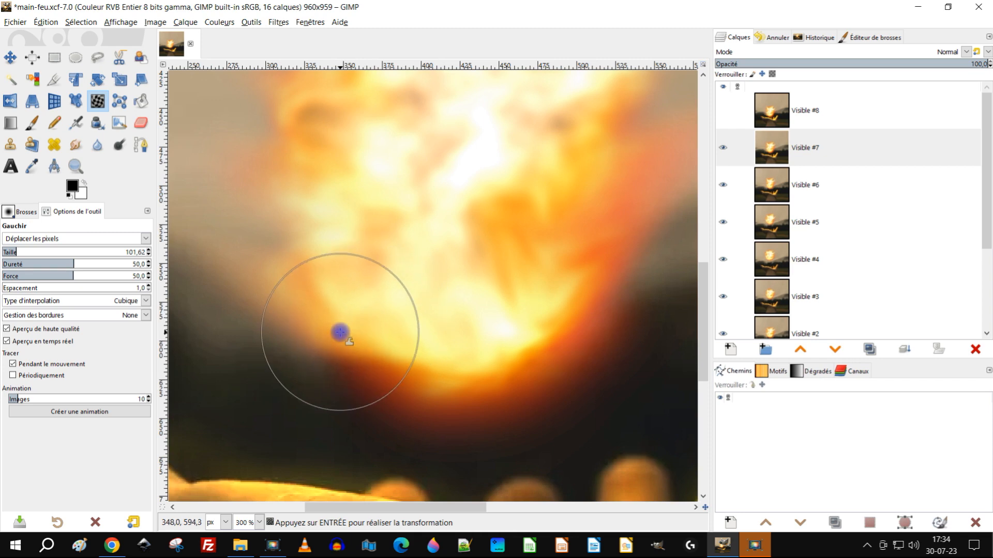
Step: Show and select the Visible #8 layer and warp the inner flames of its fireball at size 101.62
{"action": "left_click", "coordinate": [723, 112]}
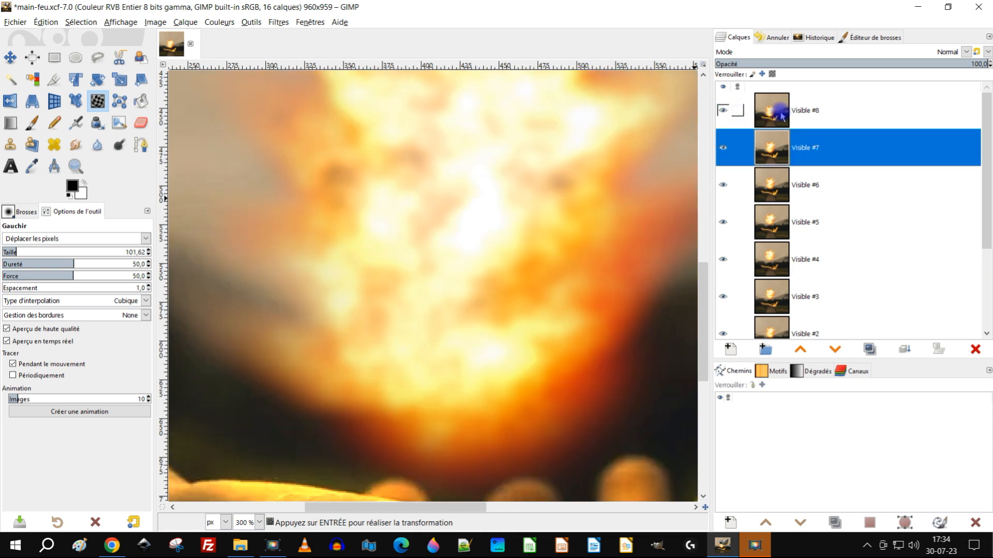
{"action": "left_click", "coordinate": [762, 122]}
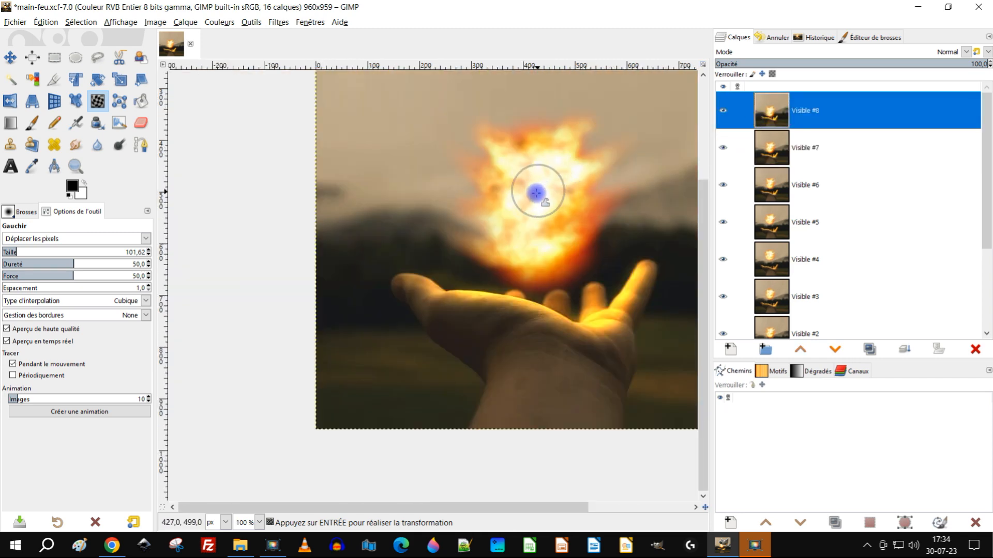
{"action": "scroll", "coordinate": [535, 198], "scroll_direction": "up", "scroll_amount": 2}
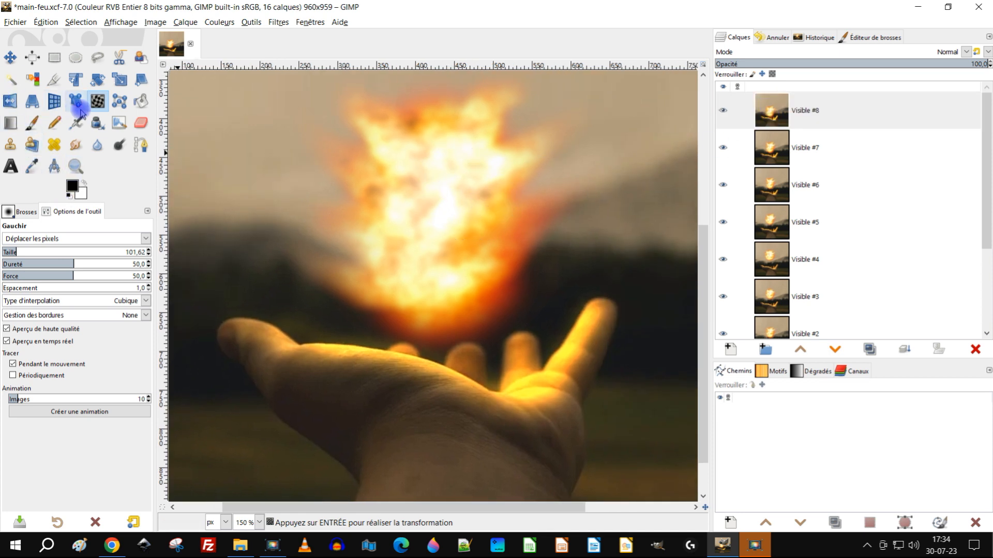
{"action": "mouse_move", "coordinate": [358, 200]}
{"action": "left_mouse_down"}
{"action": "mouse_move", "coordinate": [387, 230]}
{"action": "mouse_move", "coordinate": [364, 248]}
{"action": "mouse_move", "coordinate": [452, 217]}
{"action": "mouse_move", "coordinate": [473, 253]}
{"action": "mouse_move", "coordinate": [474, 198]}
{"action": "mouse_move", "coordinate": [491, 219]}
{"action": "mouse_move", "coordinate": [485, 231]}
{"action": "left_mouse_up"}
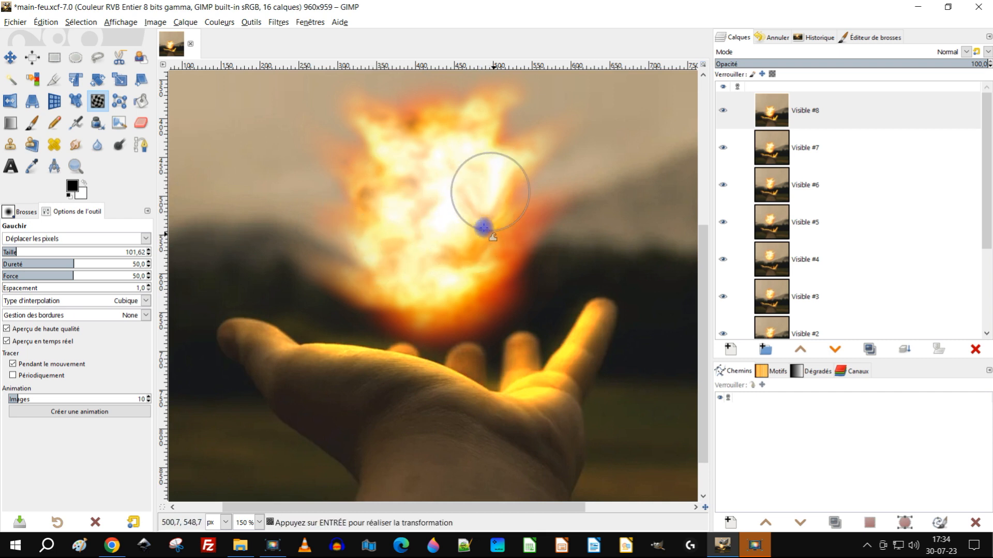
{"action": "scroll", "coordinate": [454, 222], "scroll_direction": "down", "scroll_amount": 4}
{"action": "scroll", "coordinate": [459, 220], "scroll_direction": "up", "scroll_amount": 2}
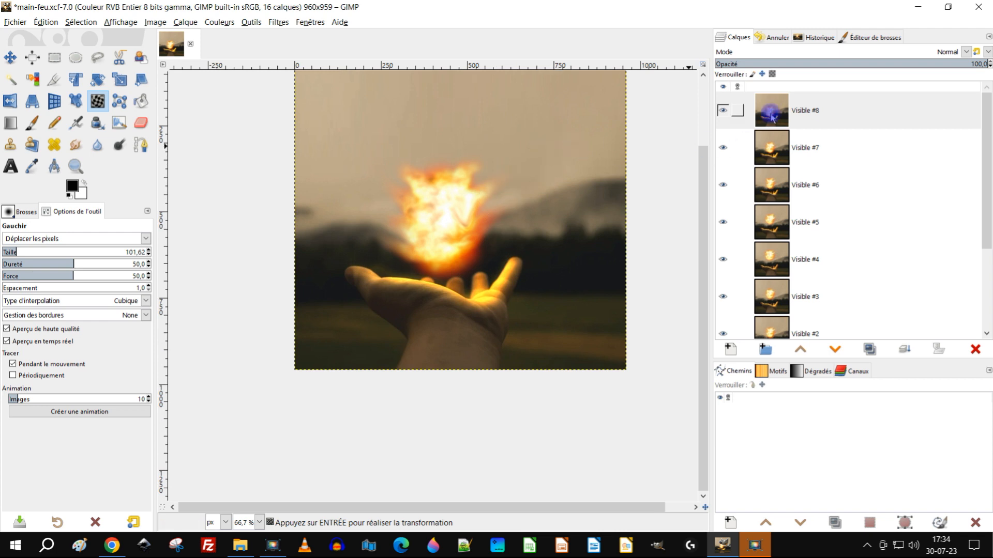
Step: Preview the animation by hiding every frame except Visible #0 and revealing Visible #1 to Visible #8 one by one
{"action": "scroll", "coordinate": [832, 155], "scroll_direction": "down", "scroll_amount": 5}
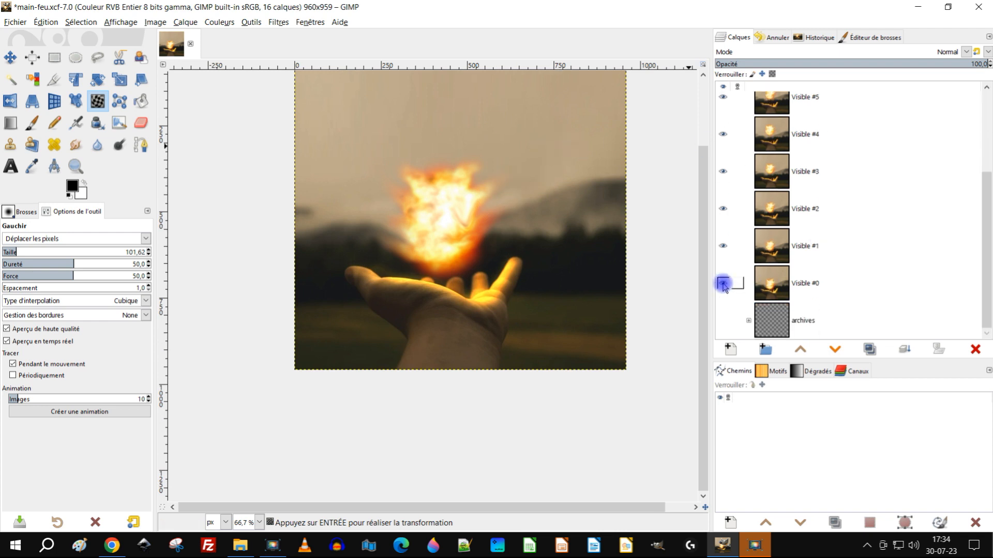
{"action": "left_click", "coordinate": [723, 283], "text": "shift"}
{"action": "left_click", "coordinate": [723, 246]}
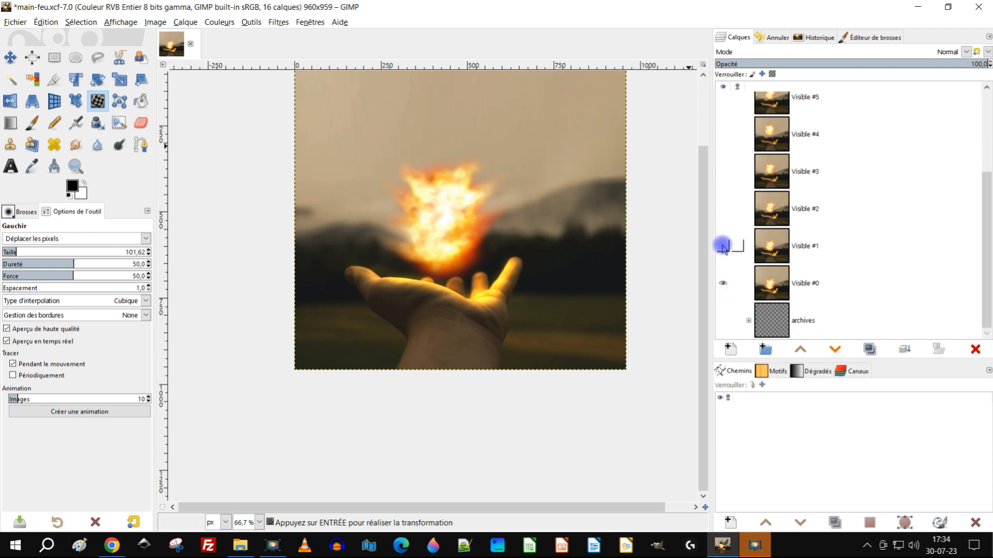
{"action": "left_click", "coordinate": [723, 246]}
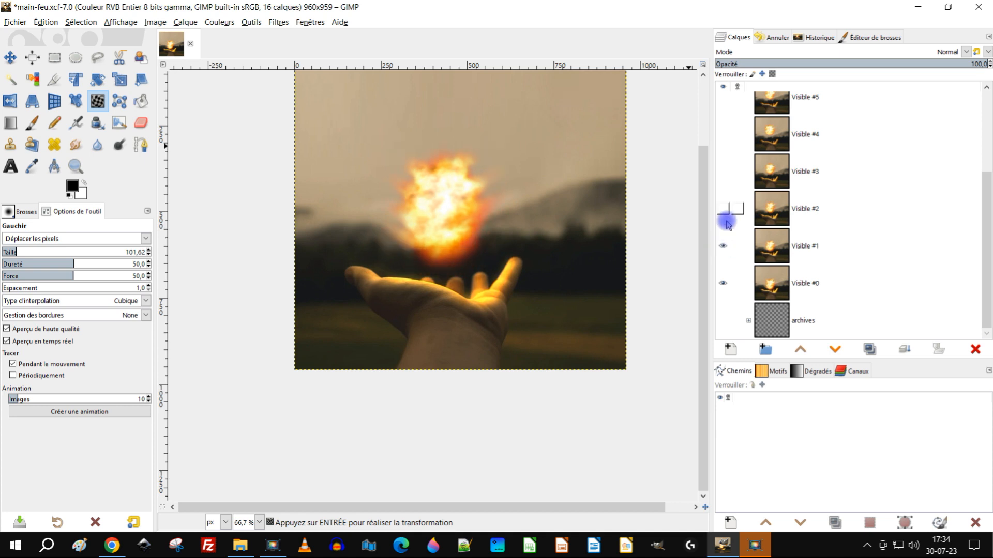
{"action": "left_click", "coordinate": [723, 209]}
{"action": "left_click", "coordinate": [726, 172]}
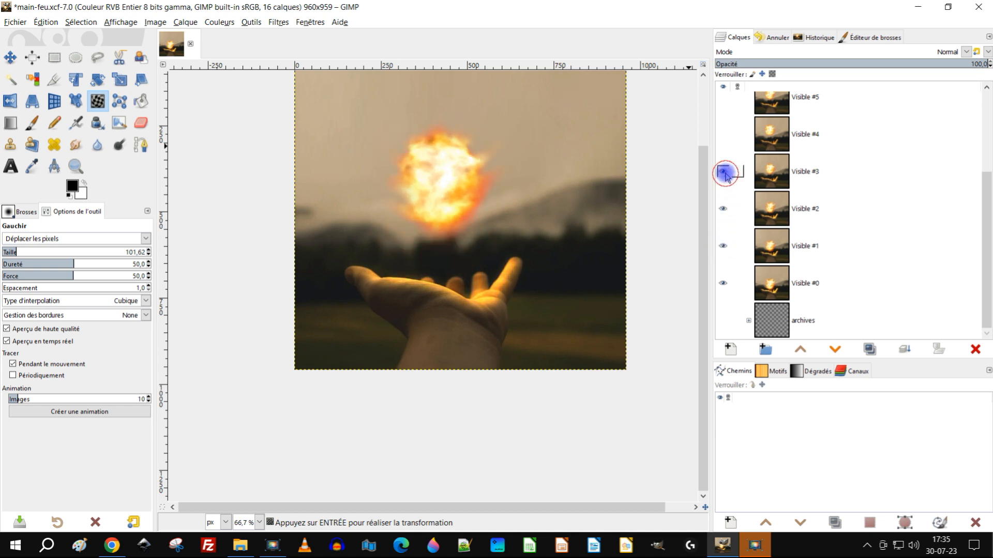
{"action": "left_click", "coordinate": [723, 134]}
{"action": "scroll", "coordinate": [847, 152], "scroll_direction": "up", "scroll_amount": 2}
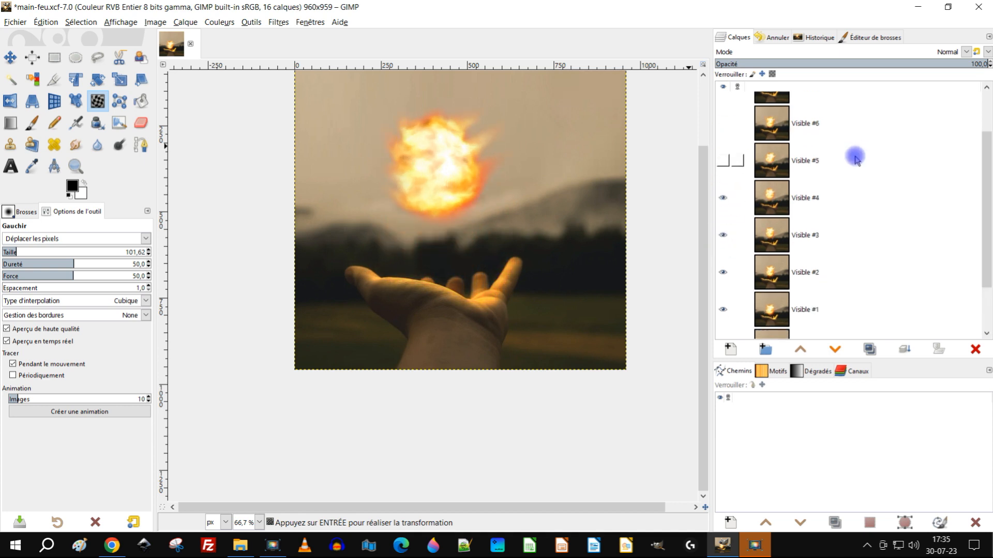
{"action": "left_click", "coordinate": [722, 162]}
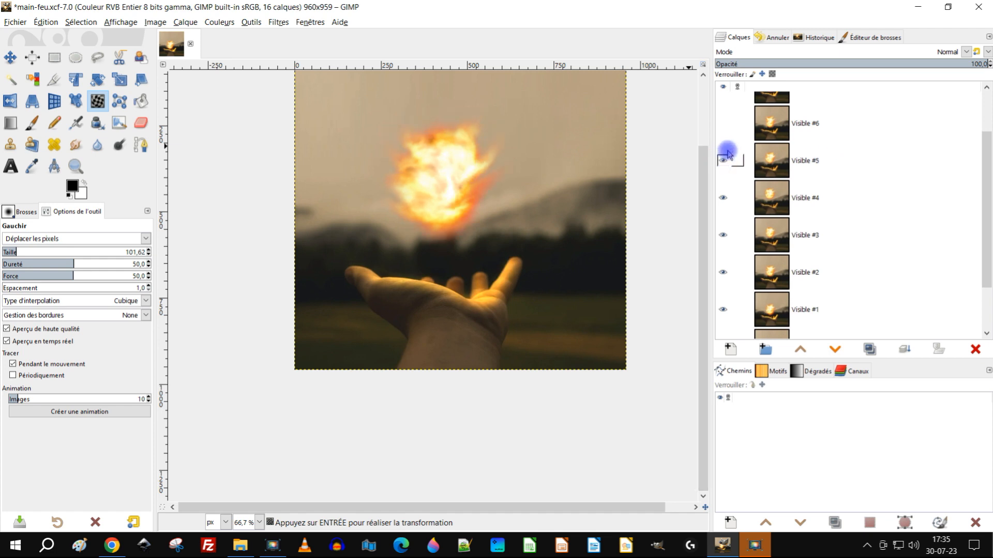
{"action": "left_click", "coordinate": [722, 124]}
{"action": "scroll", "coordinate": [724, 126], "scroll_direction": "up", "scroll_amount": 2}
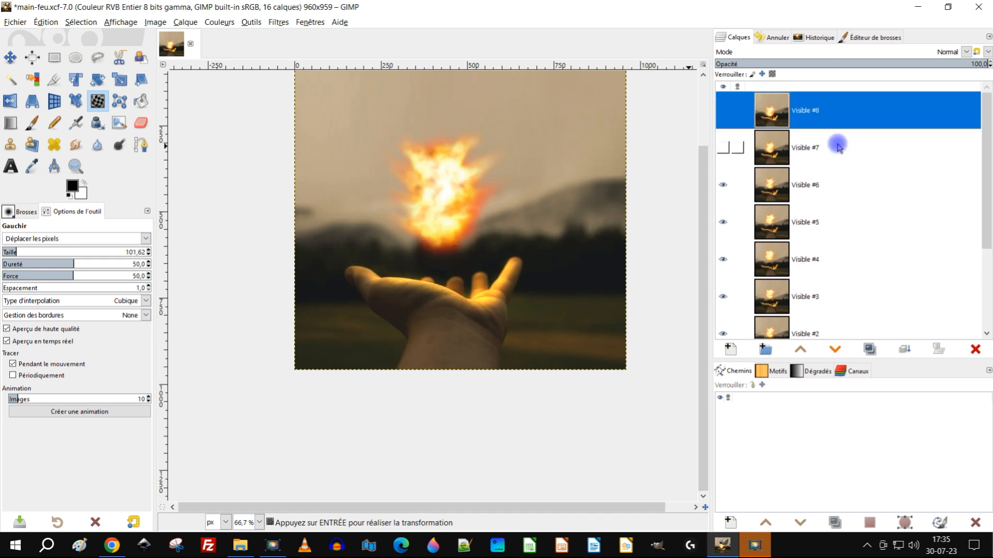
{"action": "left_click", "coordinate": [723, 148]}
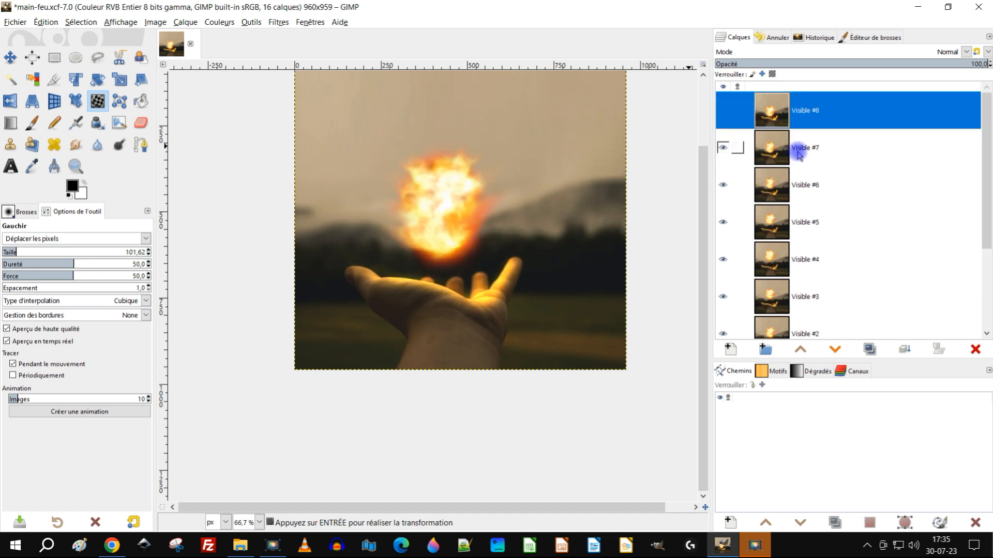
{"action": "left_click", "coordinate": [723, 112]}
Step: Save the project under the new name "version animée main-feu.xcf" in the 7-juillet folder inside 2023
{"action": "left_click_drag", "start_coordinate": [515, 155], "coordinate": [505, 226]}
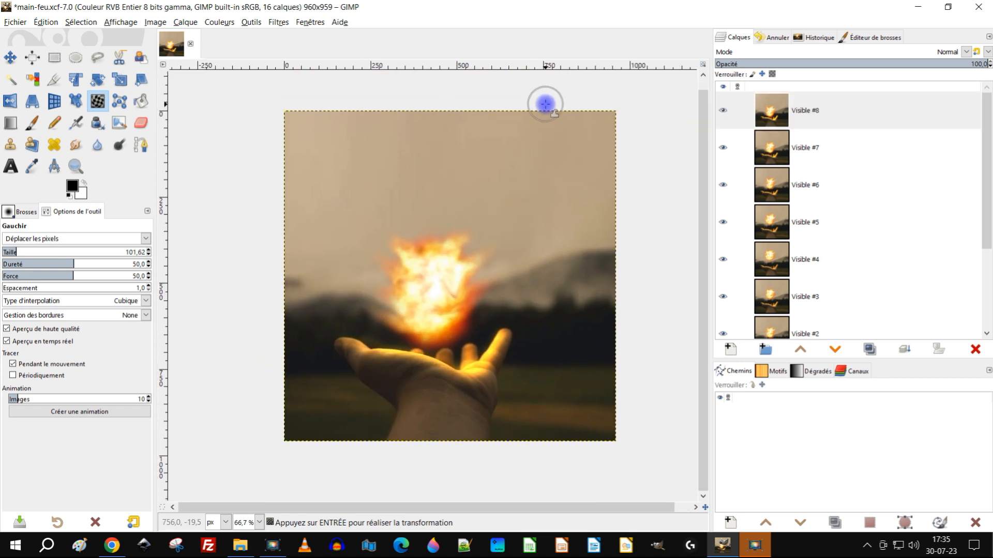
{"action": "left_click", "coordinate": [10, 23]}
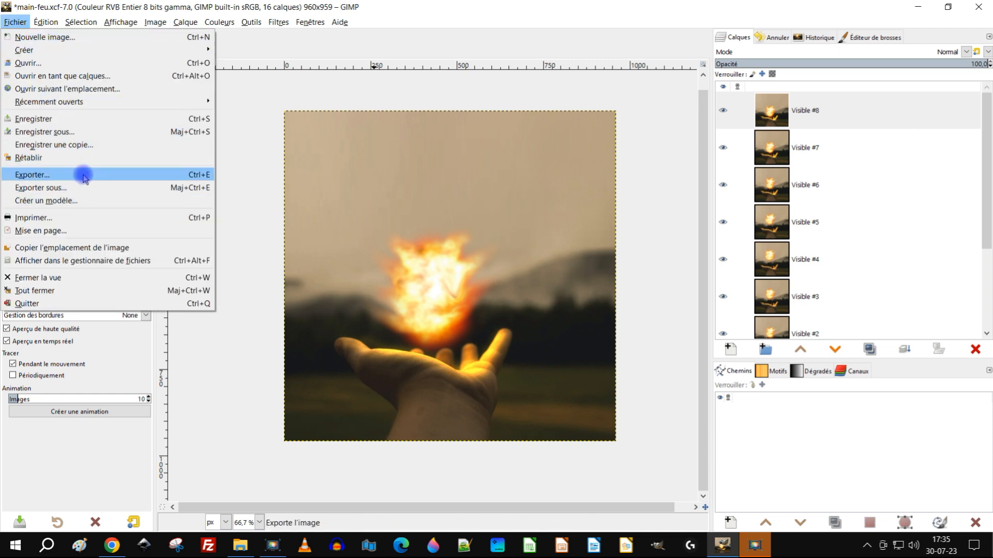
{"action": "left_click", "coordinate": [81, 133]}
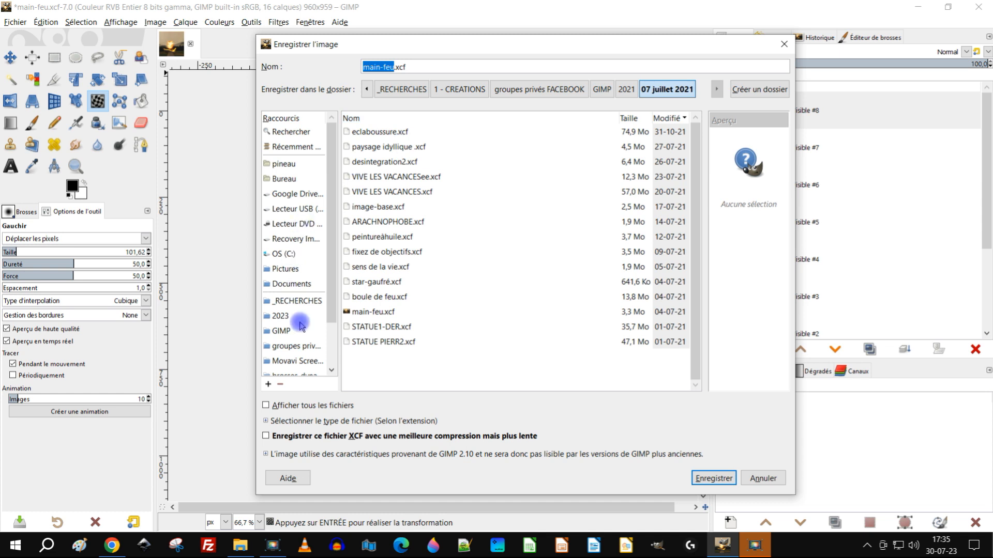
{"action": "scroll", "coordinate": [300, 325], "scroll_direction": "down", "scroll_amount": 2}
{"action": "left_click", "coordinate": [278, 261]}
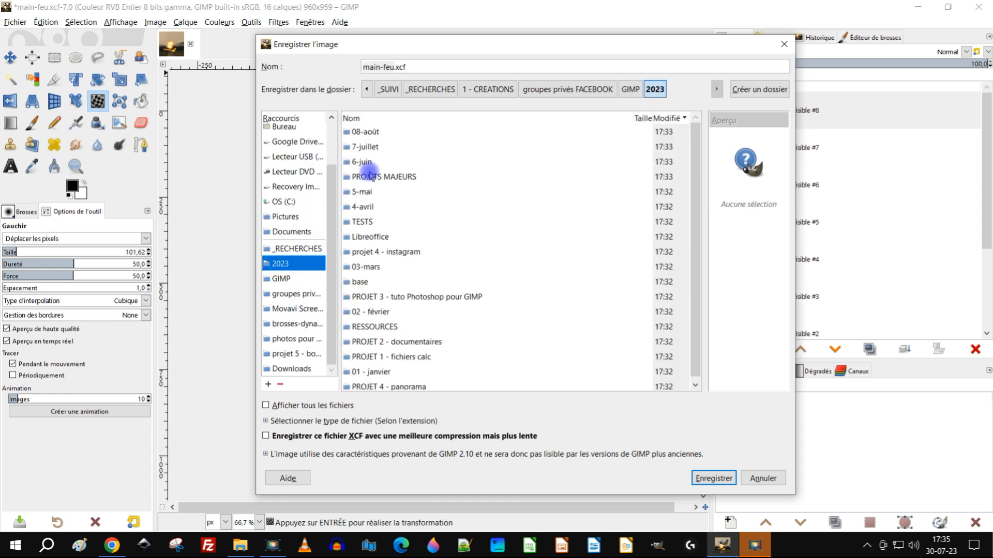
{"action": "double_click", "coordinate": [366, 146]}
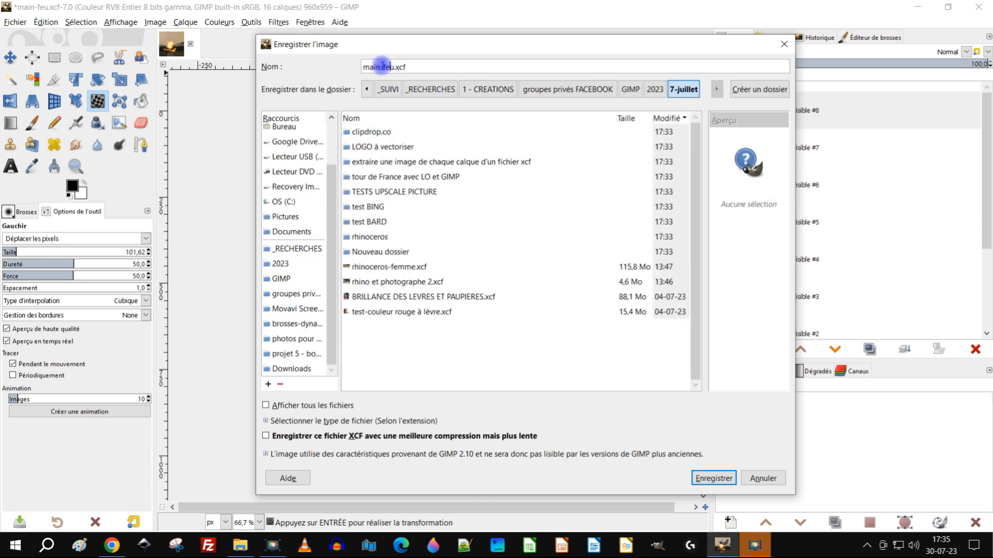
{"action": "key", "text": "Home"}
{"action": "type", "text": "version anim"}
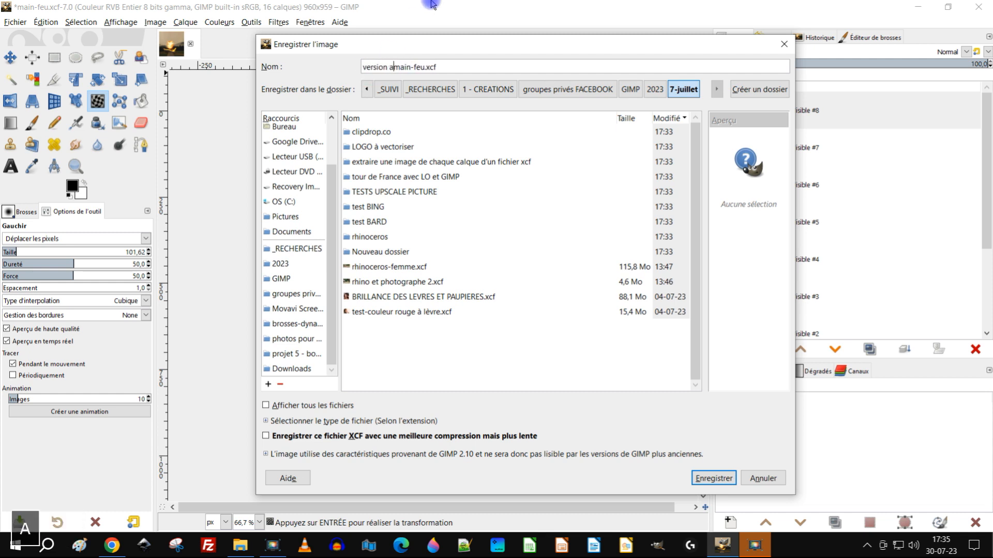
{"action": "type", "text": "ée"}
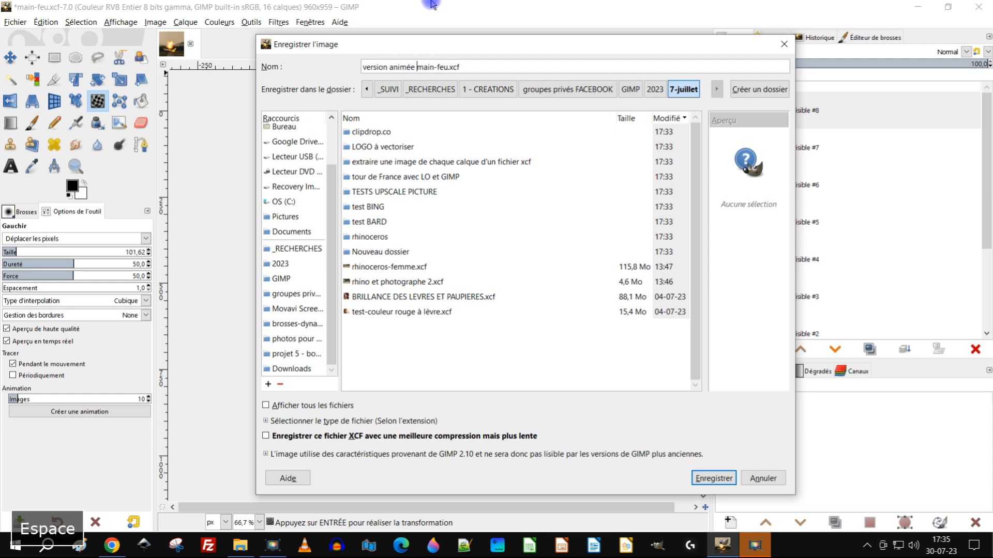
{"action": "key", "text": "Return"}
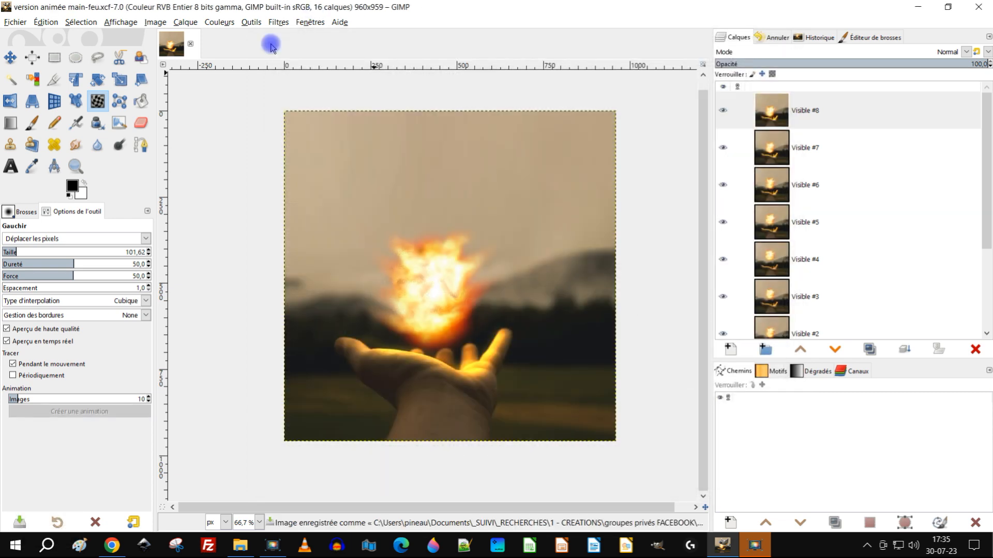
Step: Delete the archives layer group below Visible #0 so only the frame layers are kept
{"action": "scroll", "coordinate": [579, 207], "scroll_direction": "right", "scroll_amount": 2}
{"action": "scroll", "coordinate": [965, 278], "scroll_direction": "down", "scroll_amount": 3}
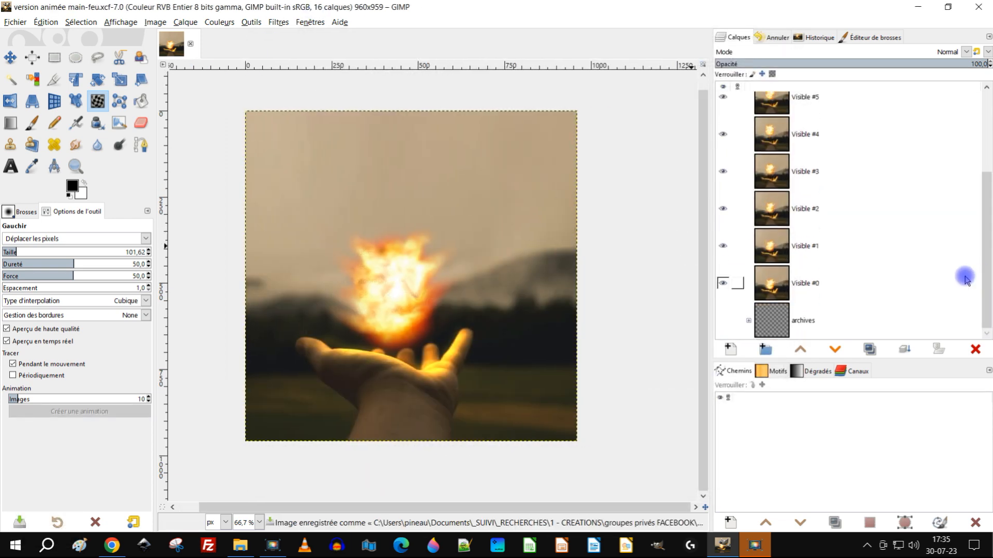
{"action": "left_click", "coordinate": [824, 325]}
{"action": "left_click", "coordinate": [983, 350]}
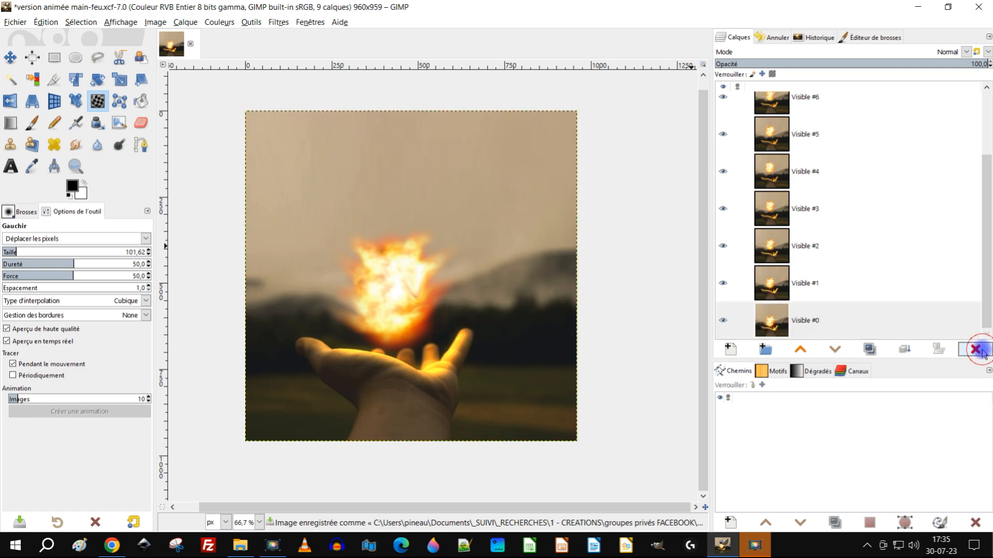
Step: Start exporting the image as "version animée main-feu.gif" in the 7-juillet folder
{"action": "left_click", "coordinate": [15, 21]}
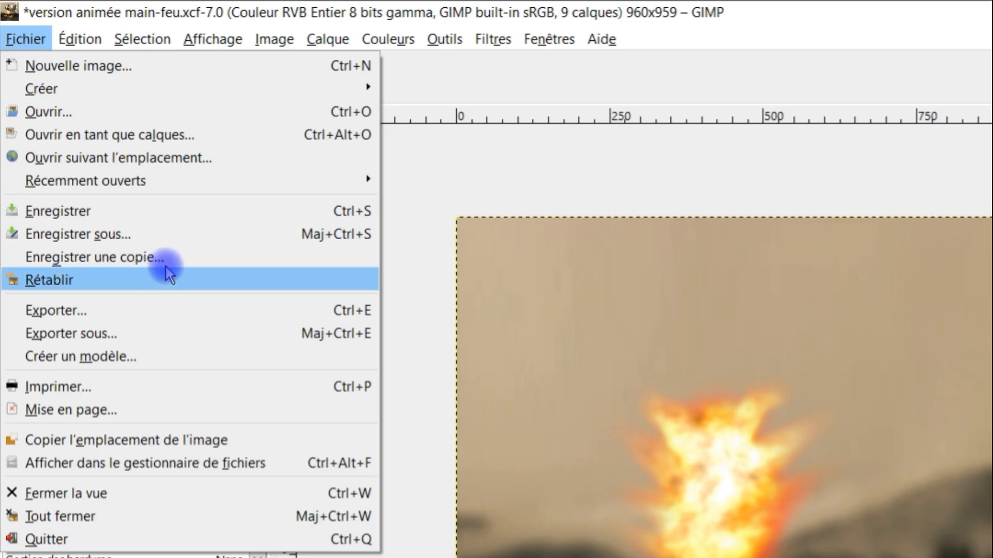
{"action": "left_click", "coordinate": [163, 328]}
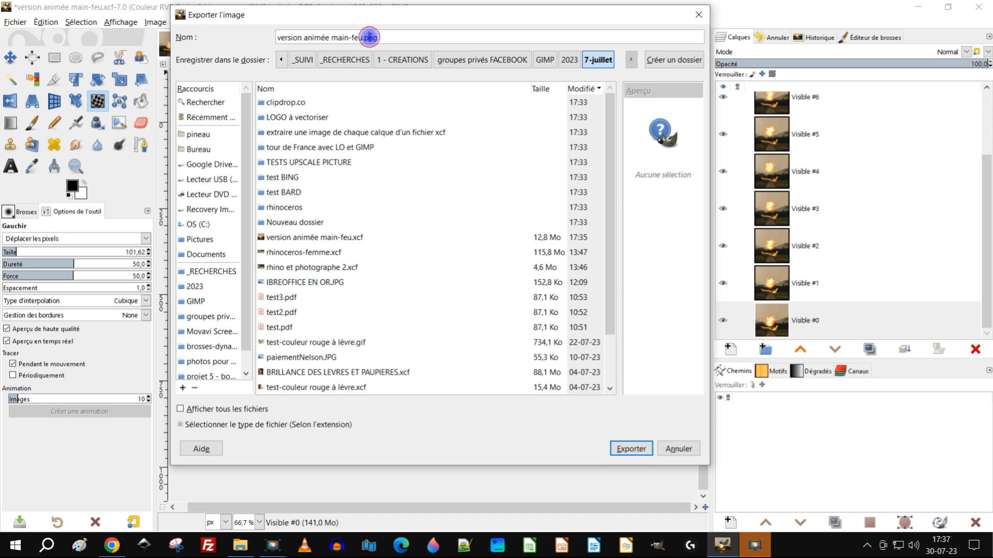
{"action": "double_click", "coordinate": [370, 37]}
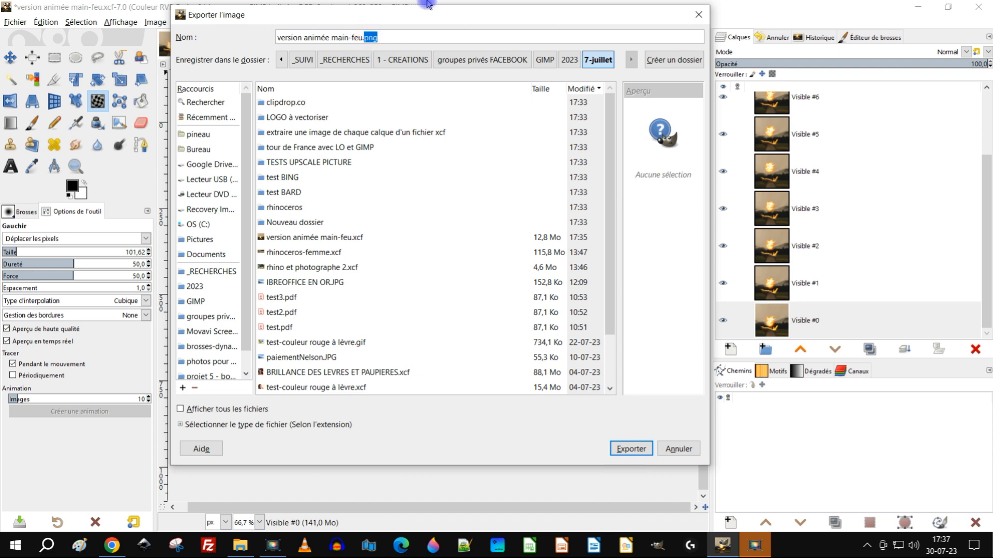
{"action": "type", "text": "g"}
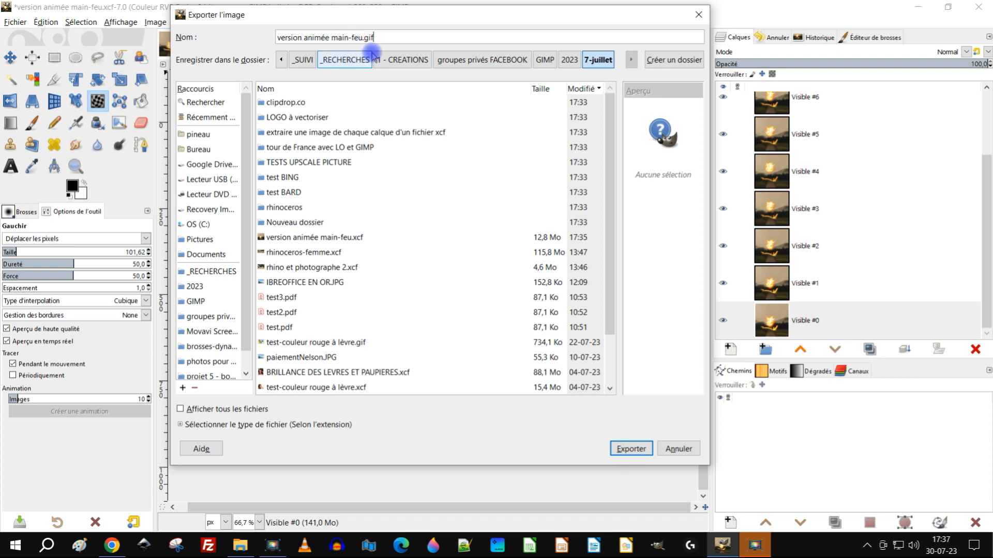
{"action": "left_click", "coordinate": [631, 448]}
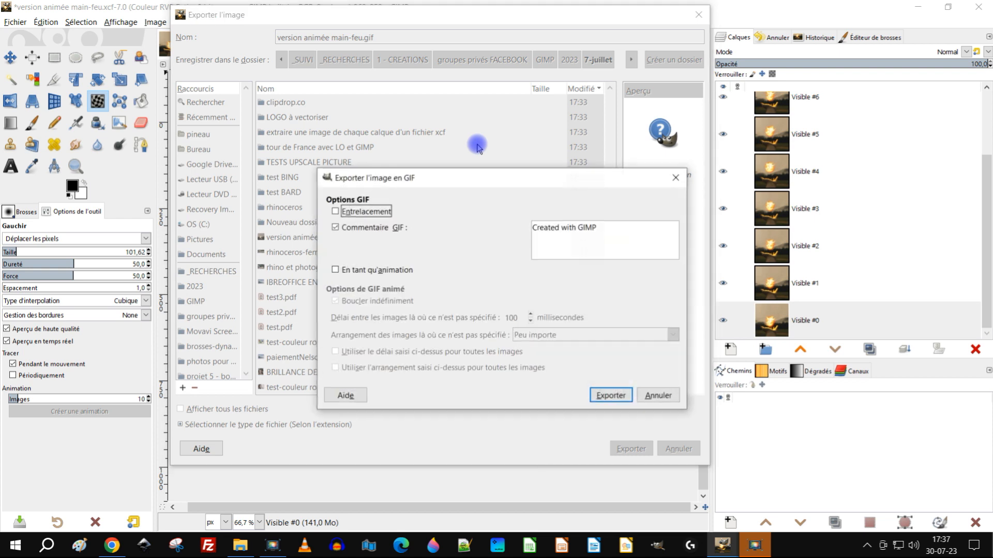
Step: Export the GIF as an animation with a 1000 ms delay and "Une image par calque (remplacer)", applying both settings to all frames
{"action": "left_click_drag", "start_coordinate": [468, 174], "coordinate": [453, 101]}
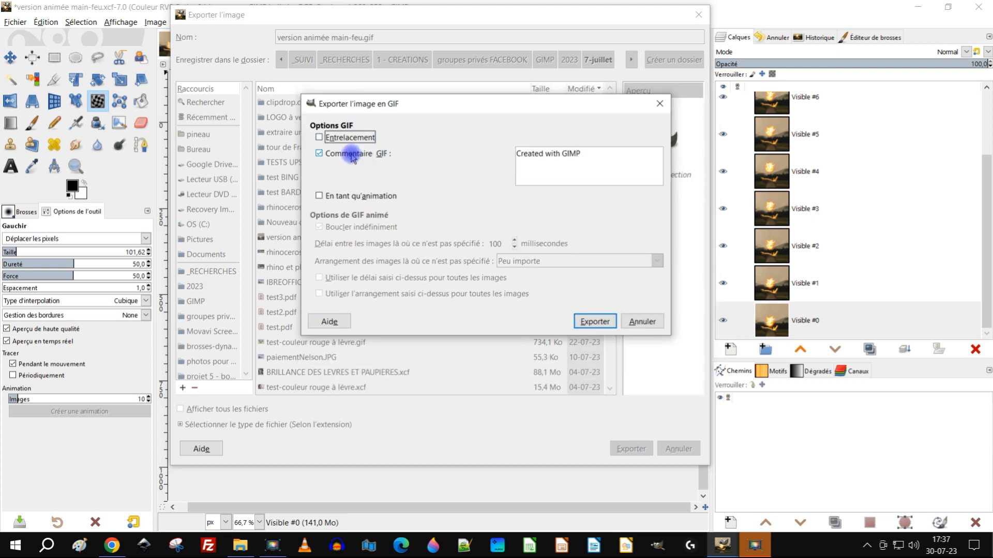
{"action": "left_click", "coordinate": [367, 156]}
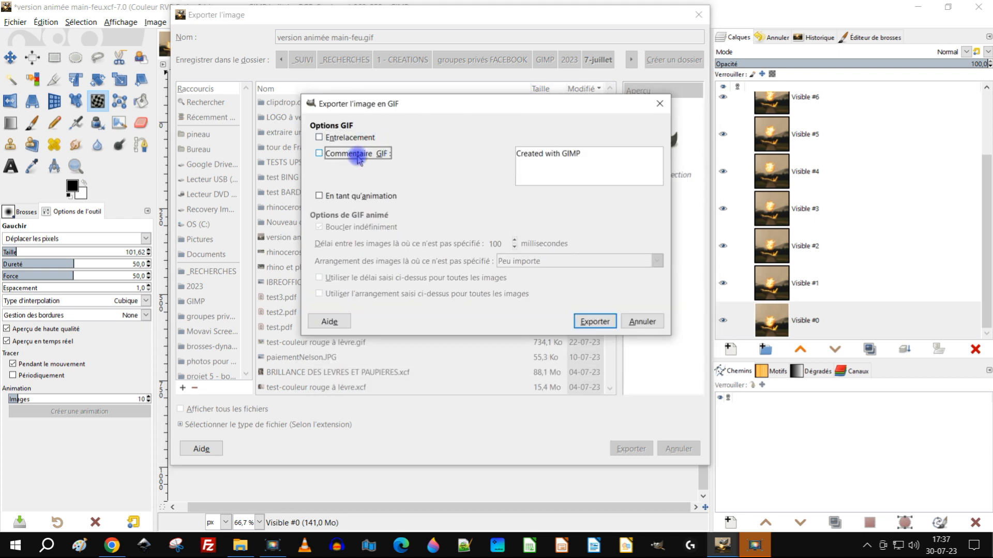
{"action": "left_click", "coordinate": [347, 197]}
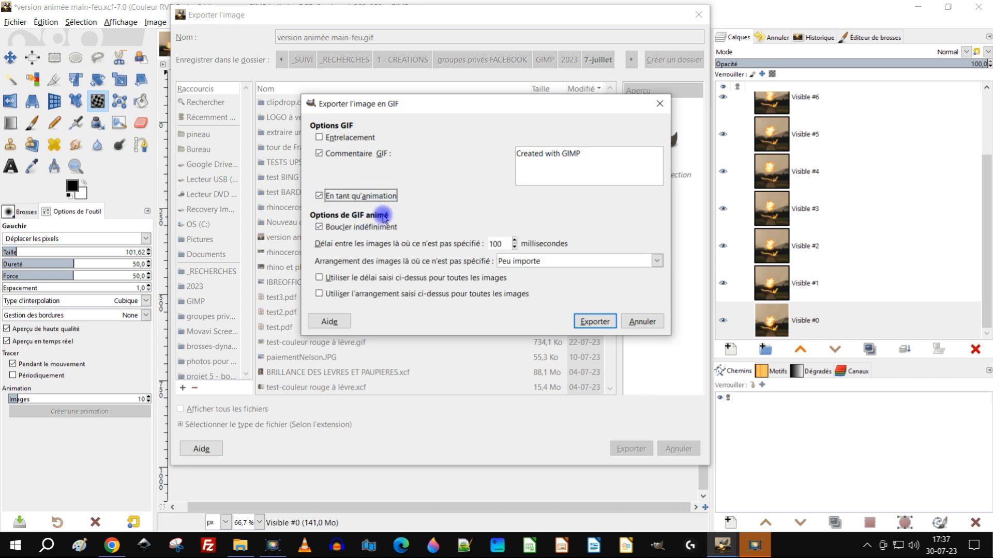
{"action": "left_click_drag", "start_coordinate": [502, 245], "coordinate": [425, 231]}
{"action": "type", "text": "1"}
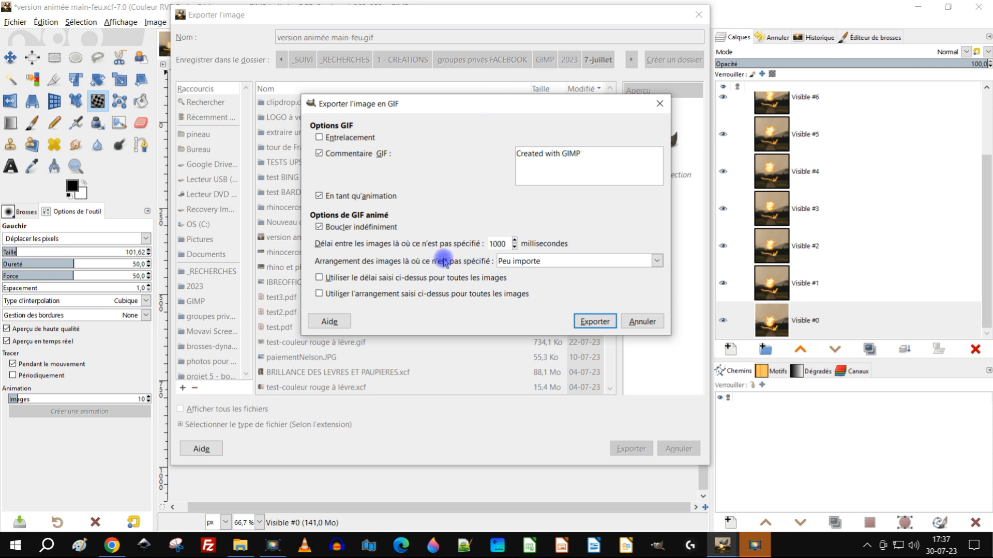
{"action": "left_click", "coordinate": [531, 260]}
{"action": "left_click", "coordinate": [578, 308]}
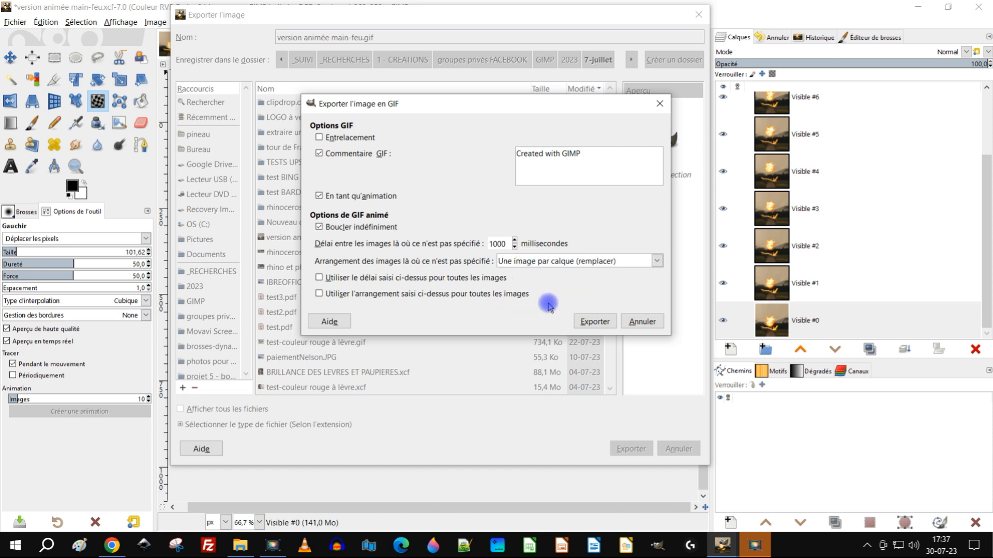
{"action": "left_click", "coordinate": [388, 281]}
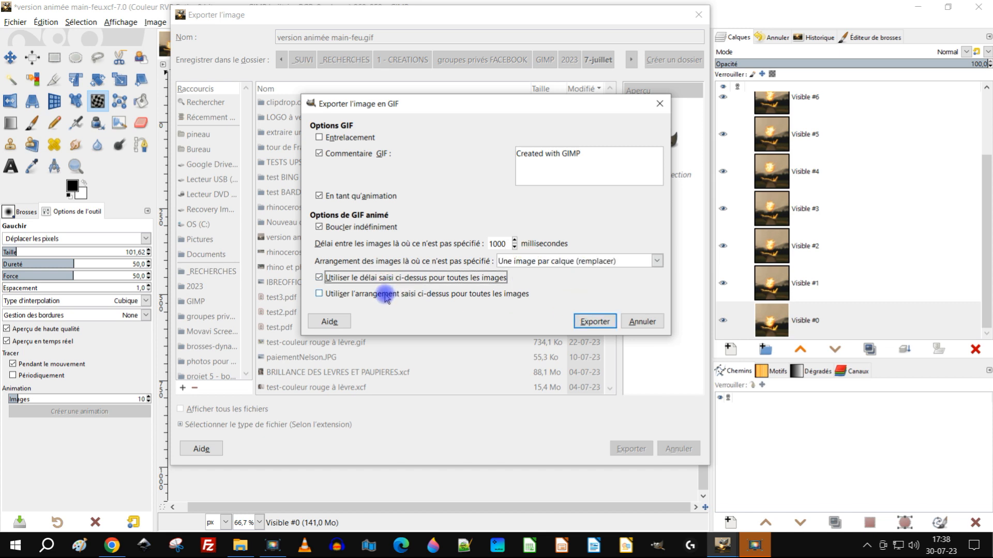
{"action": "left_click", "coordinate": [386, 297]}
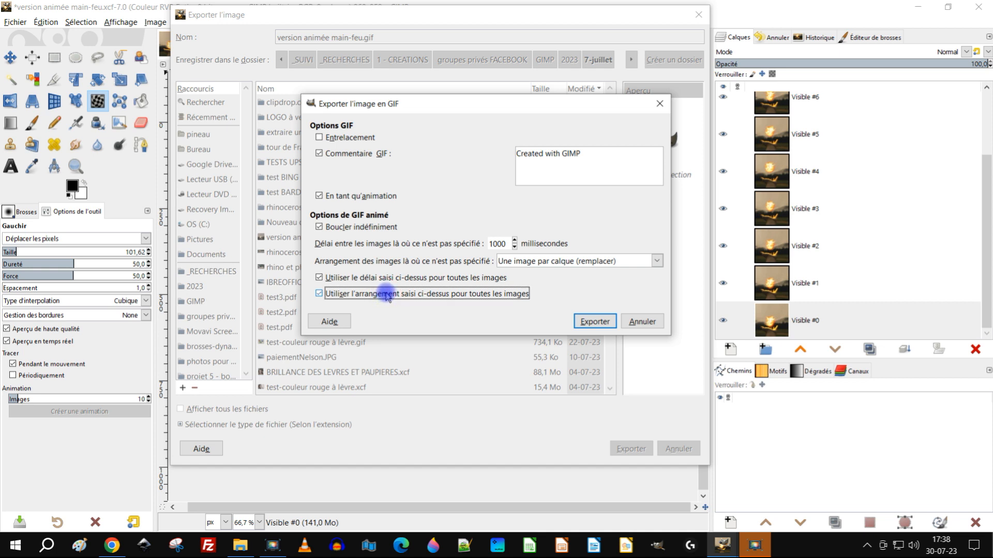
{"action": "left_click", "coordinate": [594, 324]}
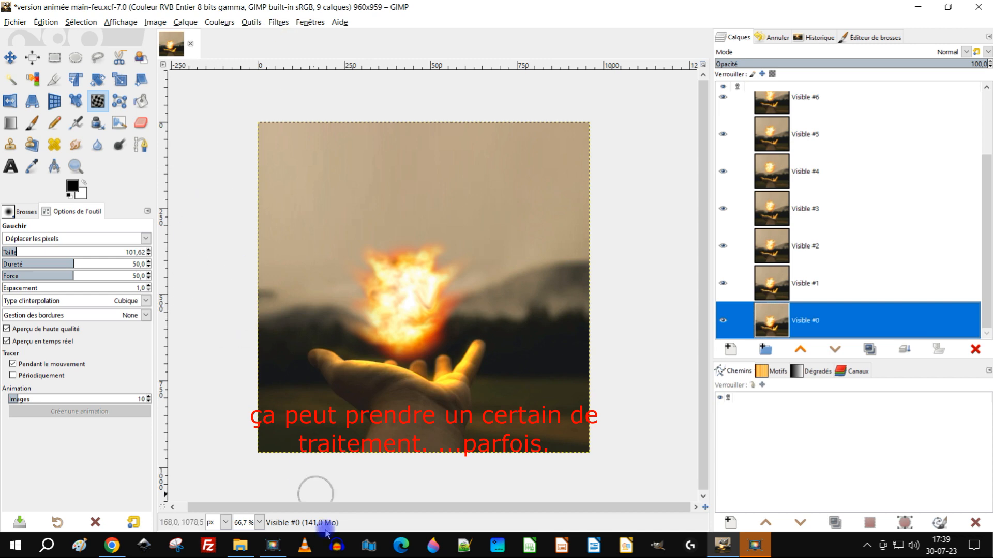
Step: Switch to File Explorer, go to GIMP > 2023 > 7-juillet and open "version animée main-feu.gif" to check the animation
{"action": "left_click", "coordinate": [240, 546]}
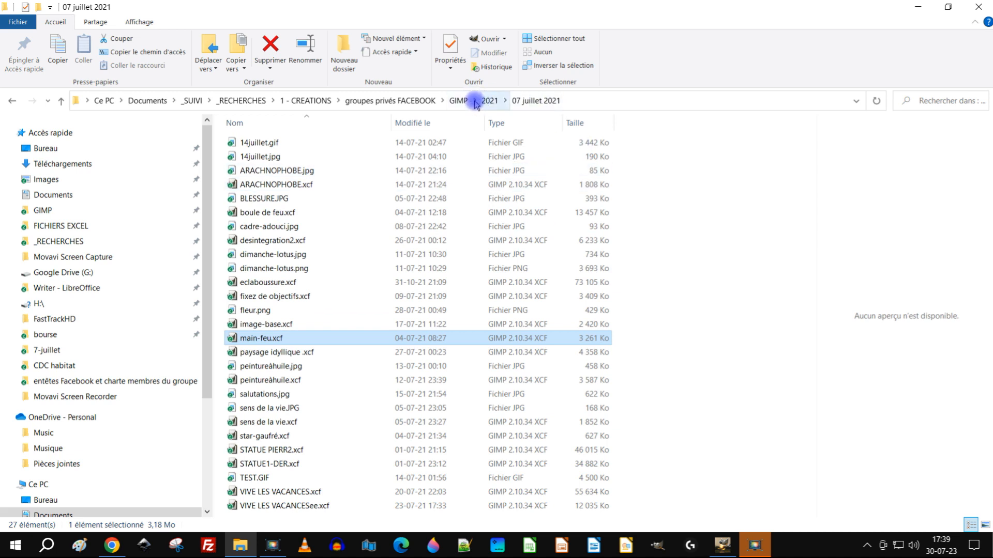
{"action": "left_click", "coordinate": [458, 100]}
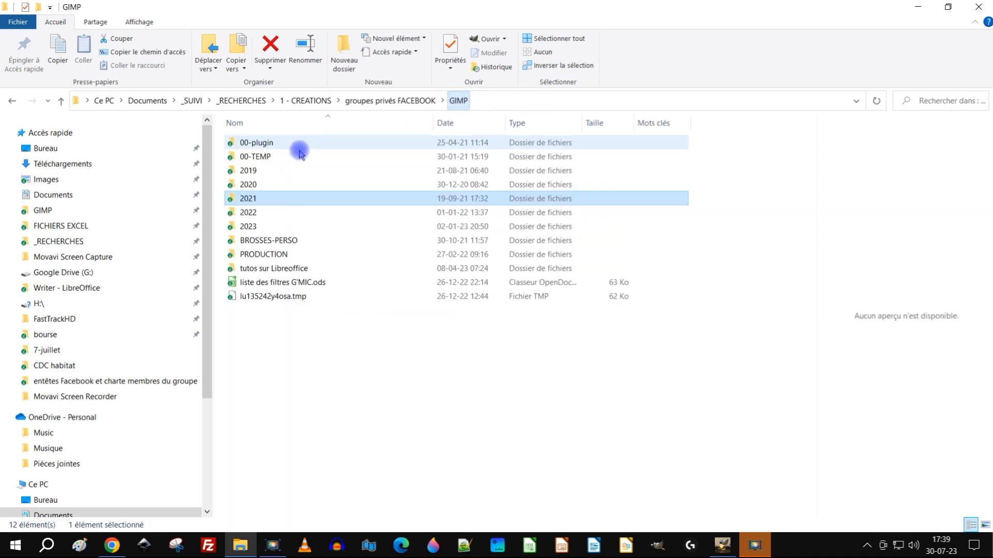
{"action": "double_click", "coordinate": [248, 225]}
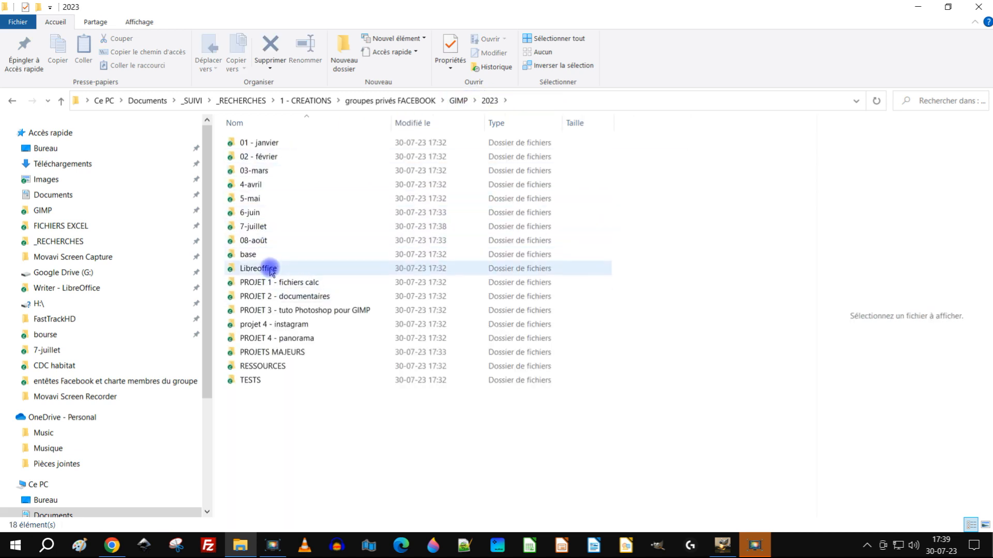
{"action": "double_click", "coordinate": [257, 226]}
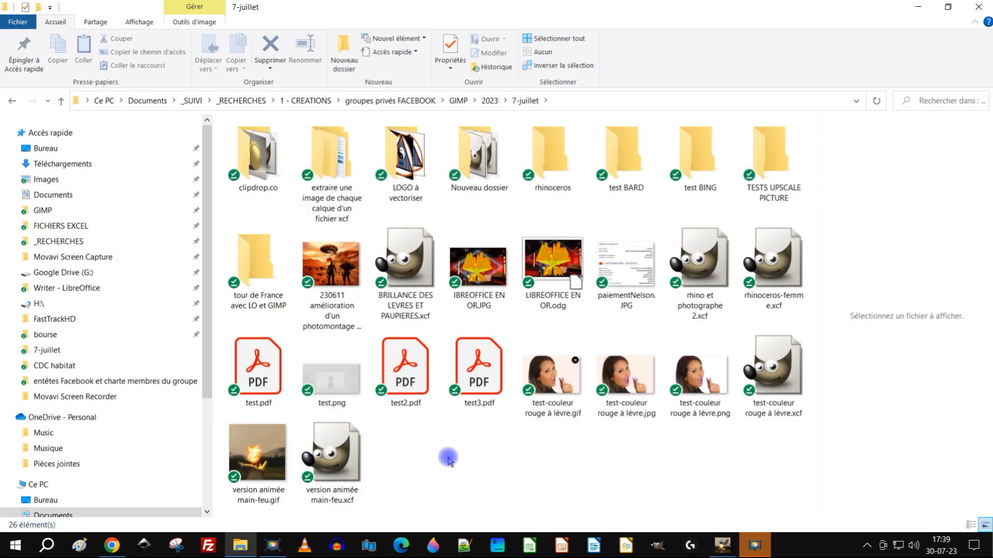
{"action": "left_click", "coordinate": [258, 455]}
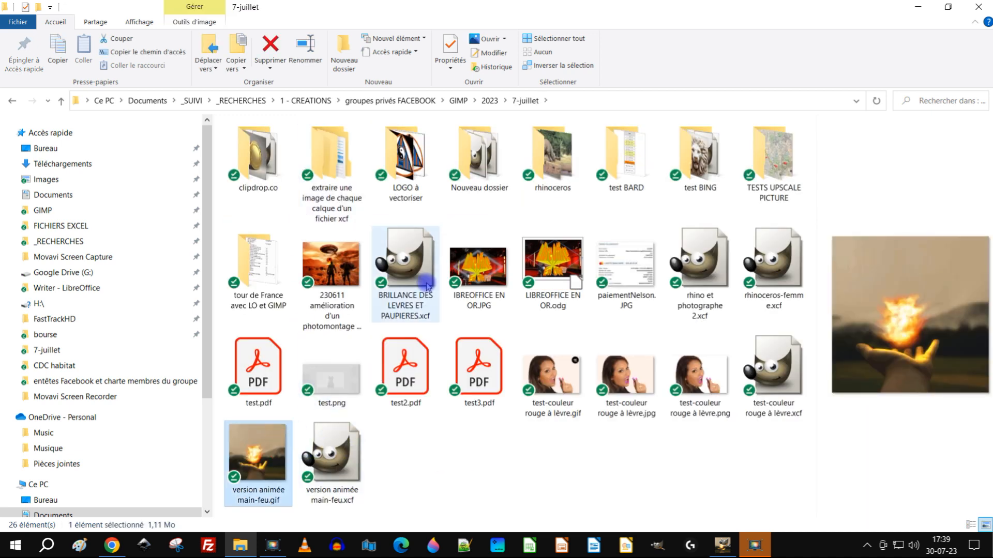
{"action": "key", "text": "Return"}
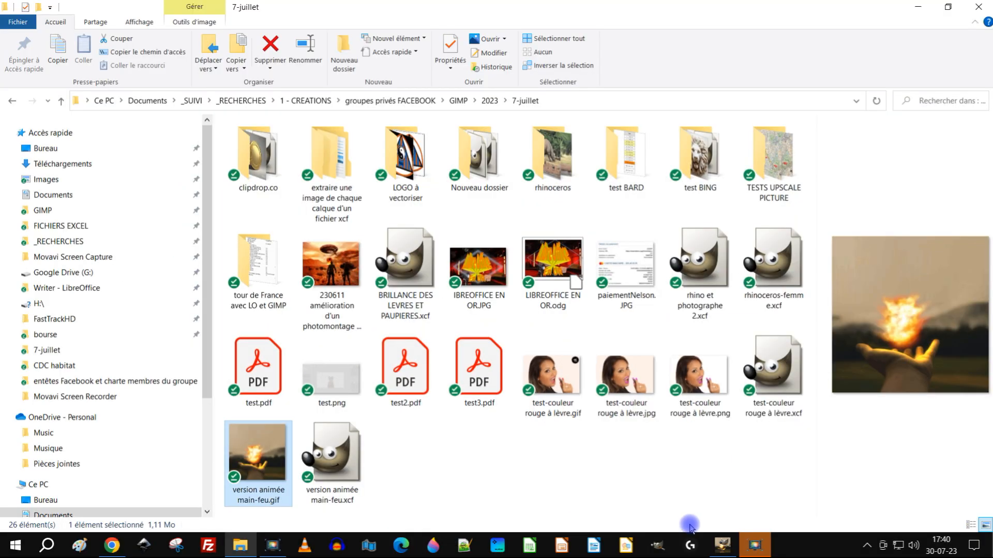
Step: Return to GIMP and convert the image to indexed colours with an optimal 255-colour palette and Floyd-Steinberg (couleurs qui déteignent moins) dithering
{"action": "left_click", "coordinate": [722, 545]}
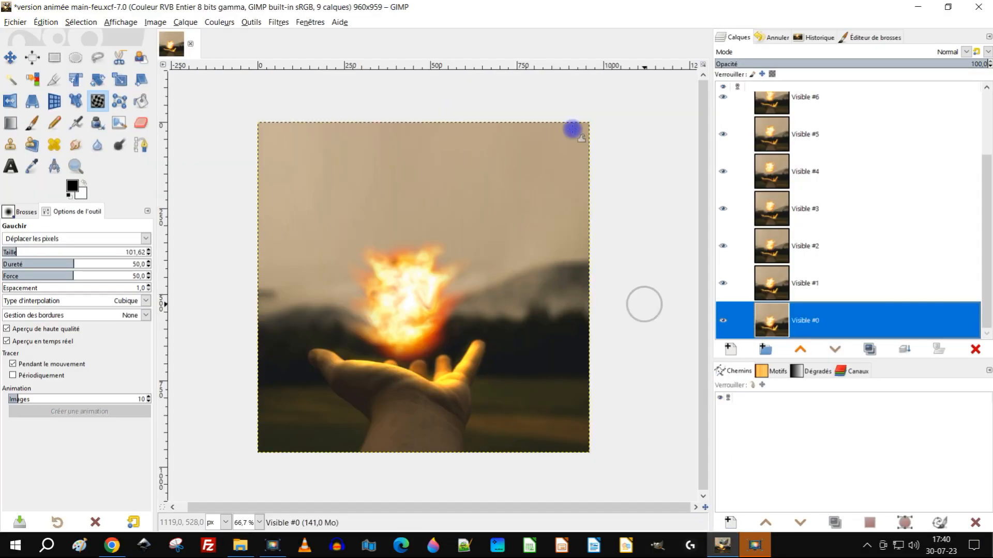
{"action": "left_click", "coordinate": [145, 24]}
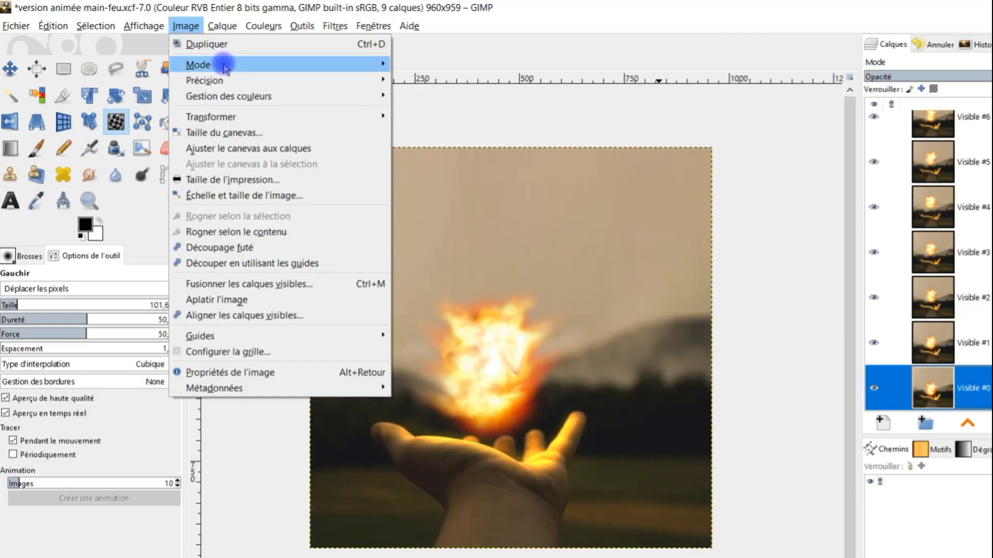
{"action": "mouse_move", "coordinate": [189, 55]}
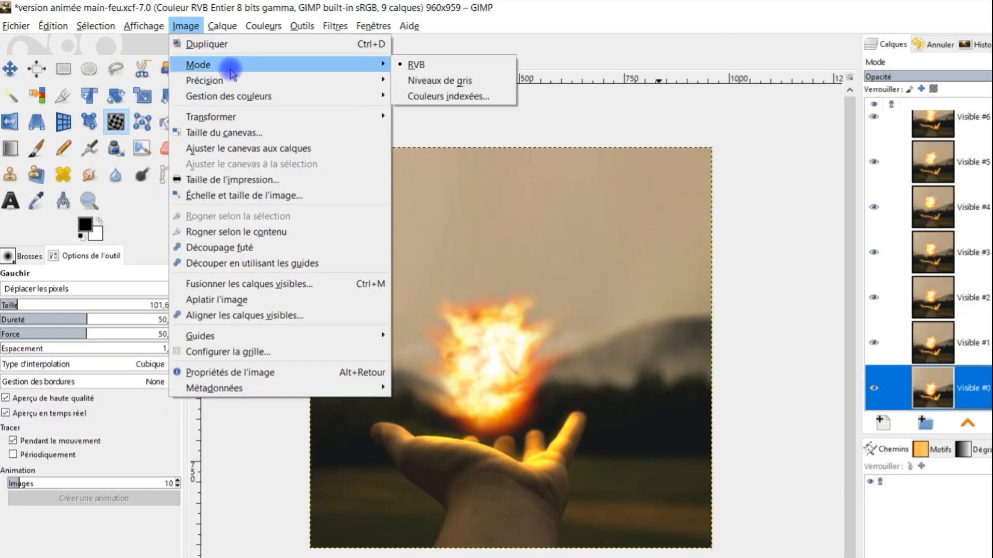
{"action": "left_click", "coordinate": [468, 98]}
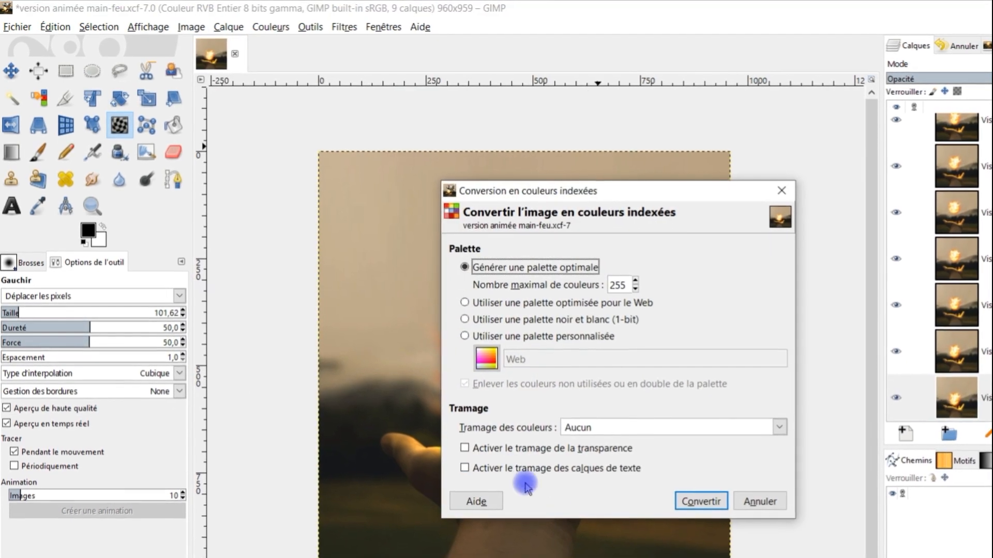
{"action": "left_click", "coordinate": [587, 430]}
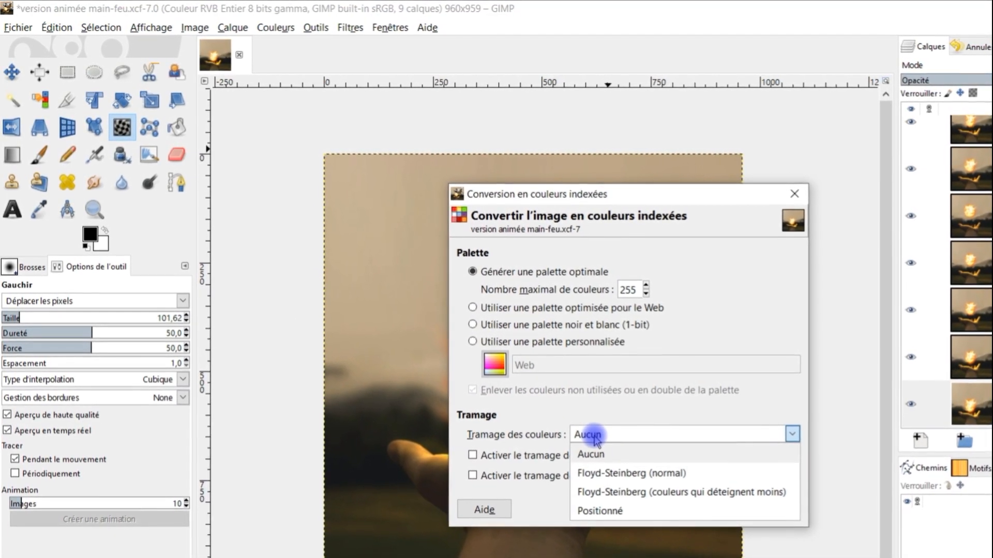
{"action": "left_click", "coordinate": [650, 502]}
{"action": "left_click", "coordinate": [741, 520]}
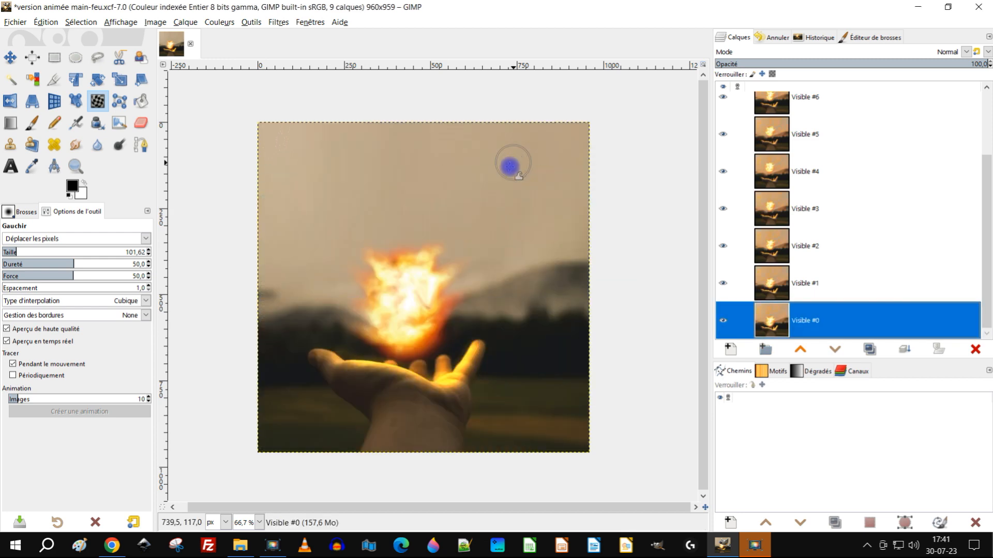
Step: Export the indexed image again over "version animée main-feu.gif" with the delay between frames set to 500 ms
{"action": "left_click", "coordinate": [15, 21]}
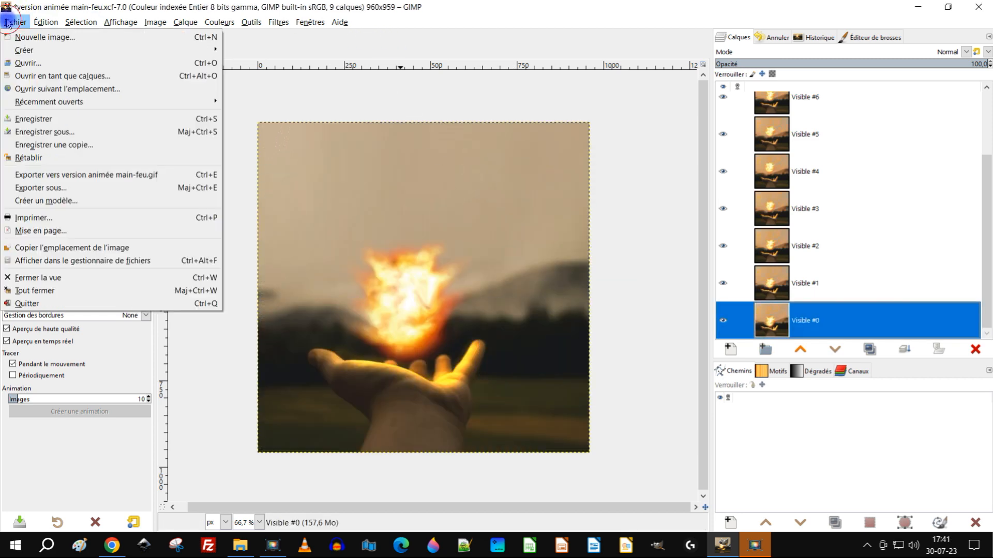
{"action": "left_click", "coordinate": [99, 187]}
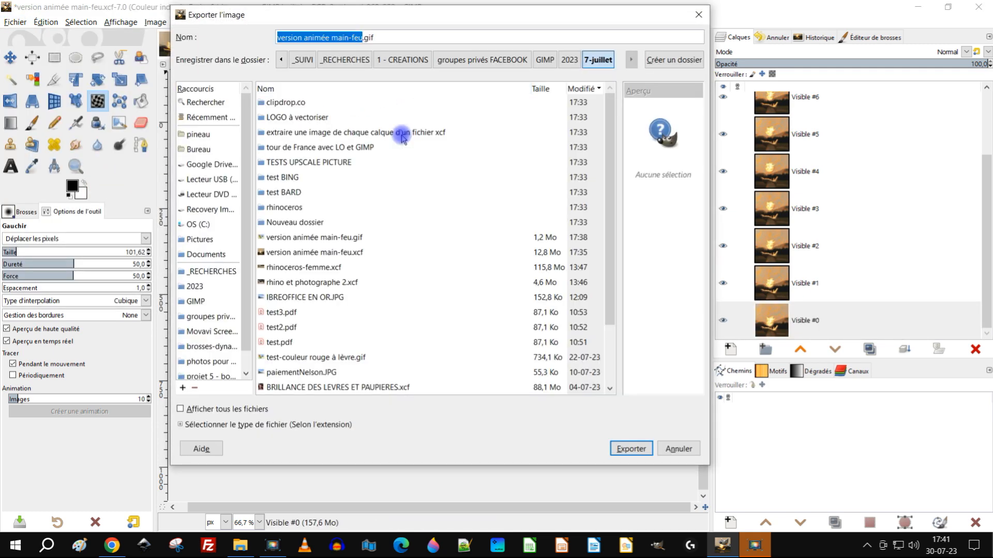
{"action": "left_click", "coordinate": [631, 449]}
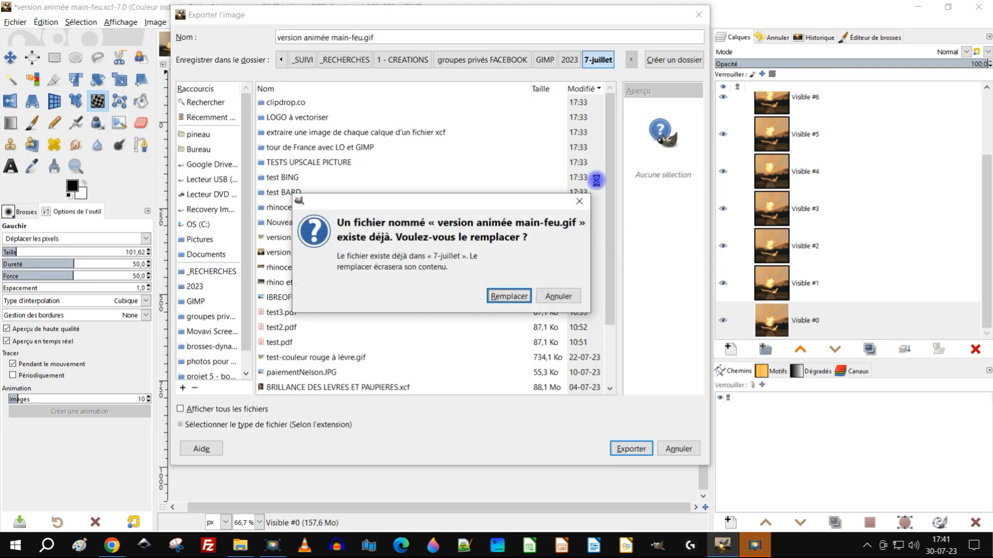
{"action": "left_click", "coordinate": [502, 296]}
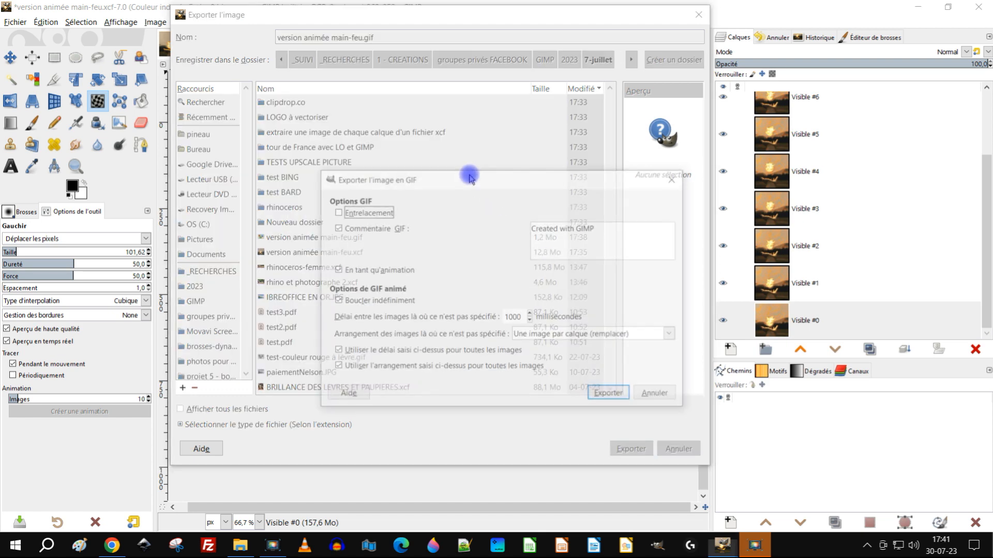
{"action": "double_click", "coordinate": [517, 315]}
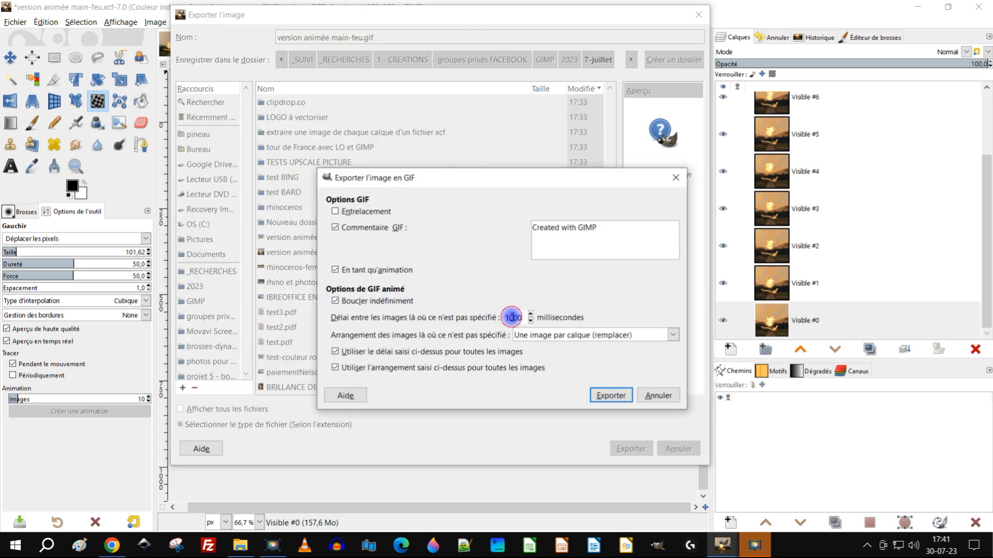
{"action": "type", "text": "5"}
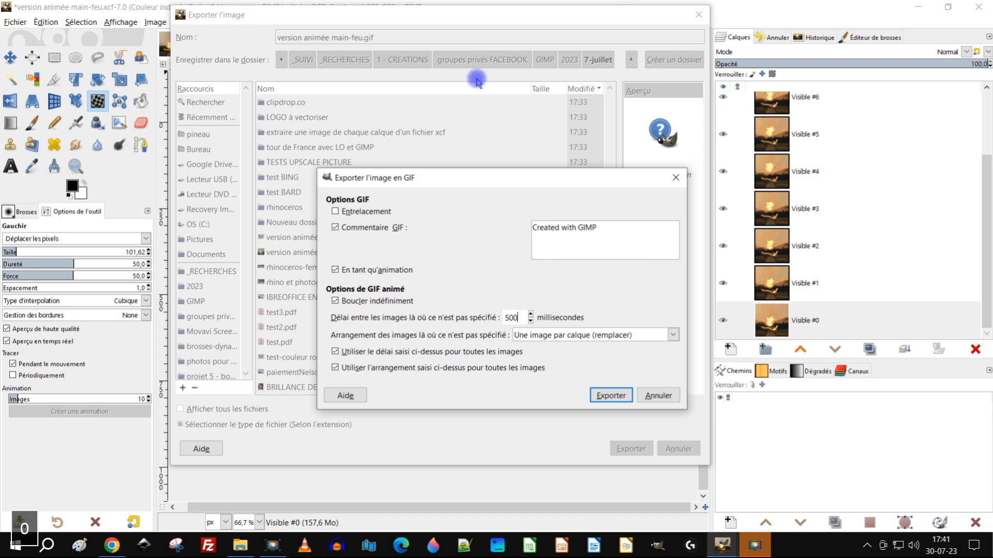
{"action": "left_click", "coordinate": [610, 395]}
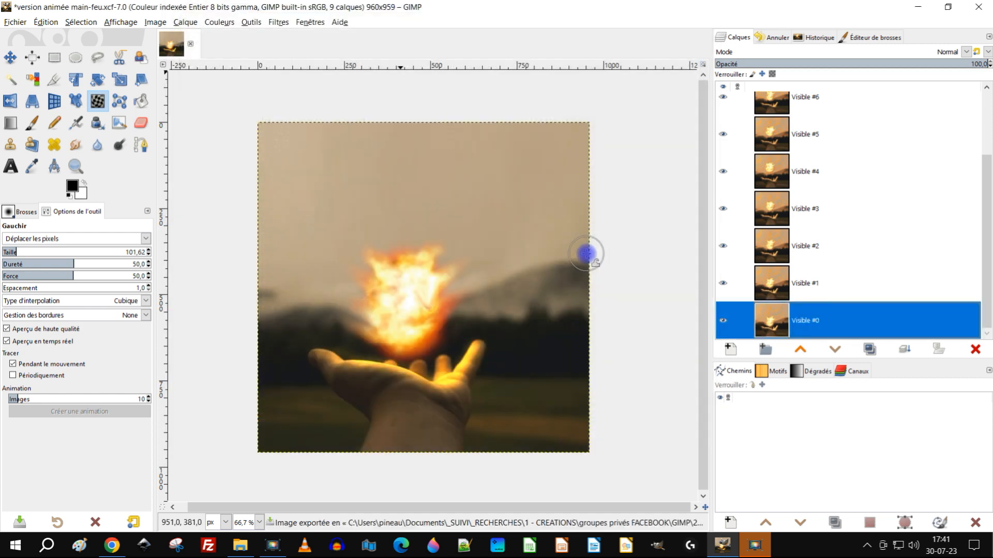
Step: Switch to File Explorer and open the re-exported "version animée main-feu.gif" to view its playback
{"action": "left_click", "coordinate": [241, 545]}
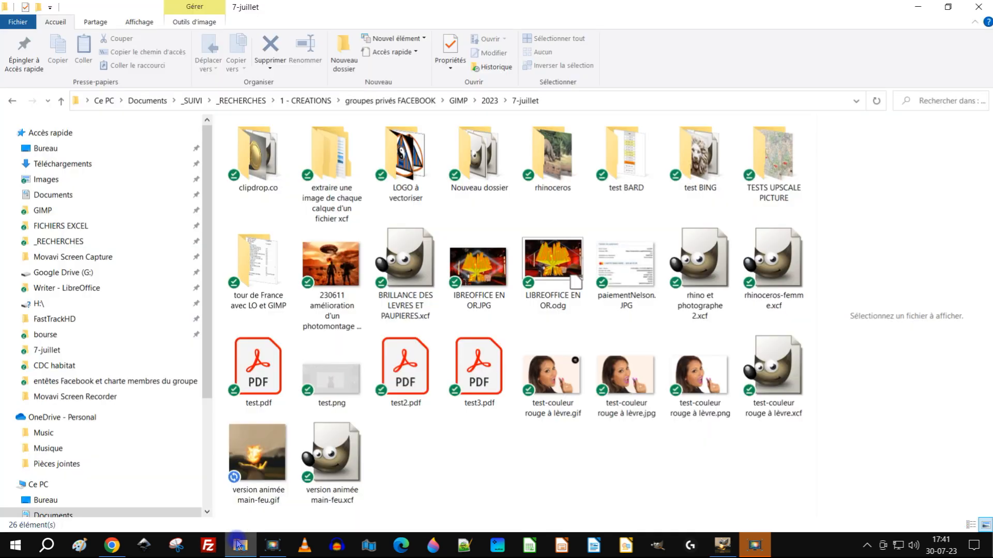
{"action": "double_click", "coordinate": [253, 455]}
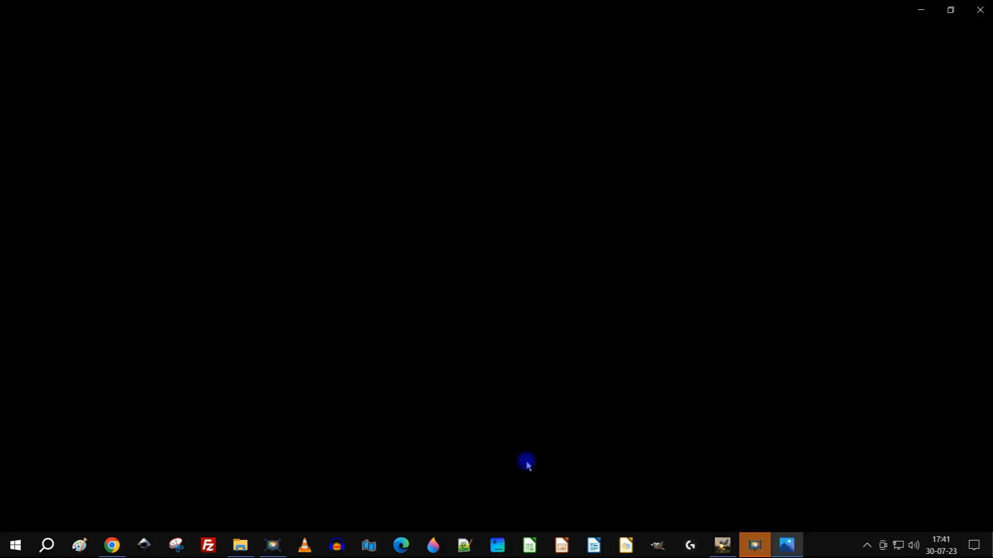